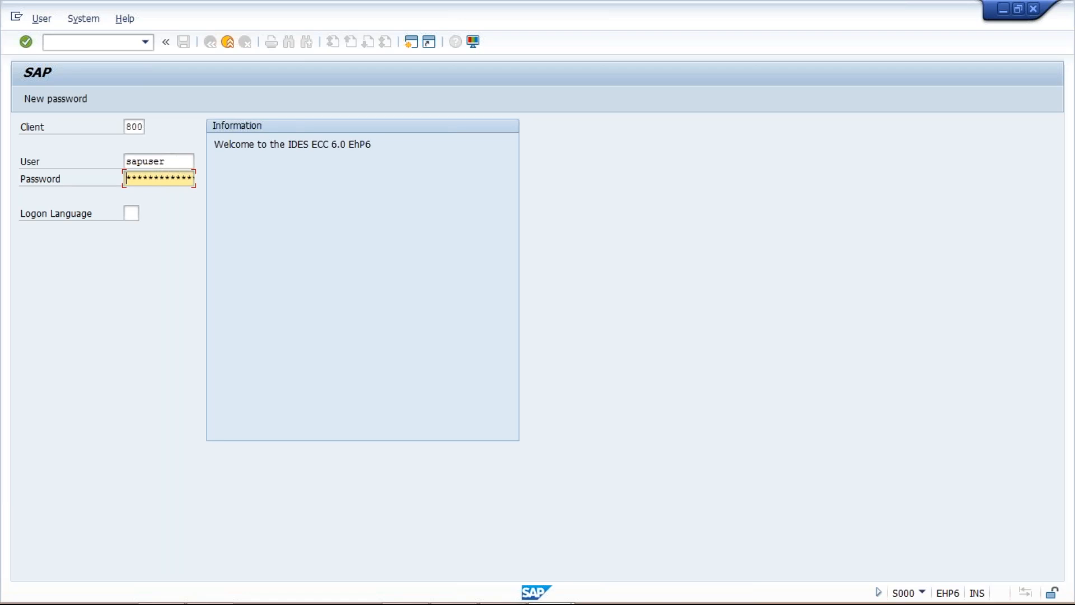
Log on by entering the account password, and open the payment program customizing with transaction FBZP
{"action": "type", "text": "********"}
{"action": "key", "text": "Return"}
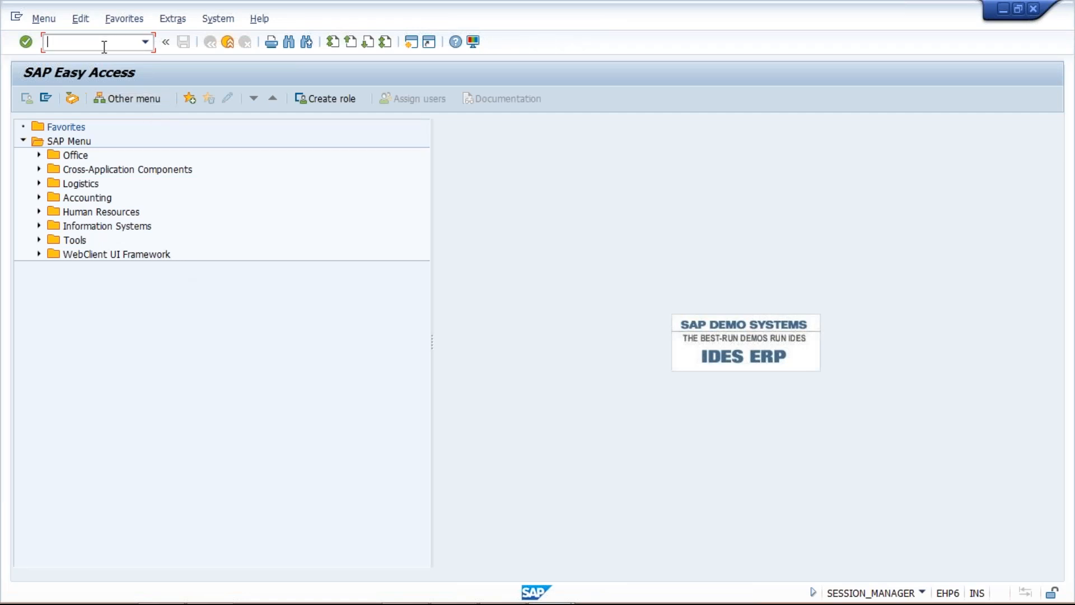
{"action": "type", "text": "FBZP"}
{"action": "key", "text": "Return"}
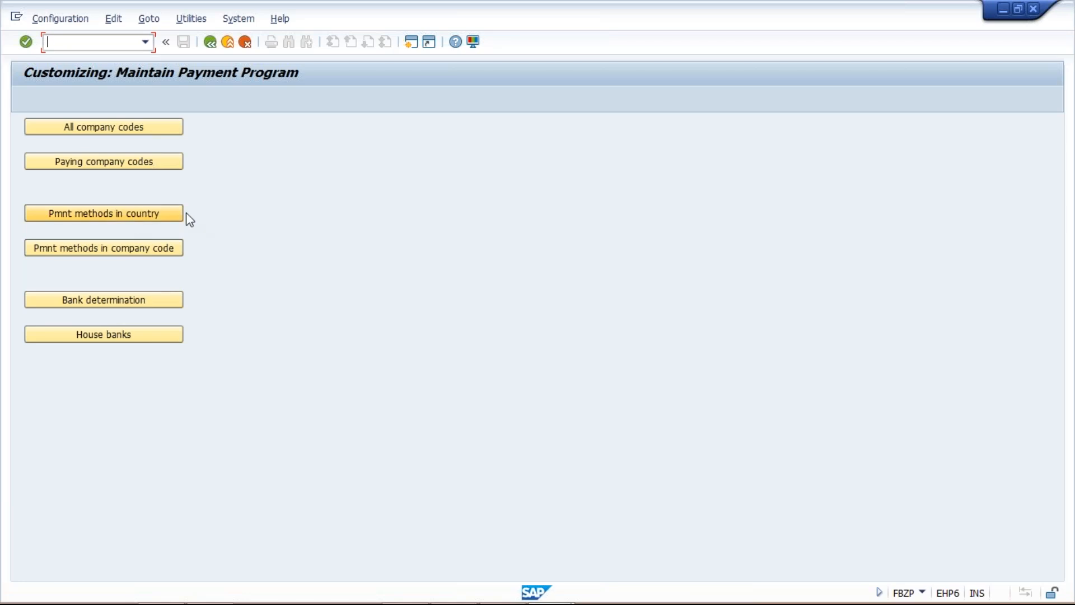
Open the payment methods in company code and position the list at paying company code TM02
{"action": "left_click", "coordinate": [109, 252]}
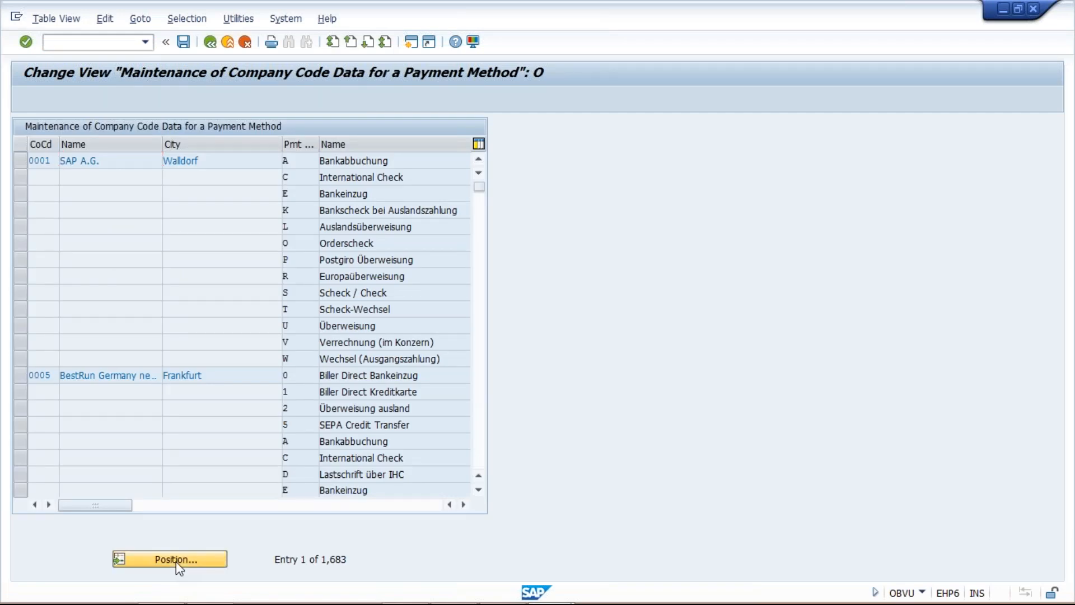
{"action": "left_click", "coordinate": [175, 560]}
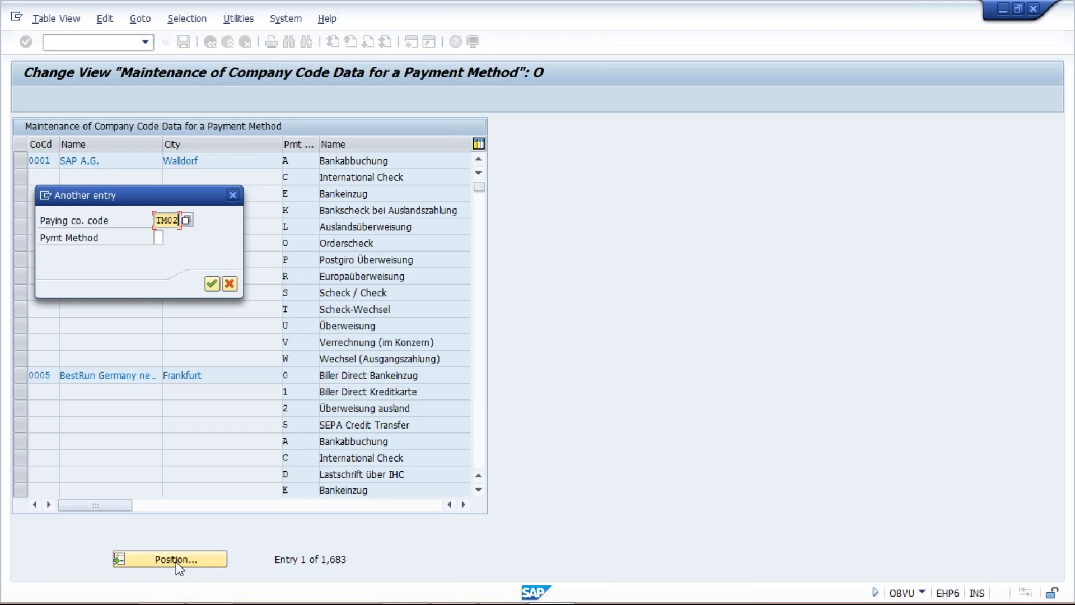
{"action": "key", "text": "Return"}
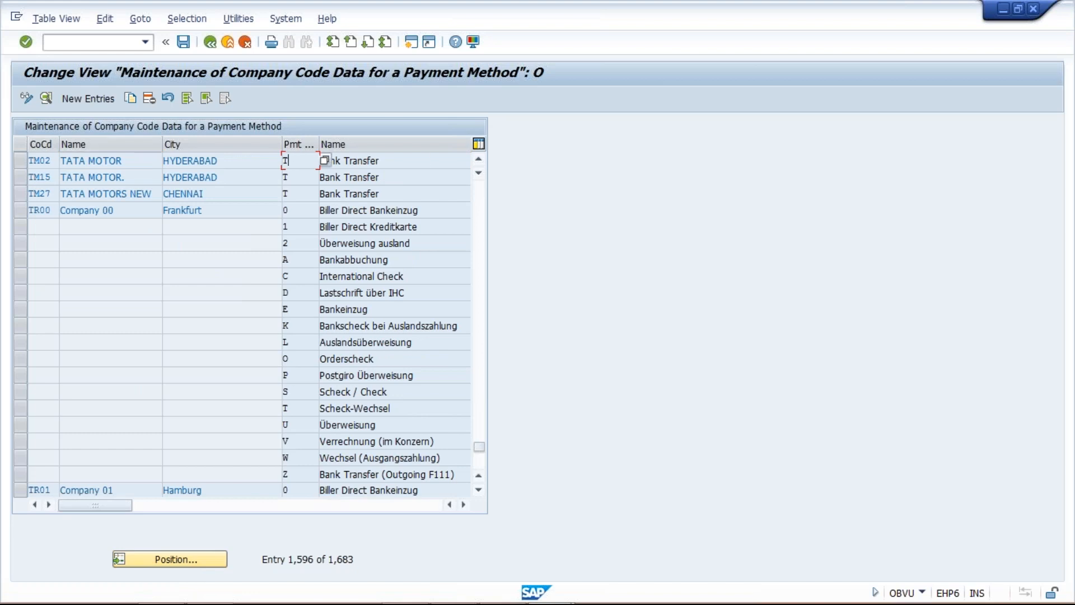
Create a new entry for payment method C in company code TM02 with minimum amount 0, saving it under the TATA MOTOR customizing request
{"action": "left_click", "coordinate": [88, 98]}
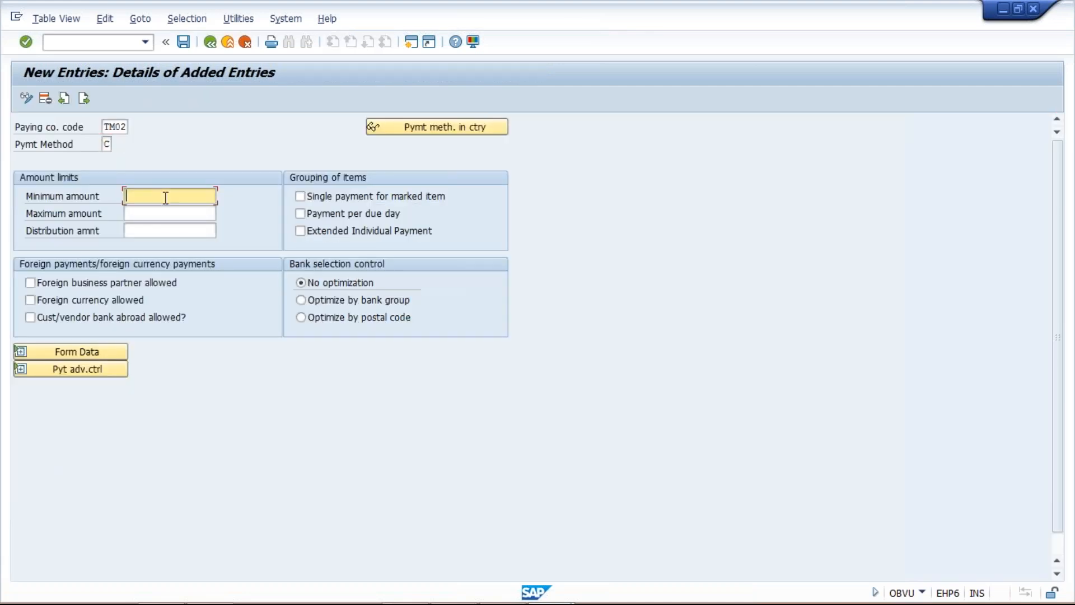
{"action": "left_click", "coordinate": [166, 197]}
{"action": "left_click", "coordinate": [158, 210]}
{"action": "left_click", "coordinate": [158, 213]}
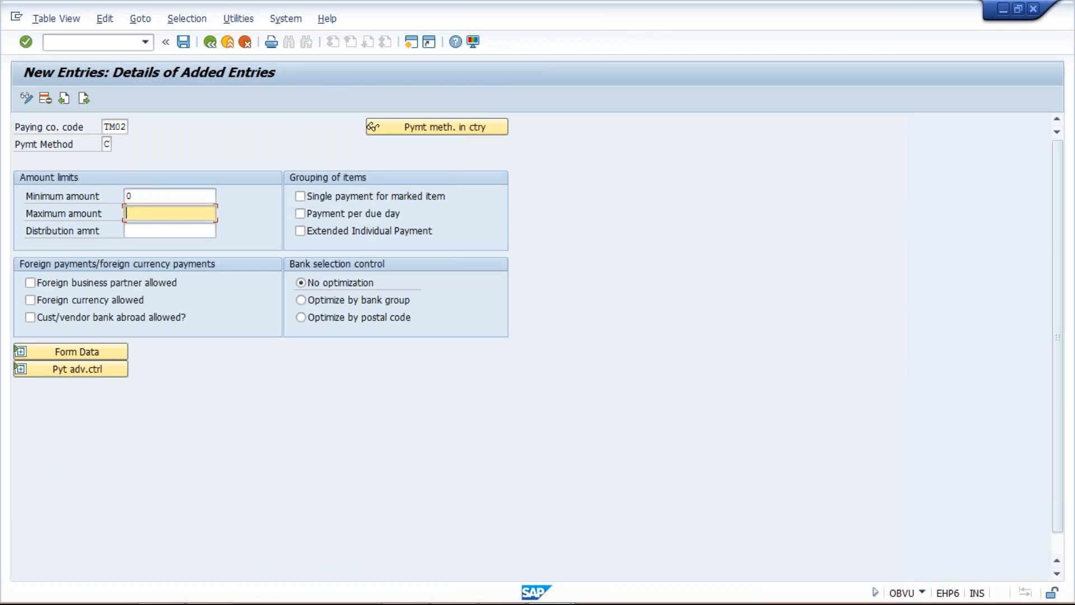
{"action": "left_click", "coordinate": [158, 229]}
{"action": "left_click", "coordinate": [186, 44]}
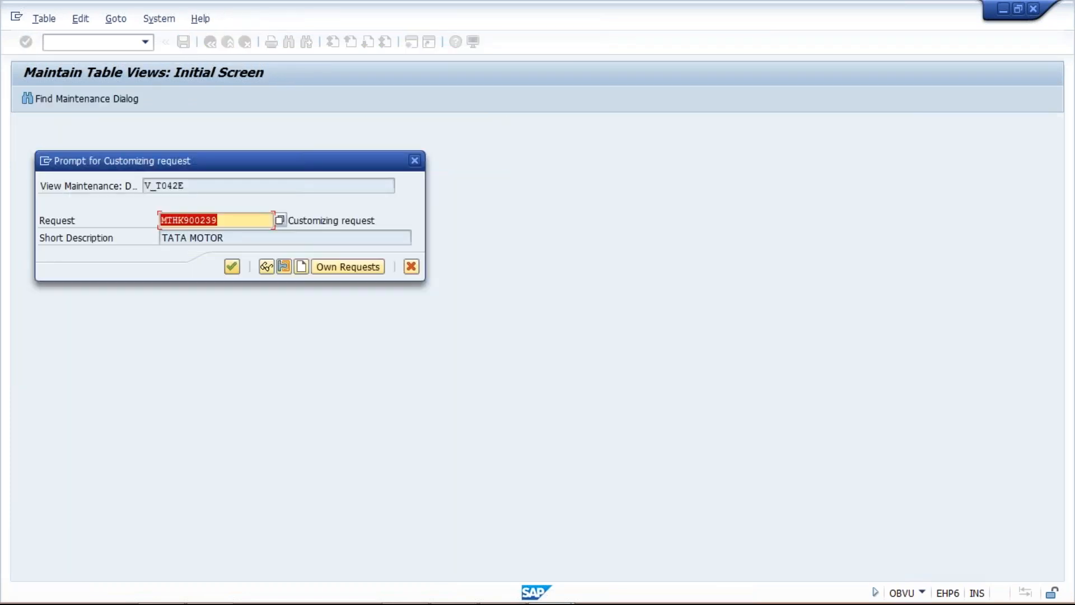
{"action": "key", "text": "Return"}
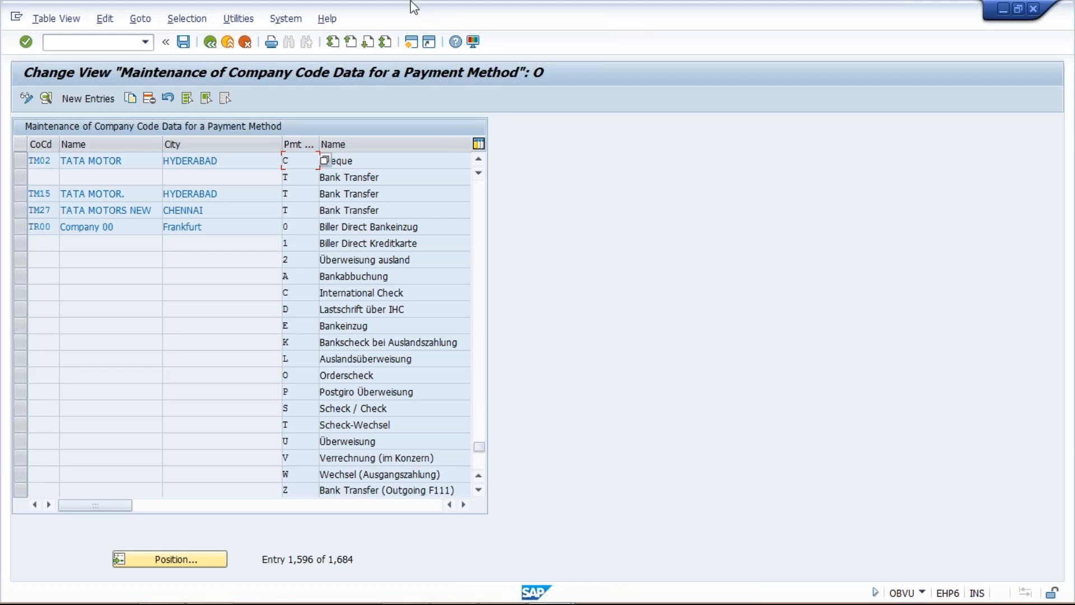
Open the vendor line item display in a new session with transaction FBL1N
{"action": "left_click", "coordinate": [411, 42]}
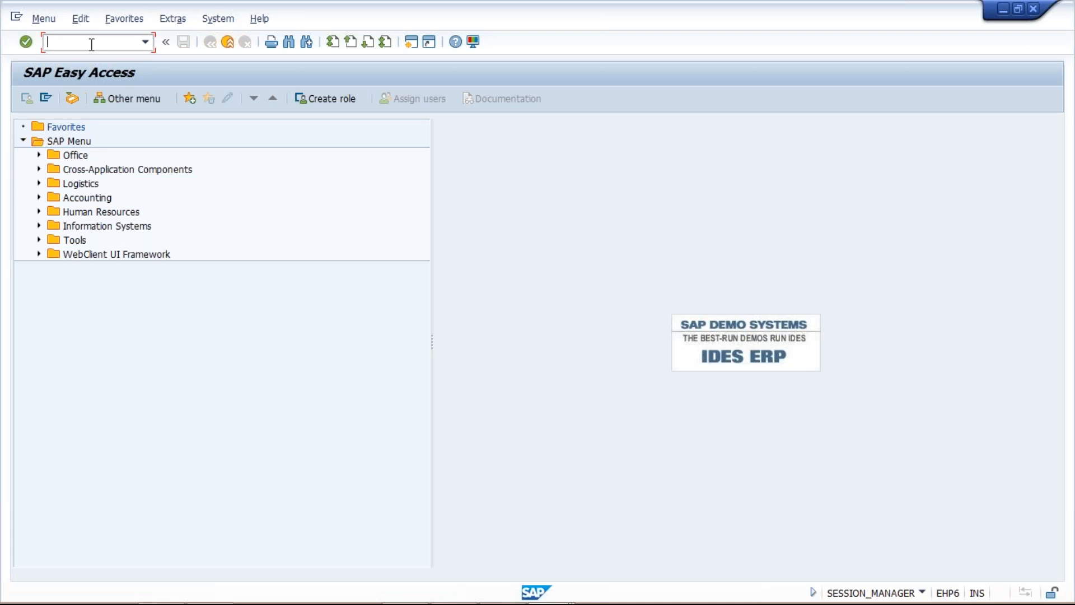
{"action": "type", "text": "FBL1N"}
{"action": "key", "text": "Return"}
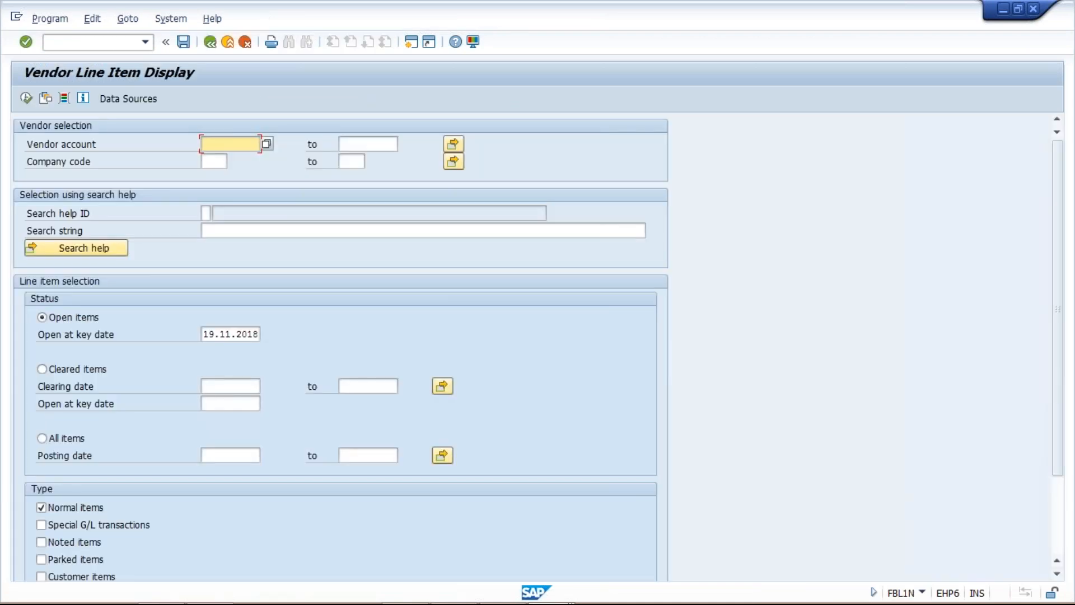
Enter the vendor account number and company code TM02, and display all of the vendor's line items
{"action": "type", "text": "100419"}
{"action": "left_click", "coordinate": [222, 160]}
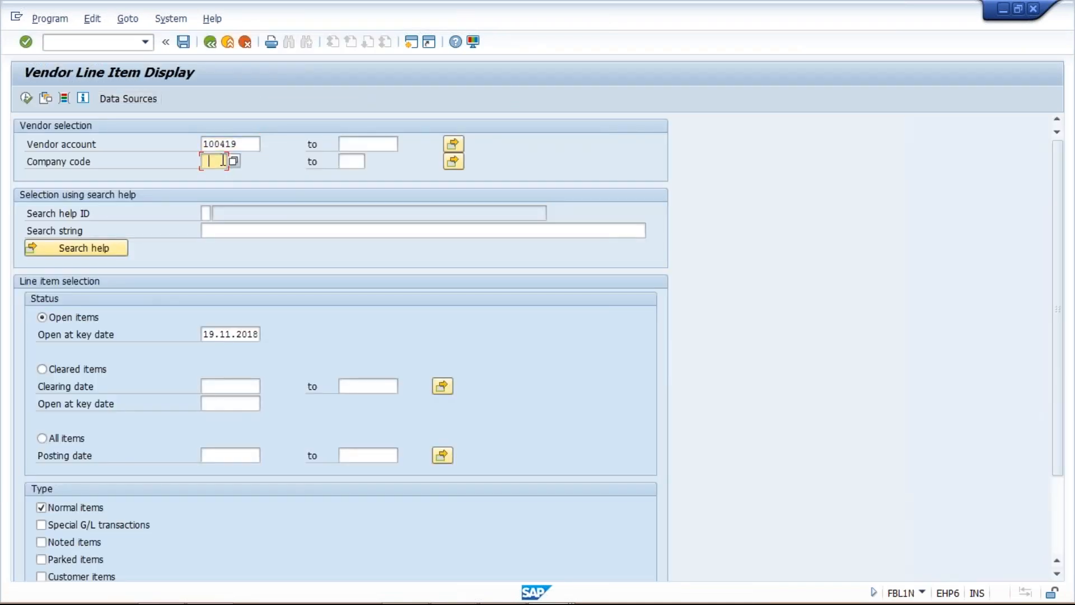
{"action": "key", "text": "BackSpace"}
{"action": "left_click", "coordinate": [215, 176]}
{"action": "left_click", "coordinate": [42, 437]}
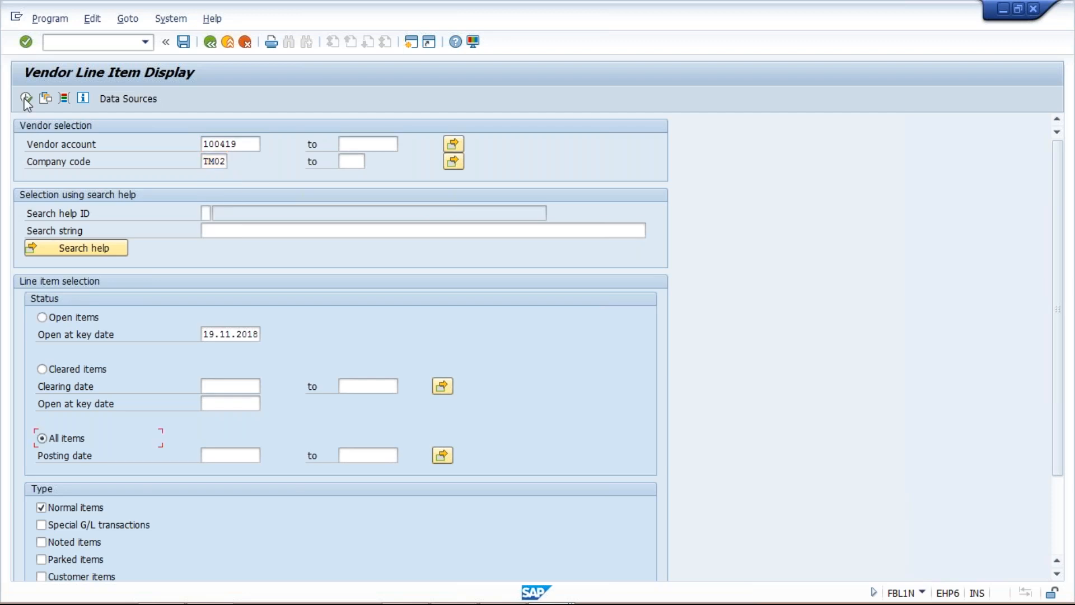
{"action": "left_click", "coordinate": [26, 100]}
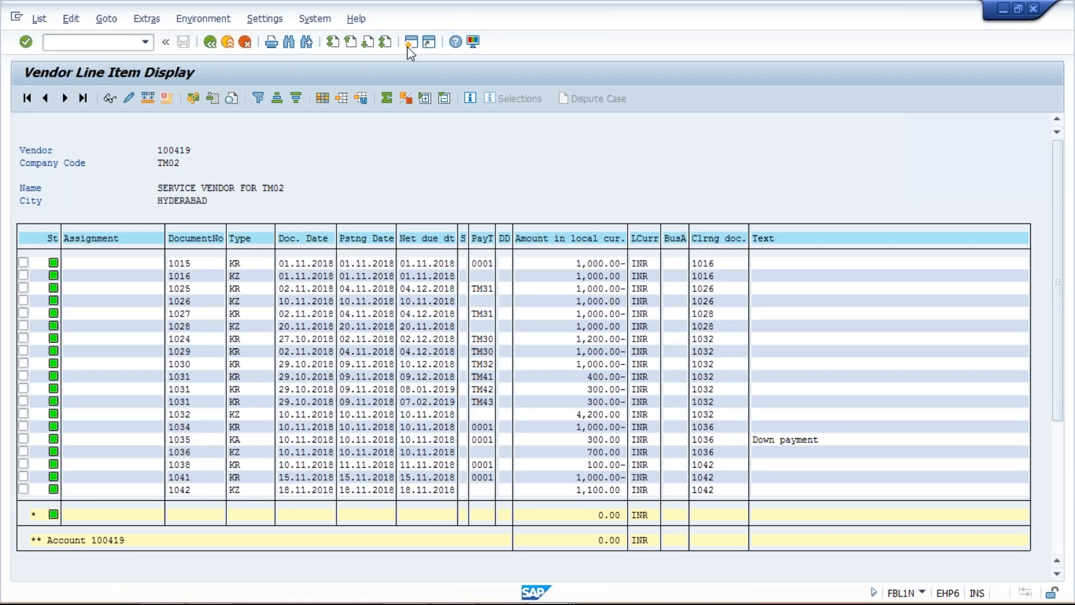
Open the vendor invoice entry in another new session with transaction FB60
{"action": "left_click", "coordinate": [408, 45]}
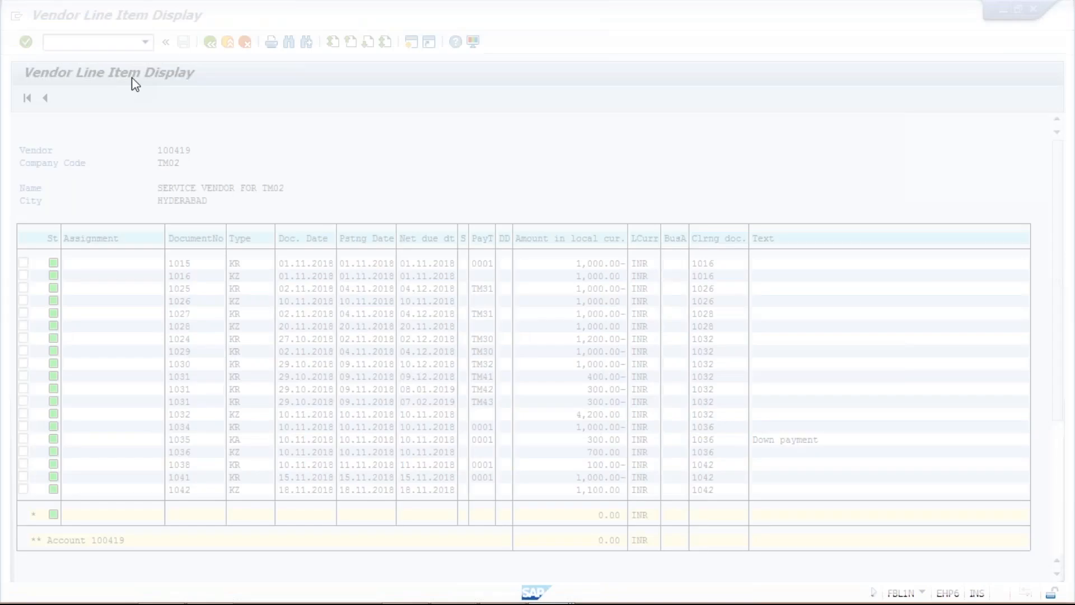
{"action": "type", "text": "FB5"}
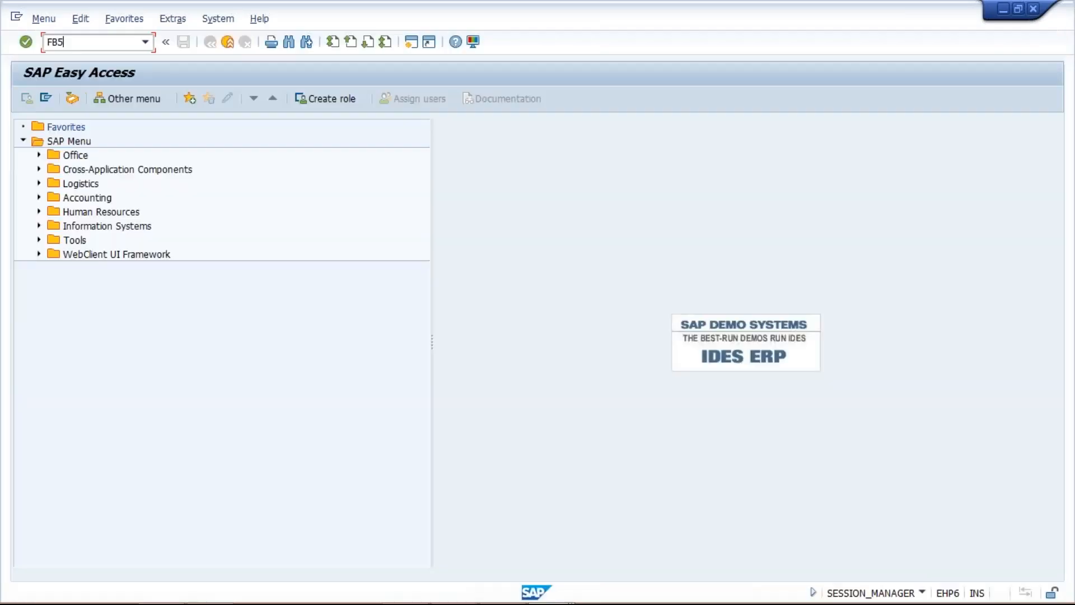
{"action": "key", "text": "BackSpace"}
{"action": "type", "text": "60"}
{"action": "key", "text": "Return"}
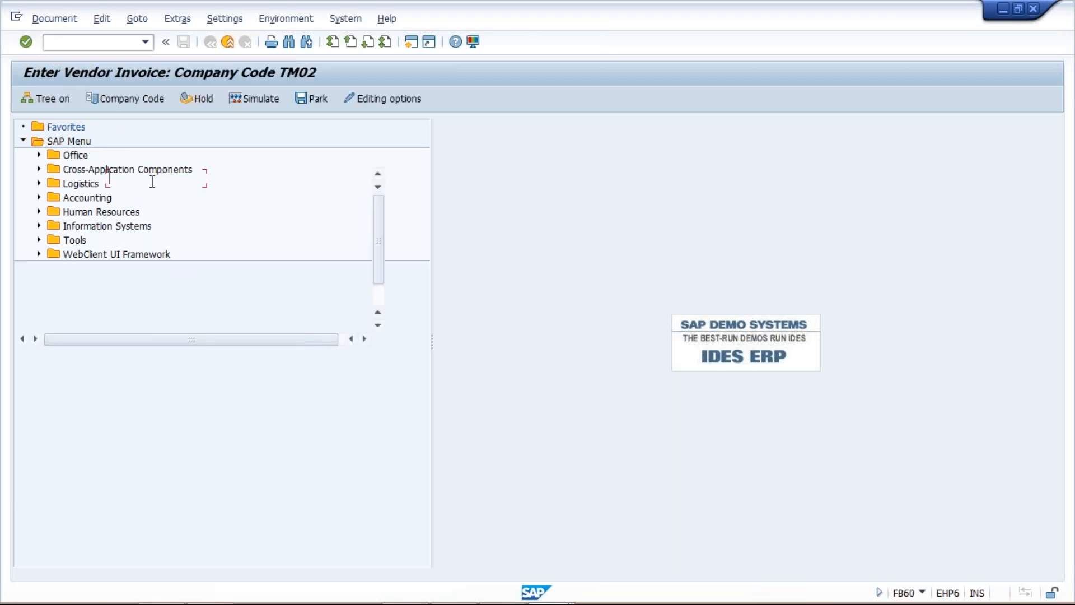
Enter the vendor account number, invoice date and posting date 15.11.2018, and an amount of 1000 INR in the invoice header
{"action": "type", "text": "100419"}
{"action": "left_click", "coordinate": [136, 196]}
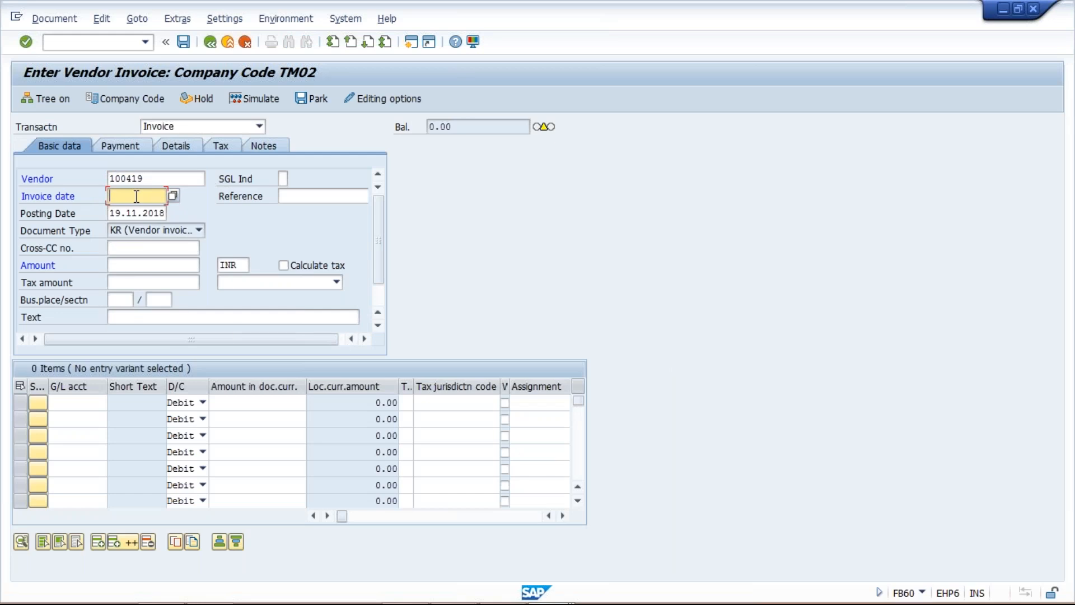
{"action": "type", "text": "15"}
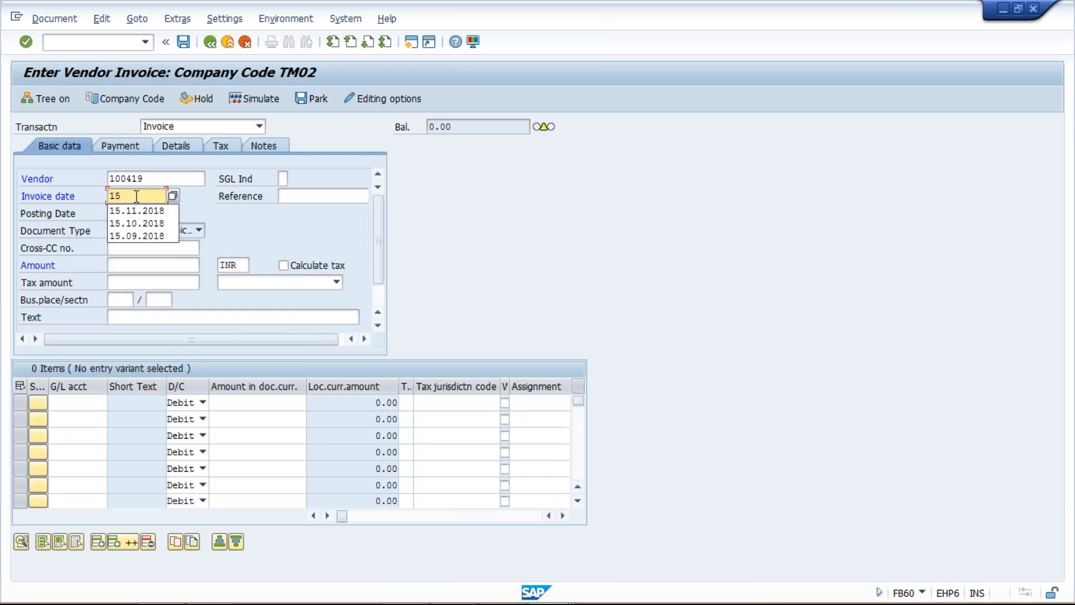
{"action": "left_click", "coordinate": [135, 212]}
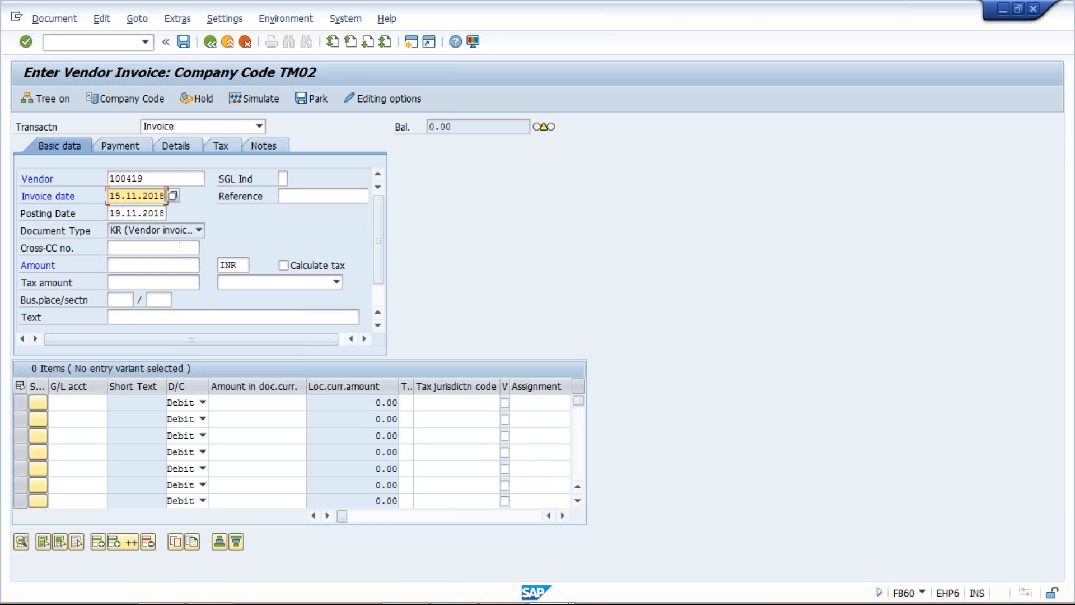
{"action": "key", "text": "Tab"}
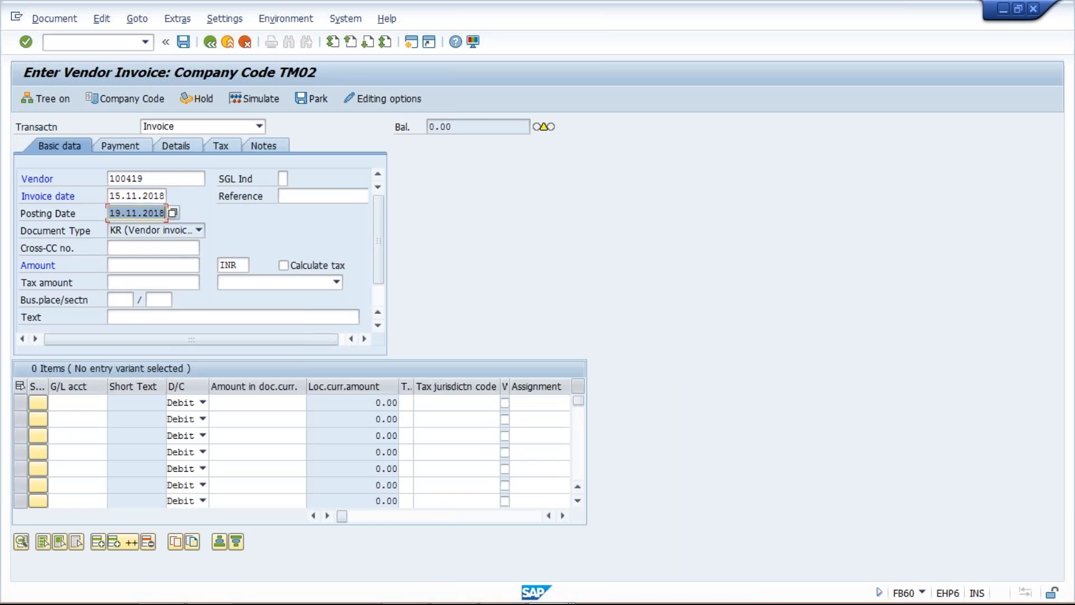
{"action": "type", "text": "15.11.2018"}
{"action": "left_click", "coordinate": [121, 266]}
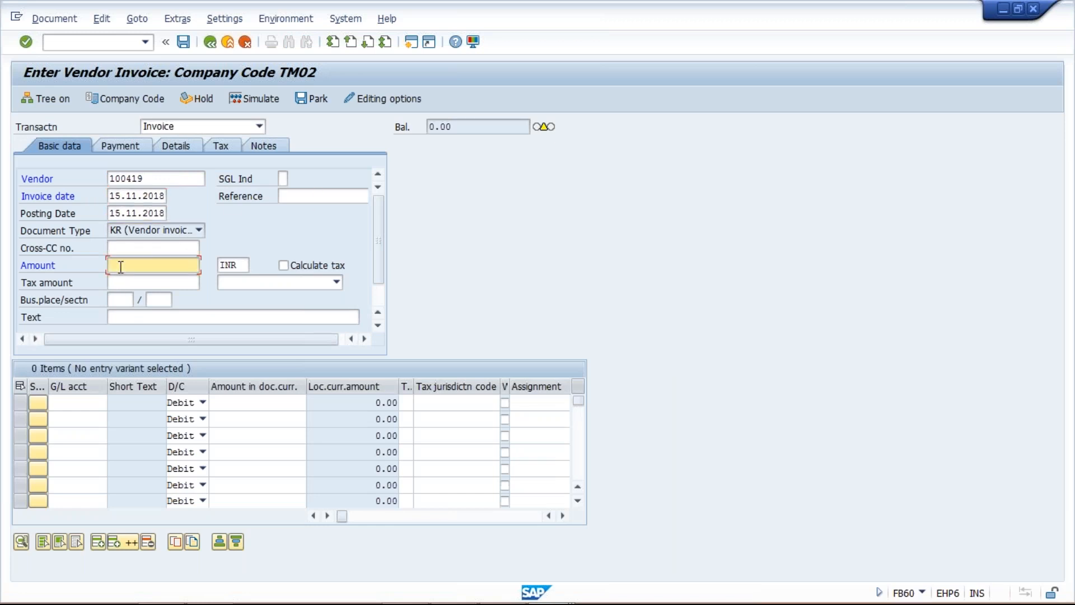
{"action": "type", "text": "1000"}
Enter a debit line item for G/L account 4000 with a document currency amount of 1000
{"action": "left_click", "coordinate": [80, 406]}
{"action": "type", "text": "4000"}
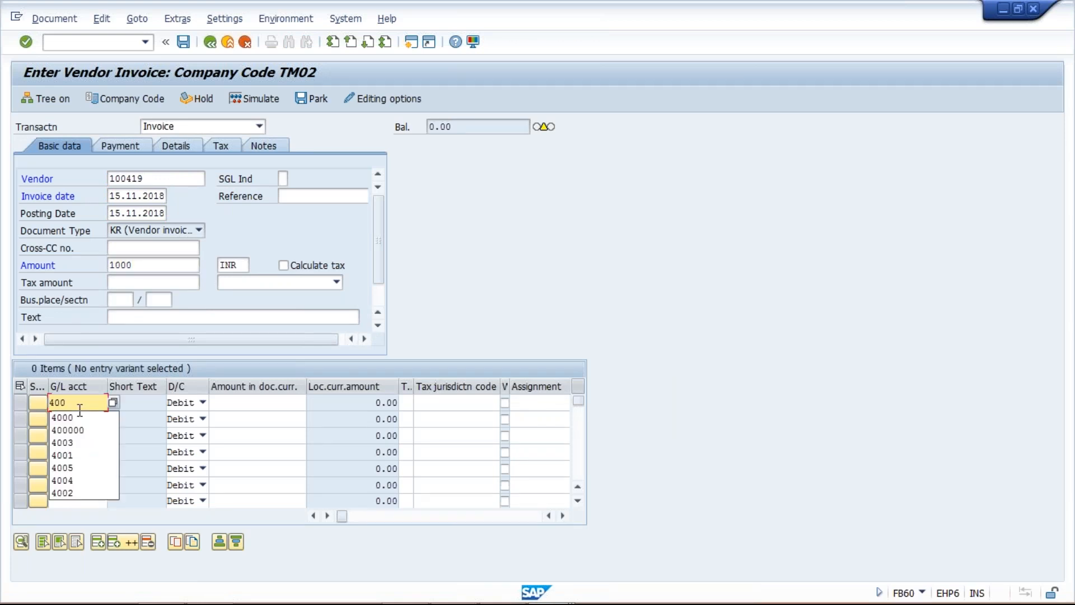
{"action": "key", "text": "Tab"}
{"action": "key", "text": "Tab"}
{"action": "key", "text": "Tab"}
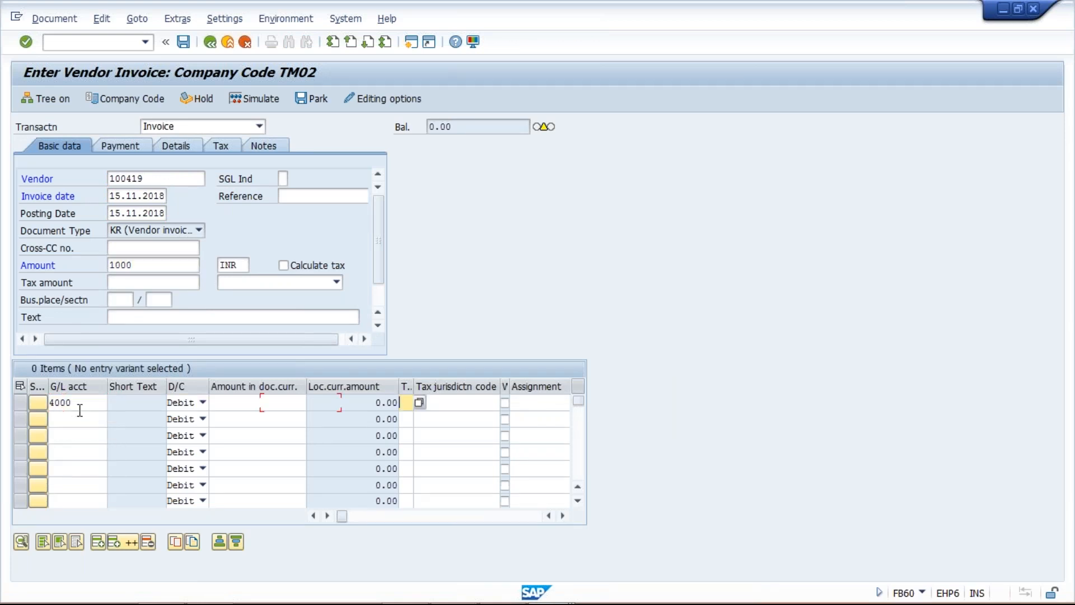
{"action": "key", "text": "shift+Tab"}
{"action": "type", "text": "1000"}
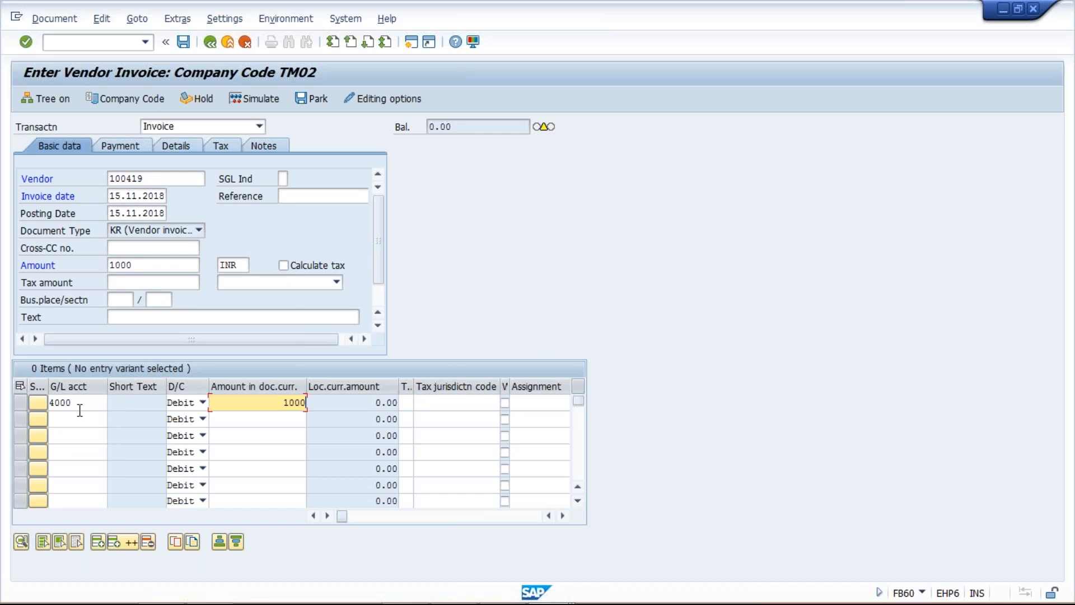
Set the invoice's payment terms to 0001, accept the baseline date of 15.11.2018 and post the document
{"action": "left_click", "coordinate": [126, 146]}
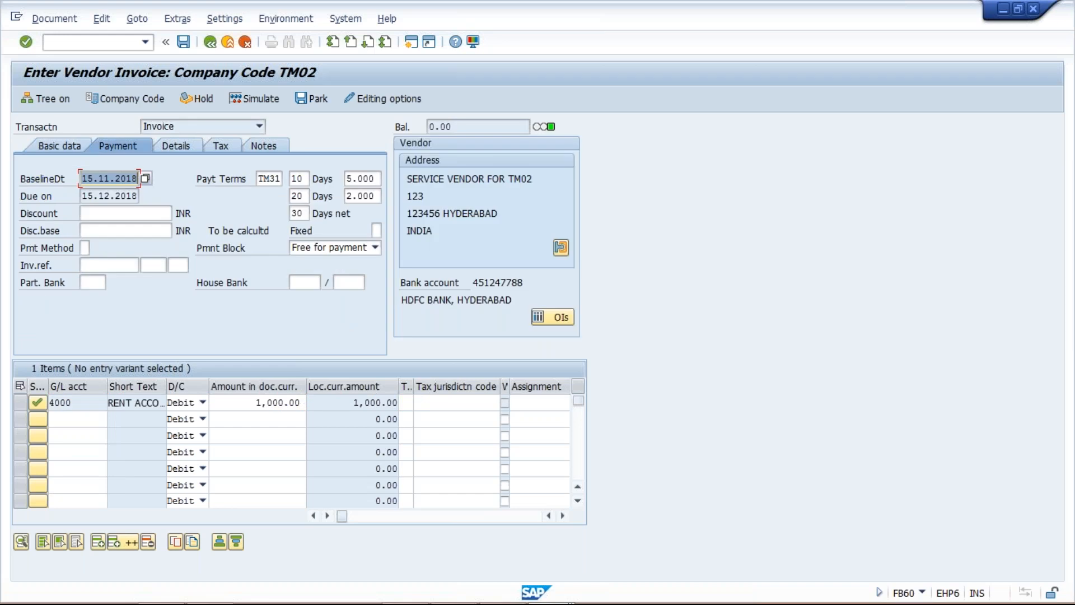
{"action": "key", "text": "Tab"}
{"action": "type", "text": "0"}
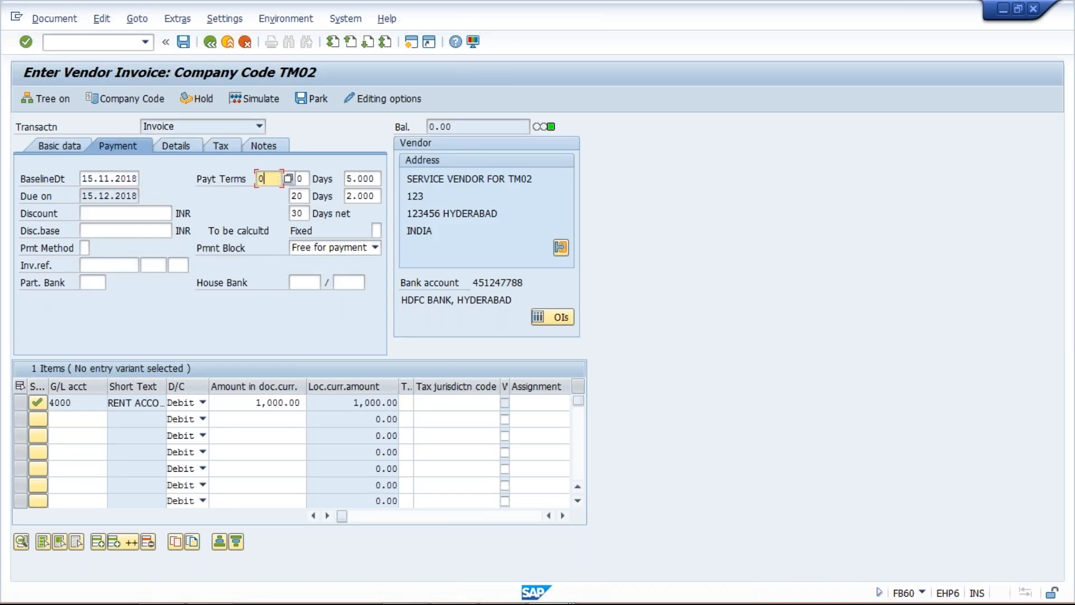
{"action": "type", "text": "001"}
{"action": "key", "text": "Return"}
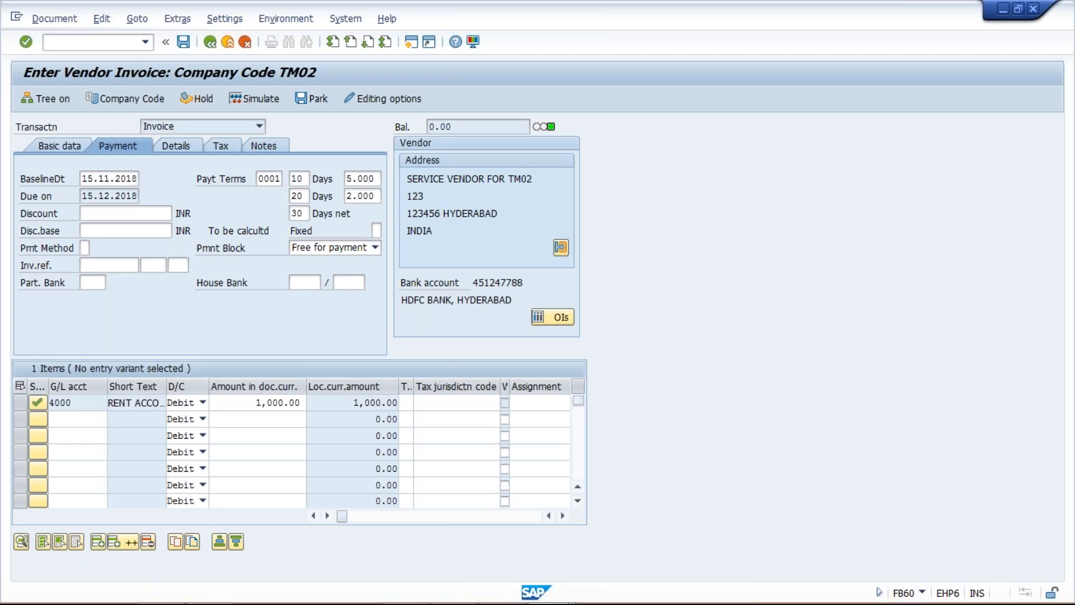
{"action": "left_click", "coordinate": [137, 178]}
{"action": "key", "text": "Return"}
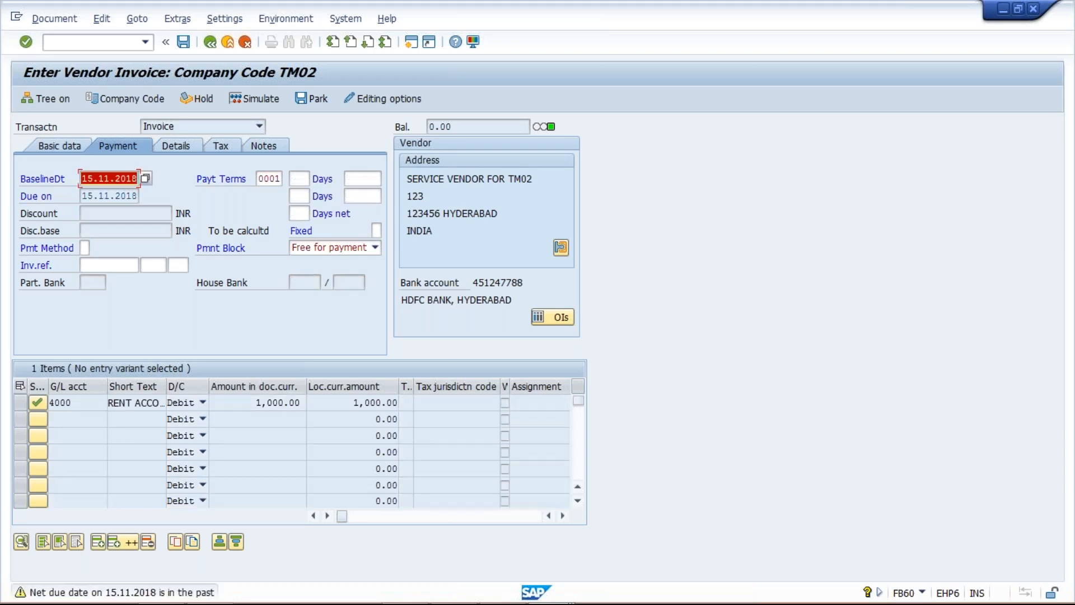
{"action": "key", "text": "Return"}
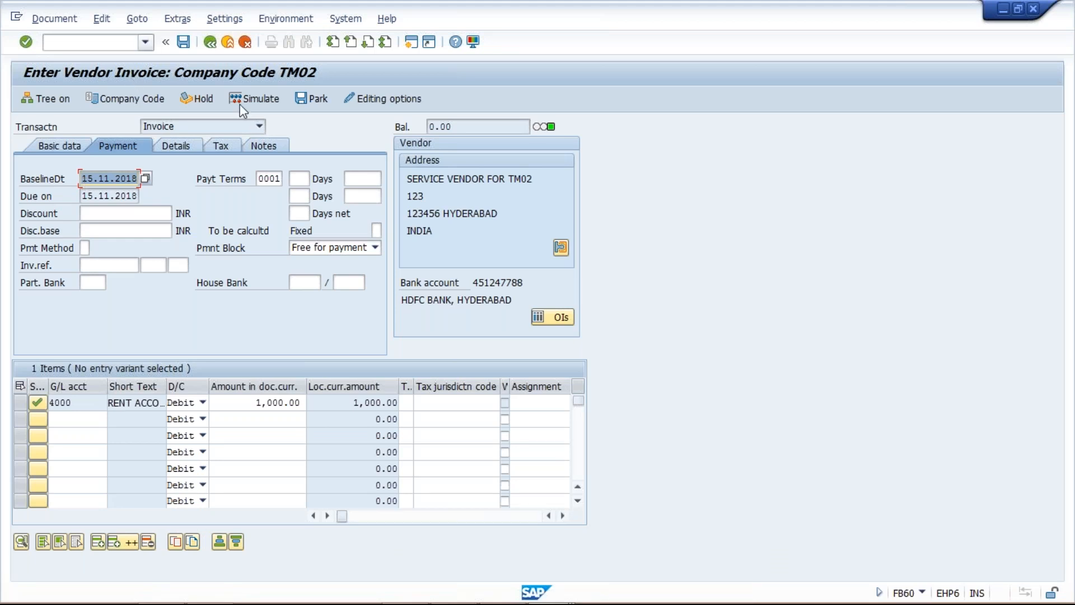
{"action": "left_click", "coordinate": [183, 45]}
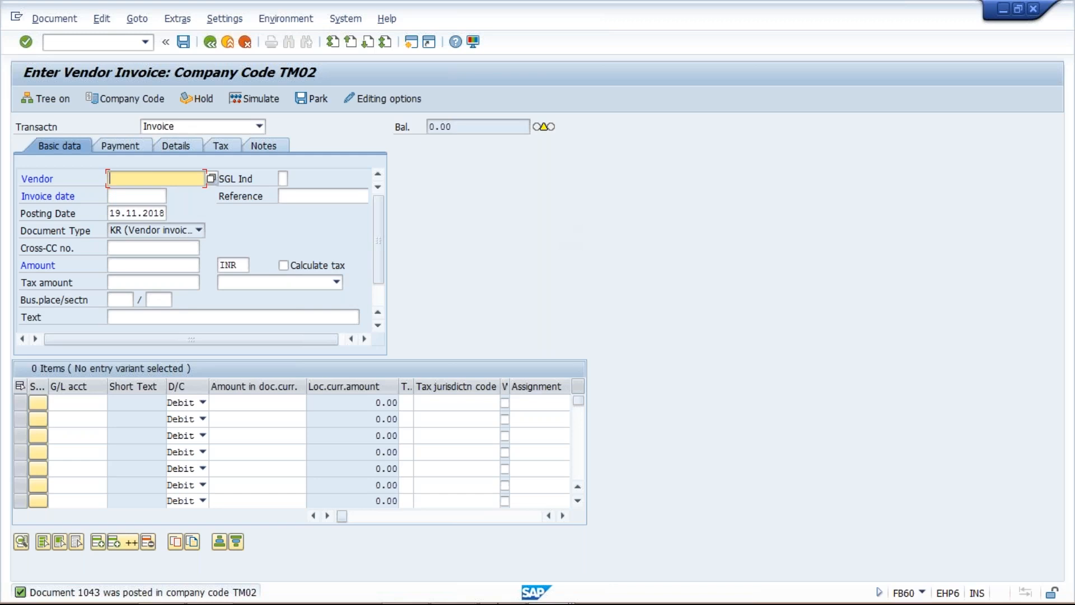
Return to the vendor line item display session and refresh the list to check the posted invoice
{"action": "mouse_move", "coordinate": [564, 599]}
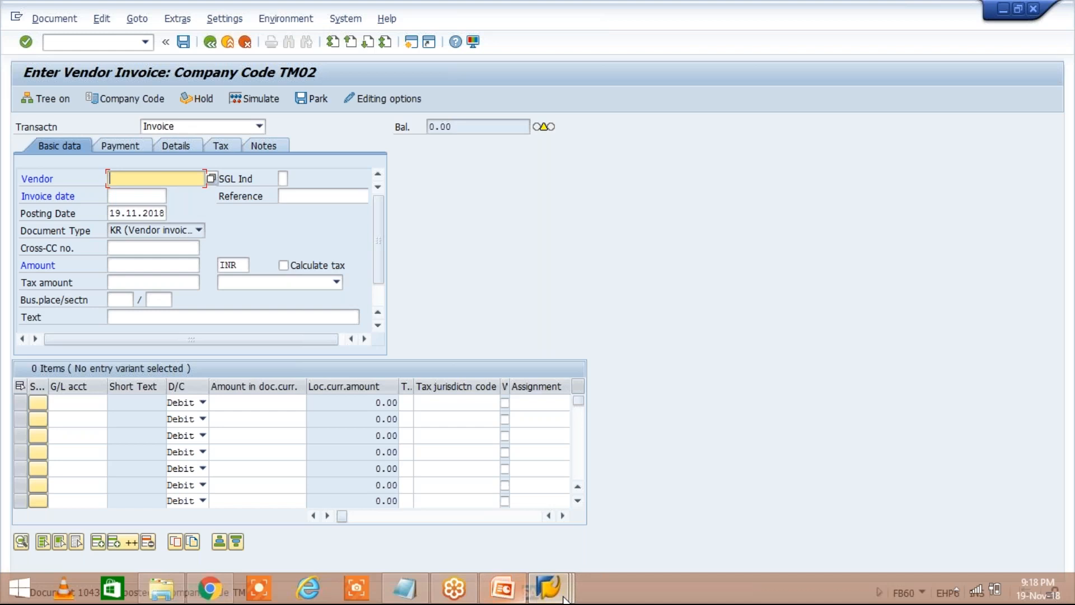
{"action": "left_click", "coordinate": [564, 597]}
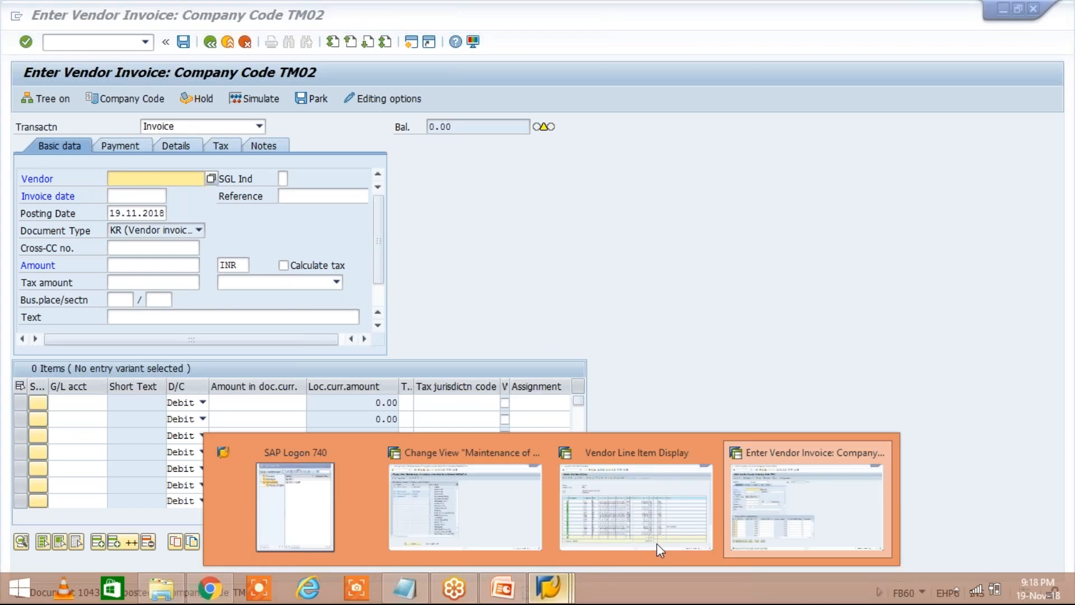
{"action": "left_click", "coordinate": [657, 543]}
{"action": "left_click", "coordinate": [40, 19]}
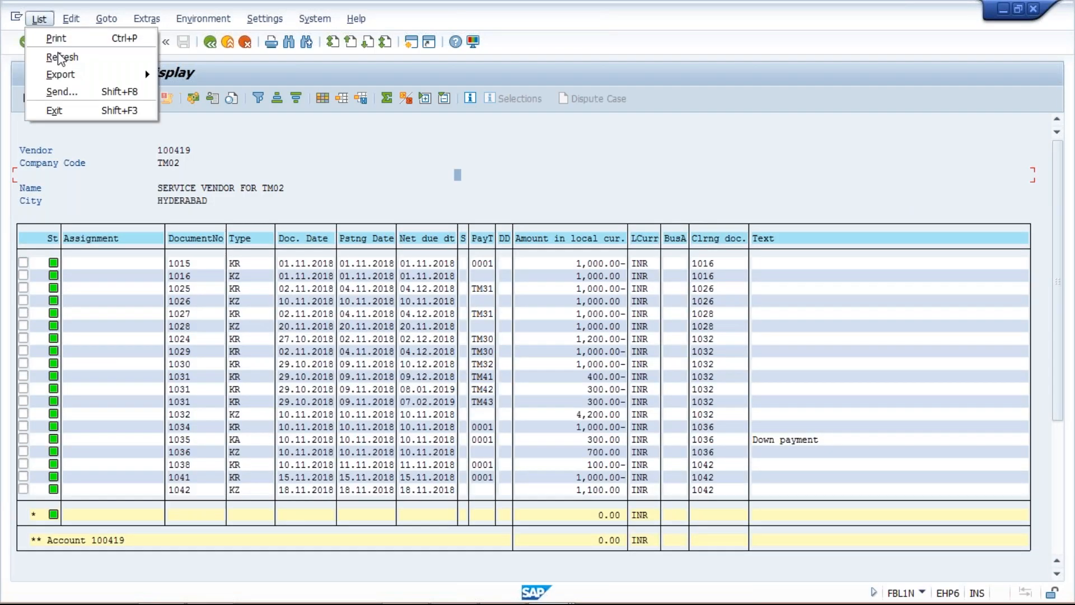
{"action": "left_click", "coordinate": [61, 57]}
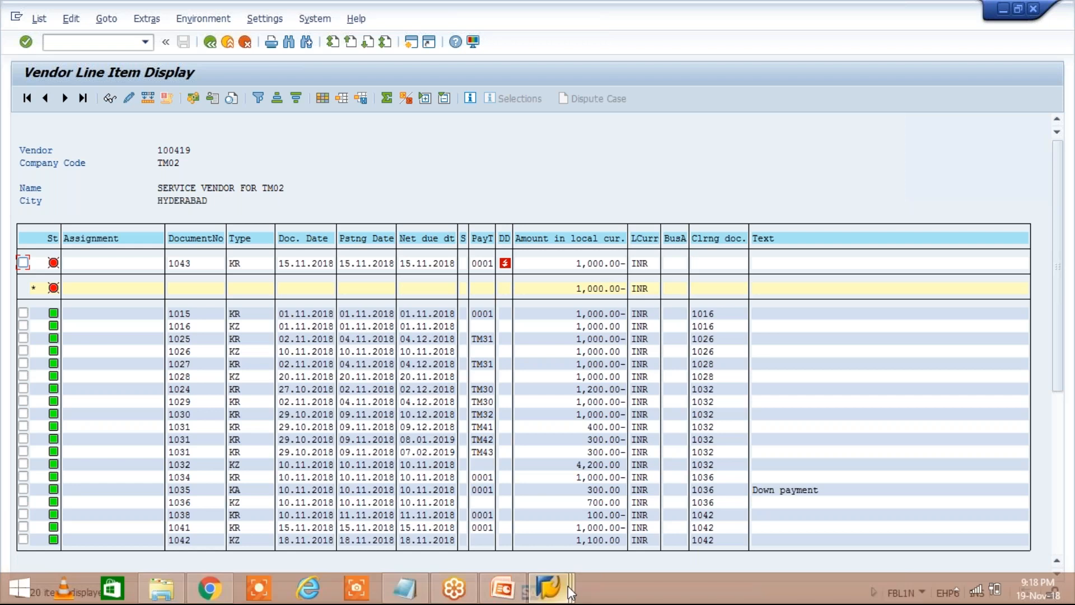
Switch to the company code payment method session and check the cheque method C entry for TM02
{"action": "mouse_move", "coordinate": [570, 591]}
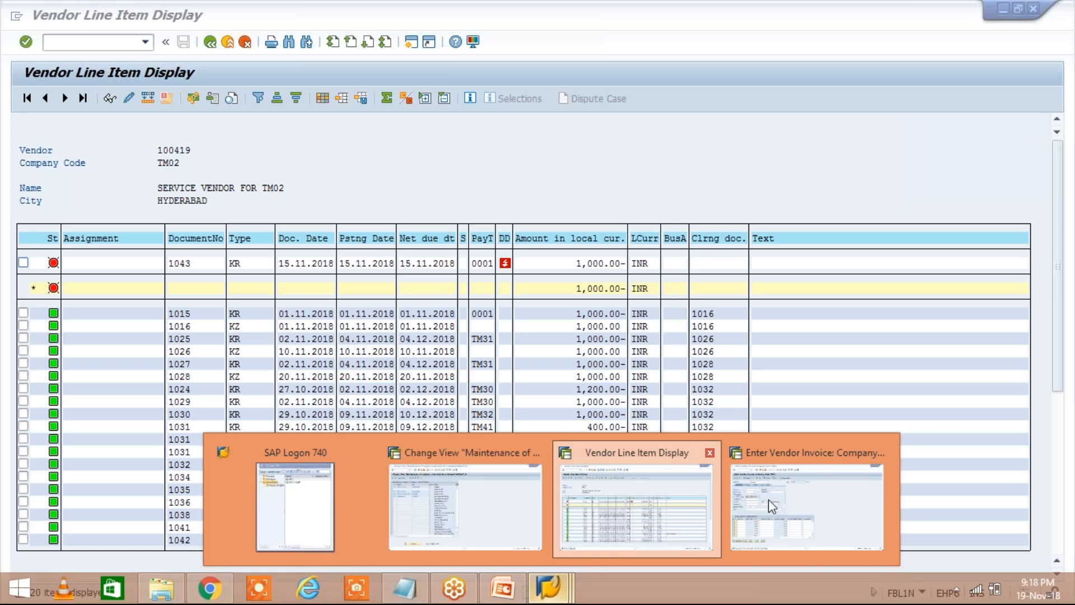
{"action": "mouse_move", "coordinate": [769, 500]}
{"action": "left_click", "coordinate": [465, 500]}
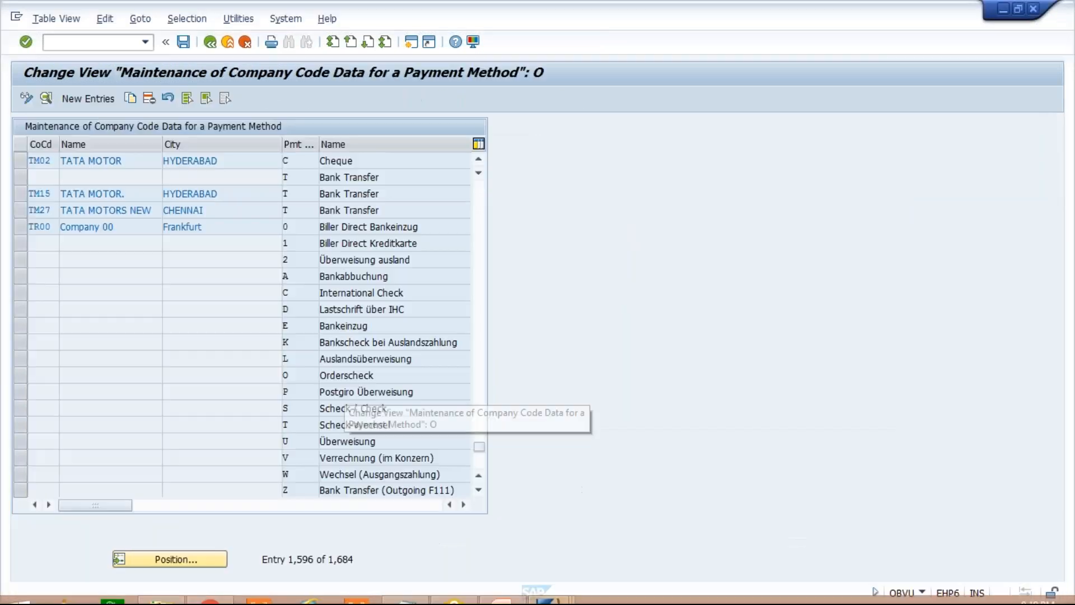
{"action": "left_click", "coordinate": [300, 163]}
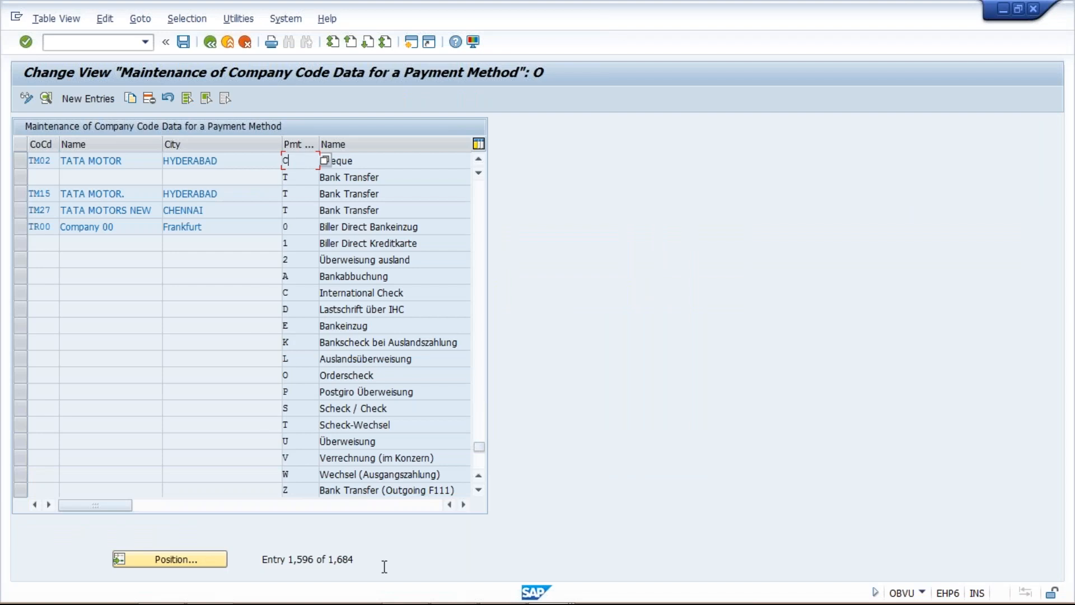
Switch to the vendor invoice session and start the automatic payment transaction F110 there
{"action": "mouse_move", "coordinate": [539, 582]}
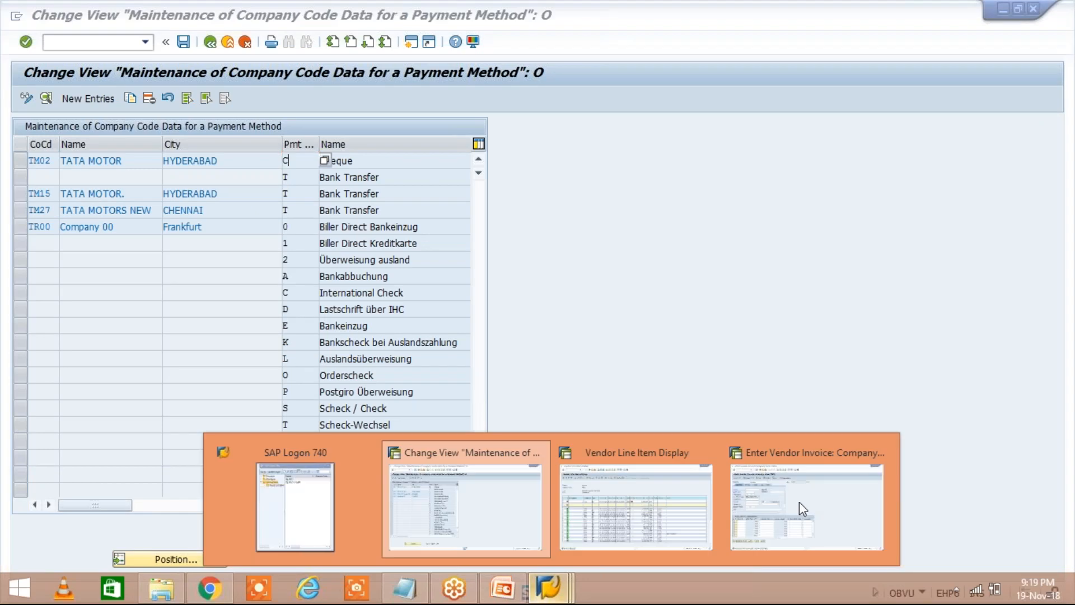
{"action": "left_click", "coordinate": [806, 504]}
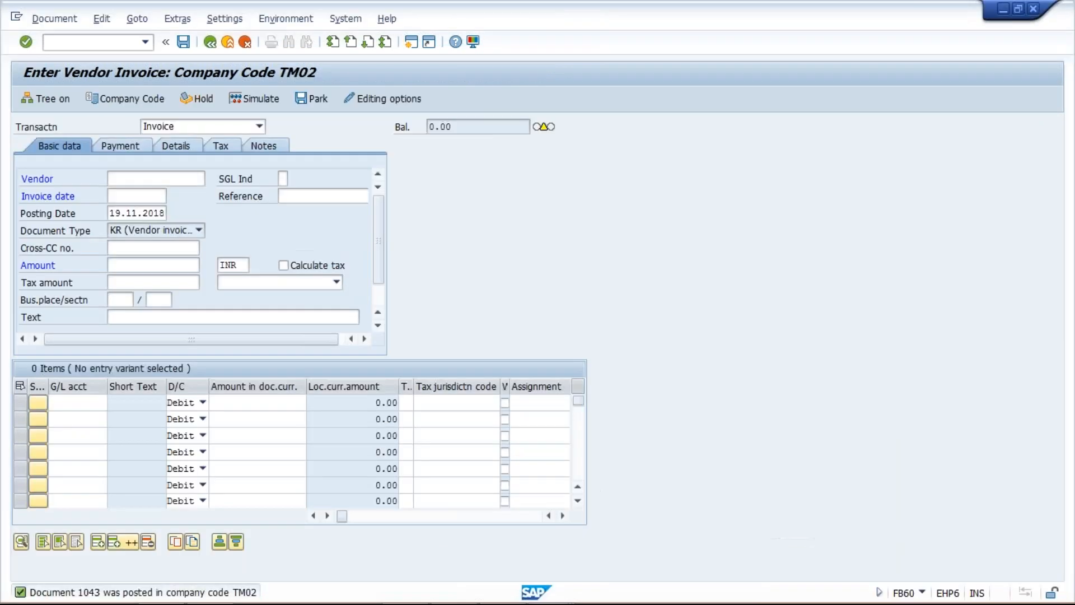
{"action": "type", "text": "/NF110"}
{"action": "key", "text": "Return"}
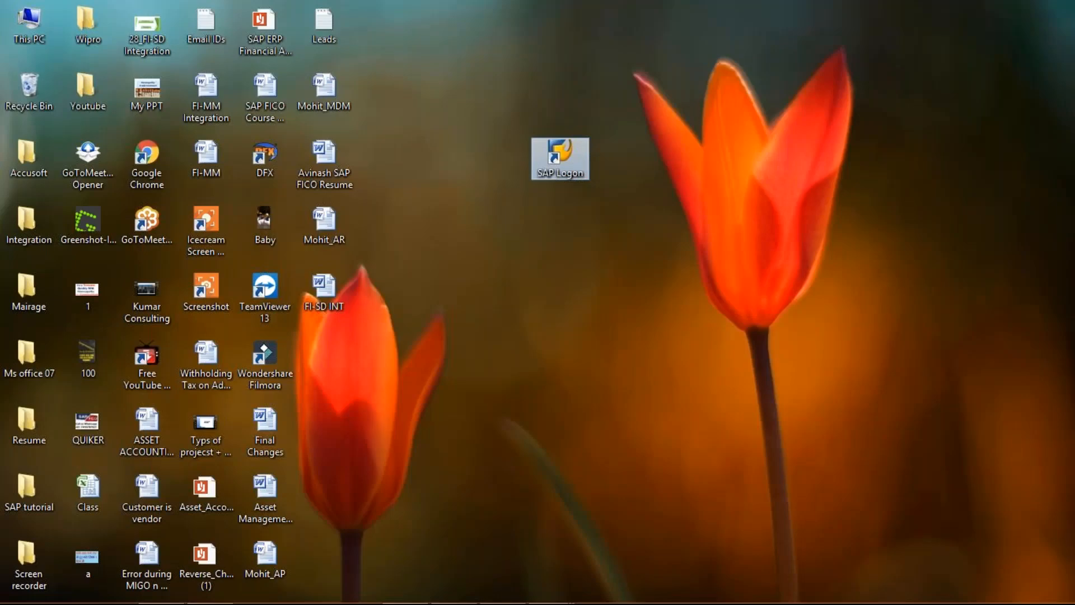
Open the Class workbook in Excel from the desktop and select cell I4
{"action": "double_click", "coordinate": [88, 492]}
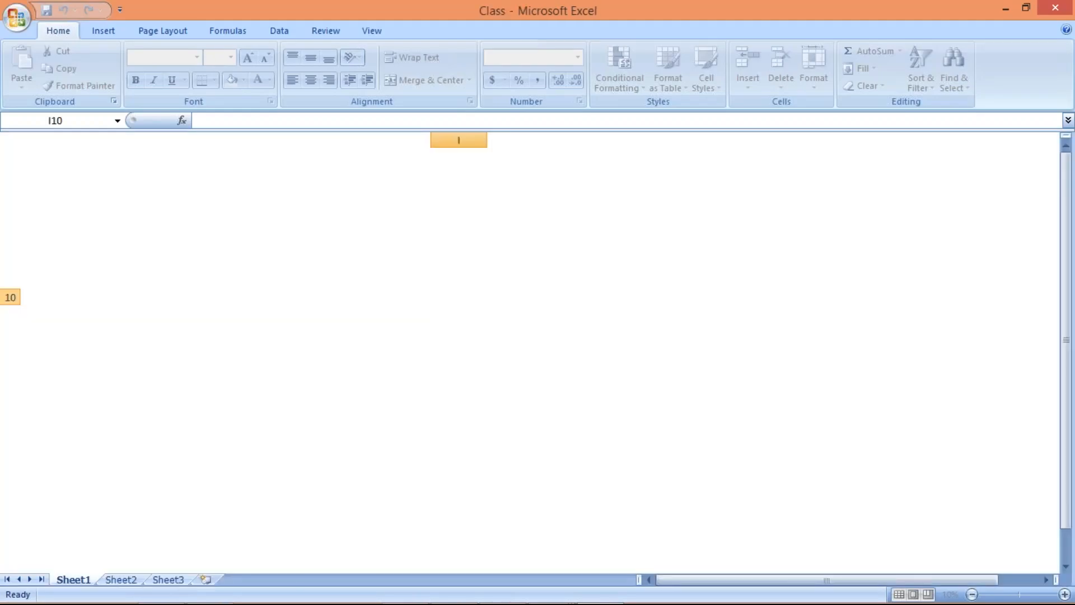
{"action": "left_click", "coordinate": [458, 202]}
{"action": "mouse_move", "coordinate": [479, 582]}
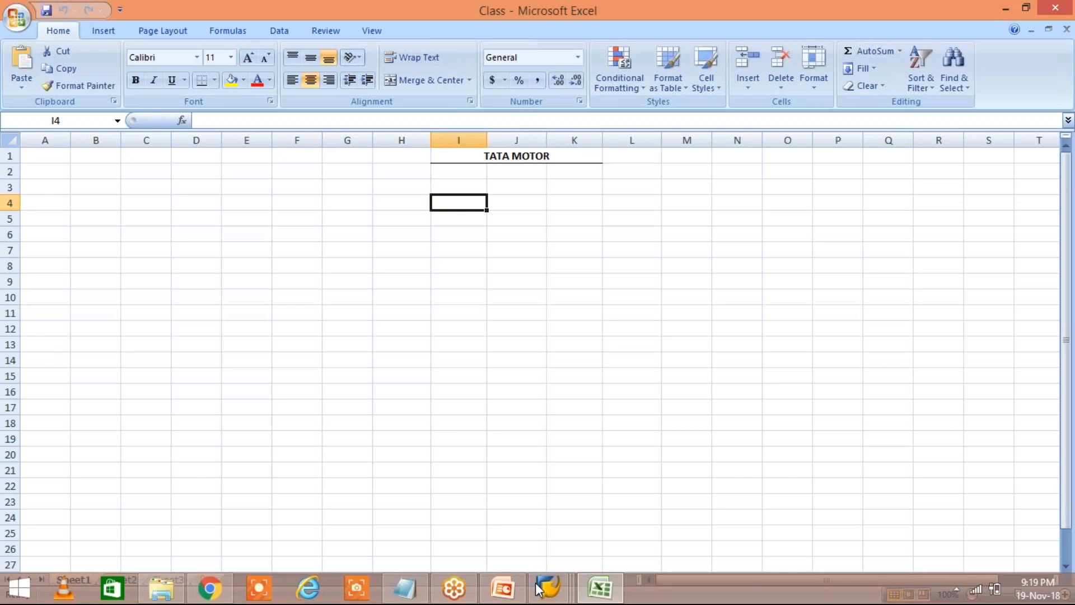
Switch to the SAP automatic payment session and enter run date 19.11.2018 with identification TM02A
{"action": "mouse_move", "coordinate": [537, 588]}
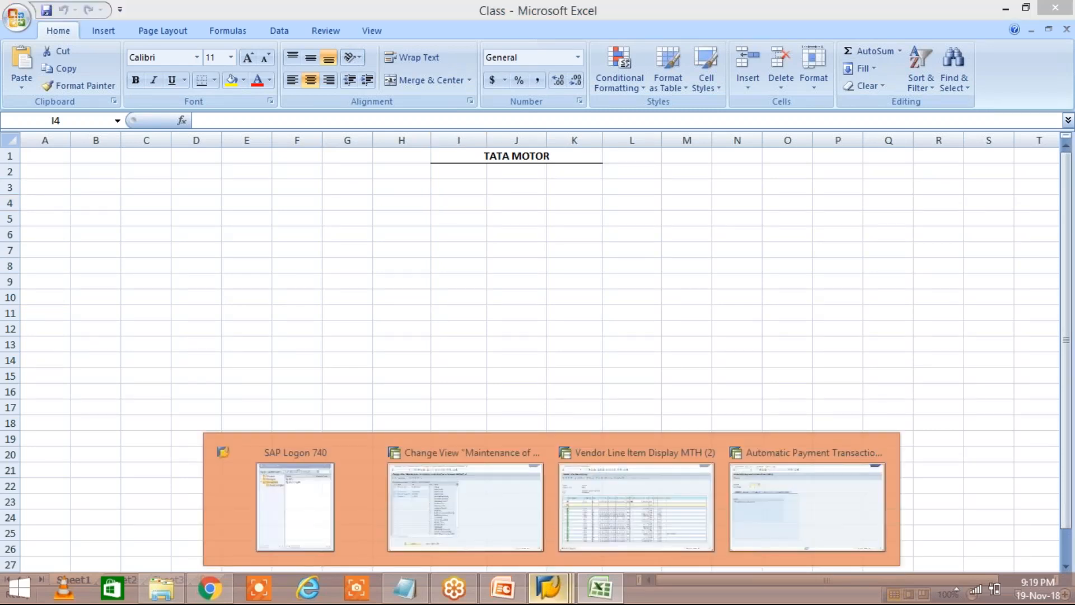
{"action": "left_click", "coordinate": [807, 507]}
{"action": "type", "text": "1"}
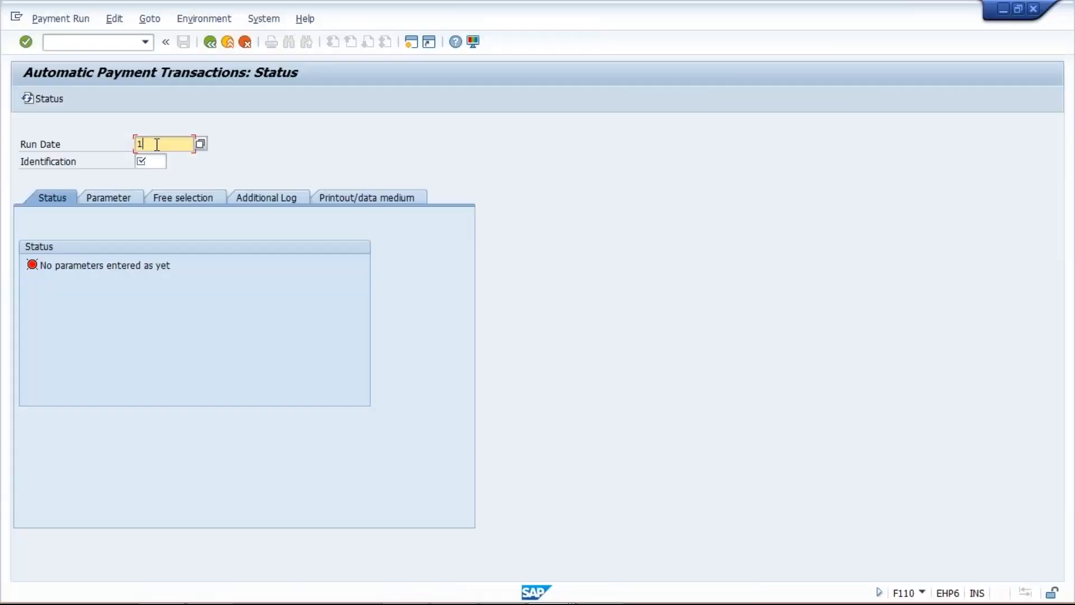
{"action": "type", "text": "9.11.2018"}
{"action": "left_click", "coordinate": [161, 160]}
{"action": "type", "text": "TM02A"}
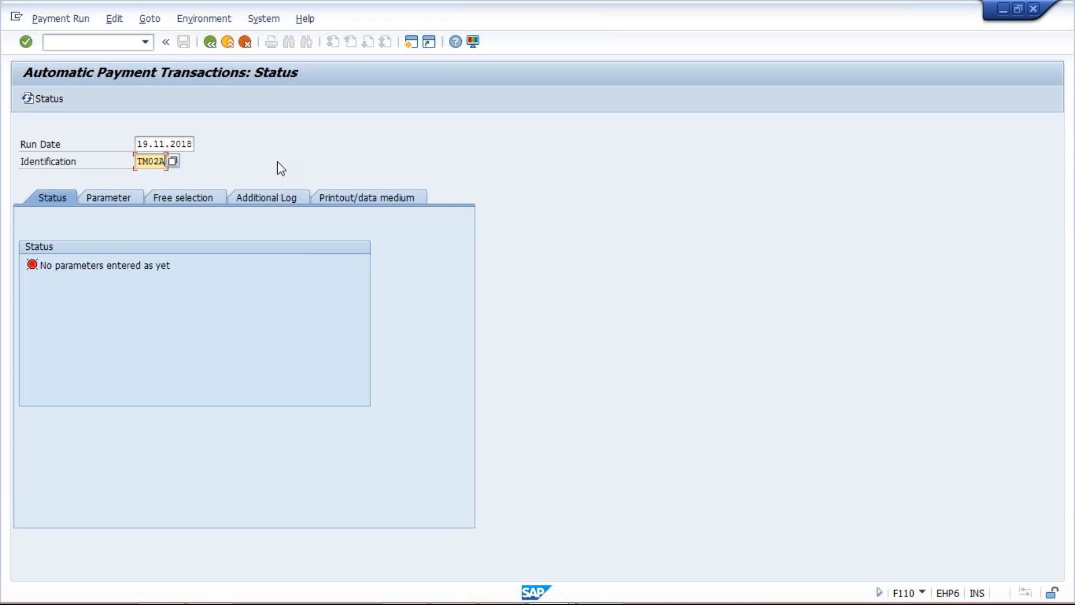
Change the run date to 18.11.2018 and load the status of that TM02A payment run
{"action": "left_click", "coordinate": [148, 145]}
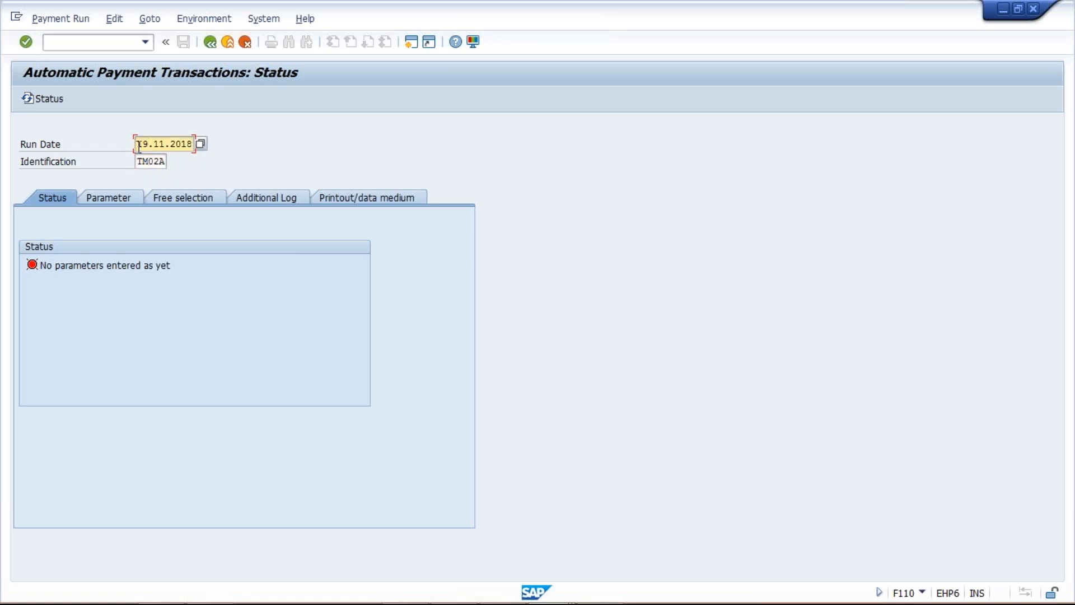
{"action": "left_click_drag", "start_coordinate": [137, 145], "coordinate": [206, 149]}
{"action": "left_click", "coordinate": [157, 165]}
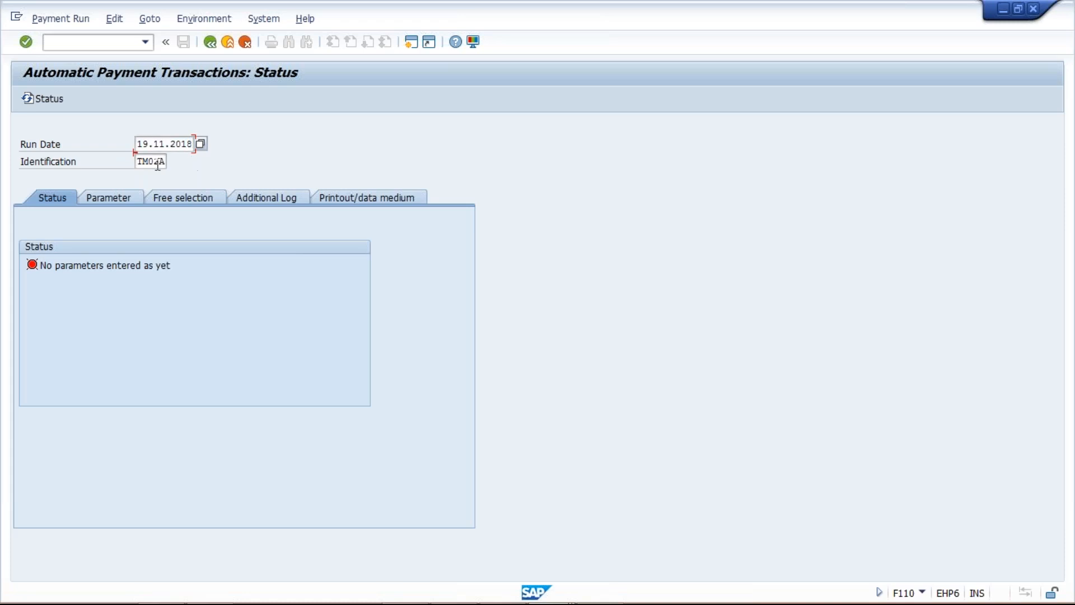
{"action": "left_click", "coordinate": [150, 145]}
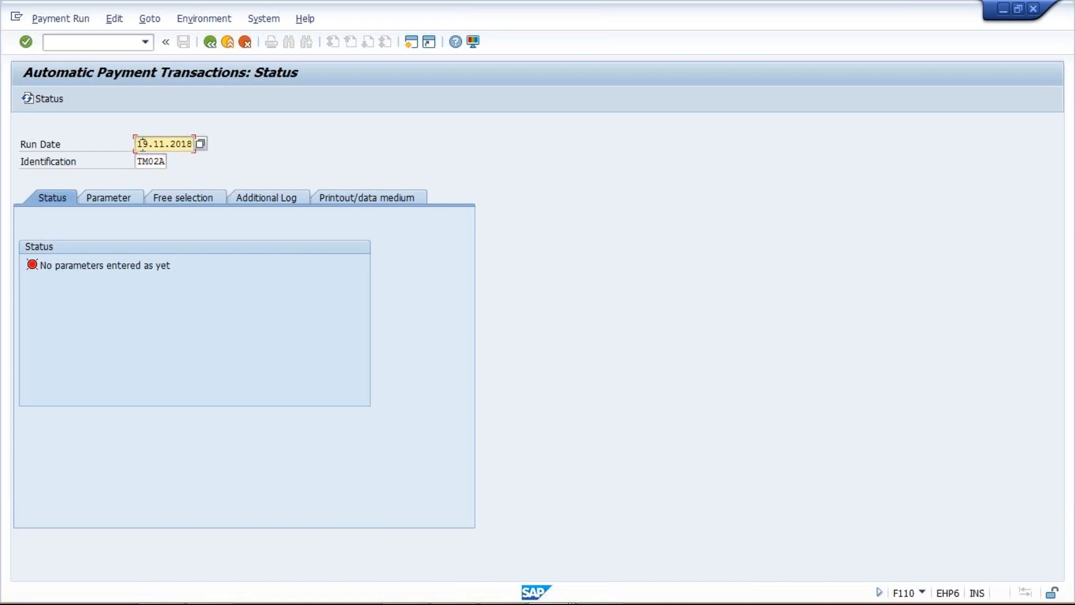
{"action": "key", "text": "BackSpace"}
{"action": "type", "text": "8"}
{"action": "key", "text": "Return"}
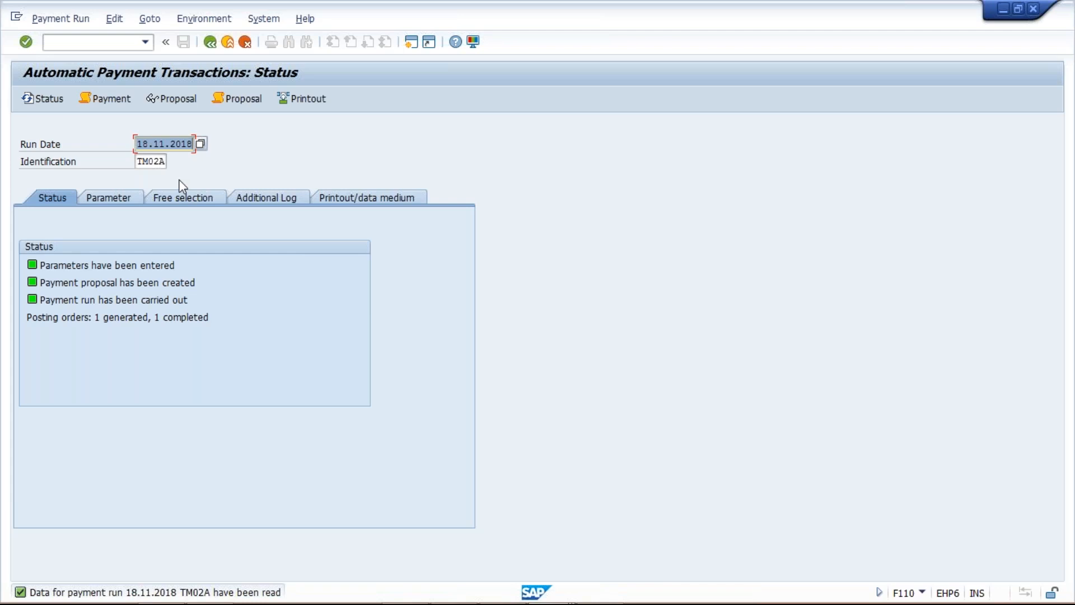
Set the run date to 19.11.2018 for identification TM02A and load that run's status
{"action": "left_click", "coordinate": [142, 145]}
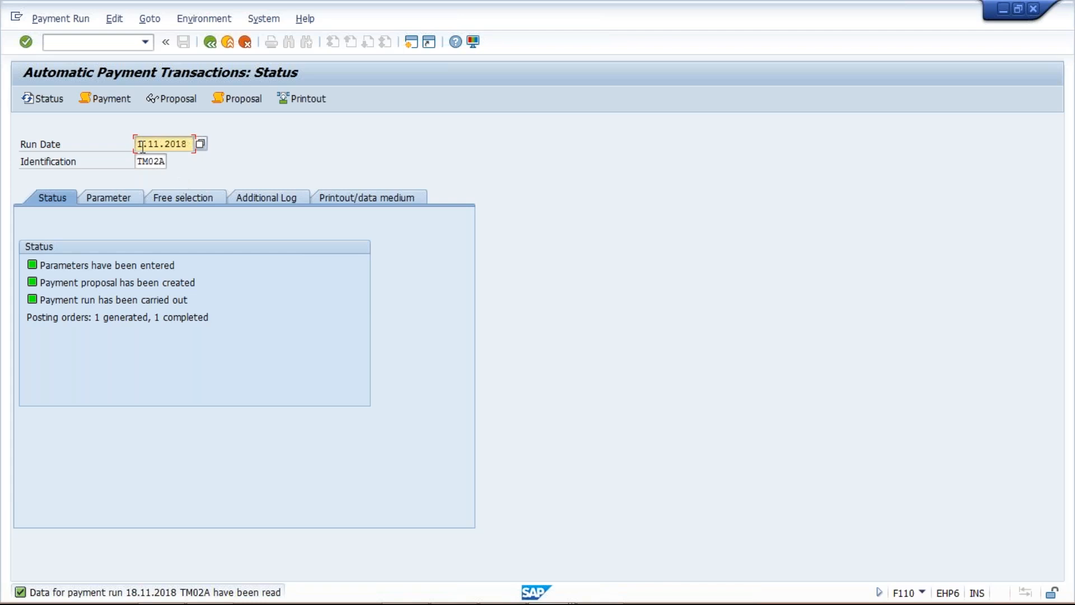
{"action": "key", "text": "Delete"}
{"action": "type", "text": "9"}
{"action": "key", "text": "Return"}
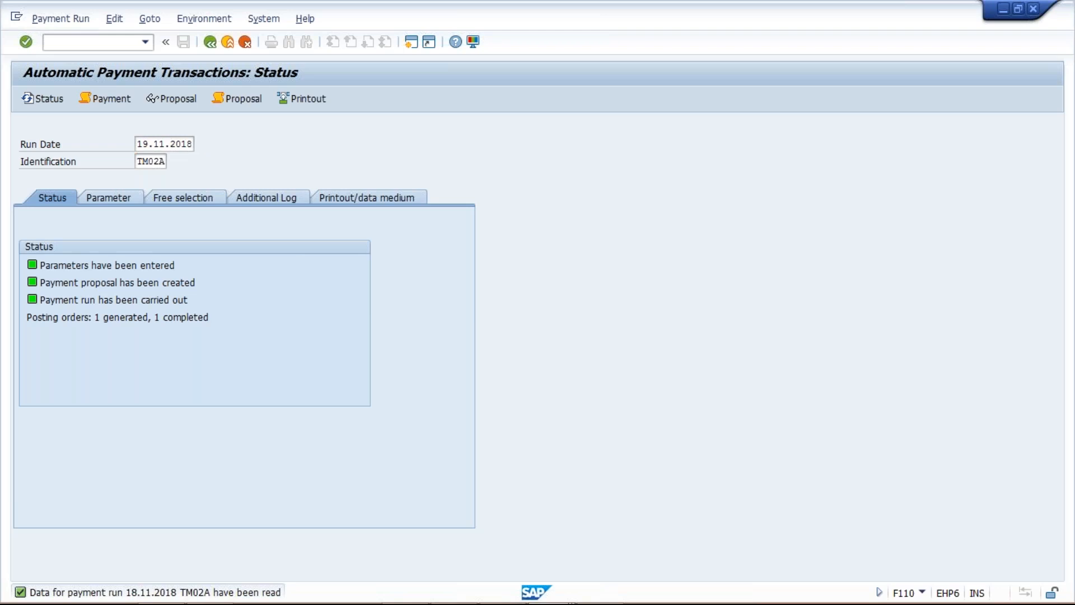
{"action": "left_click", "coordinate": [117, 204]}
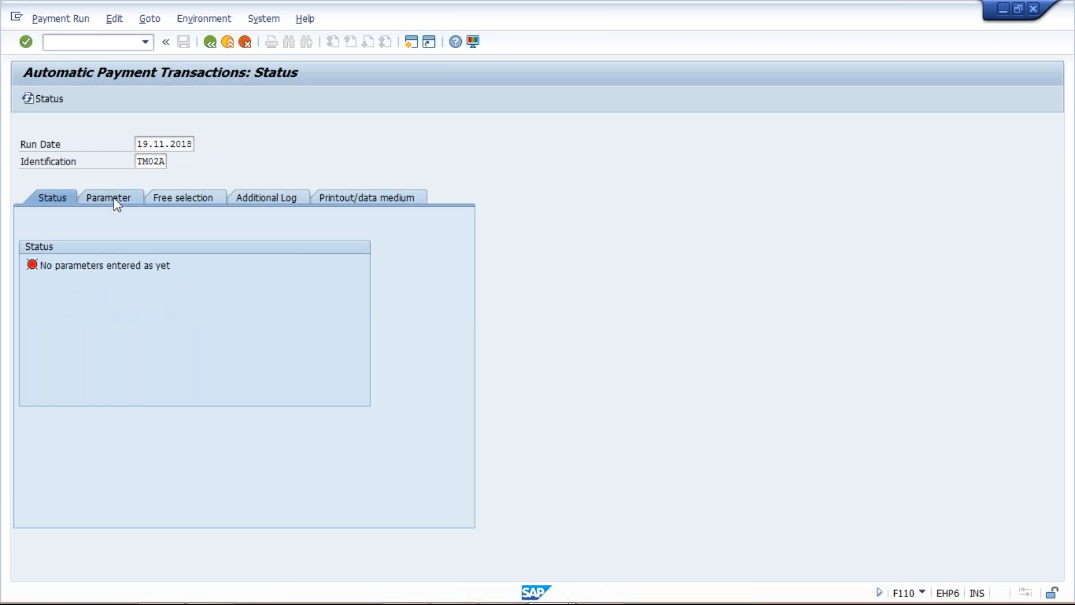
In the run parameters, enter company code TM02 with payment method C and next payment date 20.11.2018
{"action": "left_click", "coordinate": [114, 198]}
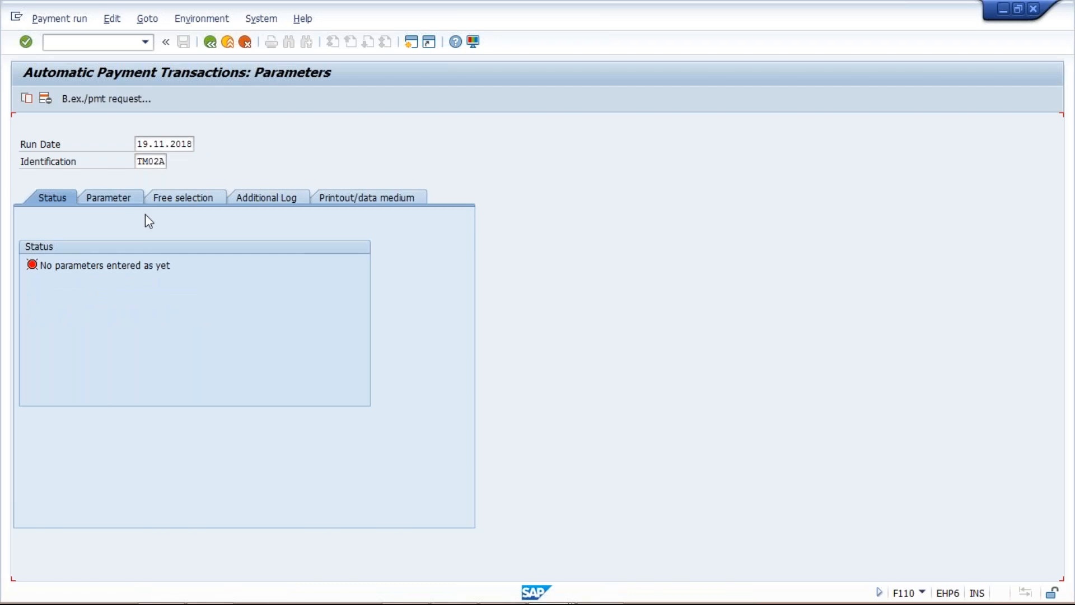
{"action": "left_click", "coordinate": [333, 299]}
{"action": "type", "text": "C"}
{"action": "left_click", "coordinate": [409, 300]}
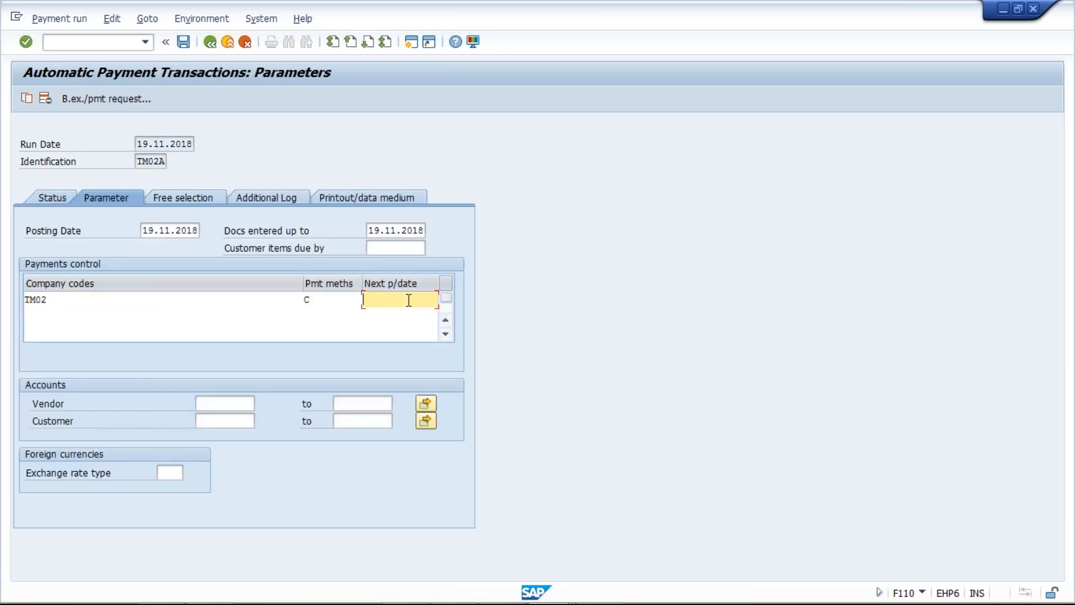
{"action": "type", "text": "2"}
{"action": "key", "text": "Down"}
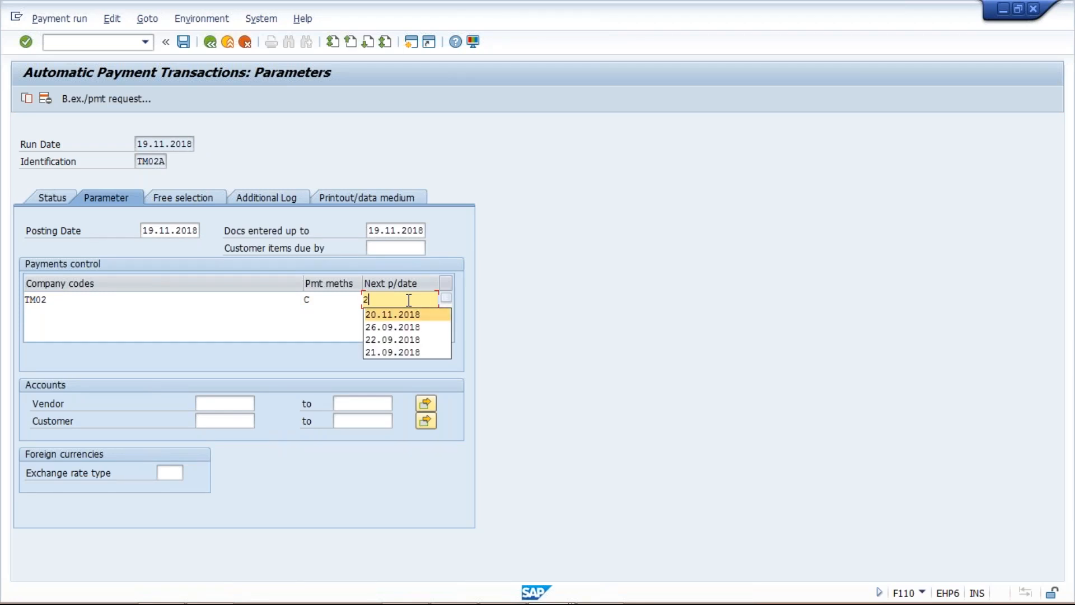
{"action": "key", "text": "Return"}
Enter the vendor account number as the account to include in the payment run
{"action": "left_click", "coordinate": [224, 404]}
{"action": "key", "text": "Down"}
{"action": "key", "text": "Return"}
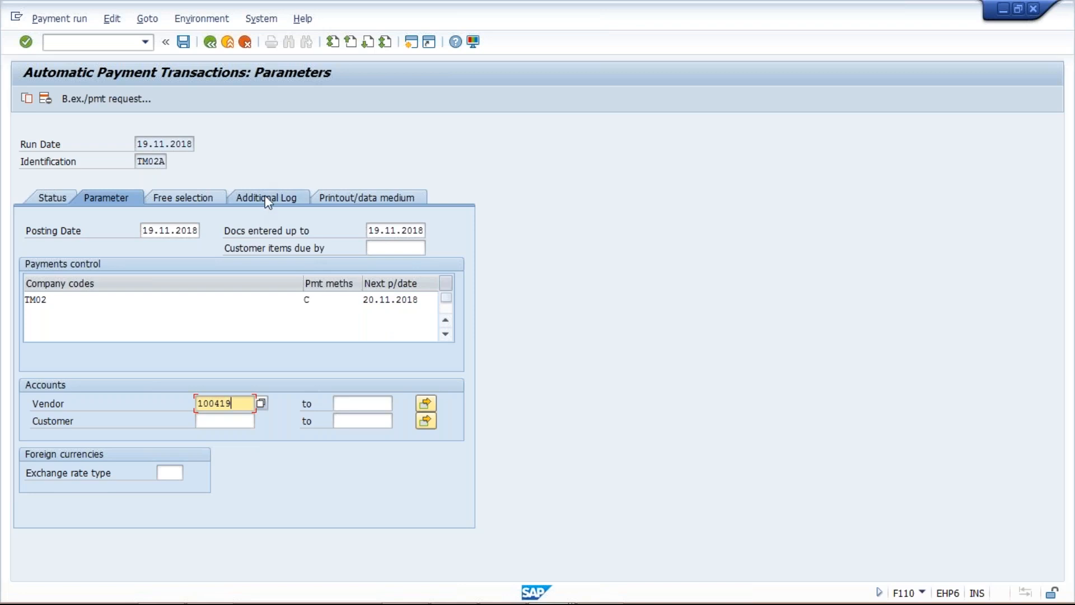
Enable additional logging for the due date check, payment method selection in all cases and line items of the payment documents
{"action": "left_click", "coordinate": [265, 197]}
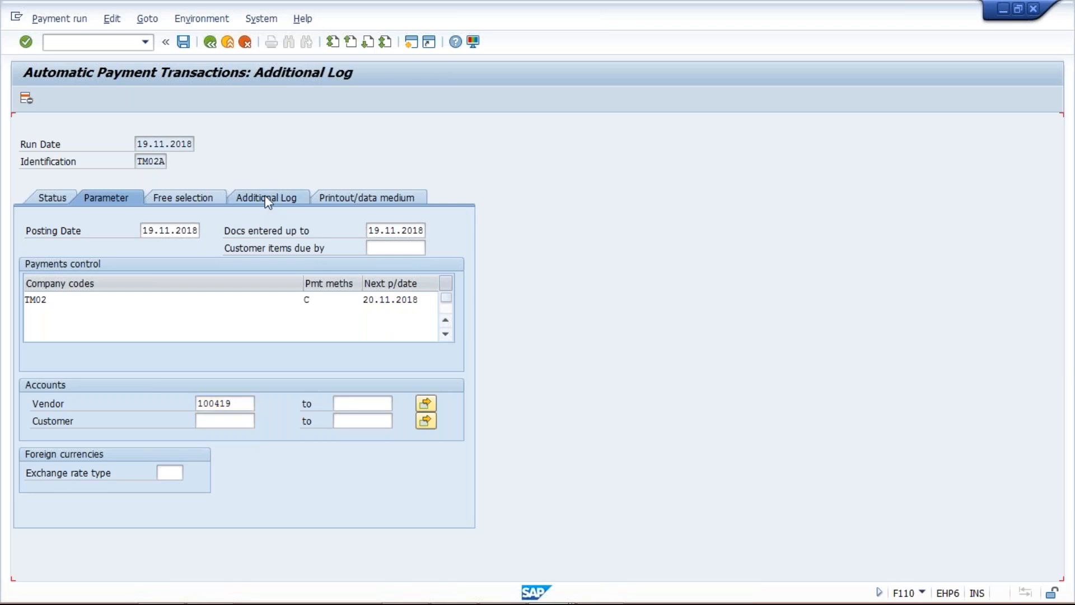
{"action": "left_click", "coordinate": [30, 282]}
{"action": "left_click", "coordinate": [30, 317]}
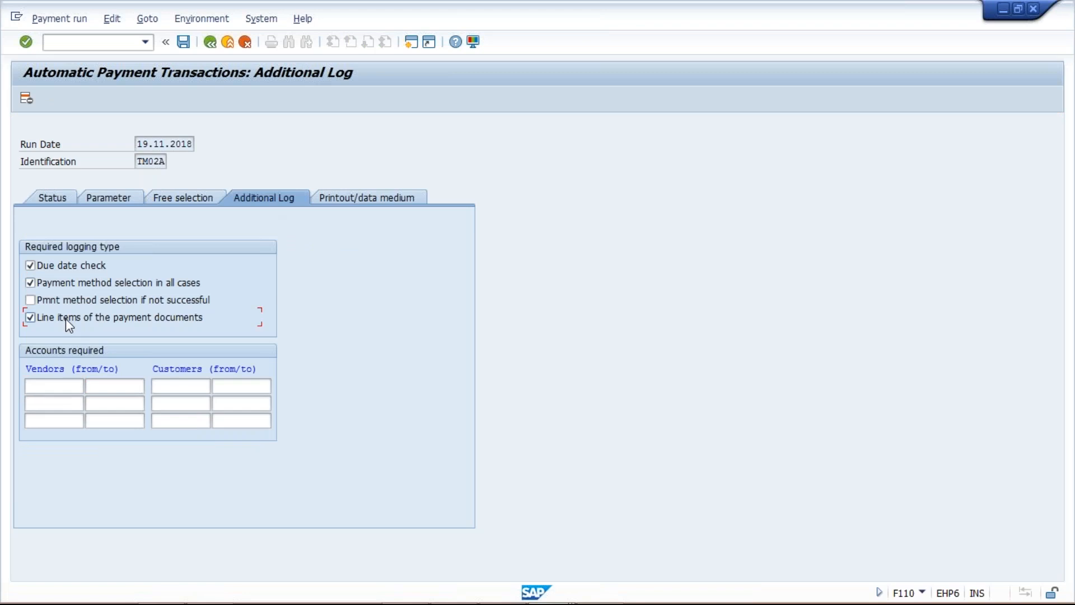
Enter the vendor account number as the account required for the additional log, save the parameters and return to the run status
{"action": "left_click", "coordinate": [55, 386]}
{"action": "key", "text": "Down"}
{"action": "key", "text": "Escape"}
{"action": "left_click", "coordinate": [64, 386]}
{"action": "left_click", "coordinate": [66, 400]}
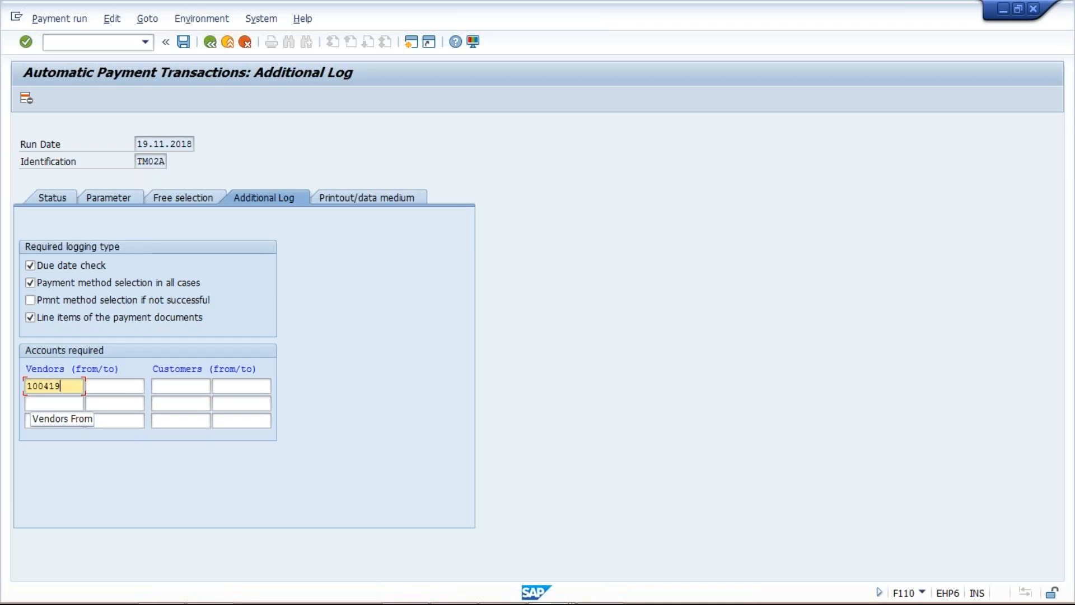
{"action": "left_click", "coordinate": [185, 42]}
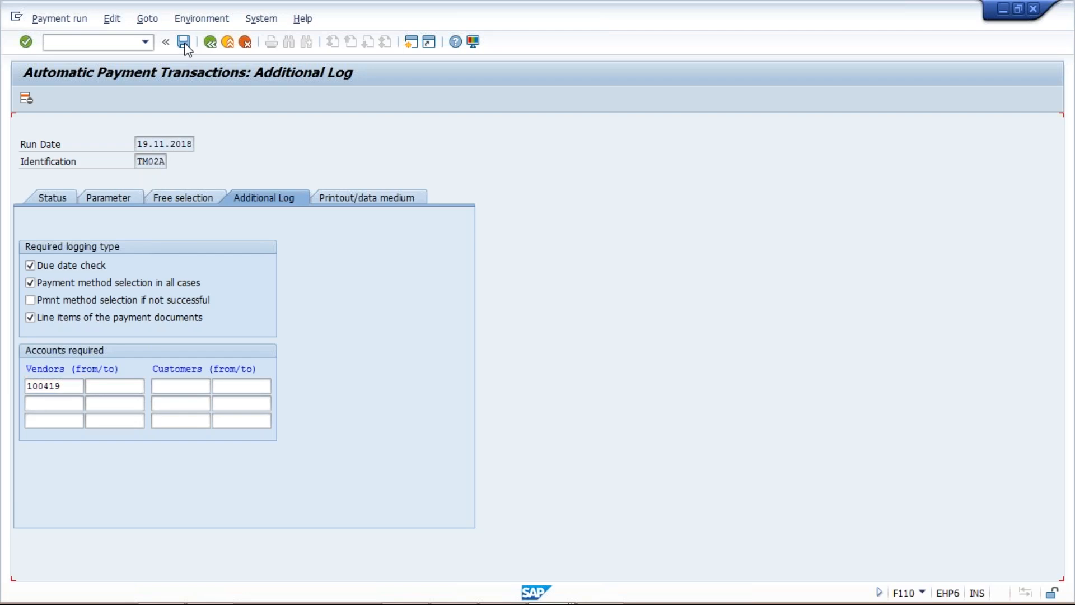
{"action": "left_click", "coordinate": [50, 202]}
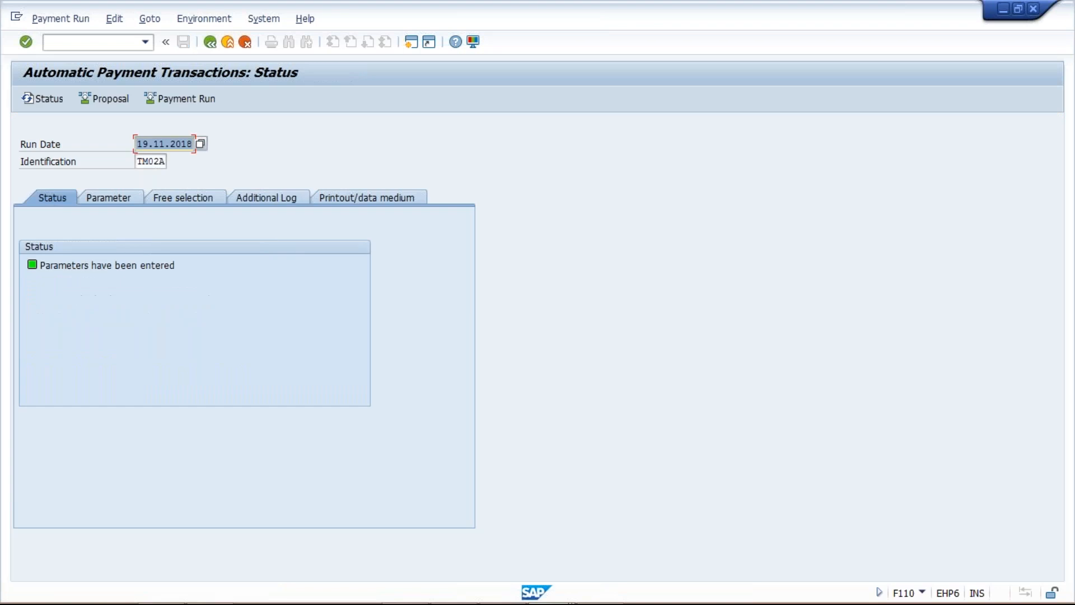
Schedule the payment proposal for 19.11.2018 to start immediately on target computer EHP6
{"action": "left_click", "coordinate": [118, 101]}
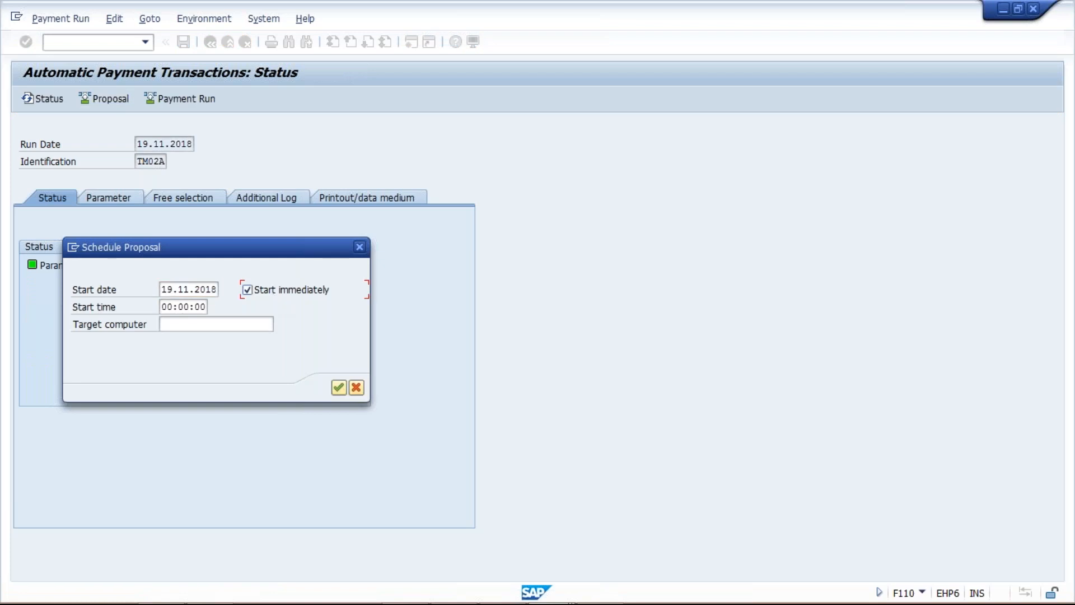
{"action": "left_click", "coordinate": [221, 341]}
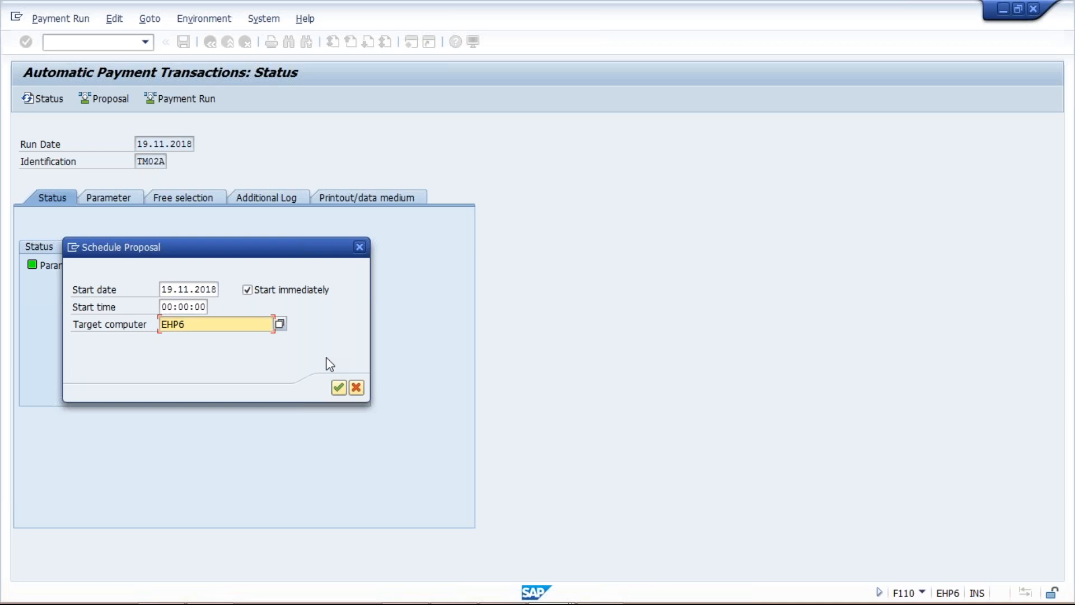
{"action": "left_click", "coordinate": [338, 388]}
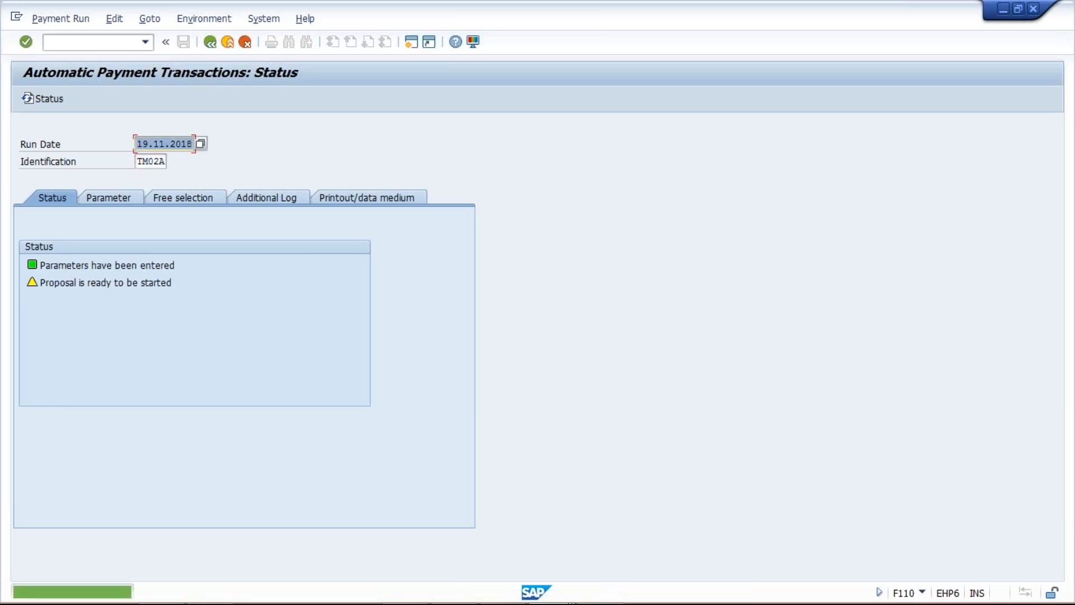
Refresh the run status and open the proposal's job log to examine the due date and payment method entries
{"action": "key", "text": "Return"}
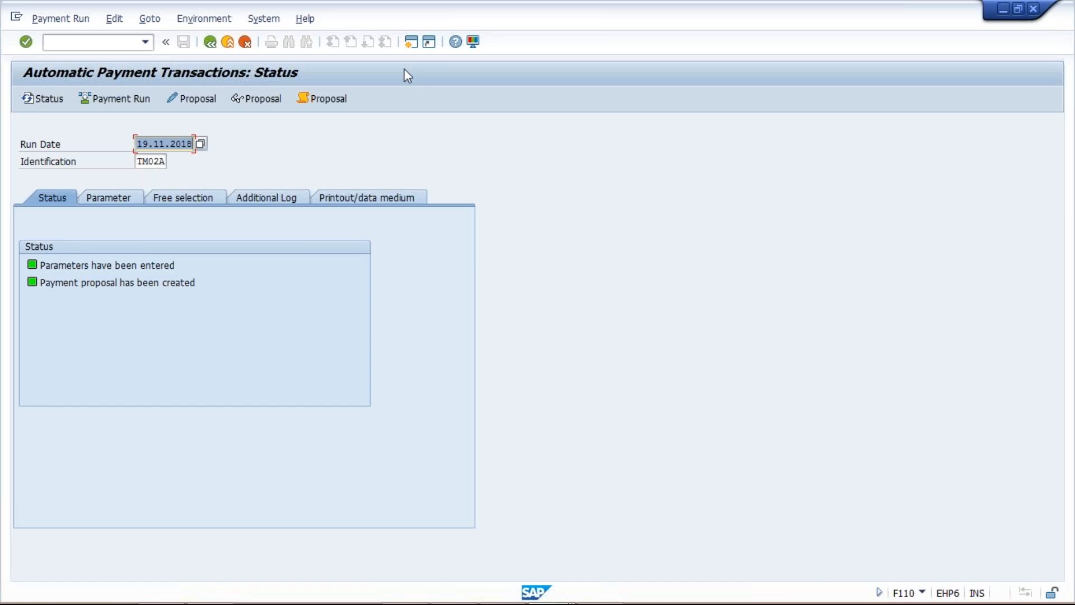
{"action": "left_click", "coordinate": [329, 100]}
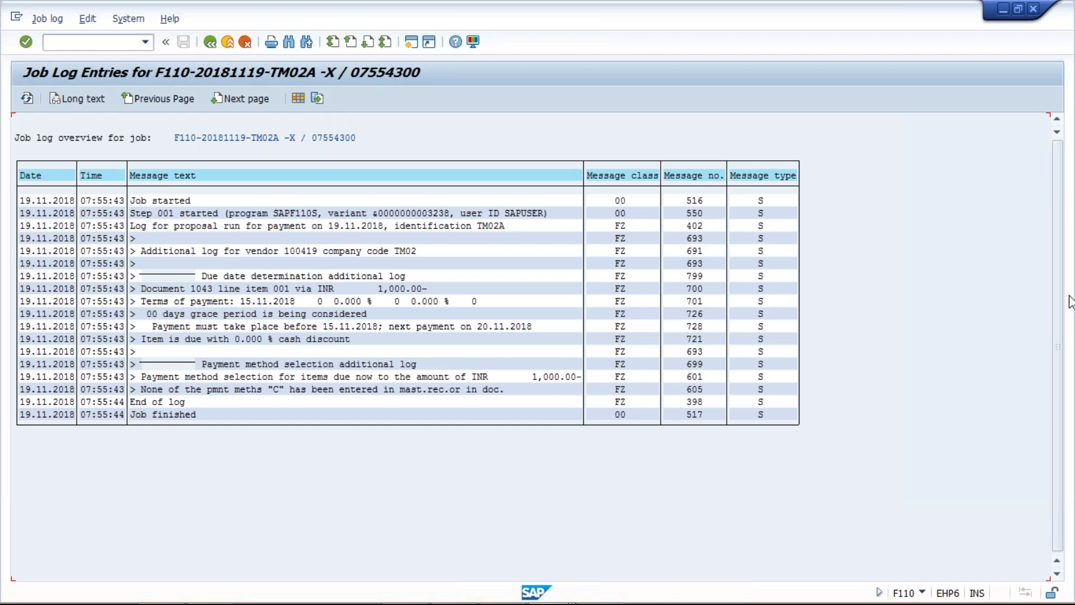
Switch to the Class workbook in Excel
{"action": "key", "text": "alt+Tab"}
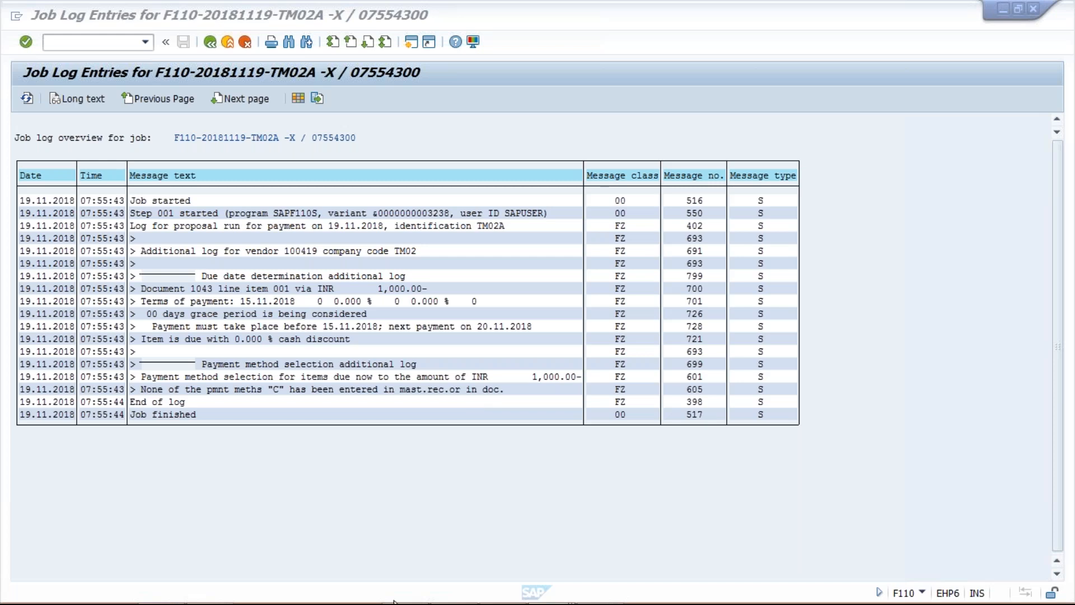
{"action": "mouse_move", "coordinate": [504, 600]}
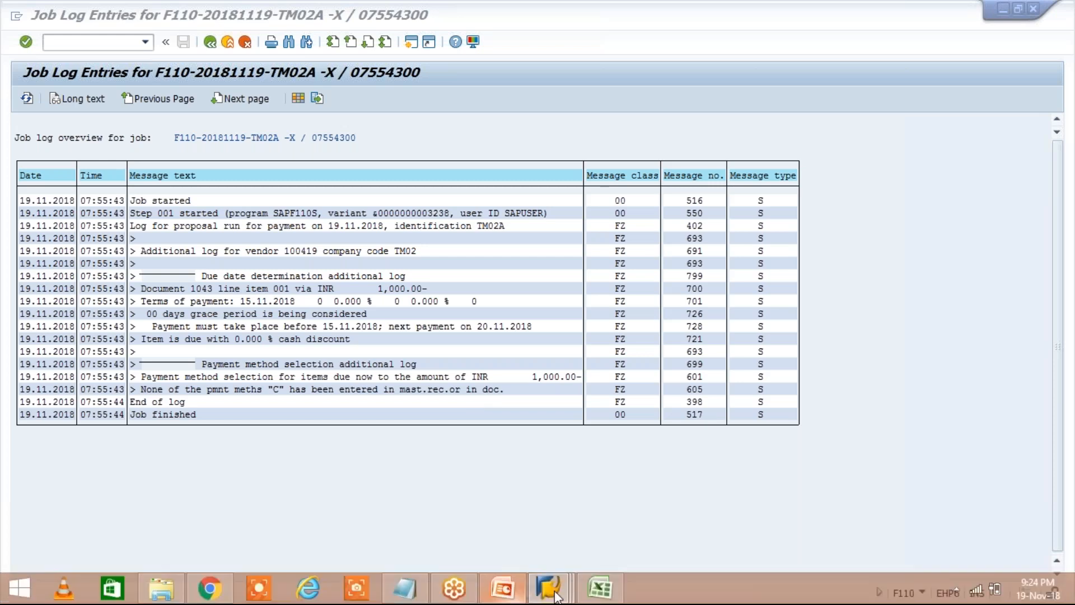
{"action": "left_click", "coordinate": [586, 595]}
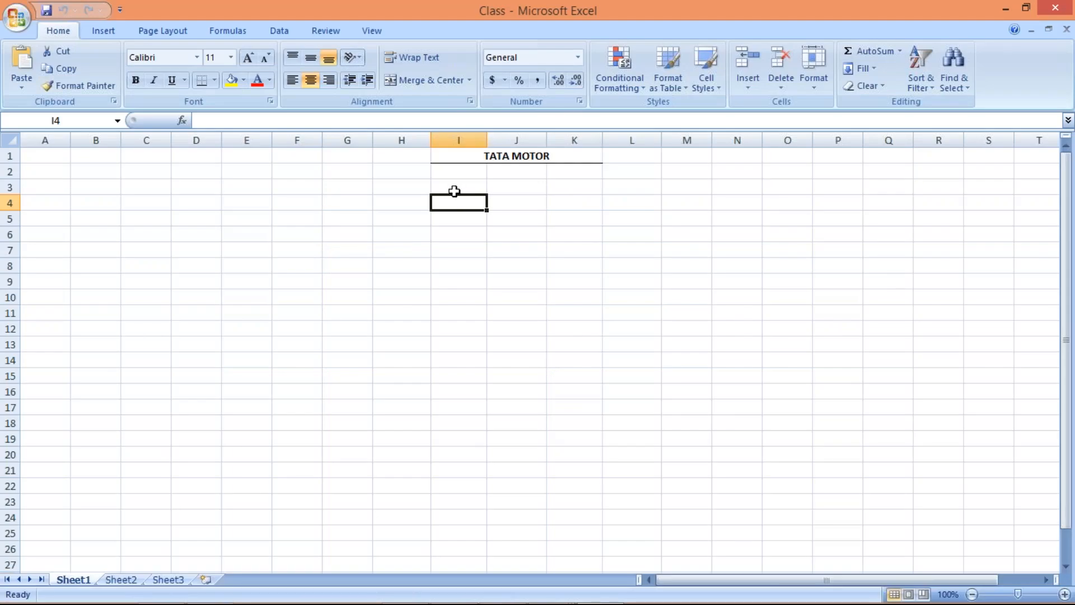
Enter the column headings APP, DOC. and VENDR in cells I3 to K3 beneath the TATA MOTOR title
{"action": "left_click", "coordinate": [454, 192]}
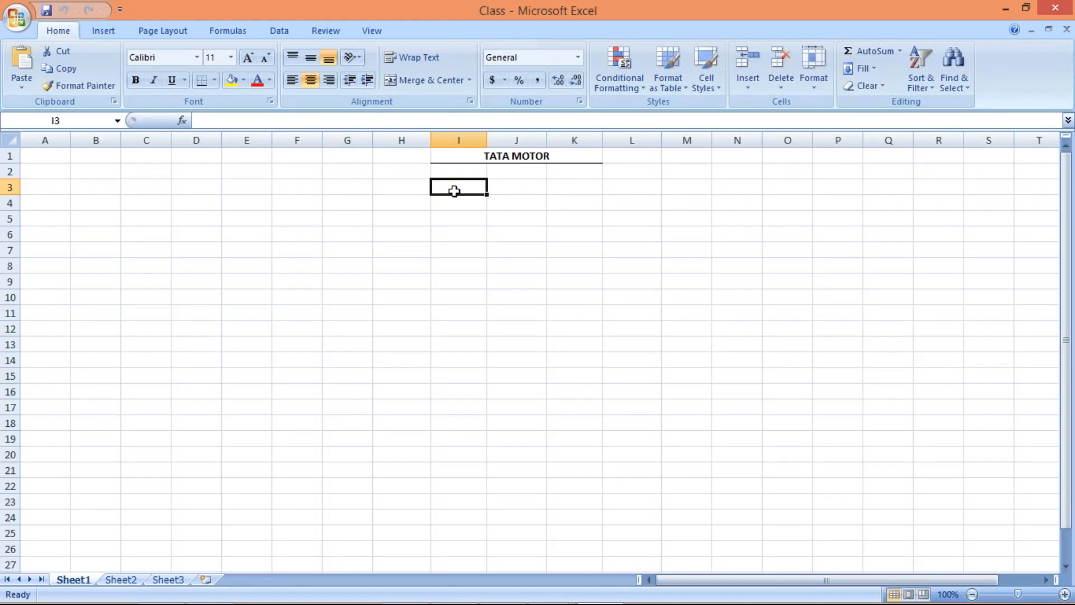
{"action": "type", "text": "APP"}
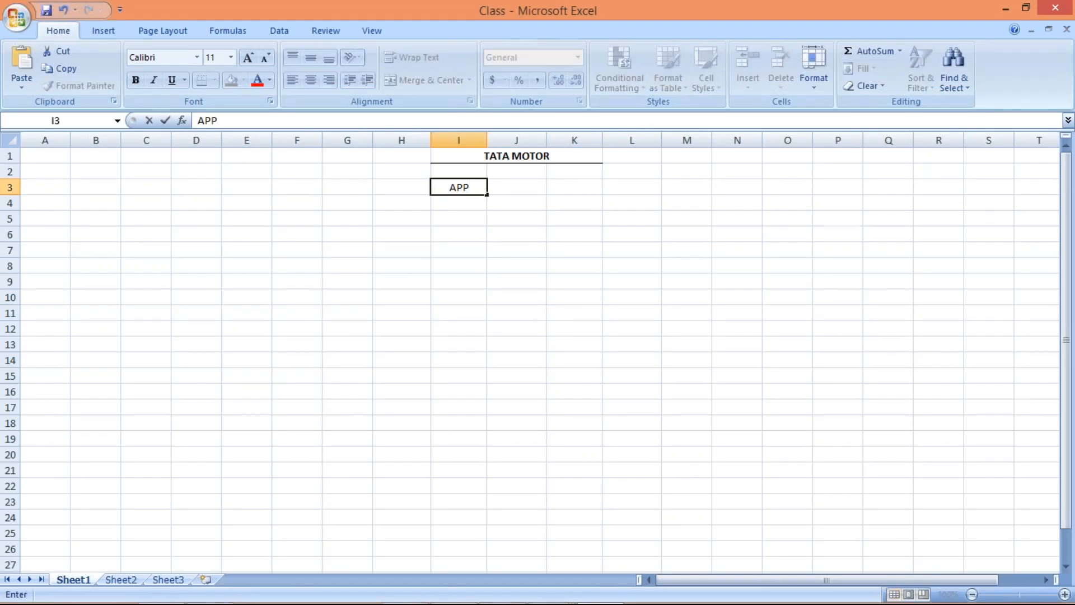
{"action": "key", "text": "Return"}
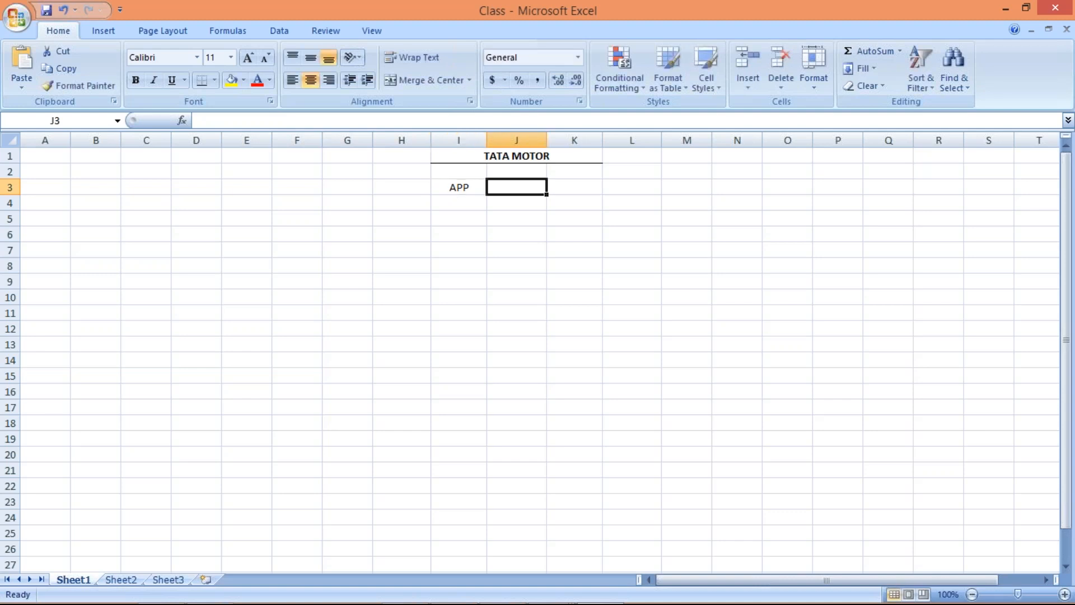
{"action": "type", "text": "DOC"}
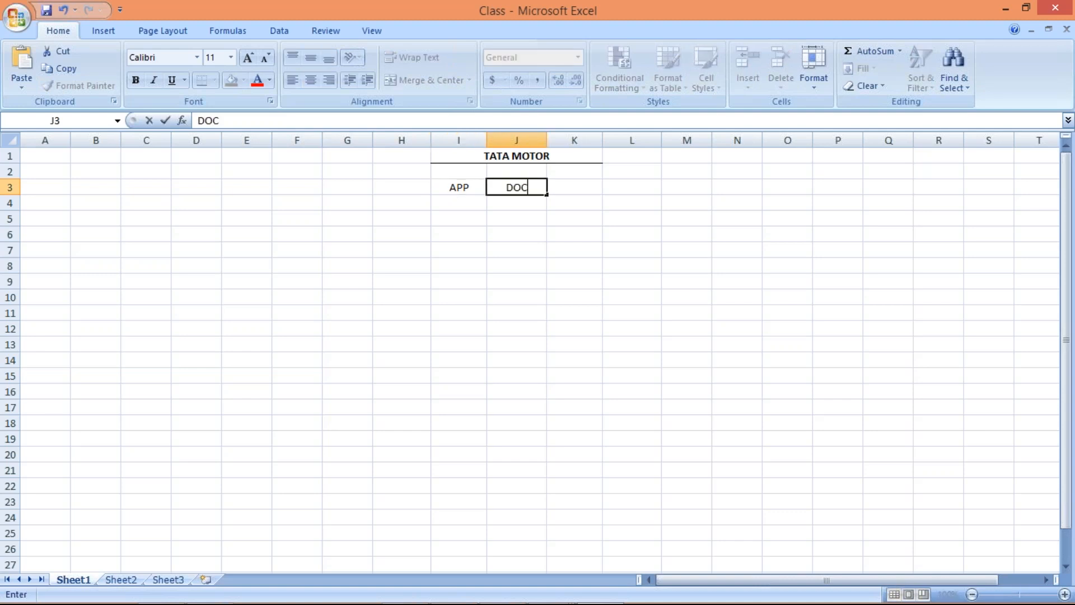
{"action": "type", "text": "."}
{"action": "key", "text": "Tab"}
{"action": "type", "text": "VENDR"}
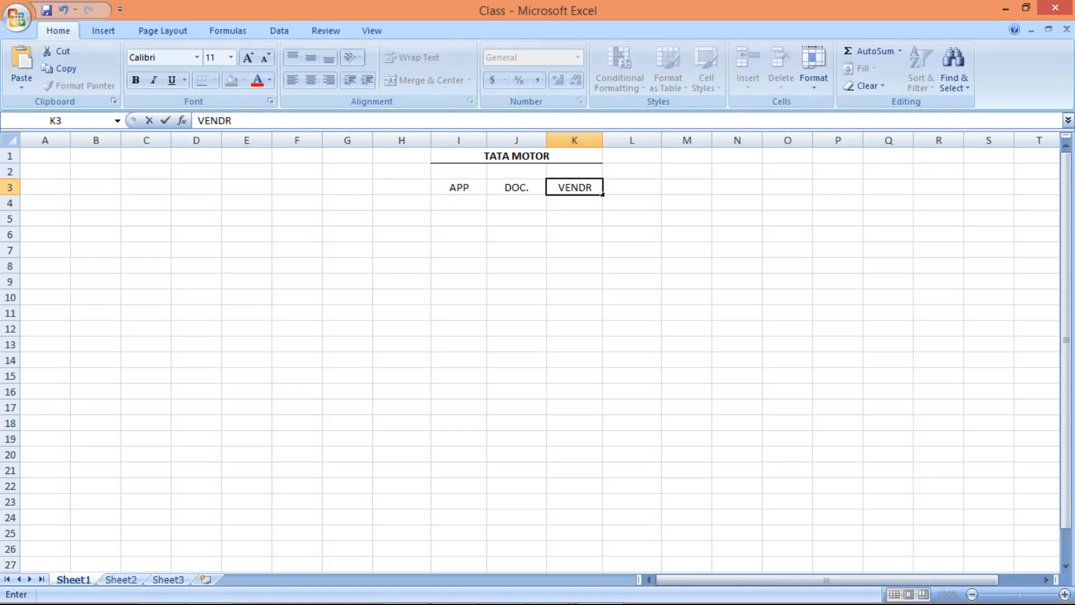
{"action": "key", "text": "Return"}
{"action": "key", "text": "Up"}
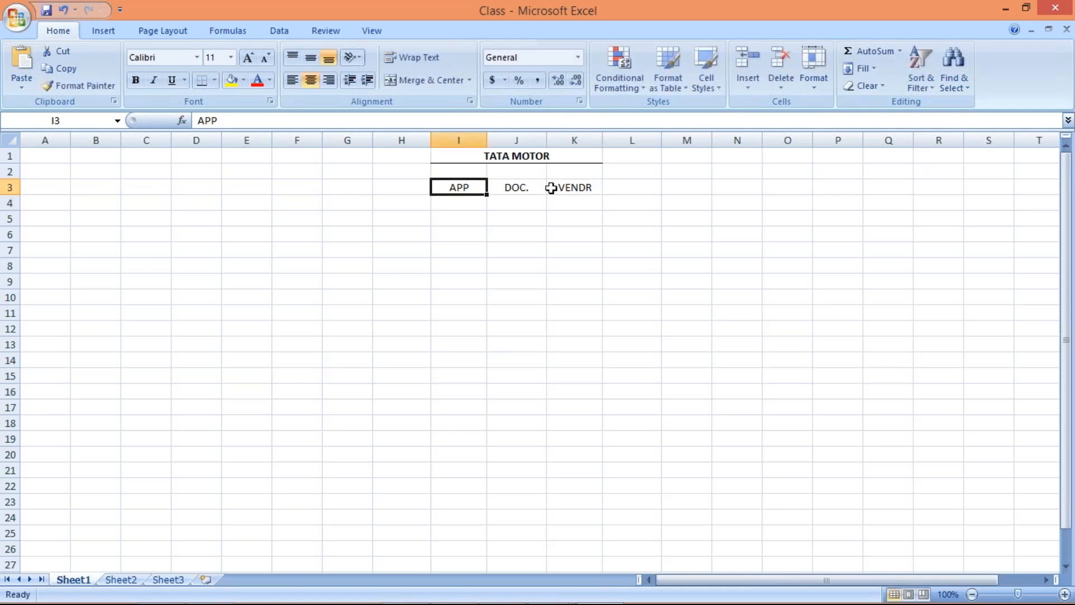
Format the headings in I3:K3 with a bottom border and bold text
{"action": "left_click", "coordinate": [551, 188], "text": "shift"}
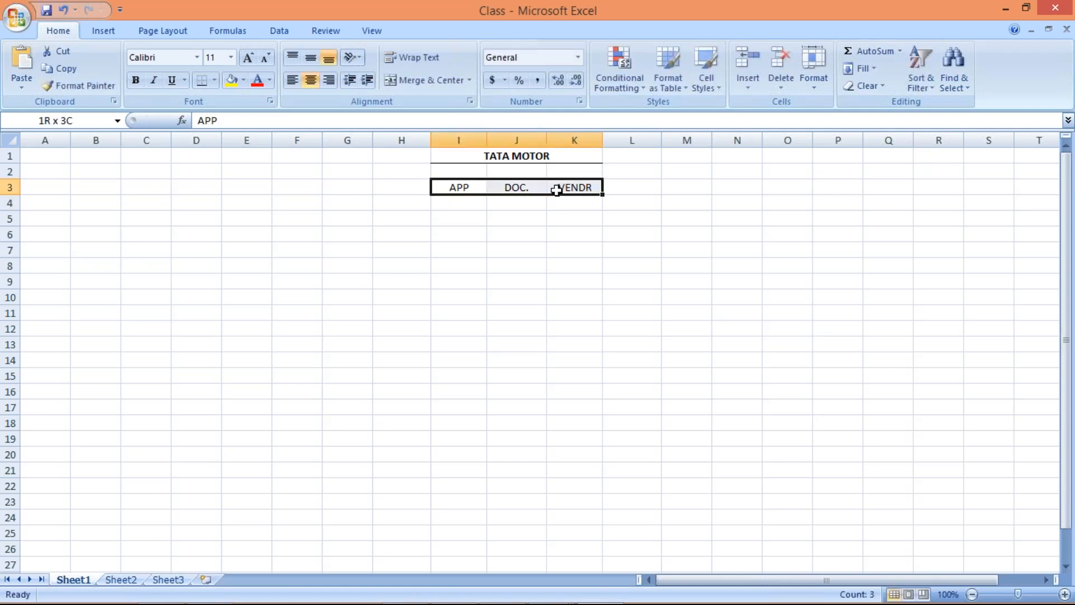
{"action": "left_click", "coordinate": [202, 80]}
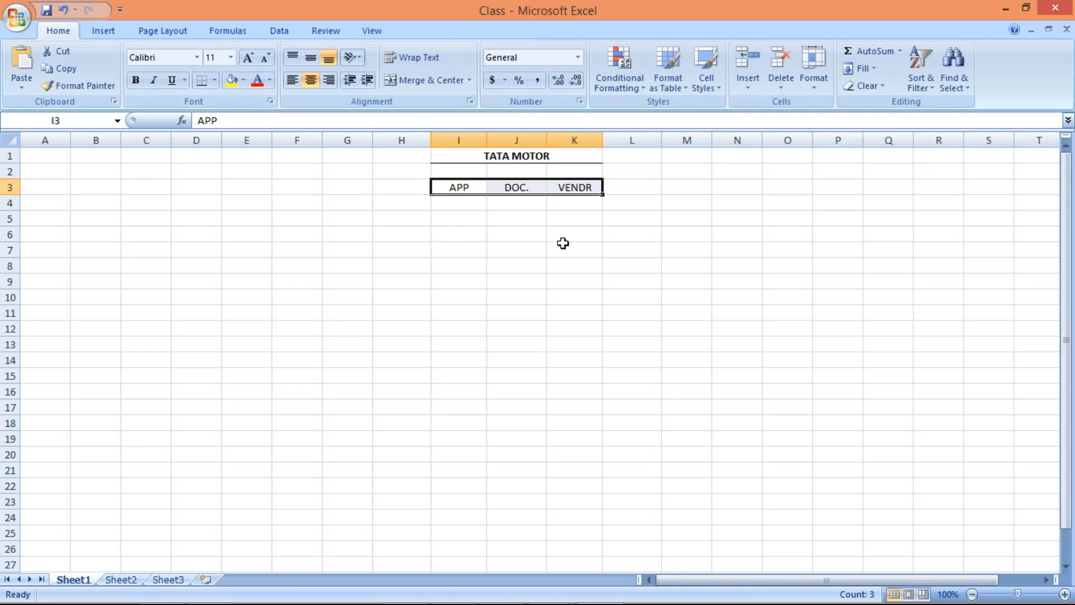
{"action": "key", "text": "ctrl+b"}
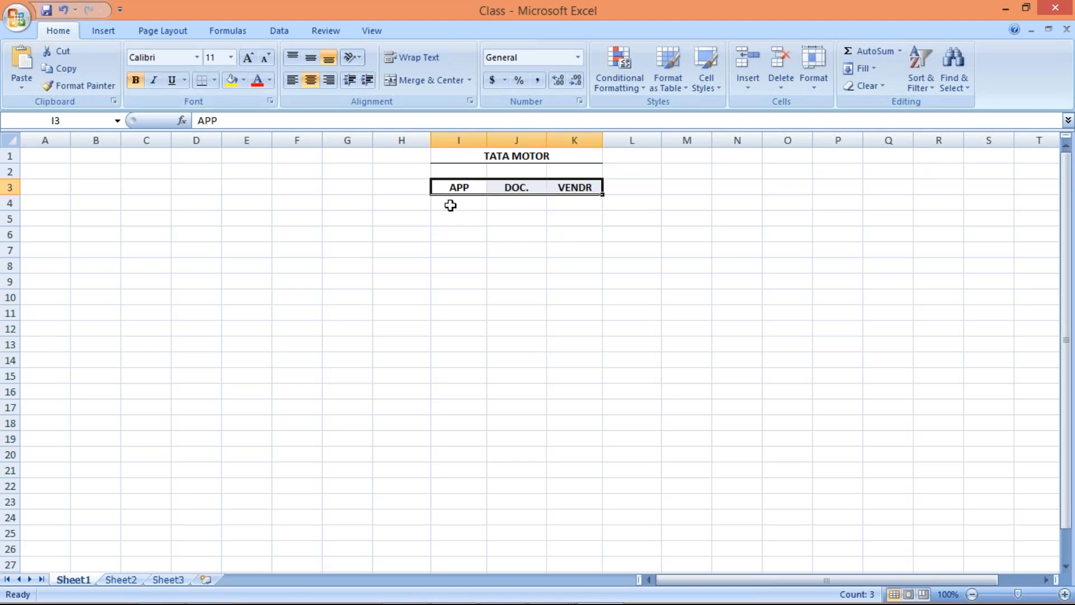
{"action": "left_click", "coordinate": [451, 206]}
Add a bold RESULT heading in cell L3
{"action": "left_click", "coordinate": [643, 186]}
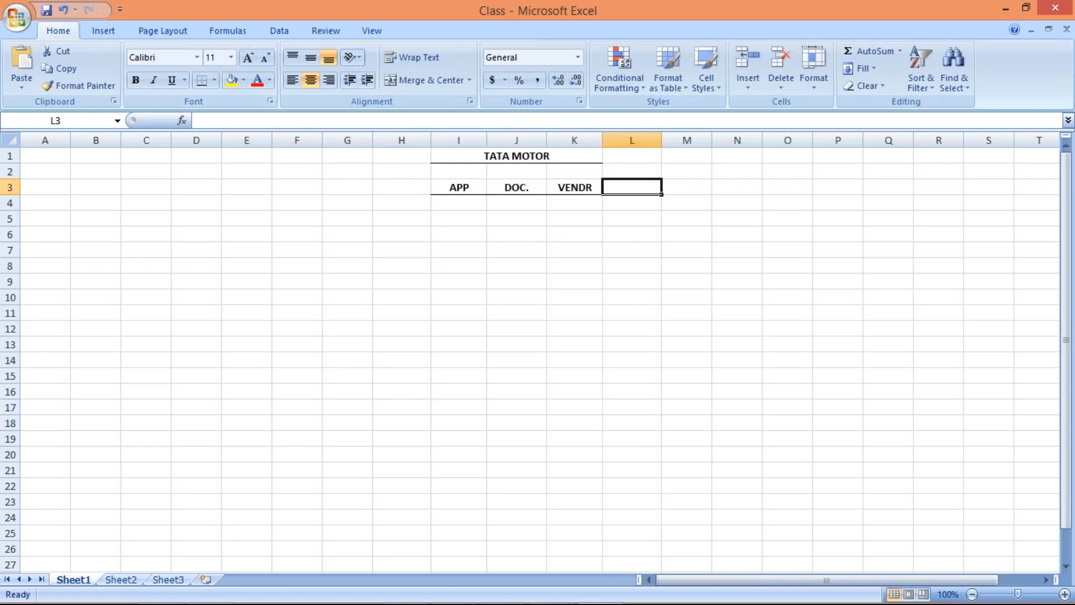
{"action": "type", "text": "RESULT"}
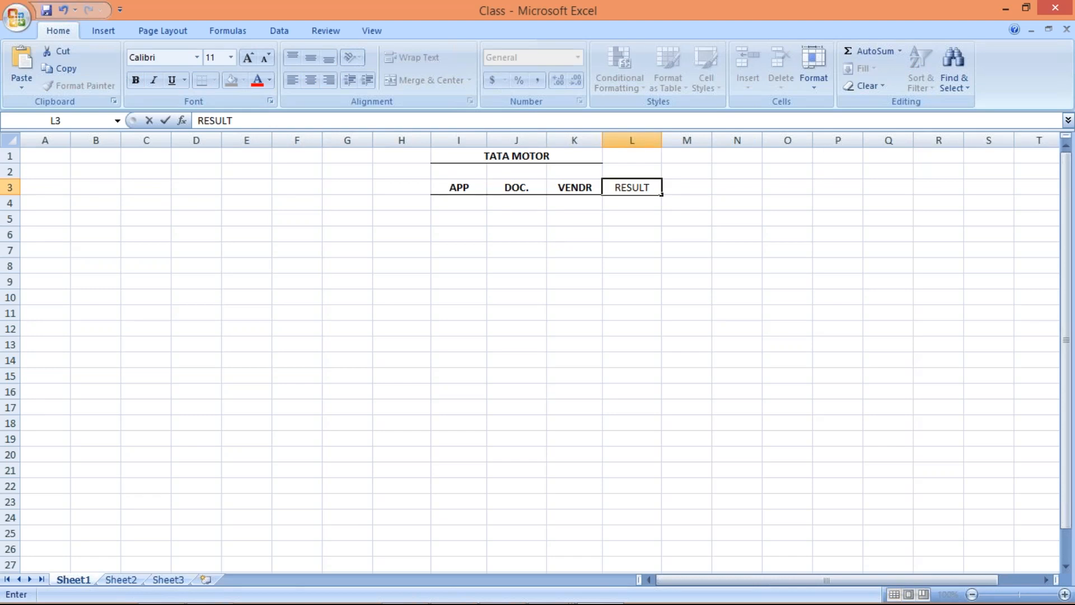
{"action": "key", "text": "Return"}
{"action": "left_click", "coordinate": [631, 187]}
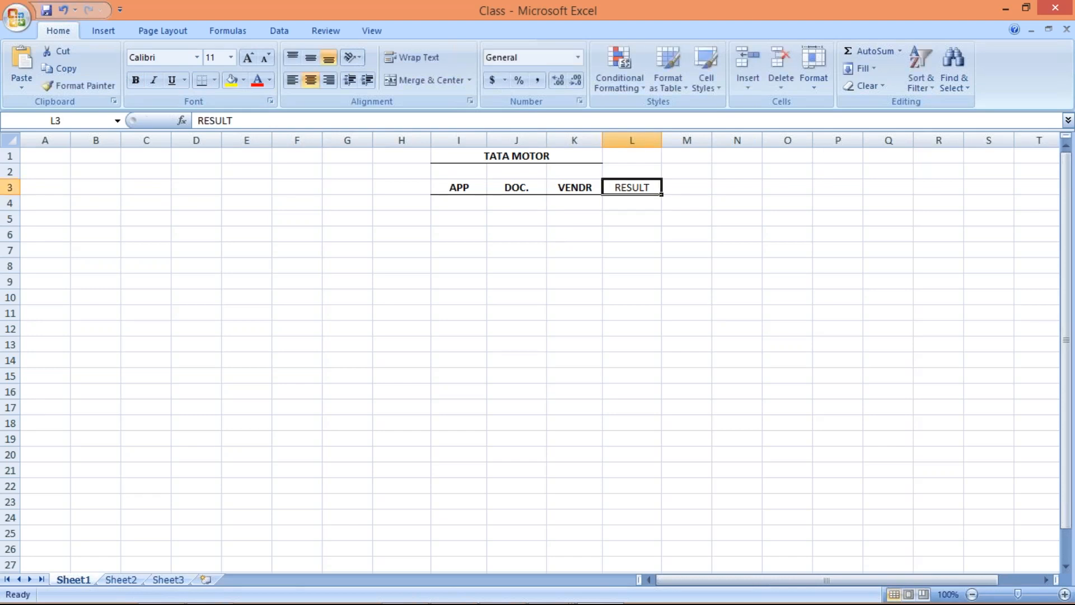
{"action": "key", "text": "ctrl+b"}
{"action": "left_click", "coordinate": [632, 234]}
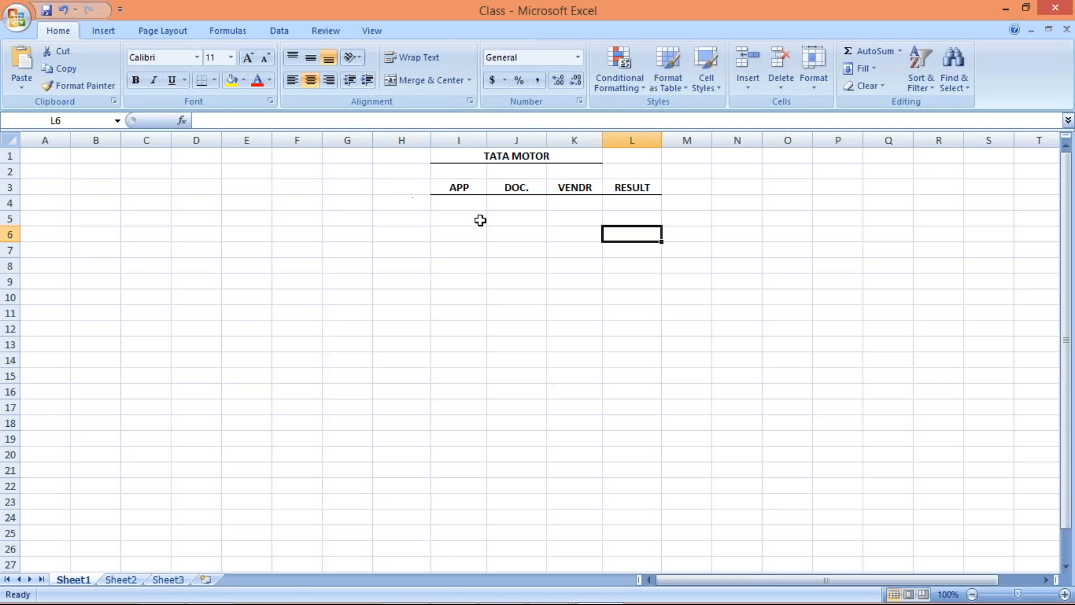
Fill row 4 with C under APP, XX under DOC., T under VENDR and ERROR under RESULT
{"action": "left_click", "coordinate": [462, 203]}
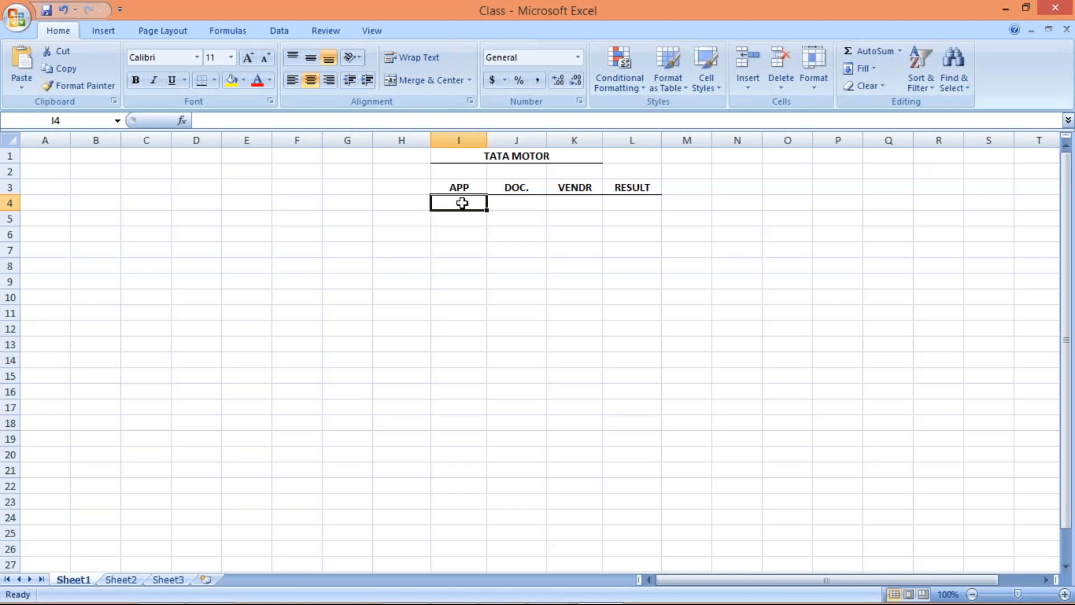
{"action": "type", "text": "C"}
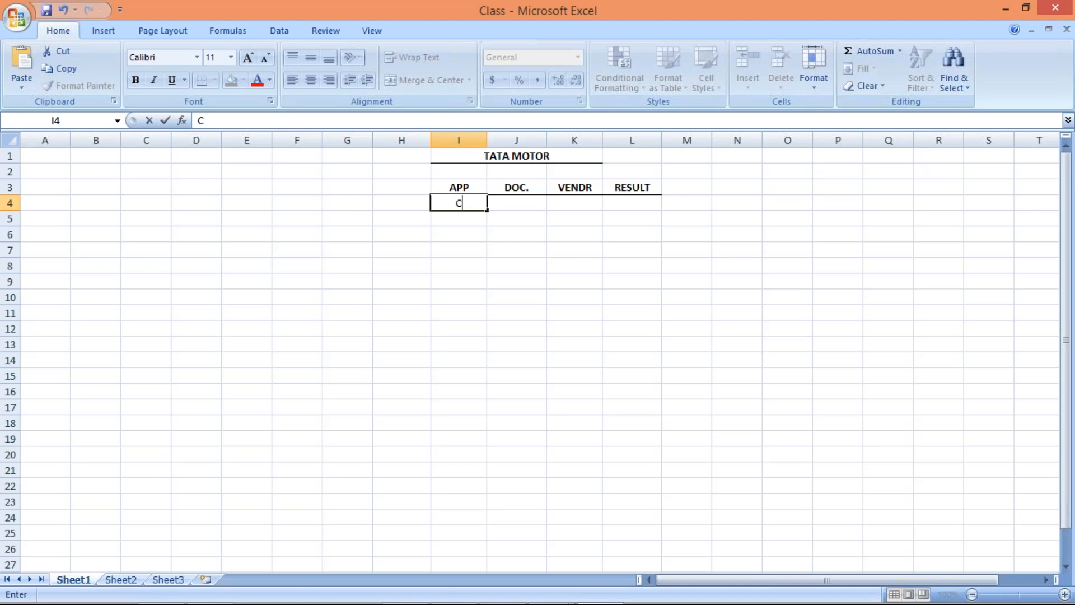
{"action": "key", "text": "Tab"}
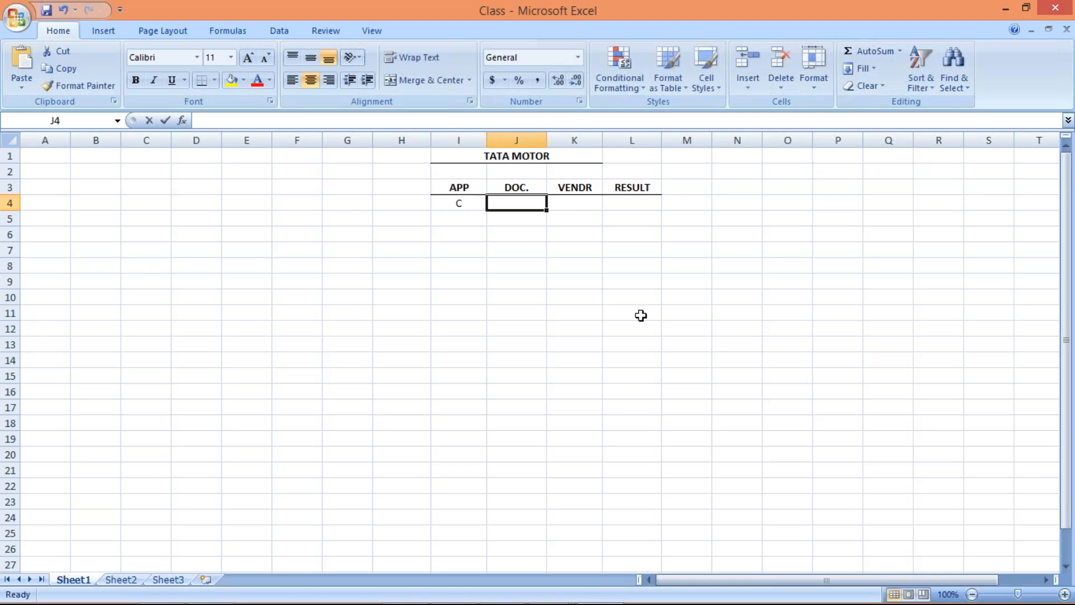
{"action": "type", "text": "XX"}
{"action": "key", "text": "Tab"}
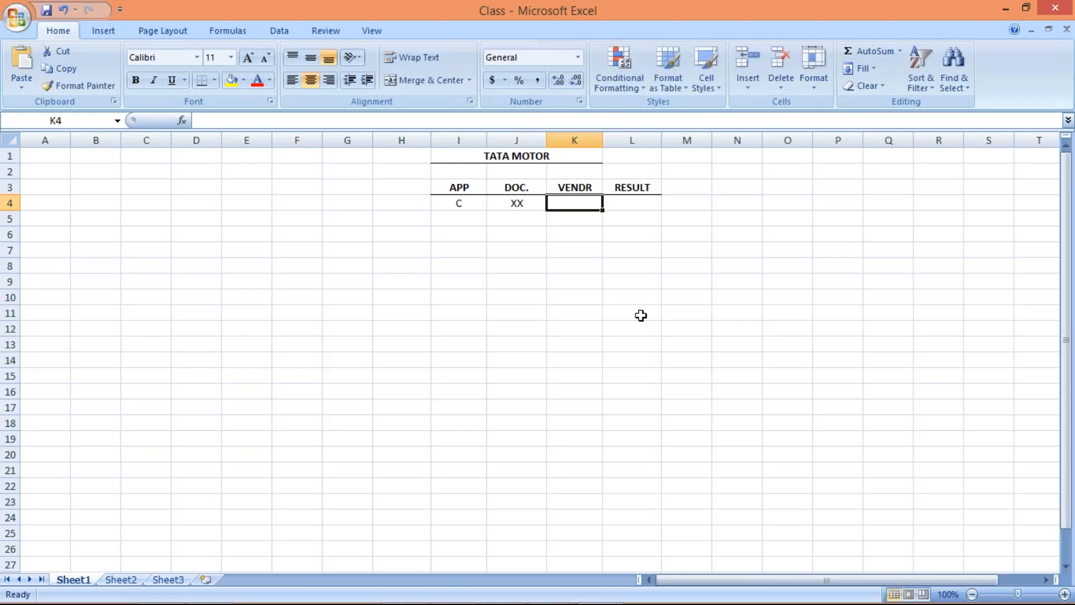
{"action": "type", "text": "T"}
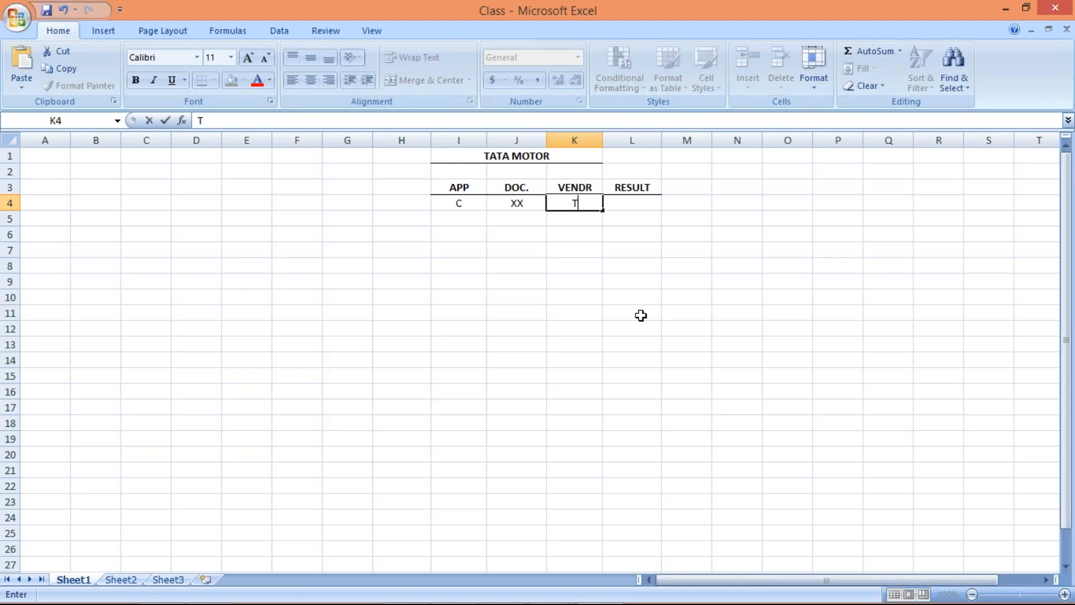
{"action": "key", "text": "Tab"}
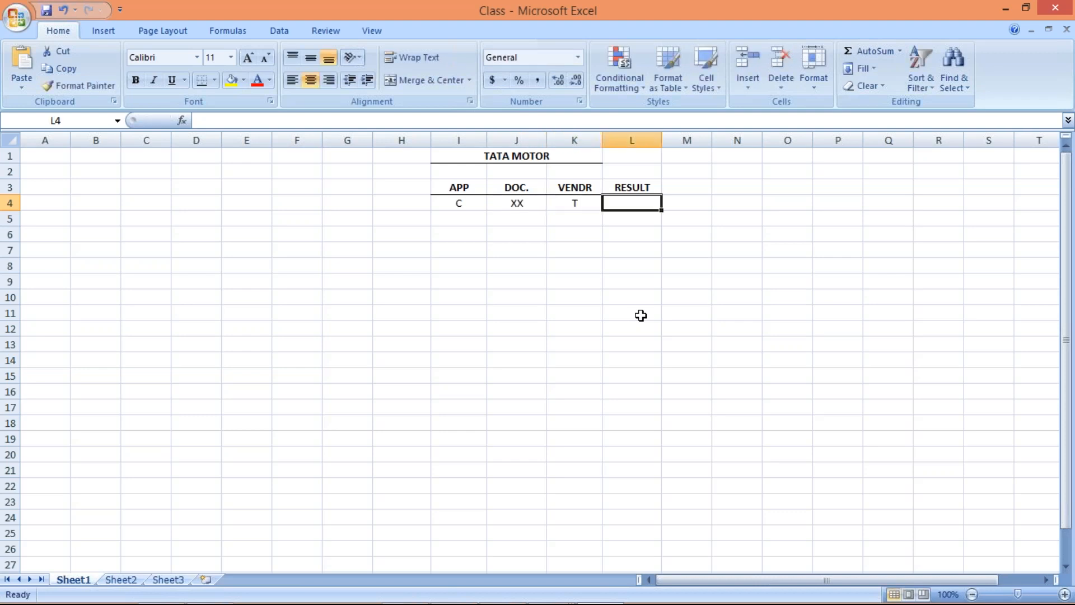
{"action": "type", "text": "ERRO"}
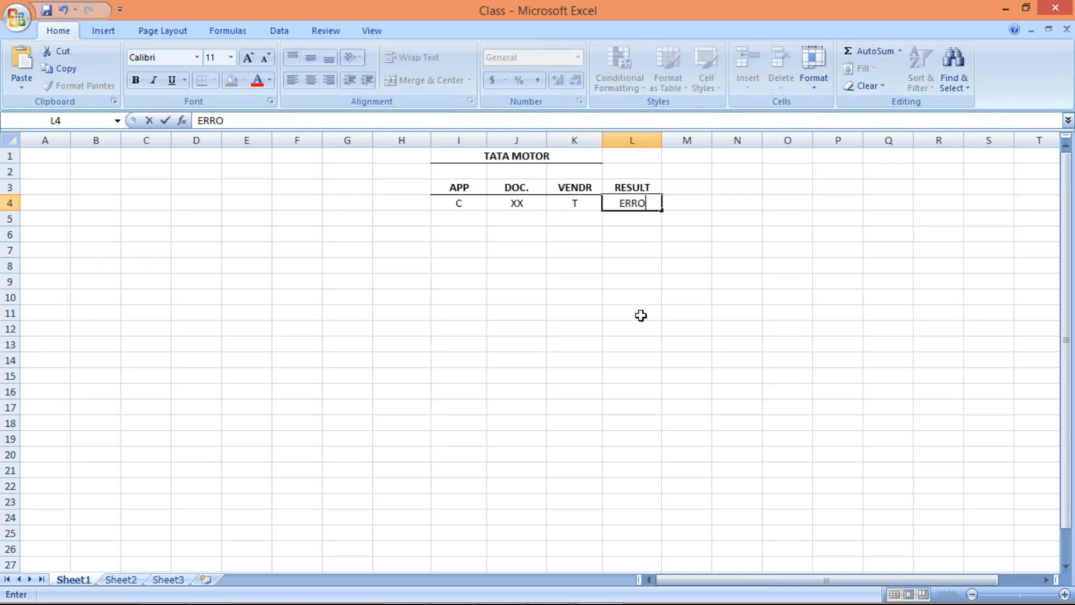
{"action": "type", "text": "R"}
{"action": "key", "text": "Return"}
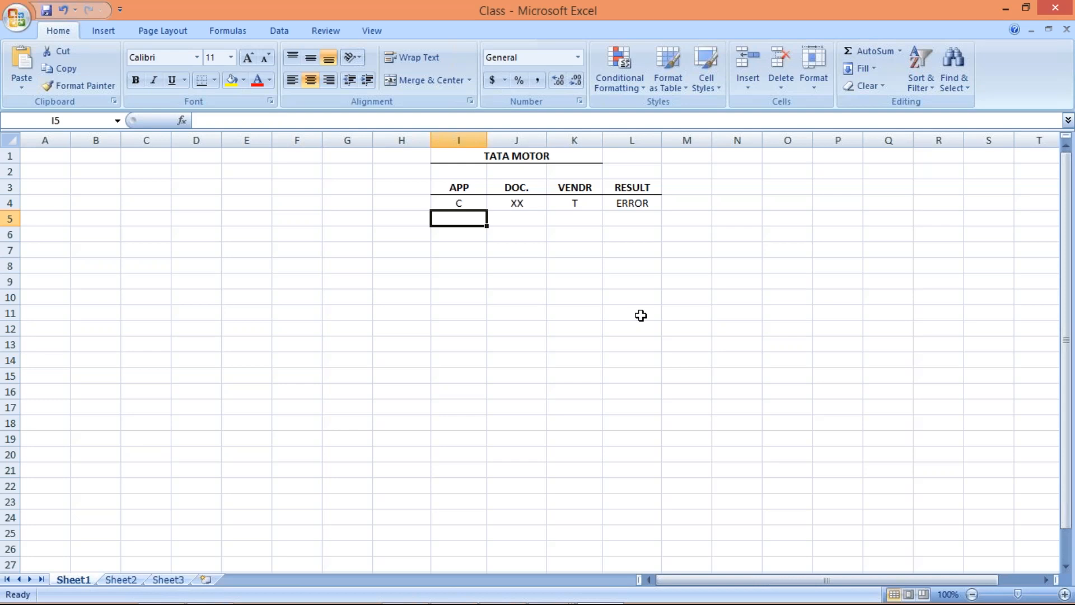
Switch back to the SAP session showing the payment proposal's job log entries
{"action": "left_click", "coordinate": [522, 206]}
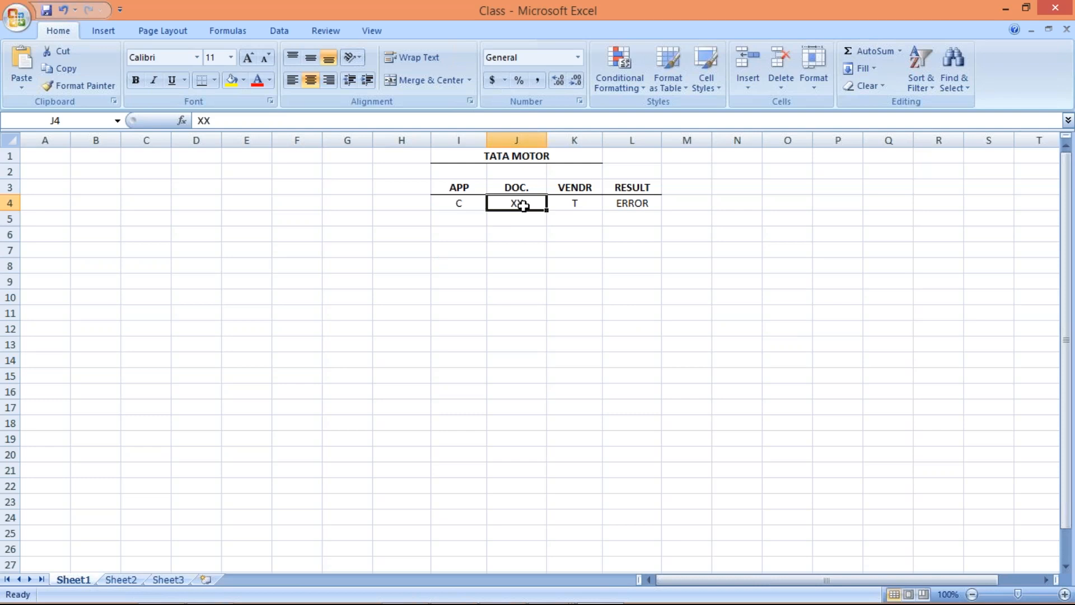
{"action": "key", "text": "alt+Tab"}
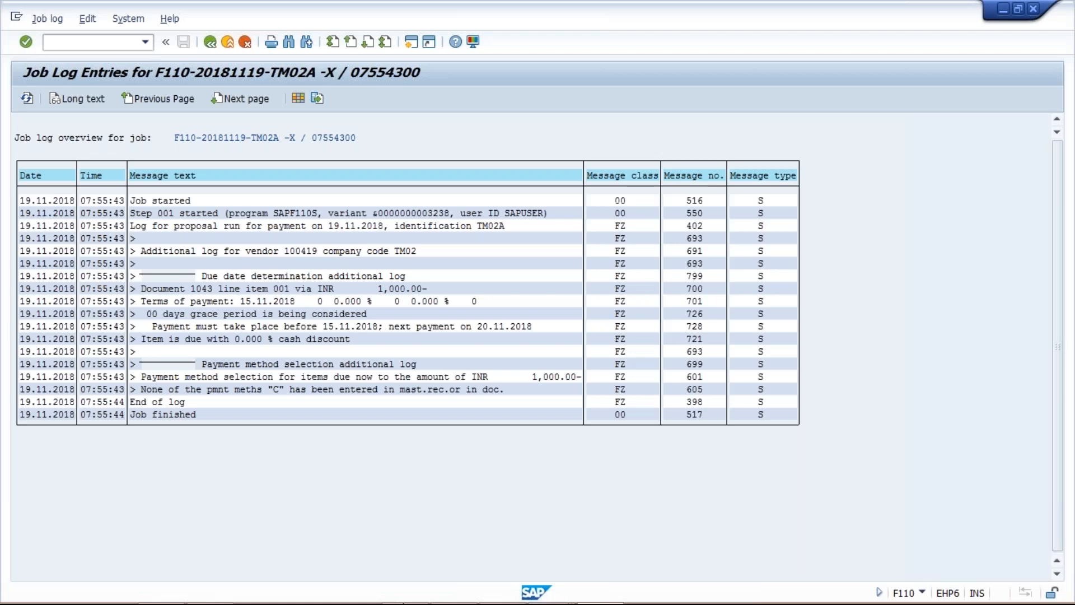
{"action": "left_click", "coordinate": [567, 585]}
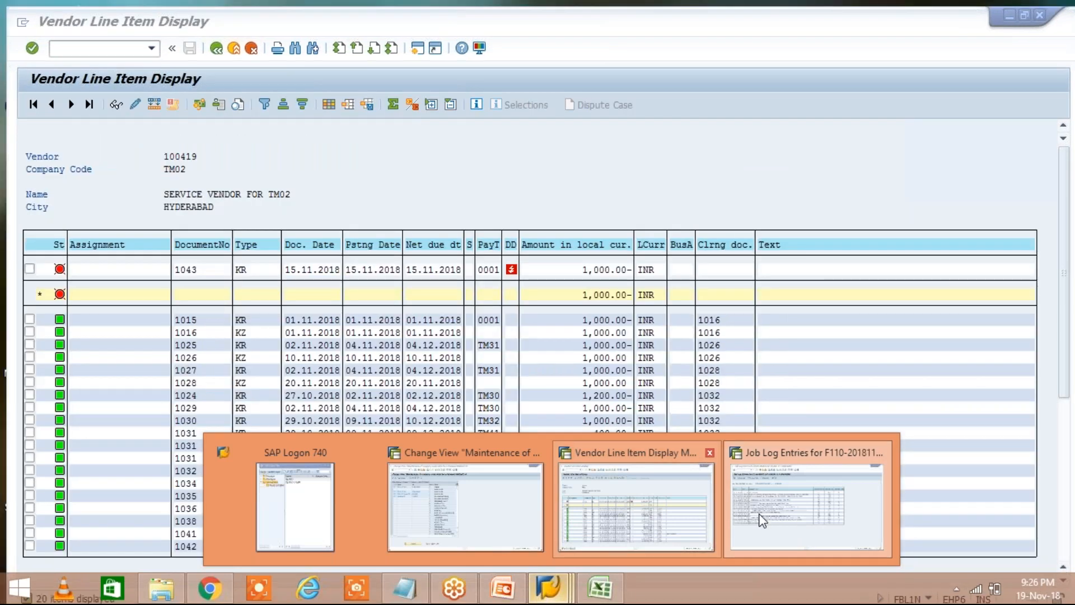
{"action": "left_click", "coordinate": [763, 519]}
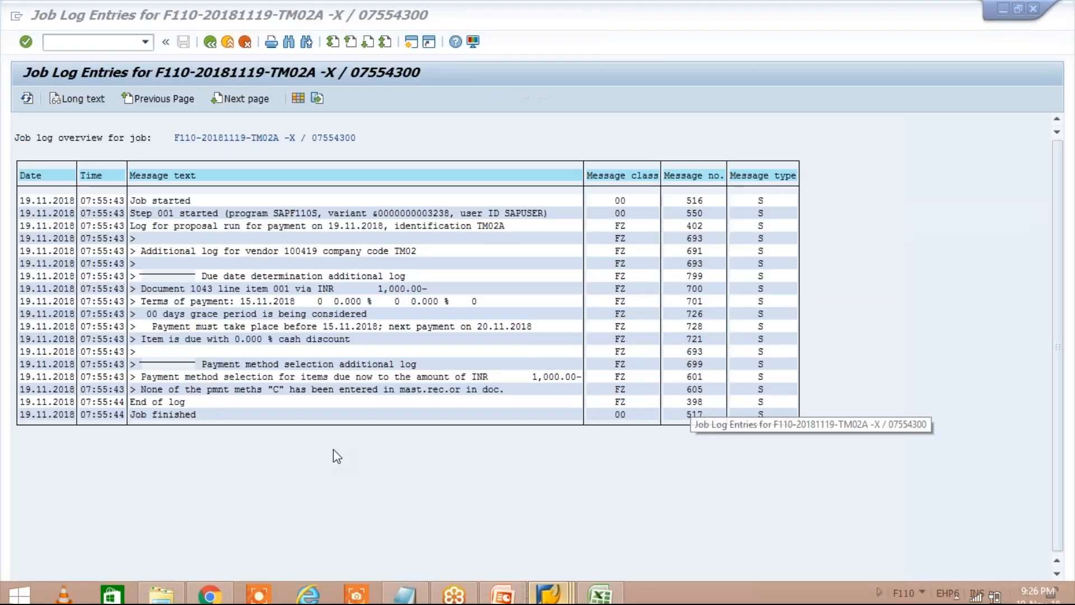
Leave the job log and delete the payment proposal for run TM02A dated 19.11.2018
{"action": "left_click", "coordinate": [210, 42]}
{"action": "left_click", "coordinate": [60, 18]}
{"action": "mouse_move", "coordinate": [115, 18]}
{"action": "mouse_move", "coordinate": [120, 56]}
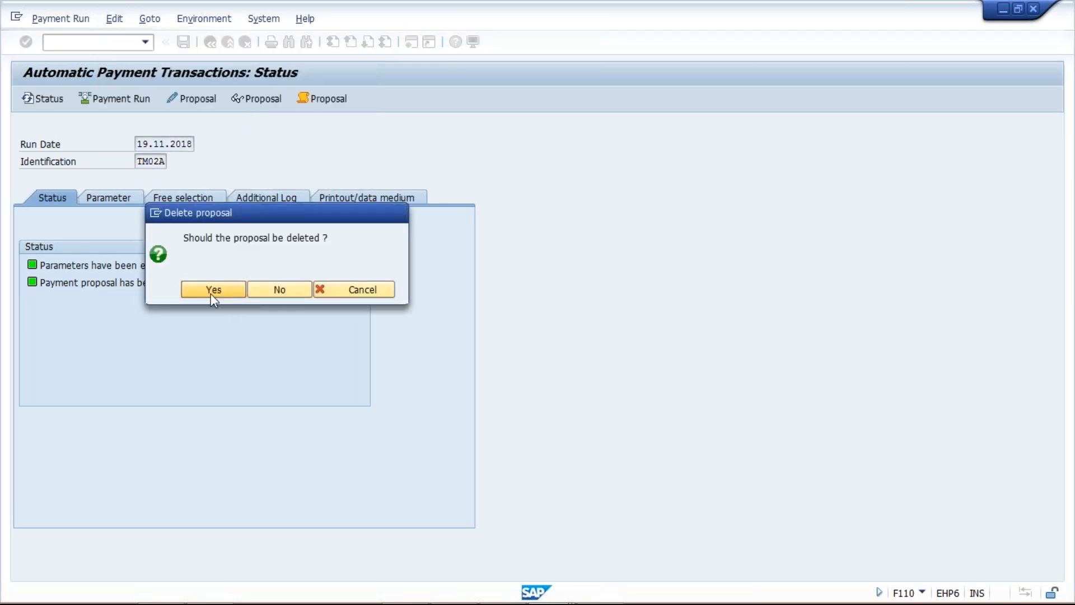
{"action": "left_click", "coordinate": [211, 291]}
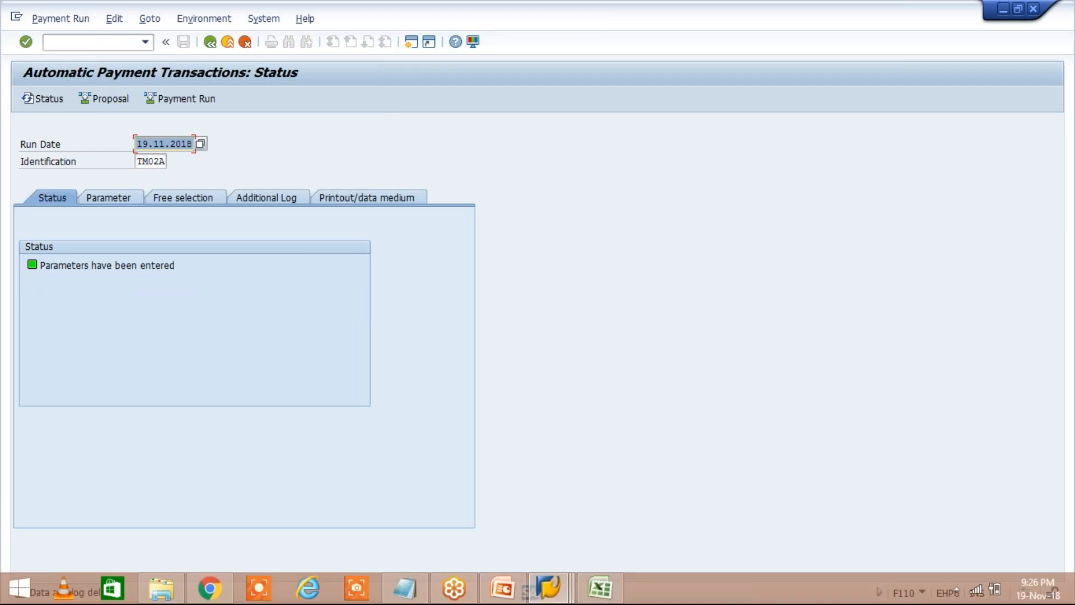
Start transaction XK02 in a new session and open the vendor's company code payment transactions data for TM02
{"action": "left_click", "coordinate": [549, 588]}
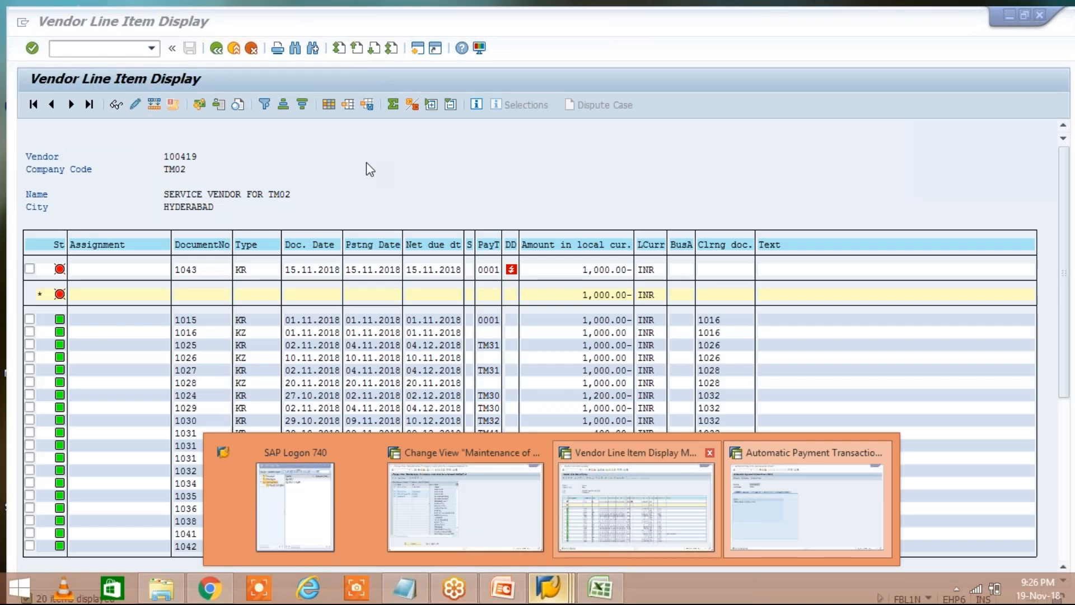
{"action": "left_click", "coordinate": [366, 163]}
{"action": "left_click", "coordinate": [412, 43]}
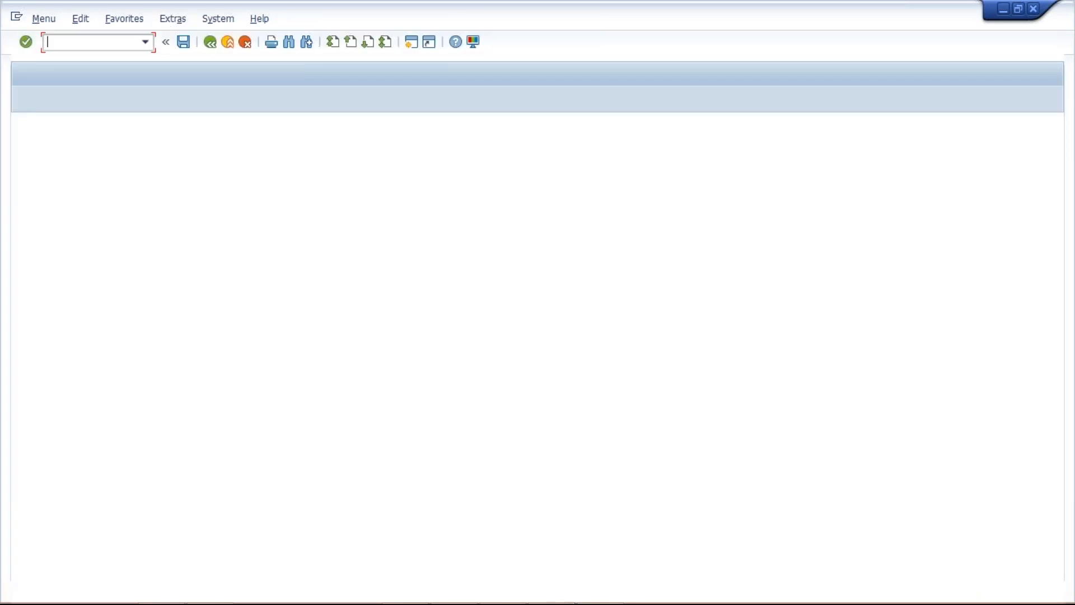
{"action": "type", "text": "XK02"}
{"action": "key", "text": "Return"}
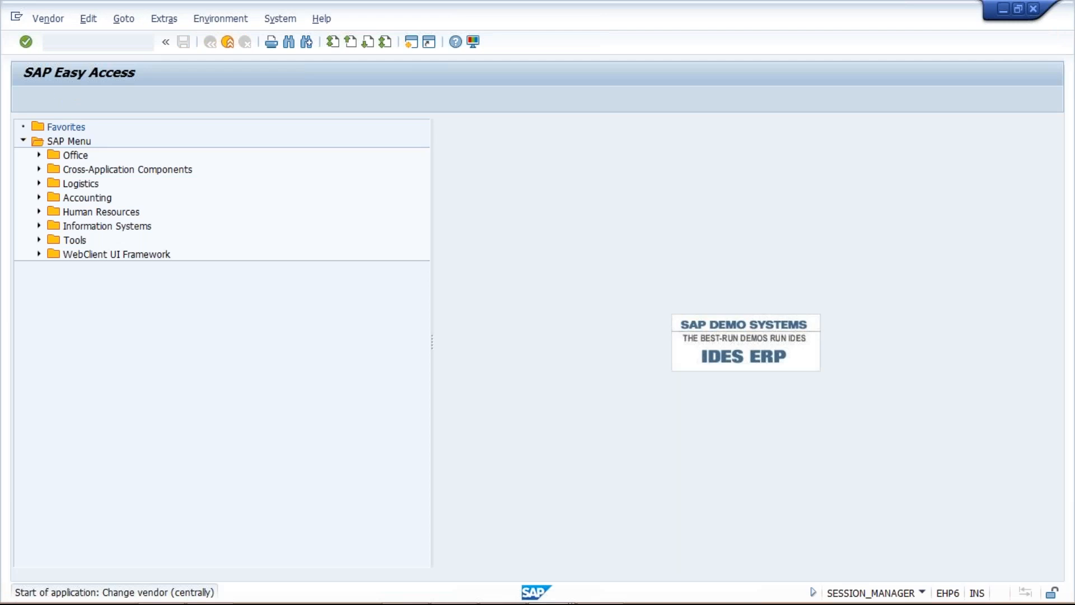
{"action": "left_click", "coordinate": [88, 338]}
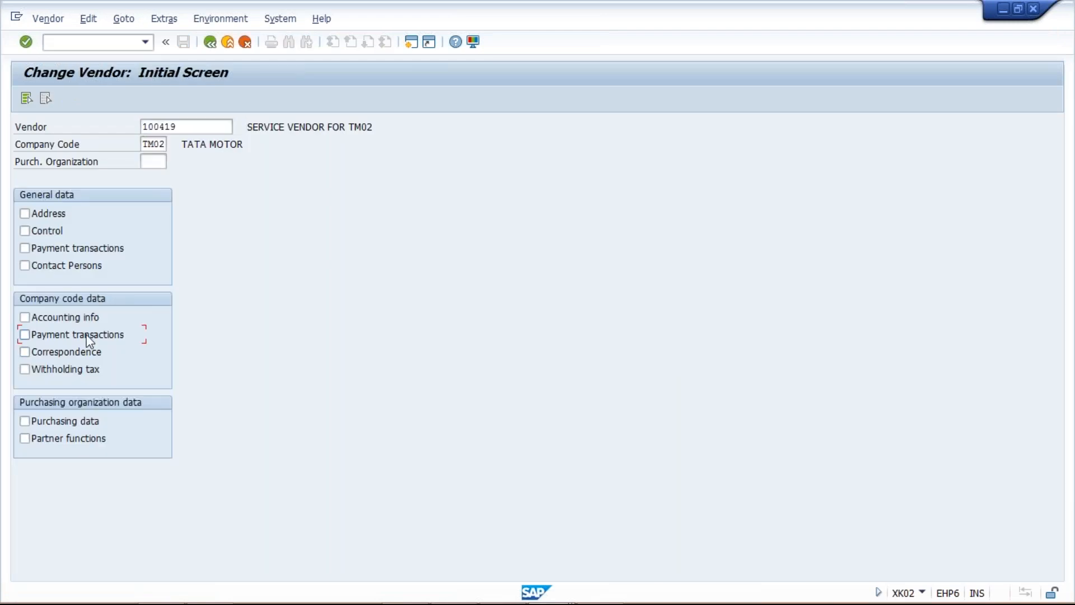
{"action": "key", "text": "Return"}
Add C to the vendor's payment methods, save the change and reopen the payment transactions data to check the field
{"action": "left_click", "coordinate": [120, 282]}
{"action": "type", "text": "C"}
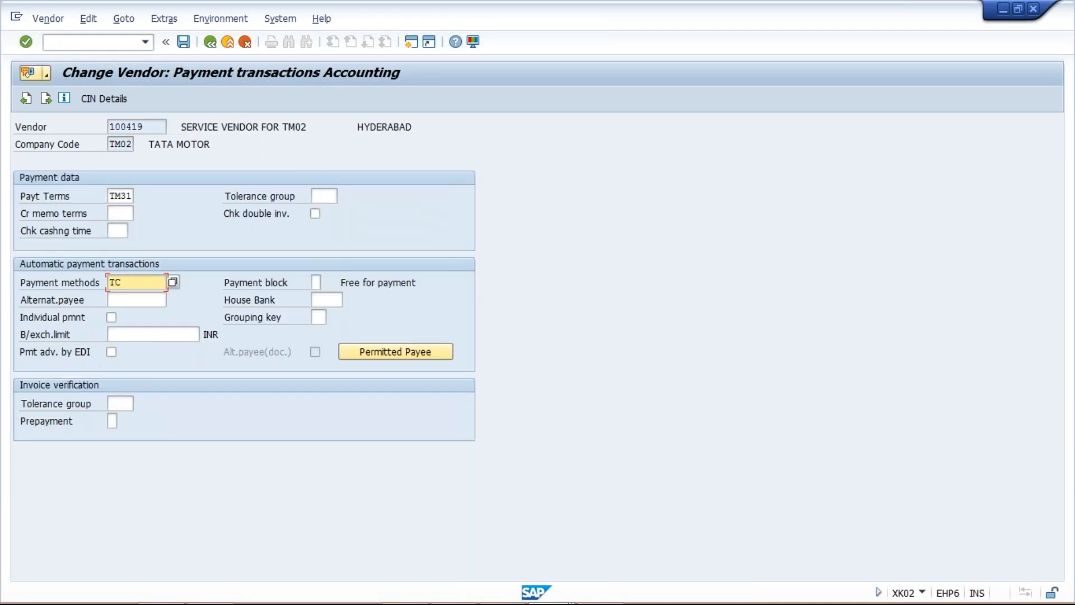
{"action": "key", "text": "ctrl+s"}
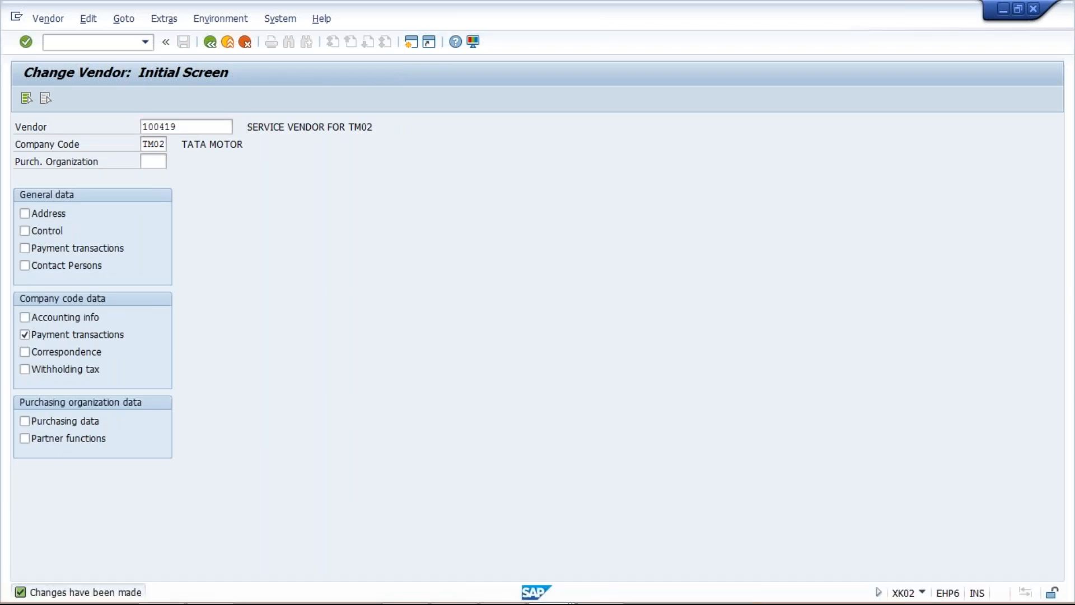
{"action": "key", "text": "Return"}
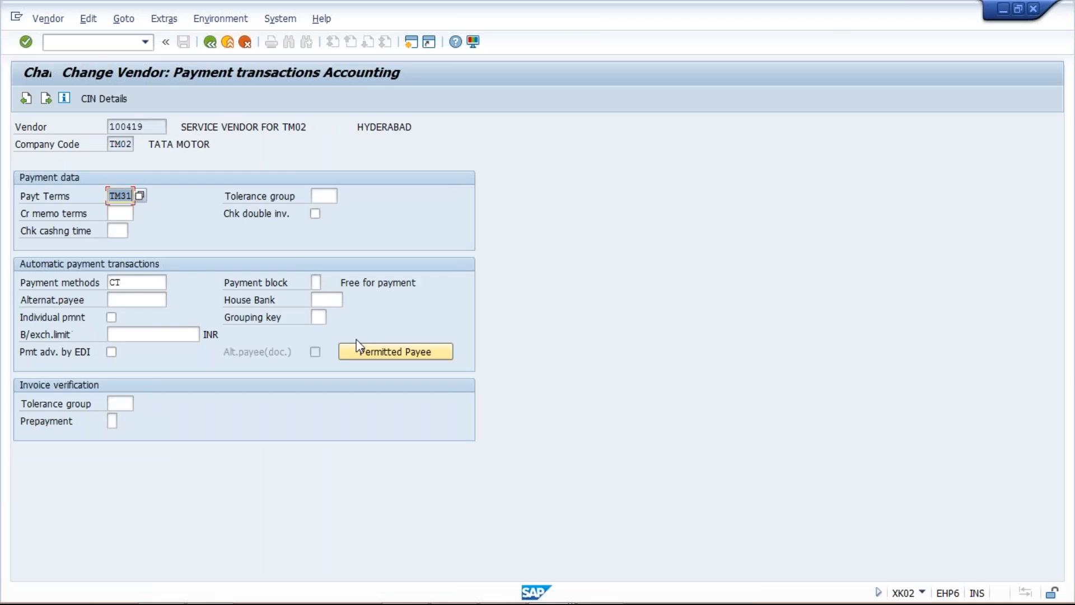
{"action": "left_click", "coordinate": [113, 283]}
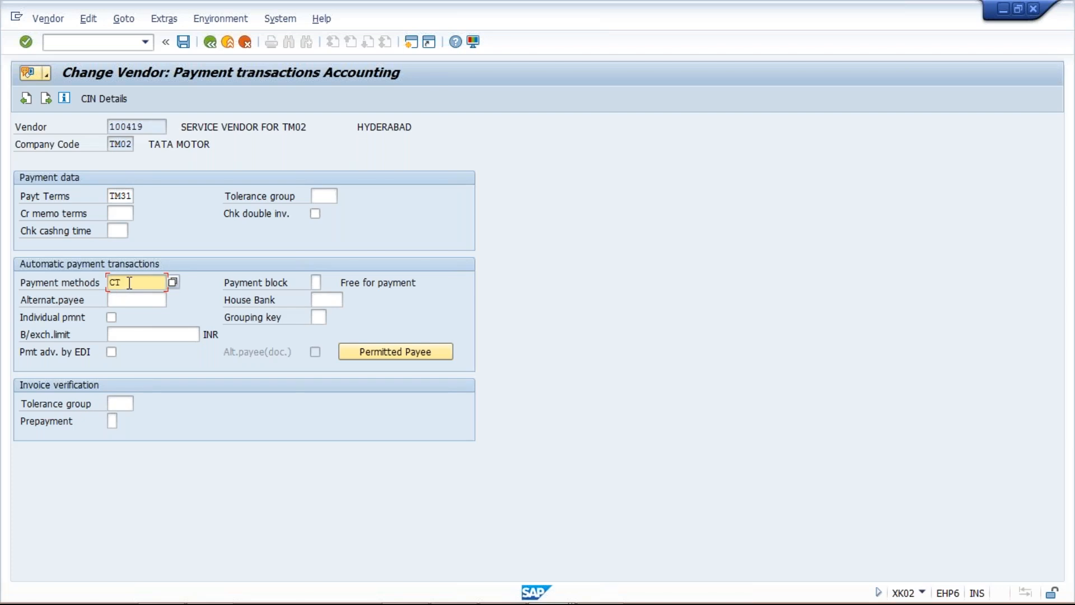
{"action": "double_click", "coordinate": [111, 282]}
{"action": "left_click", "coordinate": [132, 282]}
{"action": "double_click", "coordinate": [113, 286]}
{"action": "left_click", "coordinate": [133, 285]}
Switch to the payment run session, schedule the proposal for run TM02A to start immediately and examine its job log
{"action": "key", "text": "alt+Tab"}
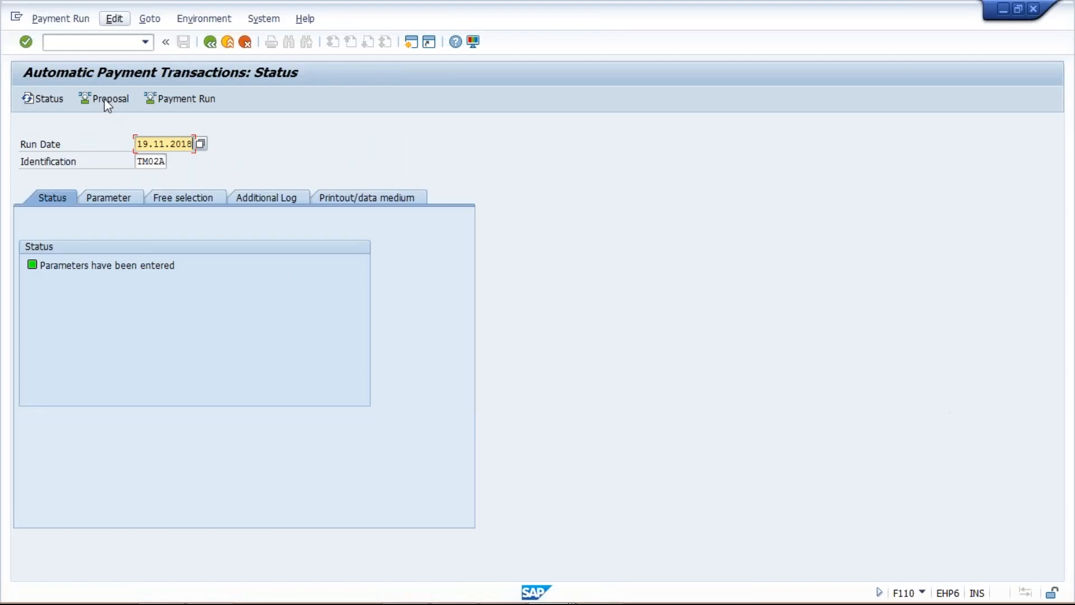
{"action": "left_click", "coordinate": [104, 100]}
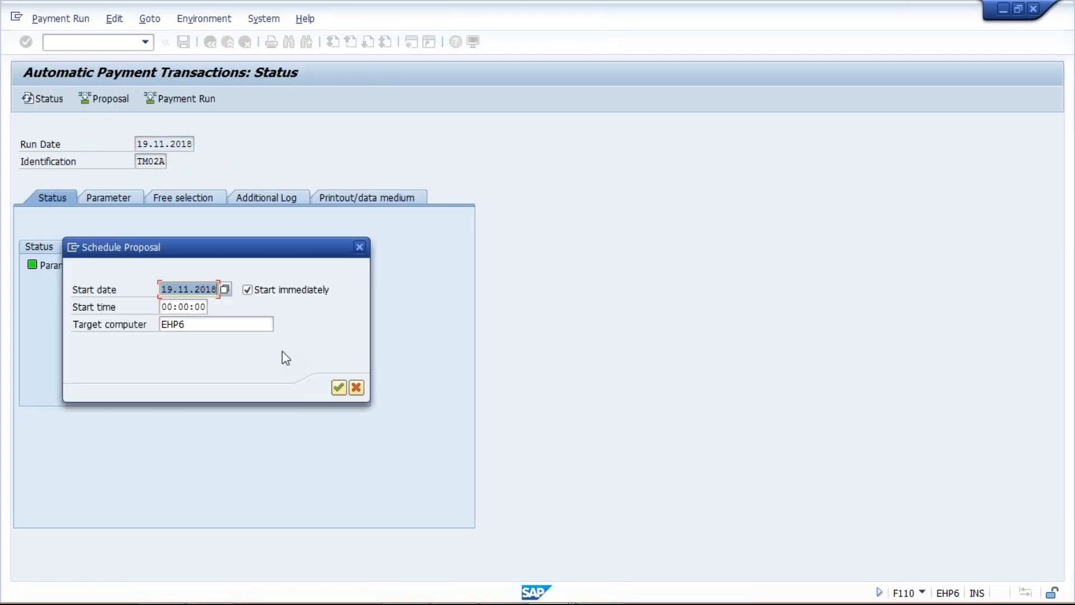
{"action": "key", "text": "Return"}
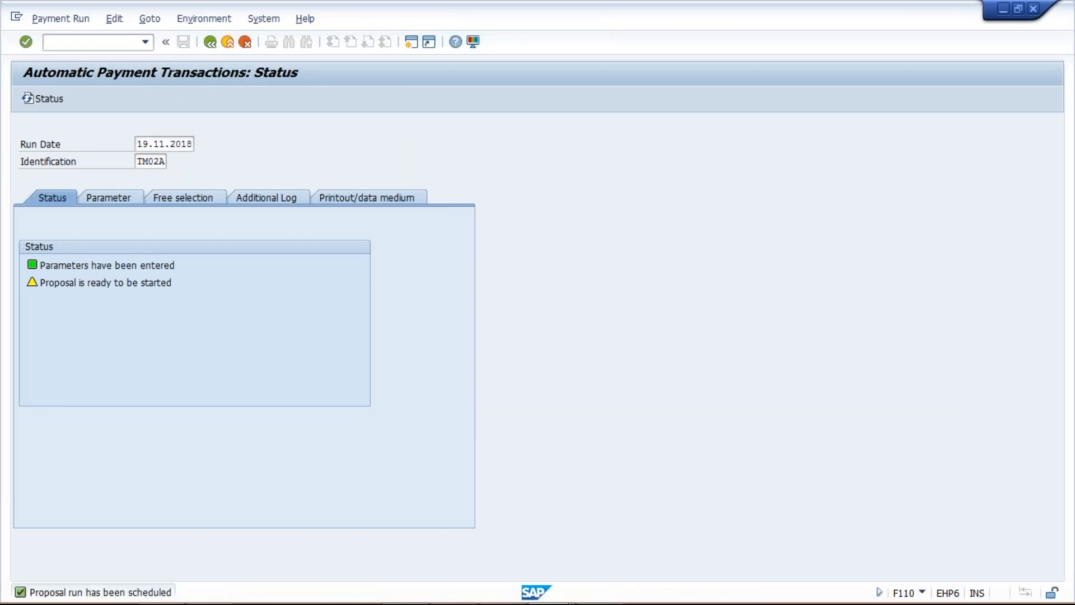
{"action": "left_click", "coordinate": [325, 99]}
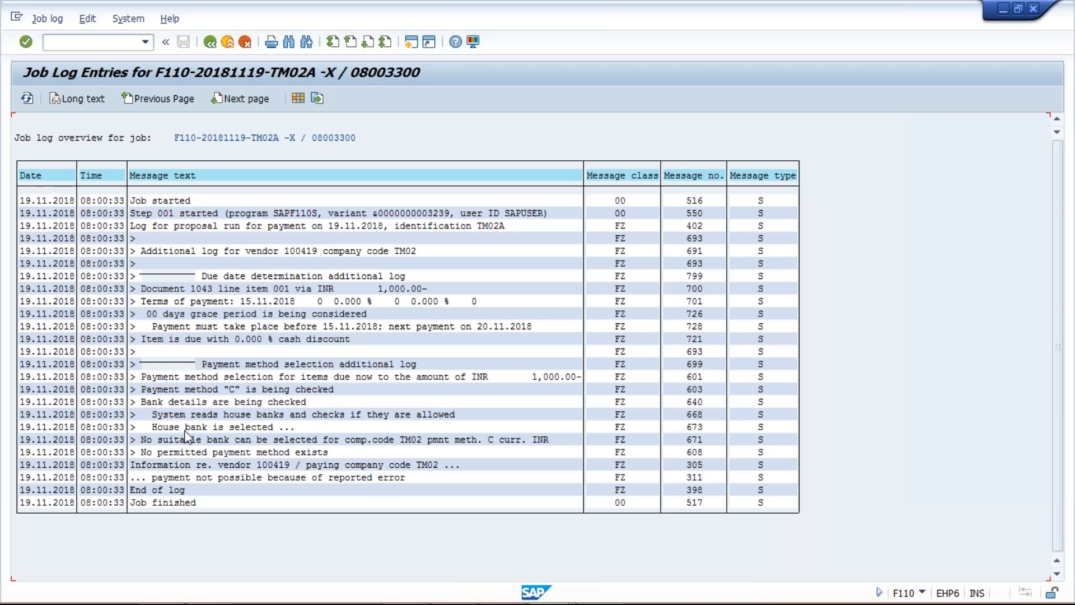
{"action": "left_click", "coordinate": [155, 443]}
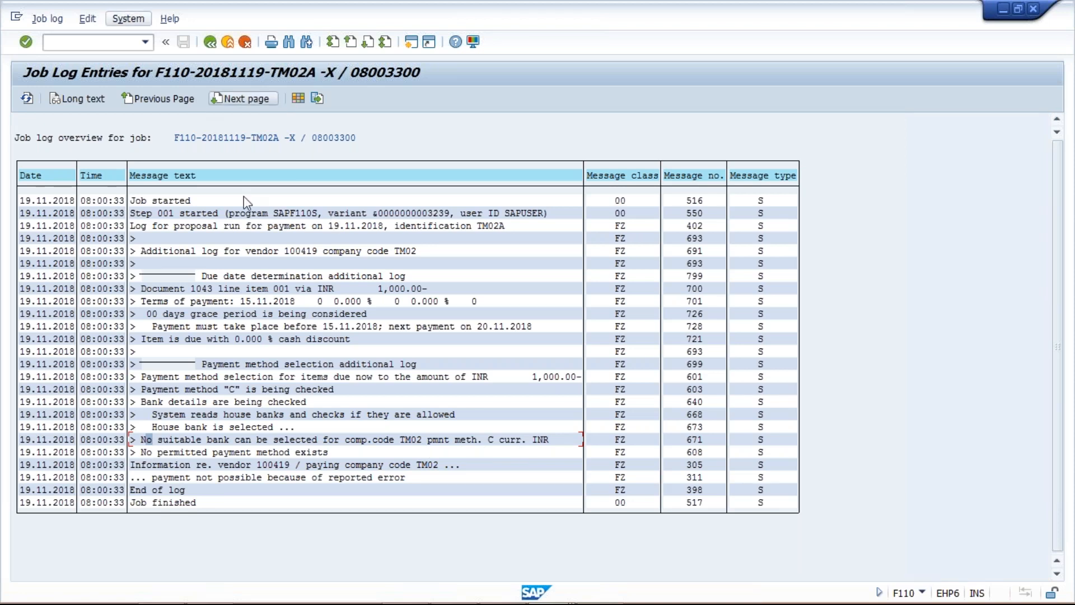
Switch to the payment program customizing session and open the bank determination ranking order for paying company code TM02
{"action": "mouse_move", "coordinate": [566, 593]}
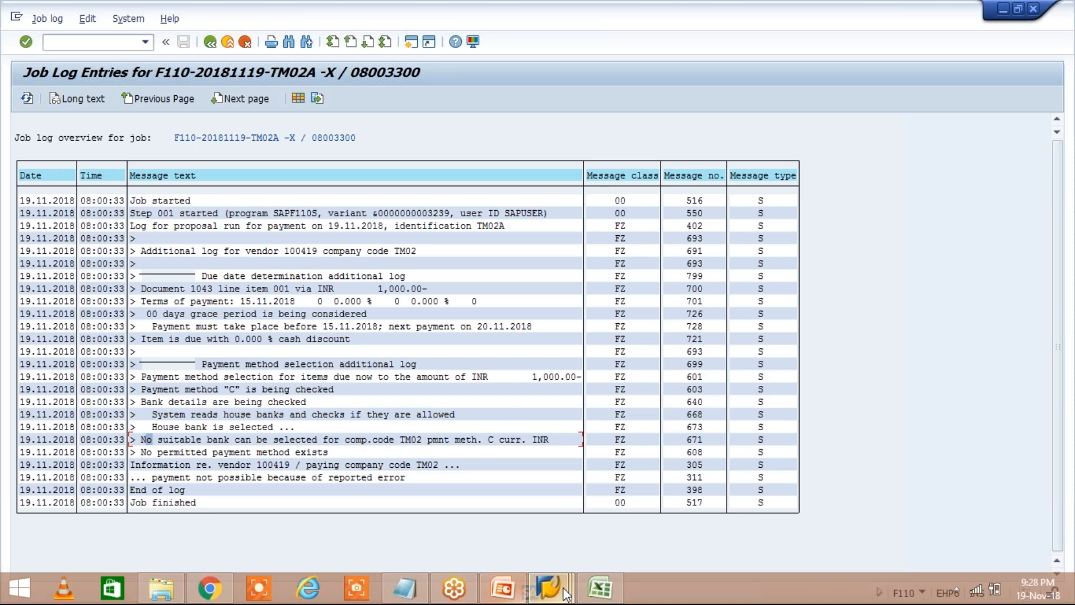
{"action": "left_click", "coordinate": [567, 592]}
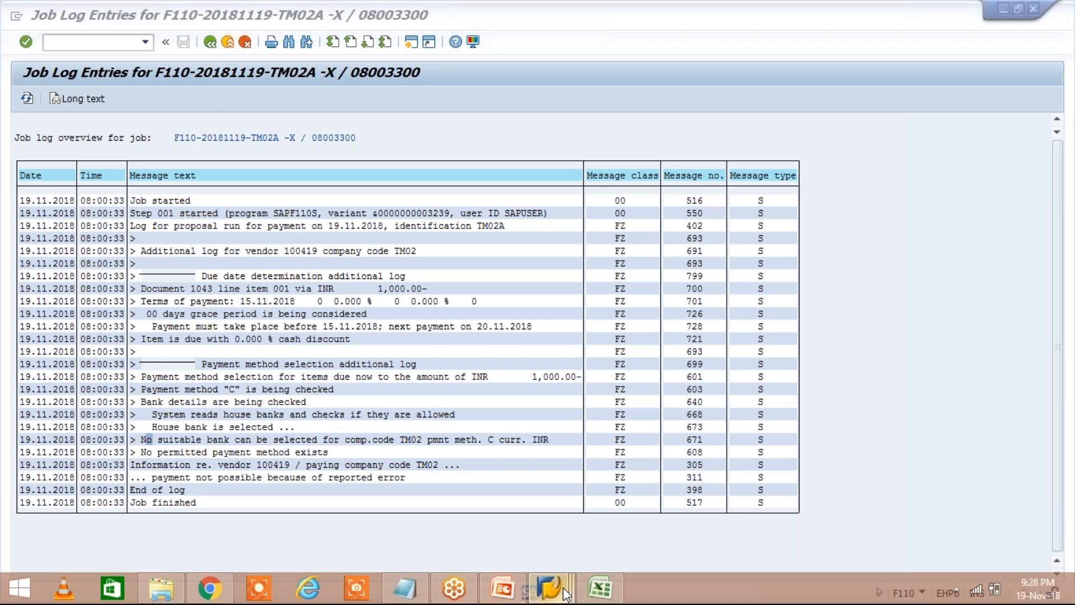
{"action": "mouse_move", "coordinate": [566, 593]}
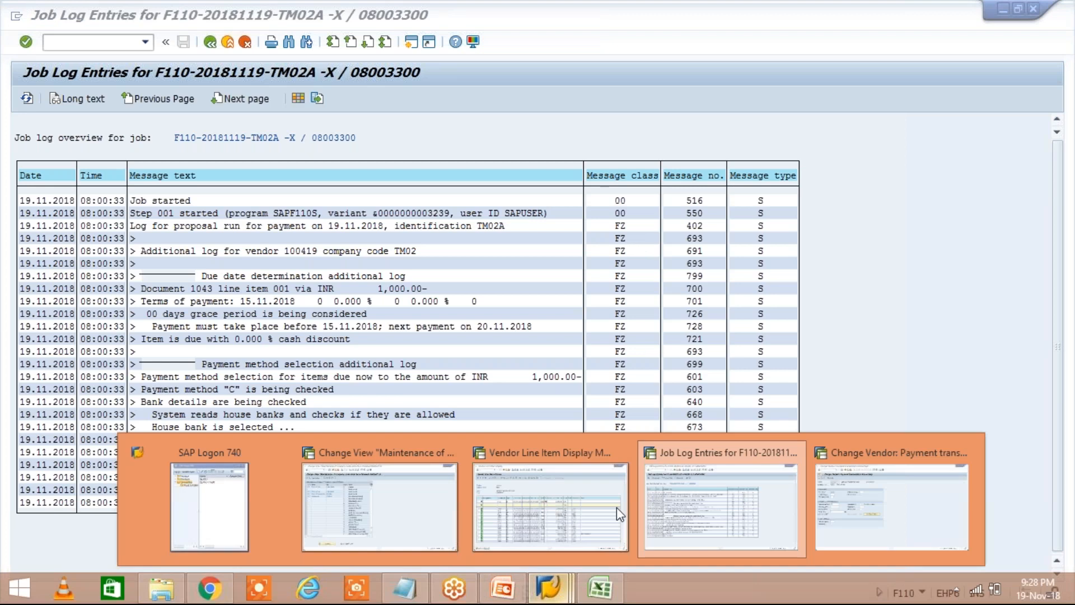
{"action": "mouse_move", "coordinate": [616, 507]}
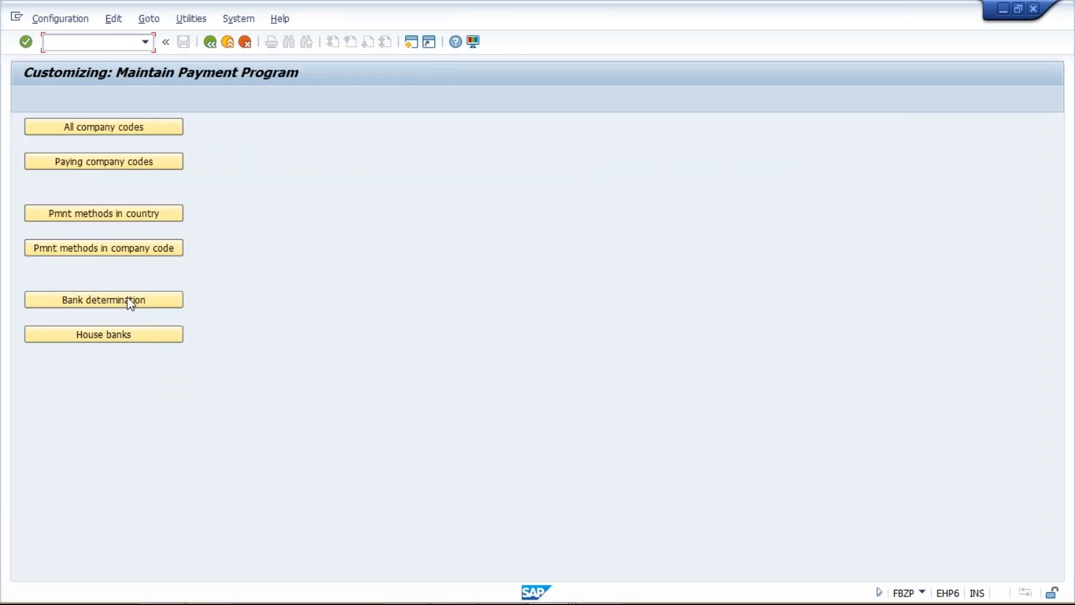
{"action": "left_click", "coordinate": [130, 300]}
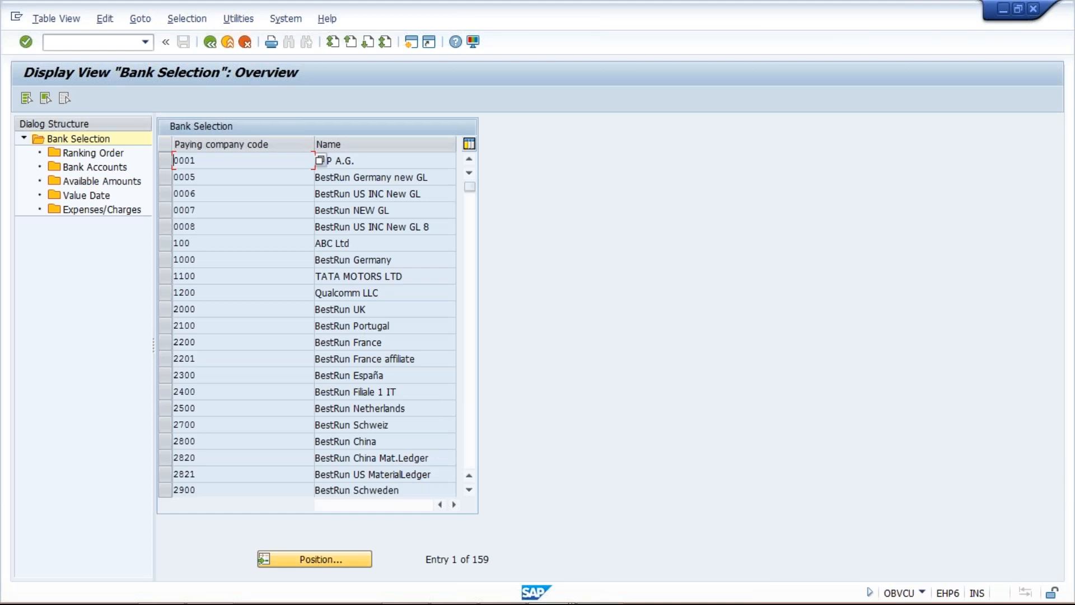
{"action": "type", "text": "I"}
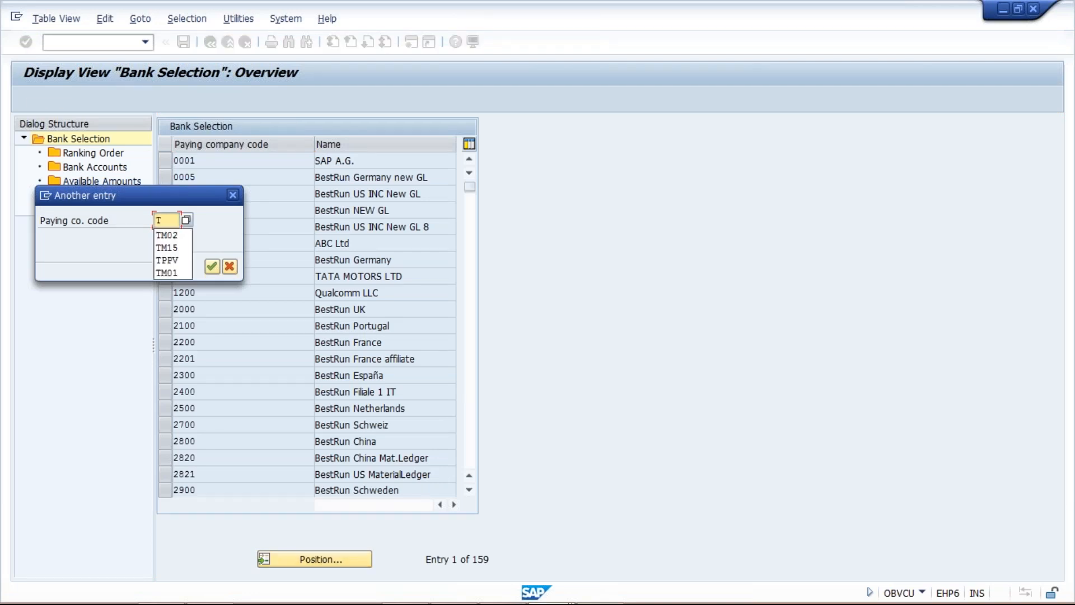
{"action": "key", "text": "Return"}
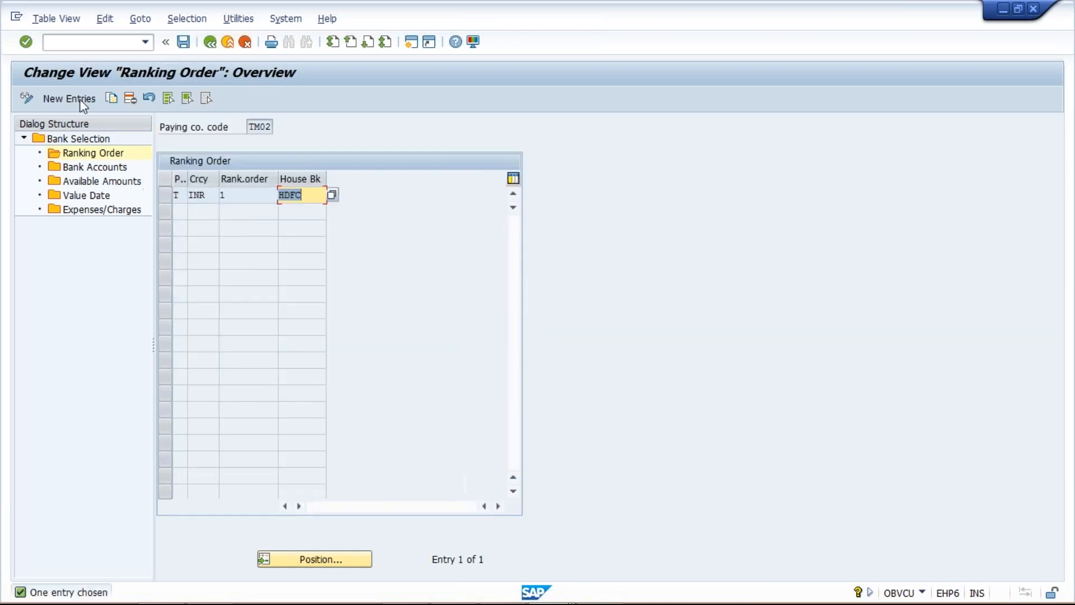
Add a ranking order entry for TM02 with payment method C, currency INR, rank 1 and house bank HDFC
{"action": "left_click", "coordinate": [69, 98]}
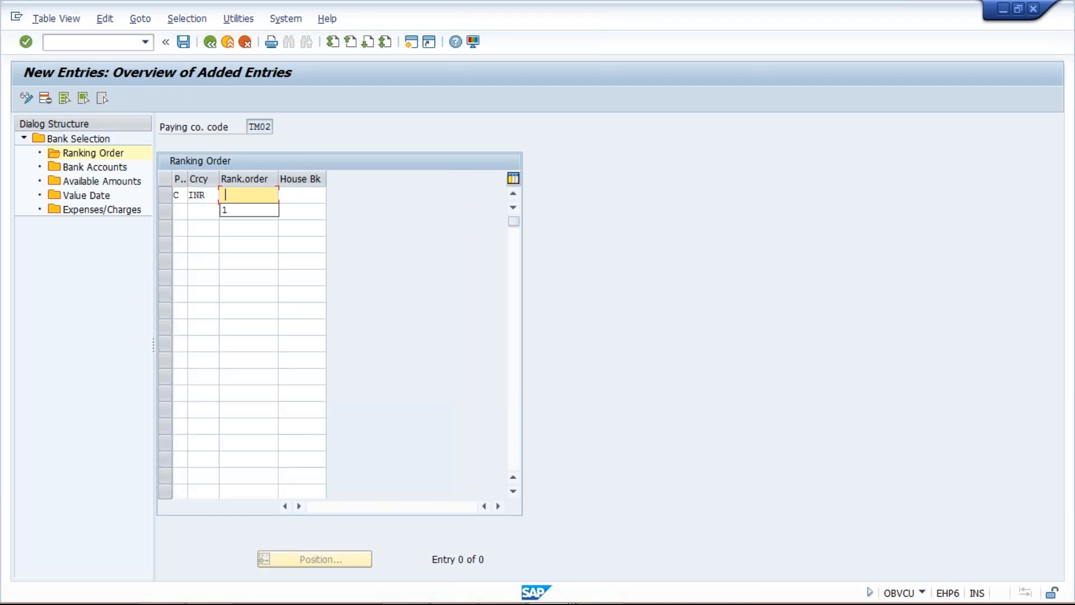
{"action": "key", "text": "Down"}
{"action": "key", "text": "Return"}
{"action": "key", "text": "Tab"}
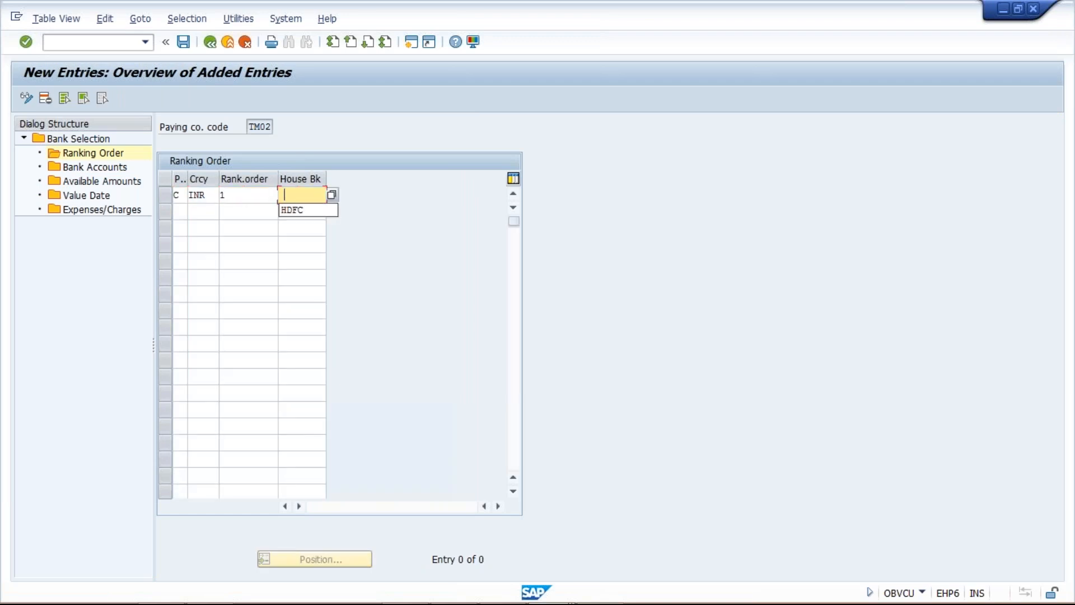
{"action": "key", "text": "Down"}
{"action": "key", "text": "Return"}
{"action": "key", "text": "Return"}
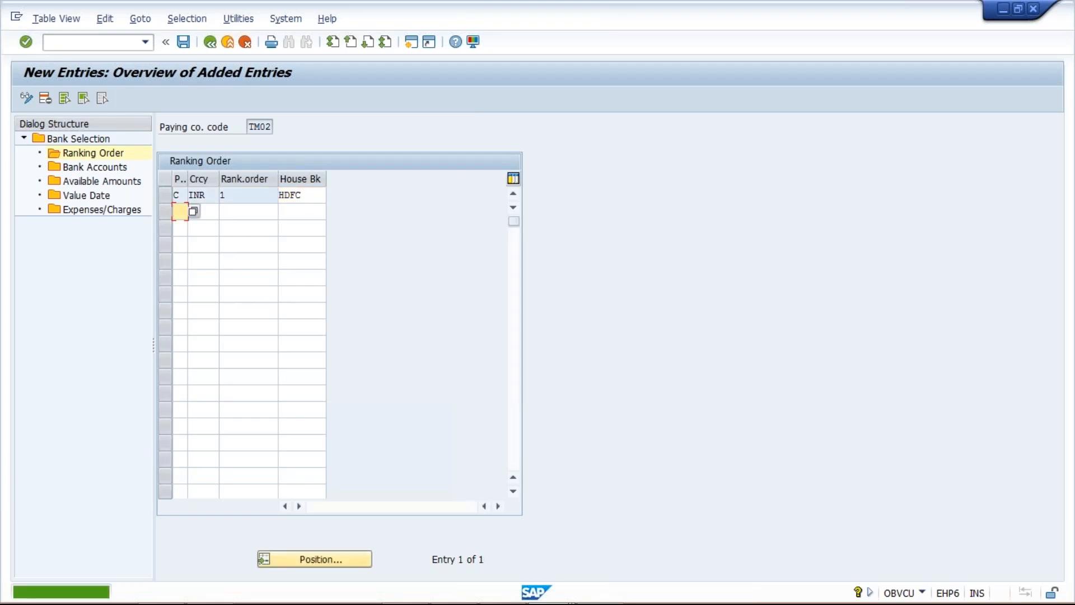
Copy the HDFC bank account entry in TM02's bank accounts and set the copy's payment method to C
{"action": "double_click", "coordinate": [89, 168]}
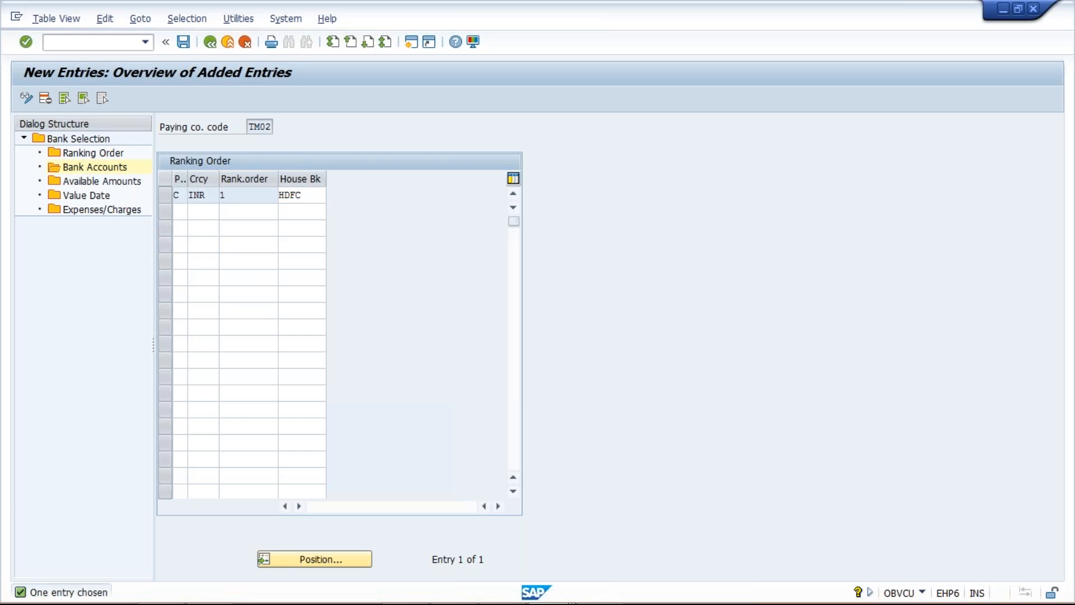
{"action": "left_click", "coordinate": [167, 195]}
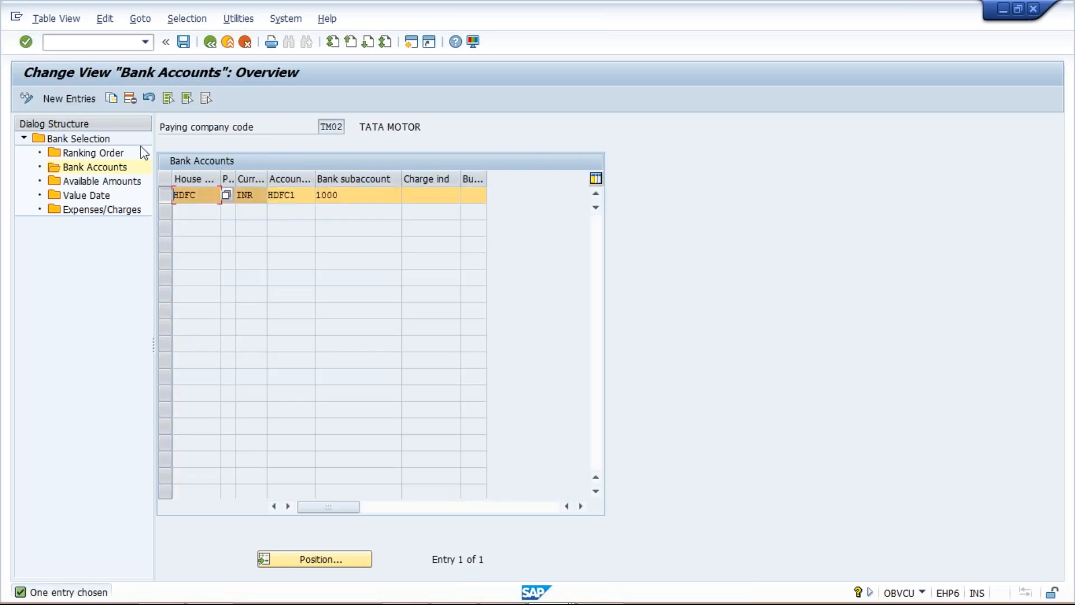
{"action": "left_click", "coordinate": [114, 100]}
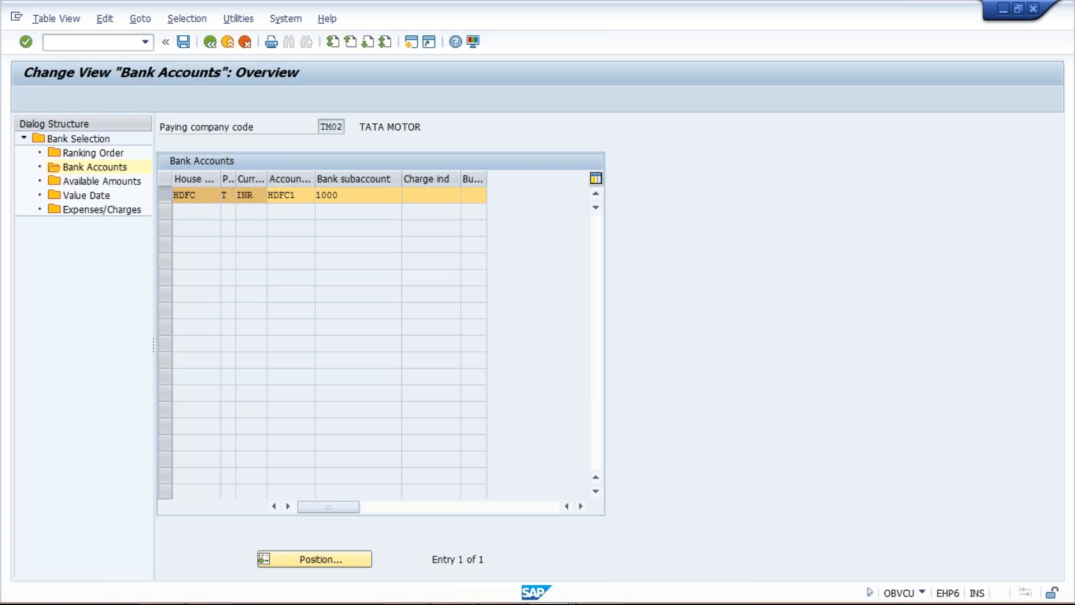
{"action": "key", "text": "Tab"}
{"action": "type", "text": "C"}
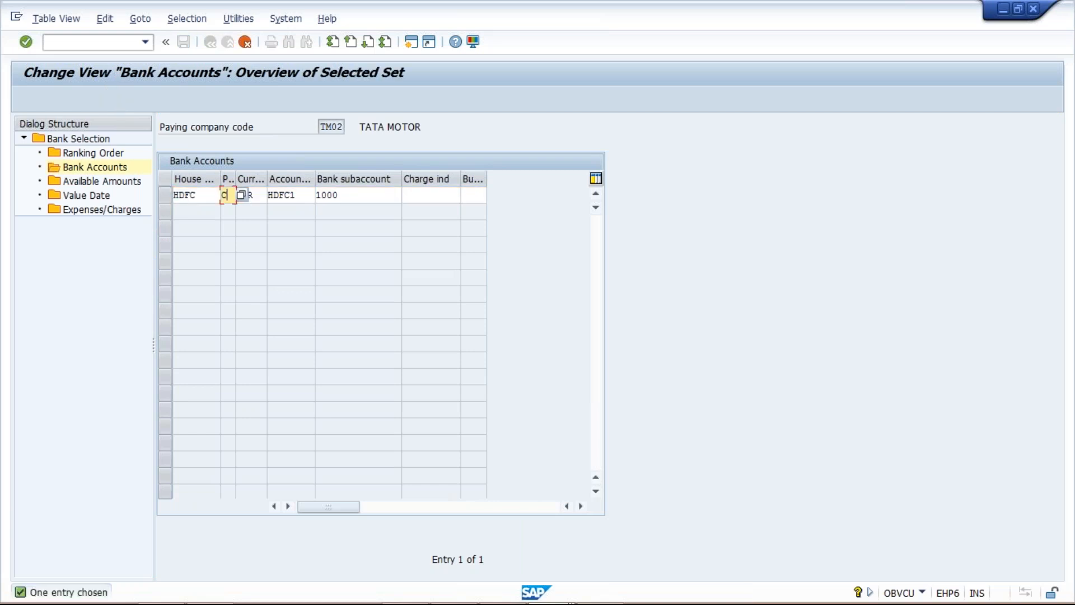
{"action": "key", "text": "Return"}
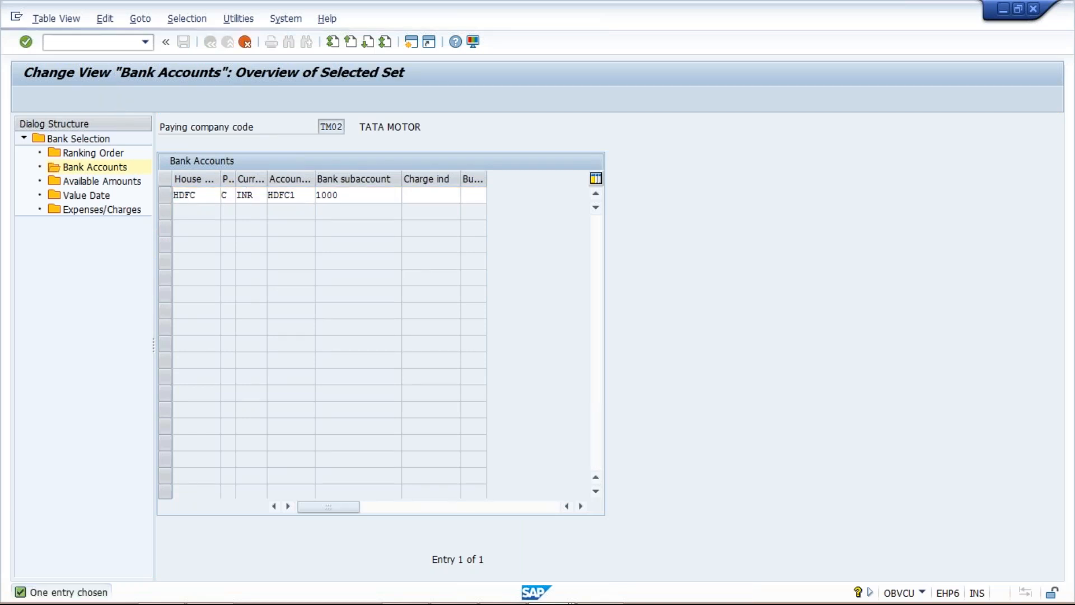
{"action": "key", "text": "Return"}
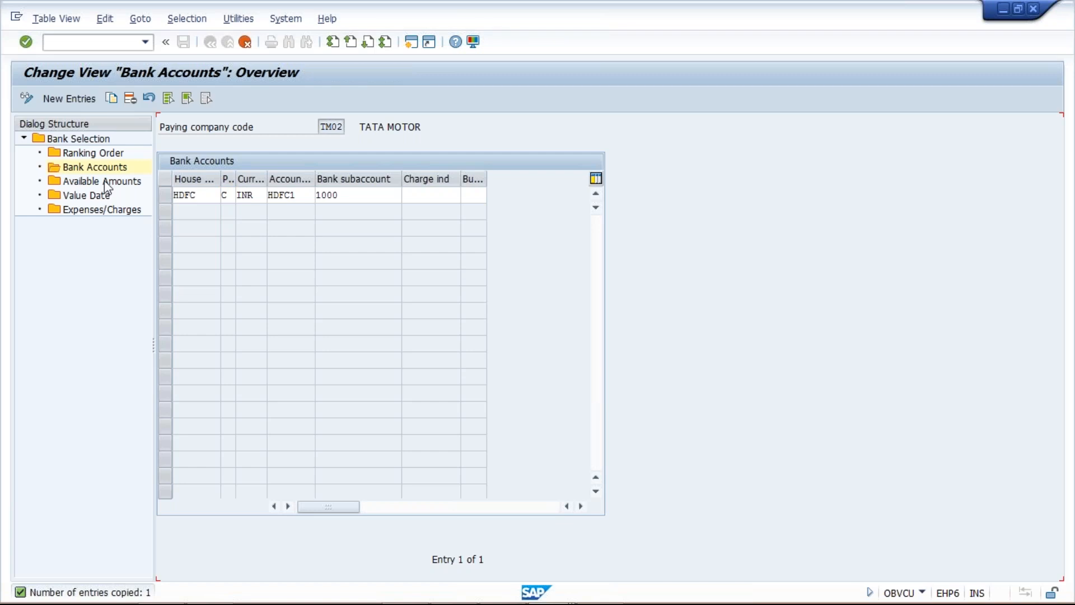
Check the available amounts for TM02 and save the bank determination changes with the prompted customizing request
{"action": "left_click", "coordinate": [104, 182]}
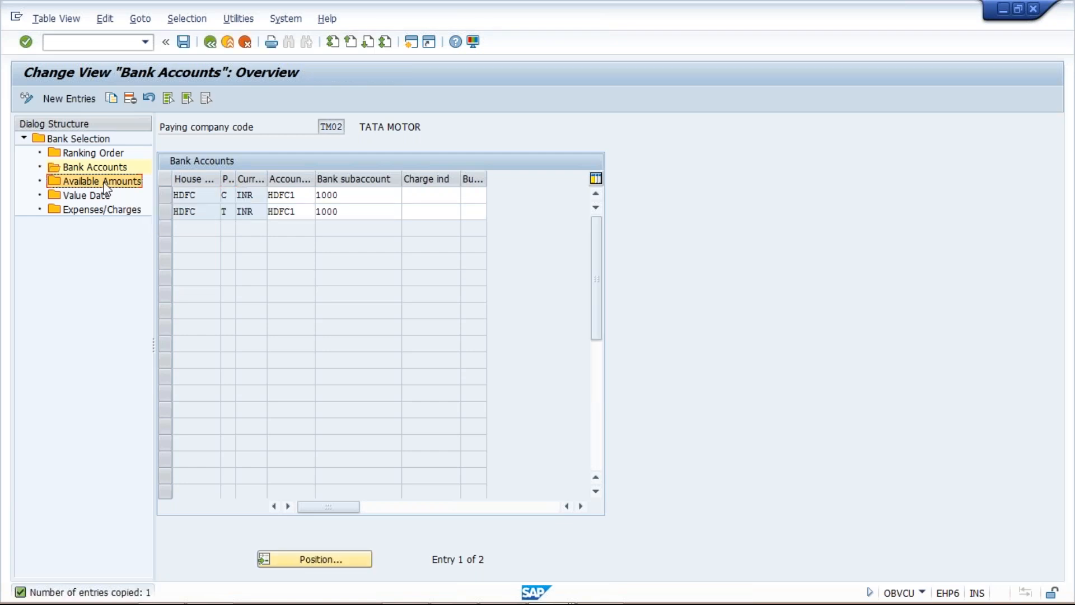
{"action": "double_click", "coordinate": [105, 182]}
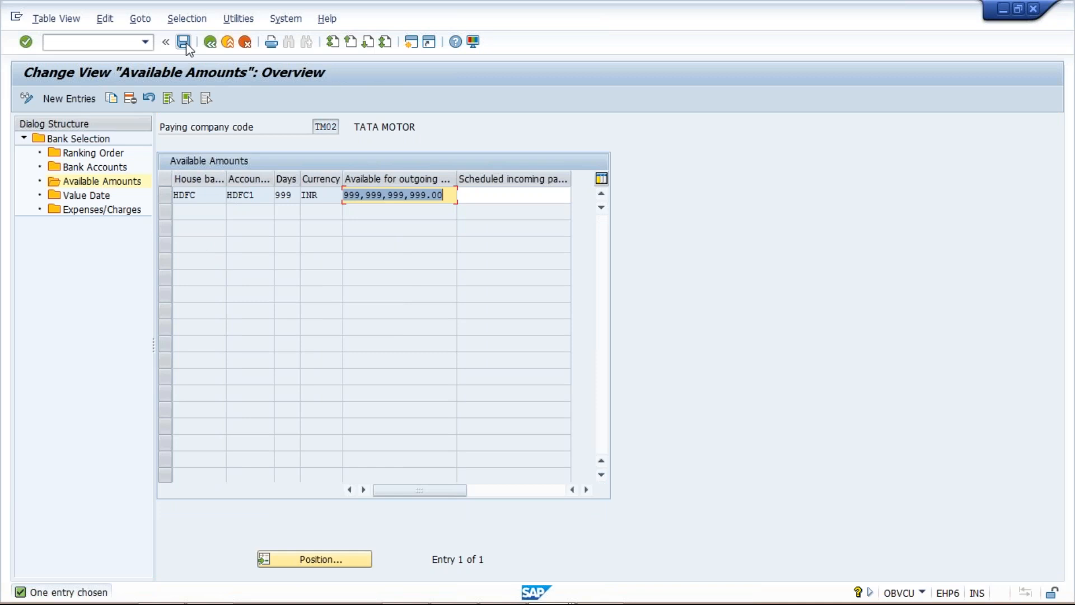
{"action": "left_click", "coordinate": [184, 42]}
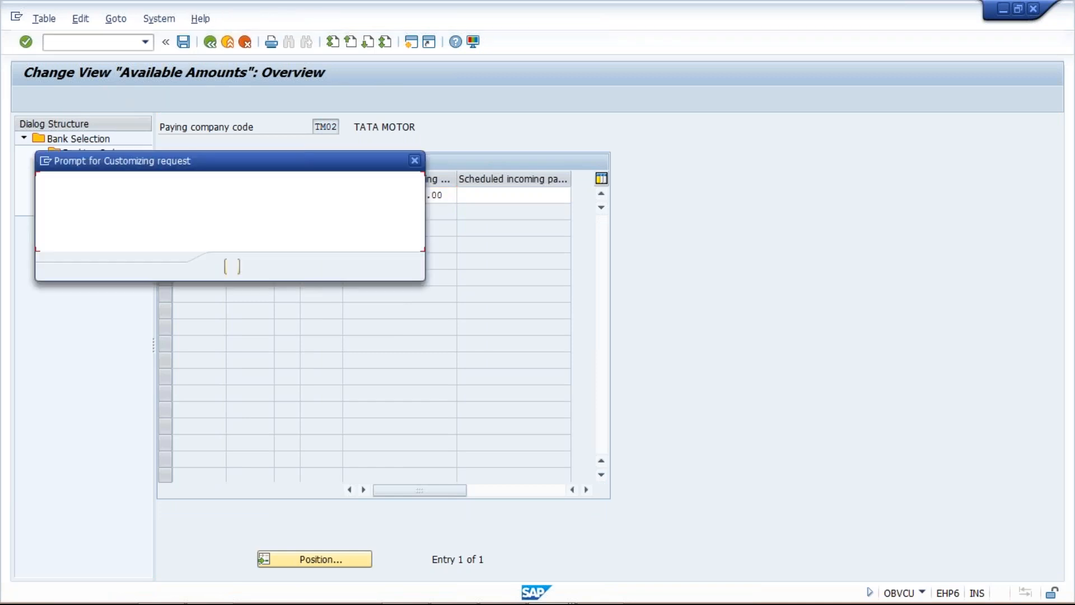
{"action": "key", "text": "Return"}
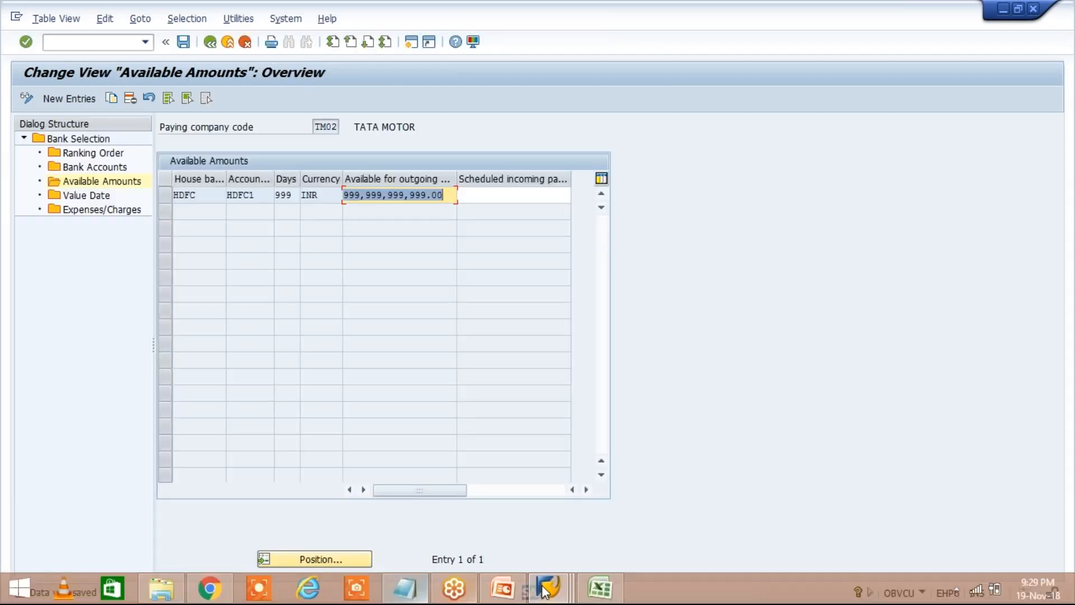
Return to the F110 session, leave the job log and delete the existing payment proposal for run TM02A
{"action": "left_click", "coordinate": [544, 588]}
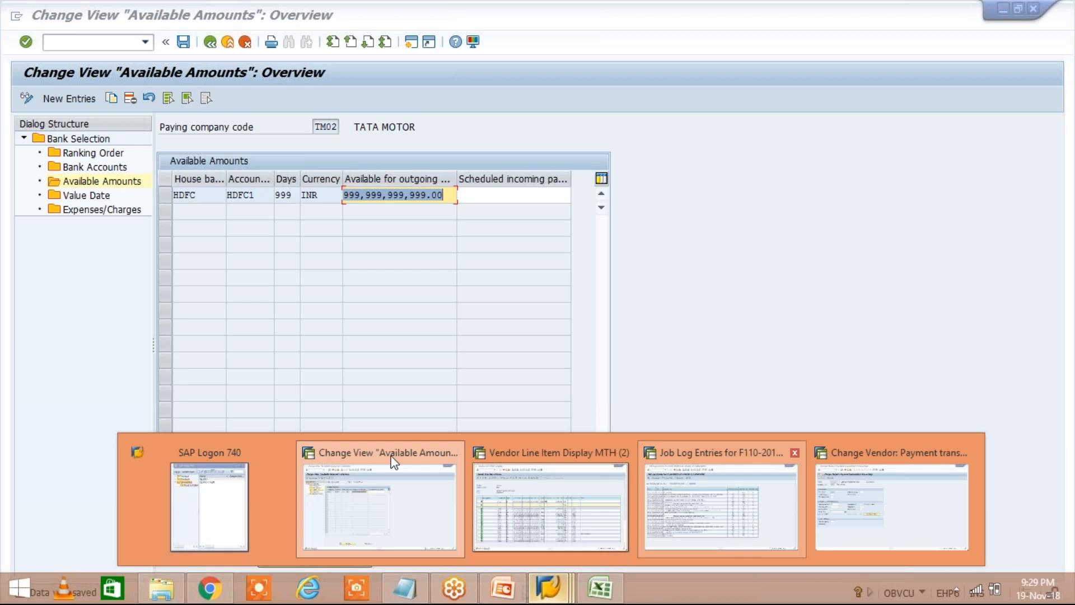
{"action": "left_click", "coordinate": [721, 504]}
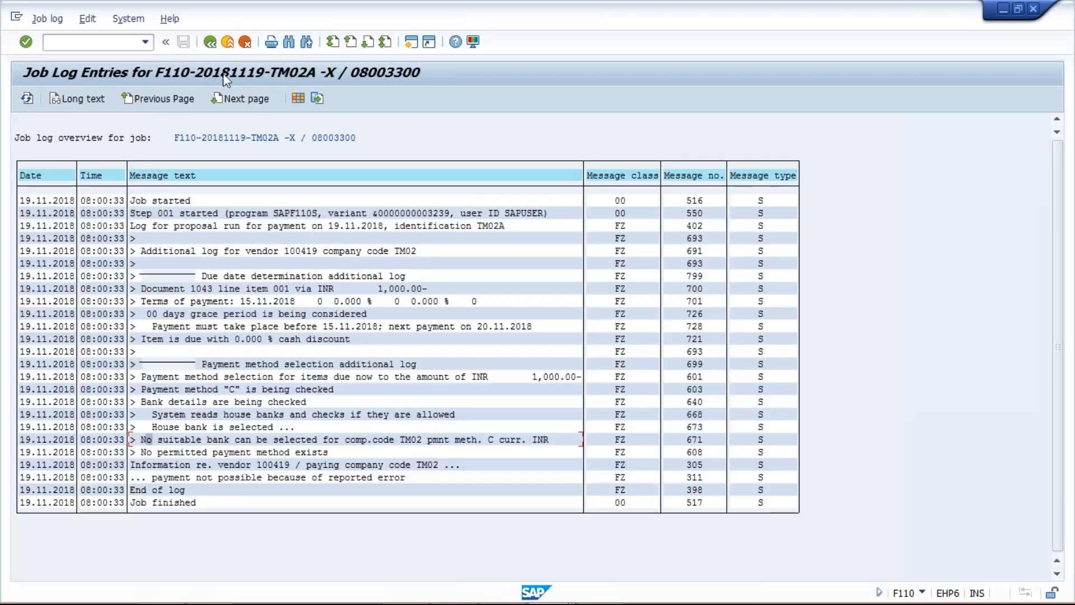
{"action": "left_click", "coordinate": [211, 43]}
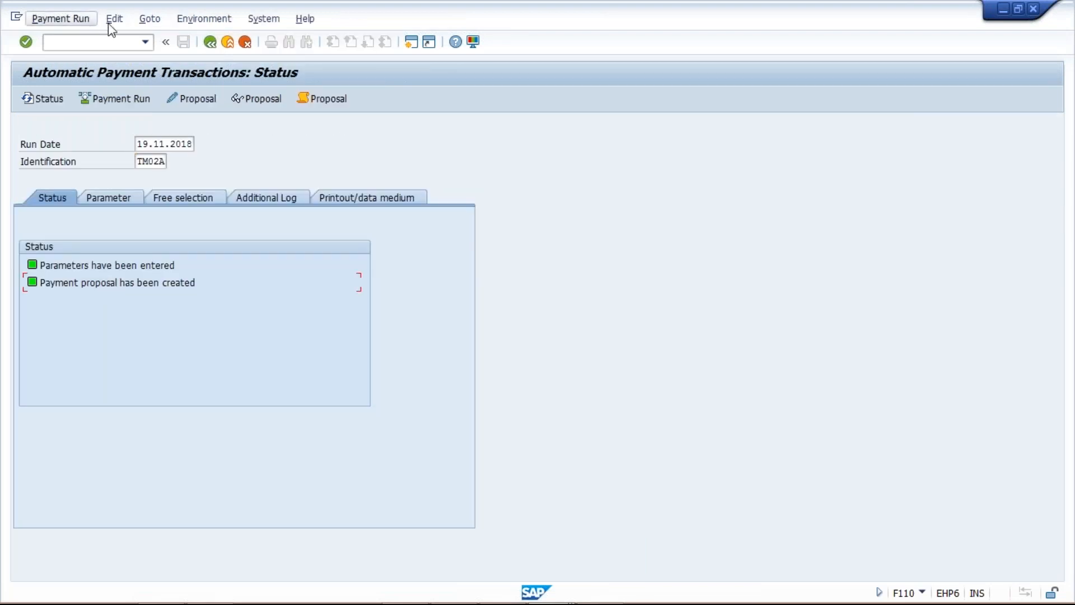
{"action": "left_click", "coordinate": [113, 20]}
{"action": "mouse_move", "coordinate": [140, 55]}
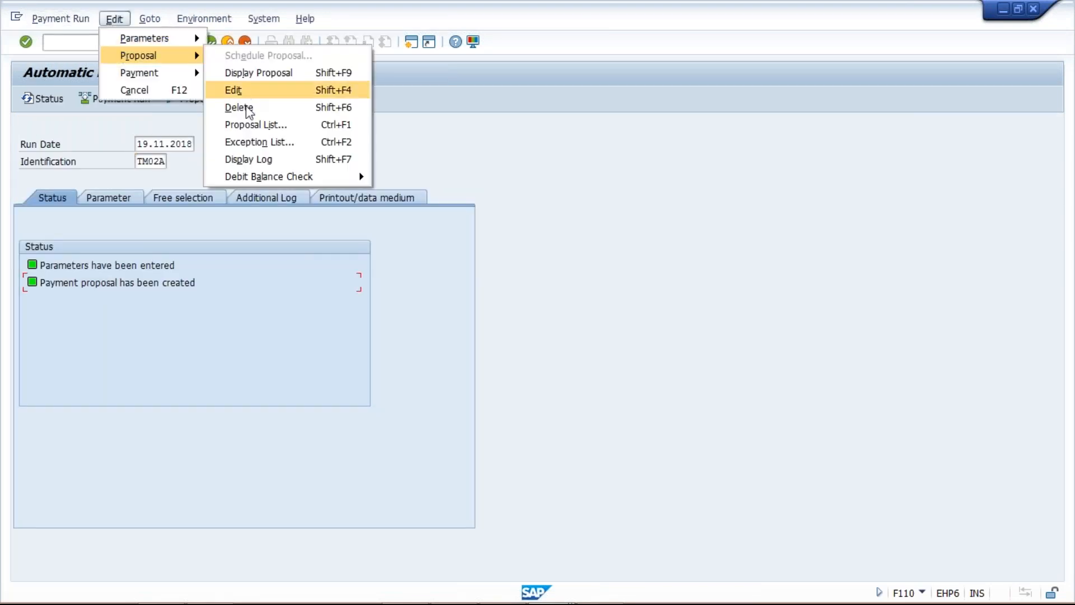
{"action": "left_click", "coordinate": [239, 108]}
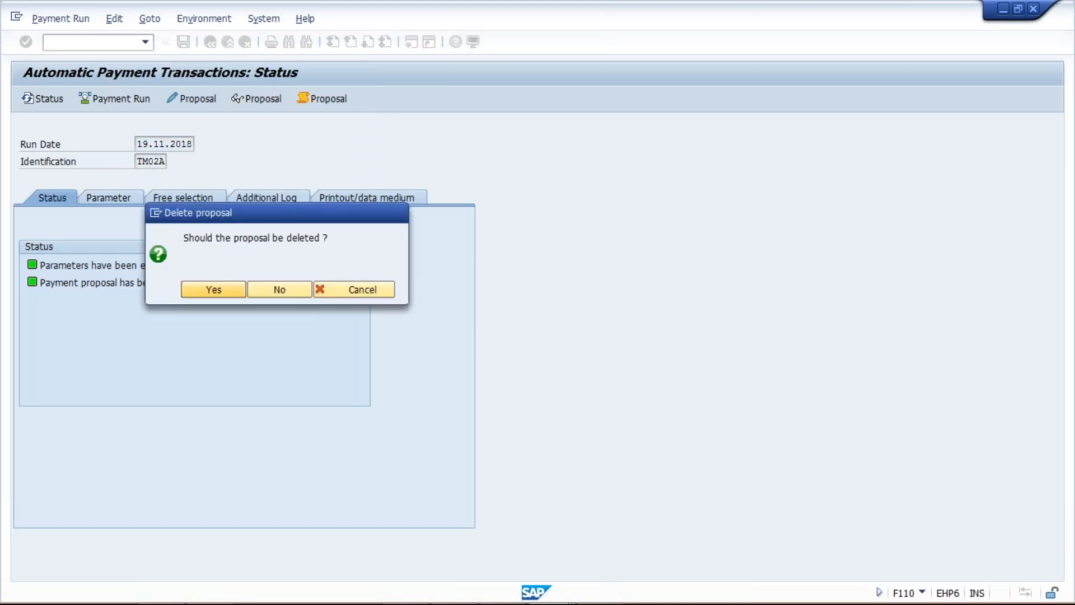
{"action": "key", "text": "Return"}
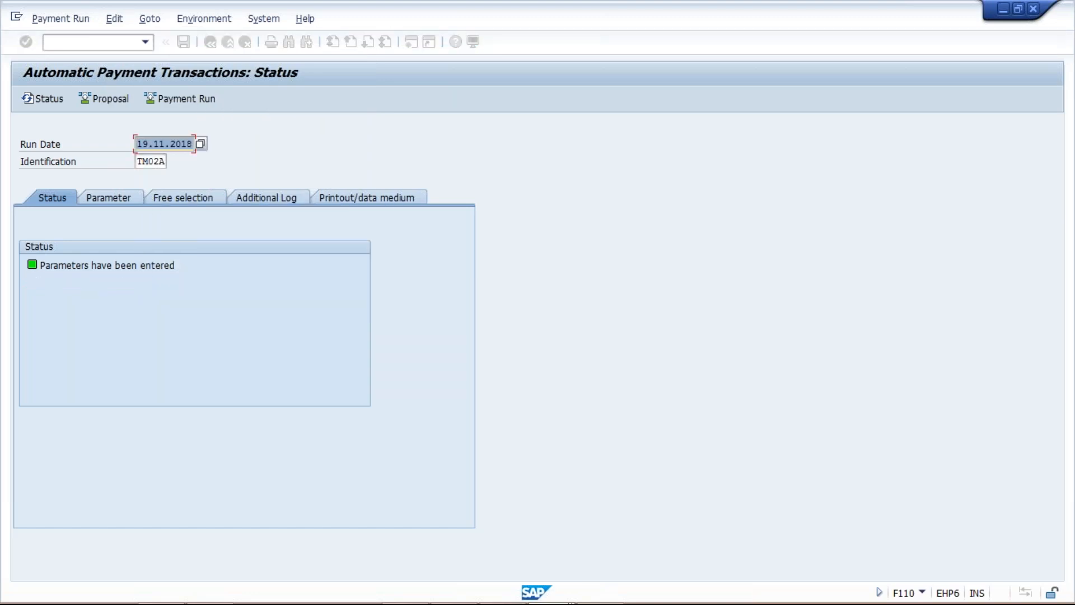
Schedule the TM02A proposal again with an immediate start and review its job log through to the end
{"action": "left_click", "coordinate": [114, 98]}
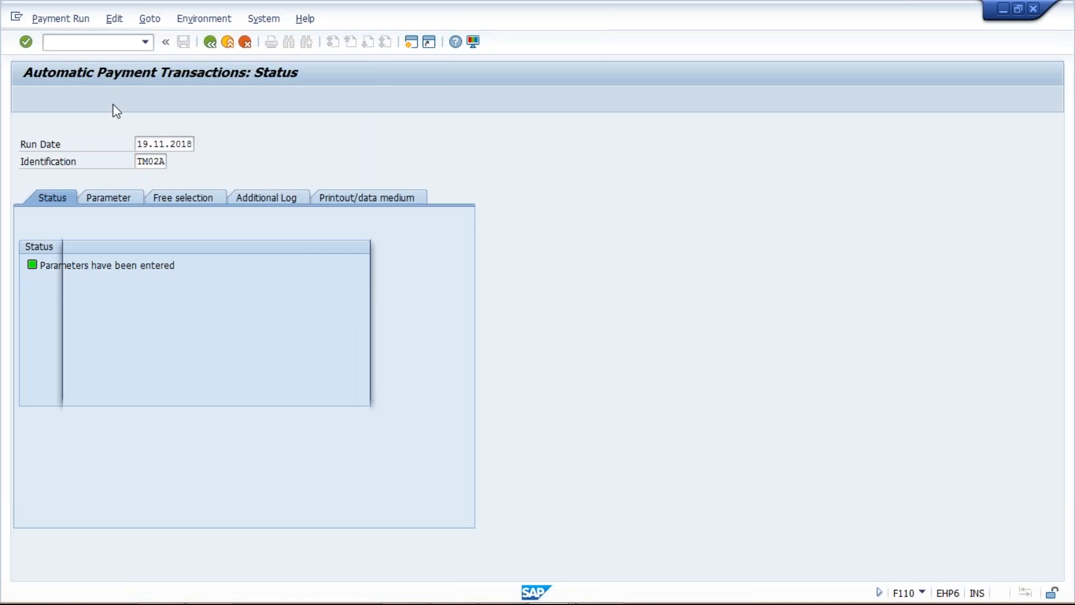
{"action": "left_click", "coordinate": [340, 387]}
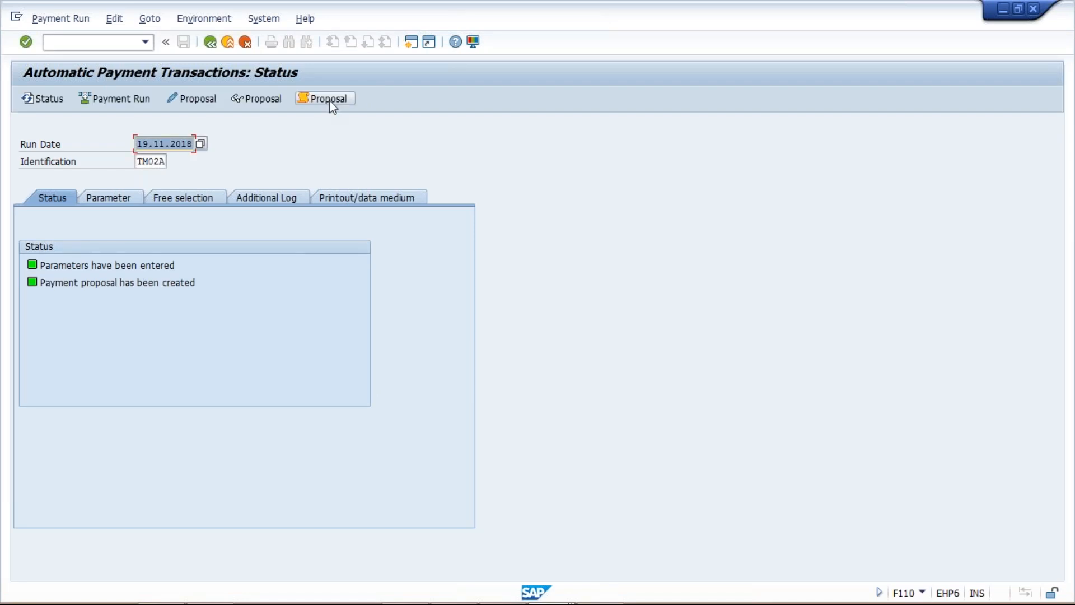
{"action": "left_click", "coordinate": [329, 100]}
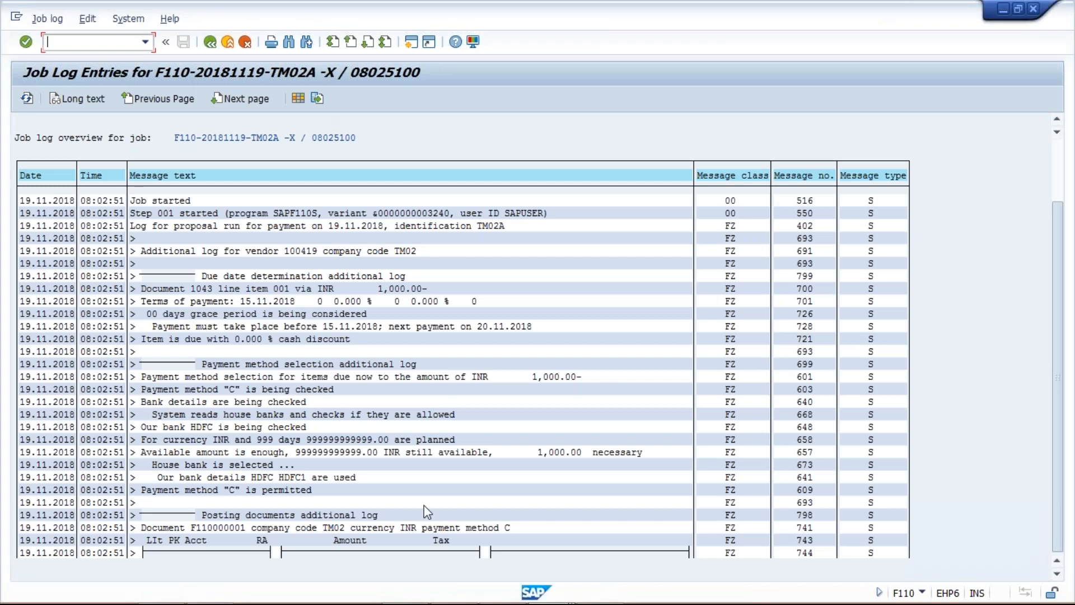
{"action": "scroll", "coordinate": [427, 511], "scroll_direction": "down", "scroll_amount": 2}
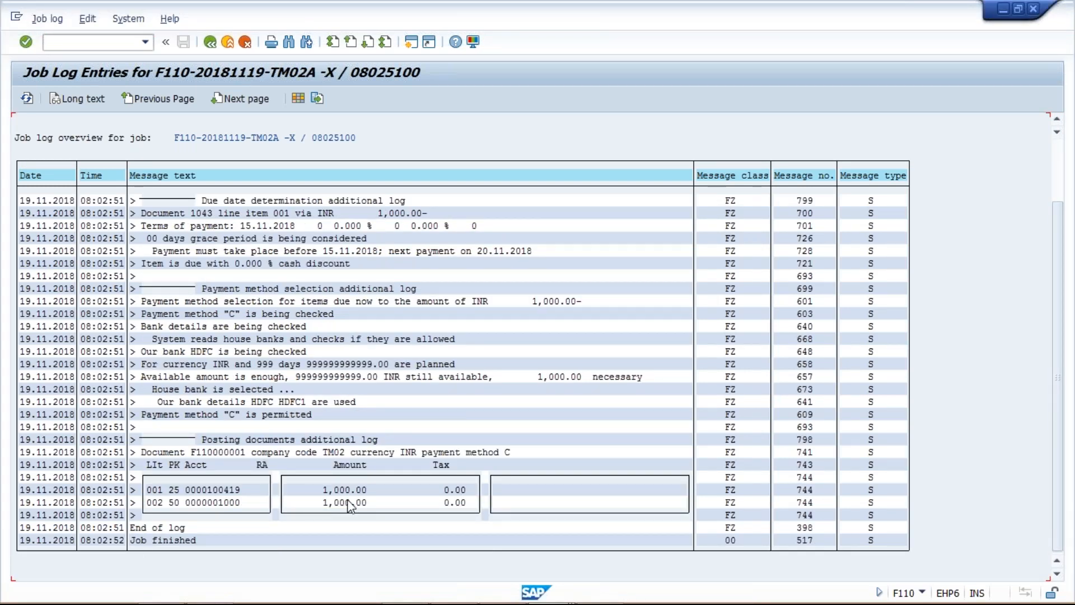
Switch to the Class workbook in Excel and enter a second test case in row 5: APP C, DOC. XX, VENDR C
{"action": "left_click", "coordinate": [286, 216]}
{"action": "left_click", "coordinate": [297, 226]}
{"action": "mouse_move", "coordinate": [616, 594]}
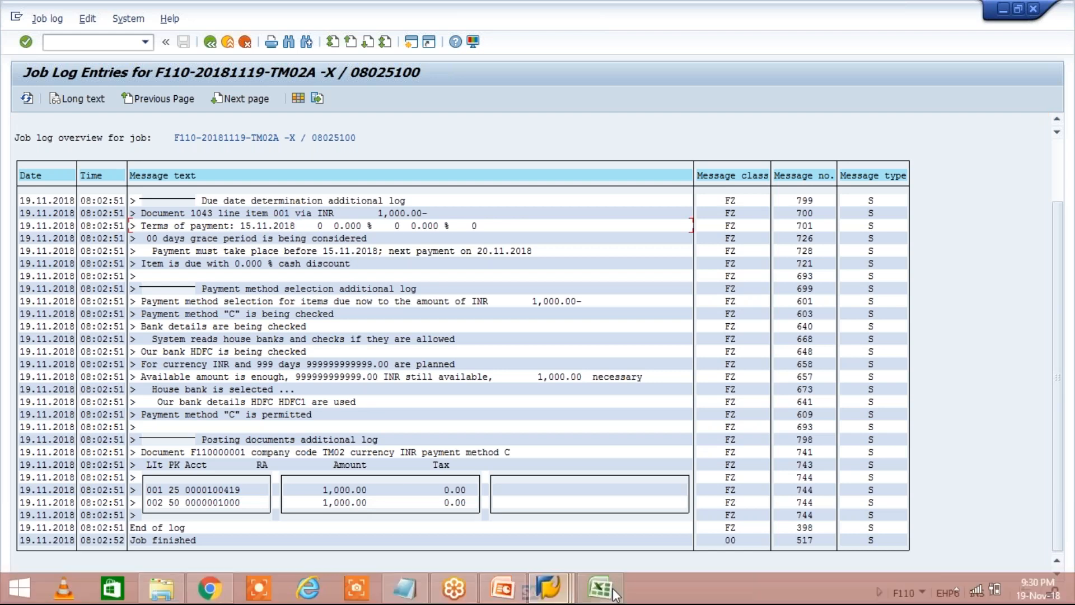
{"action": "left_click", "coordinate": [601, 588]}
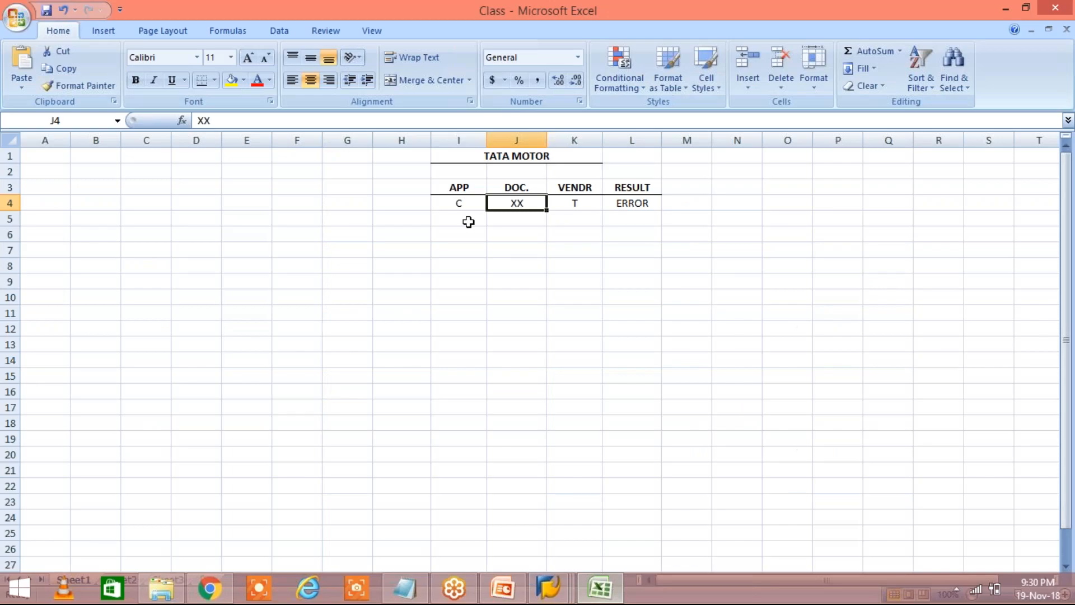
{"action": "left_click", "coordinate": [468, 222]}
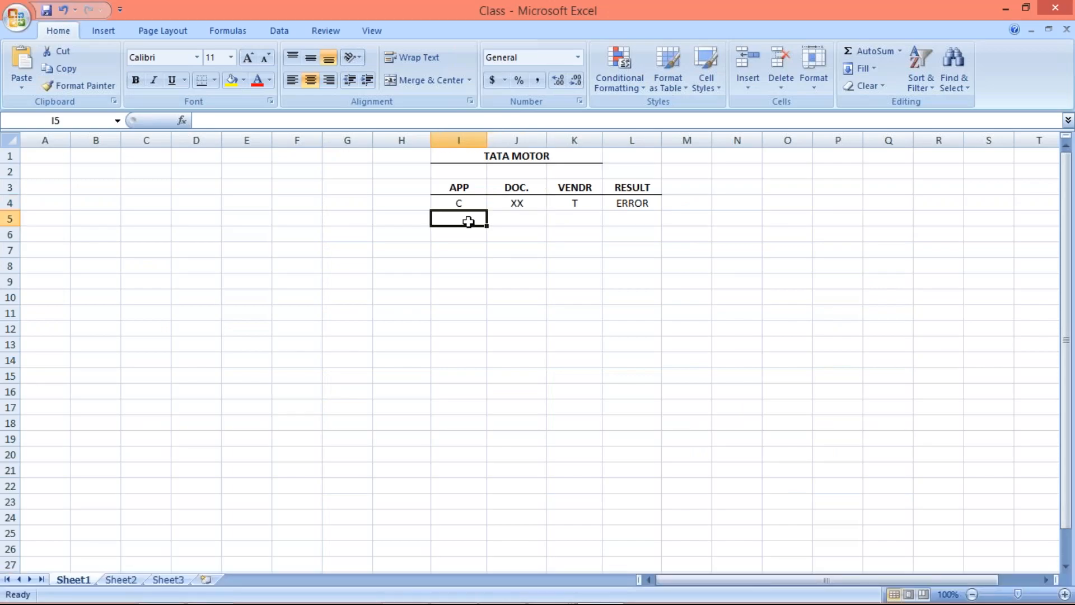
{"action": "type", "text": "C"}
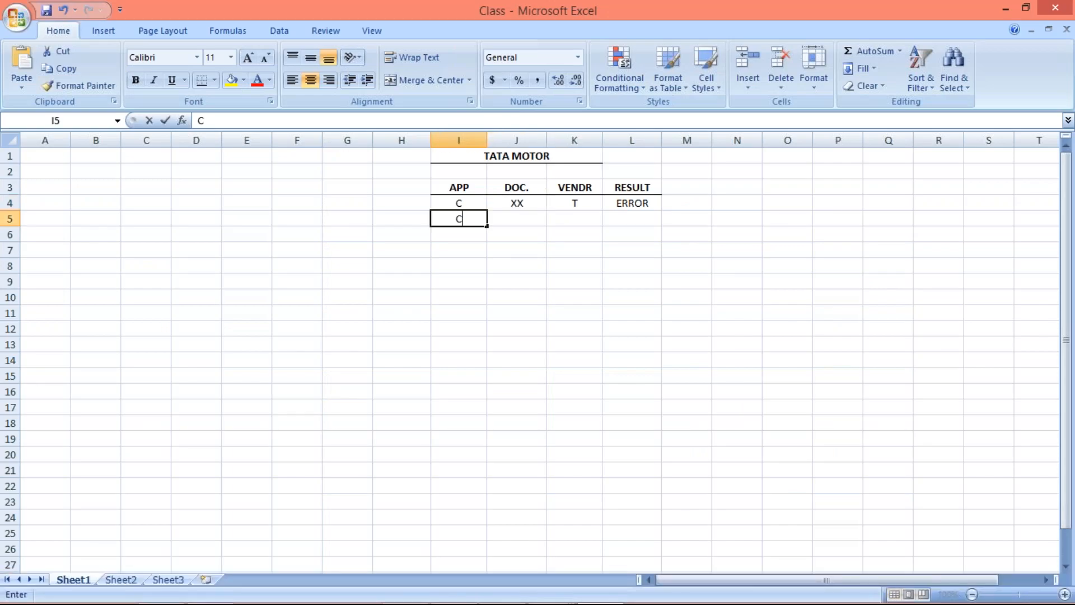
{"action": "key", "text": "Tab"}
{"action": "type", "text": "X"}
{"action": "key", "text": "Tab"}
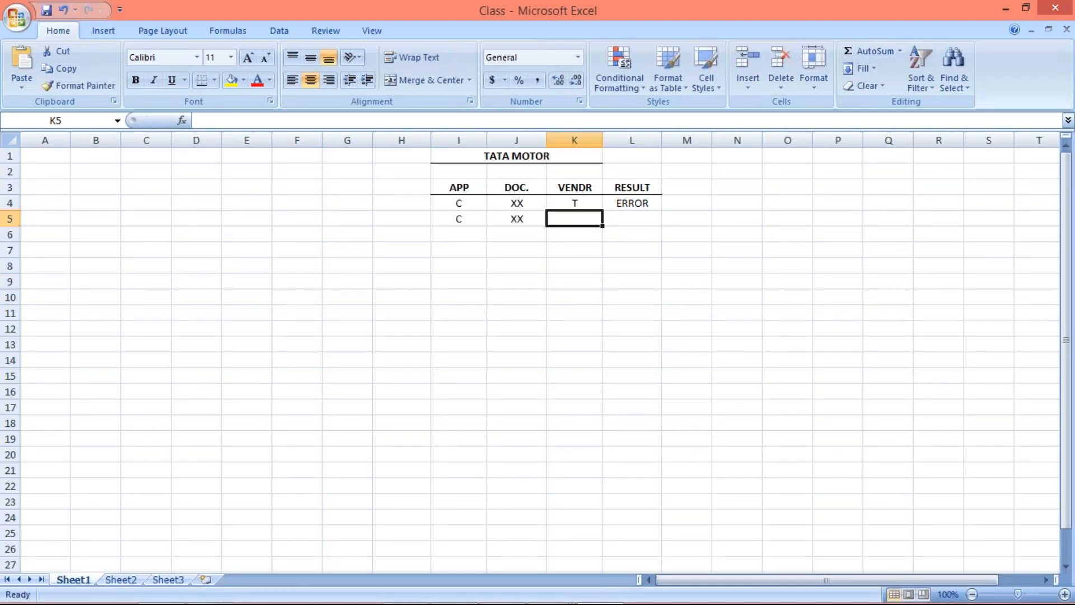
{"action": "type", "text": "CC"}
{"action": "key", "text": "Tab"}
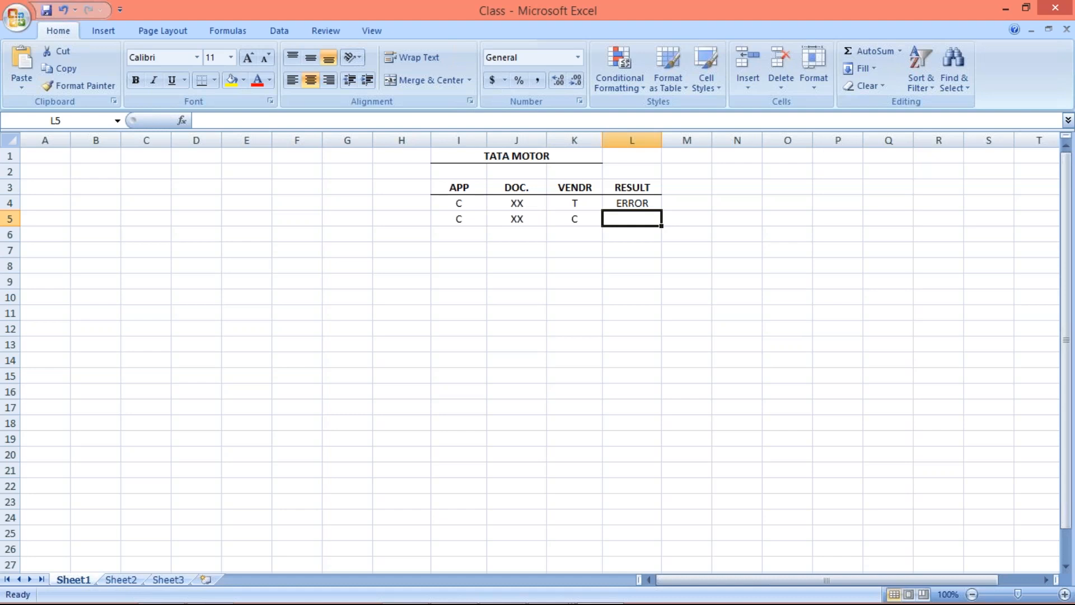
Record RUN SUC. as the result of the test case in row 5
{"action": "type", "text": "RUN S"}
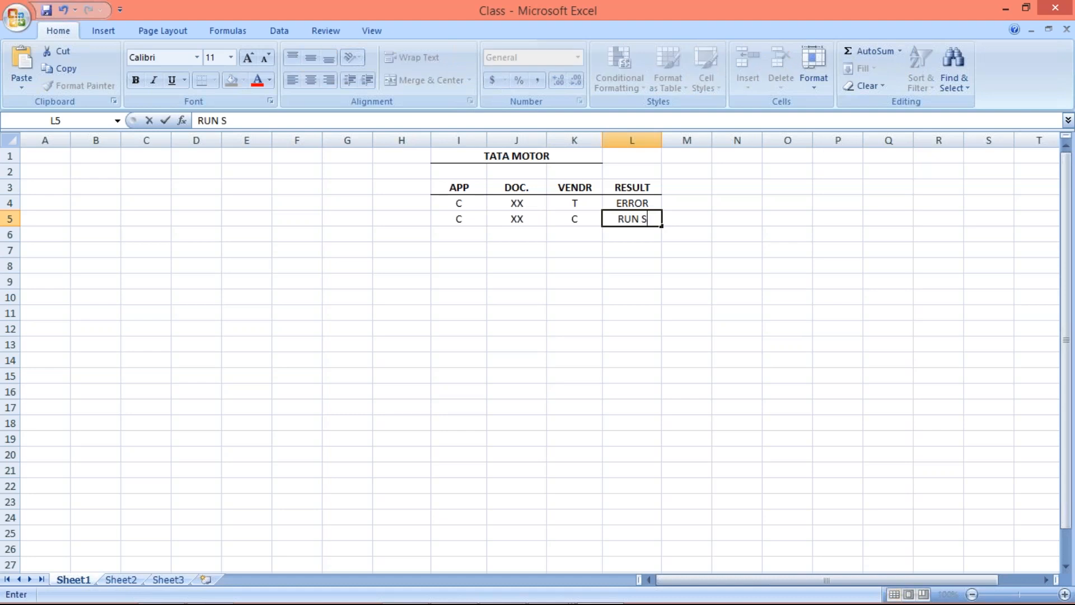
{"action": "type", "text": "UC."}
{"action": "key", "text": "Return"}
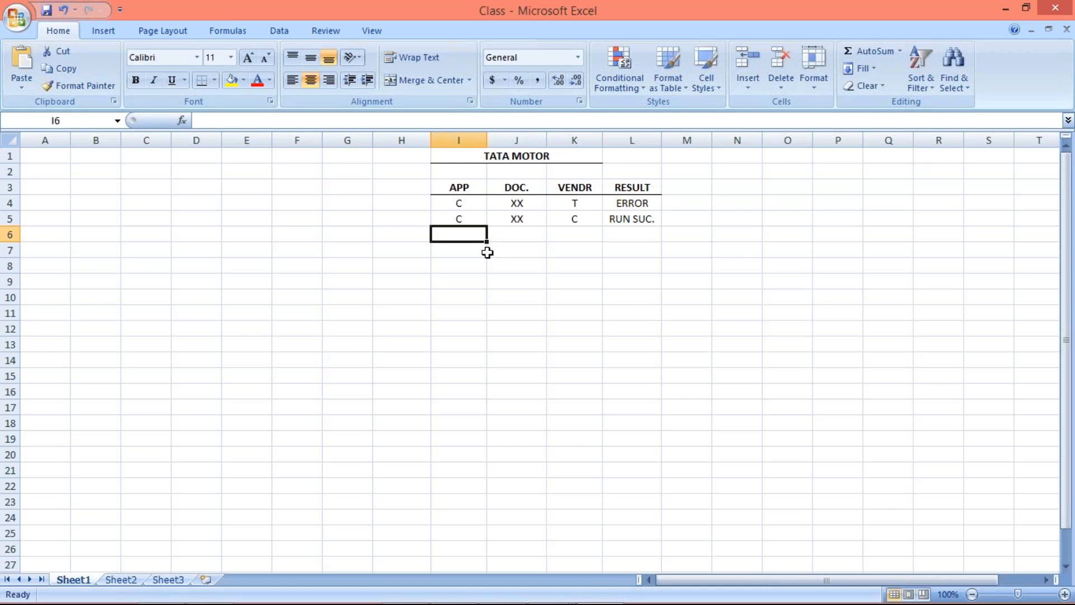
{"action": "key", "text": "alt"}
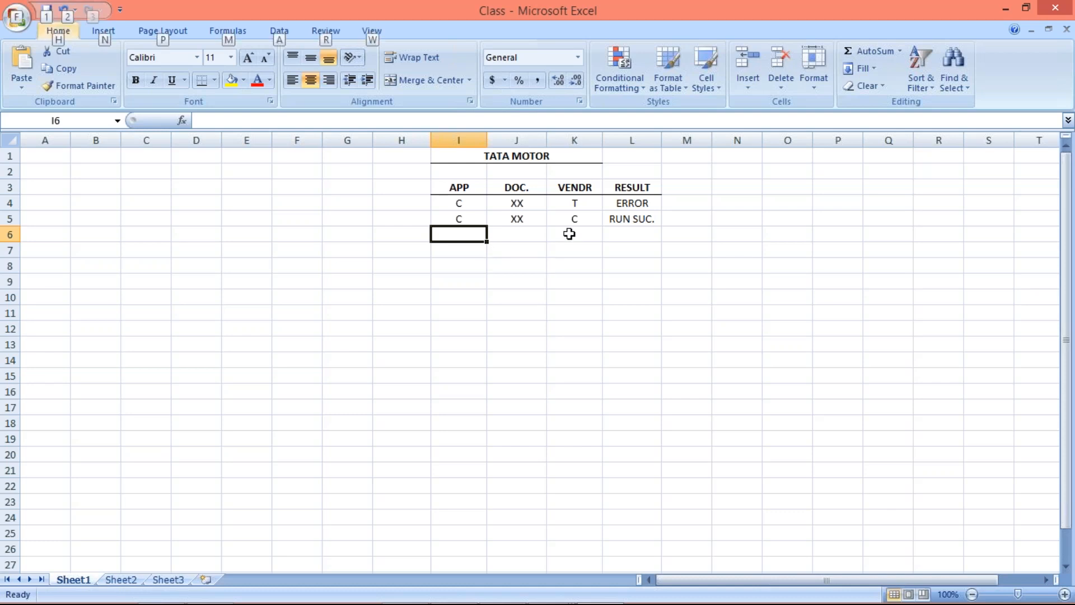
{"action": "key", "text": "alt+Tab"}
Enter a third test case in row 6 with APP C, DOC. T and VENDR C
{"action": "left_click", "coordinate": [569, 234]}
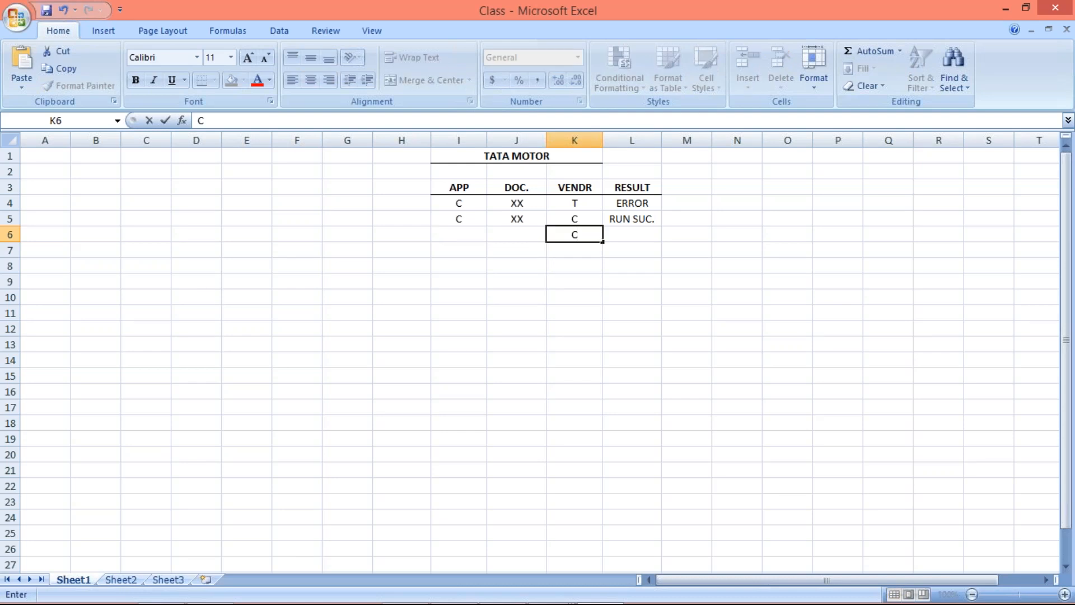
{"action": "key", "text": "Left"}
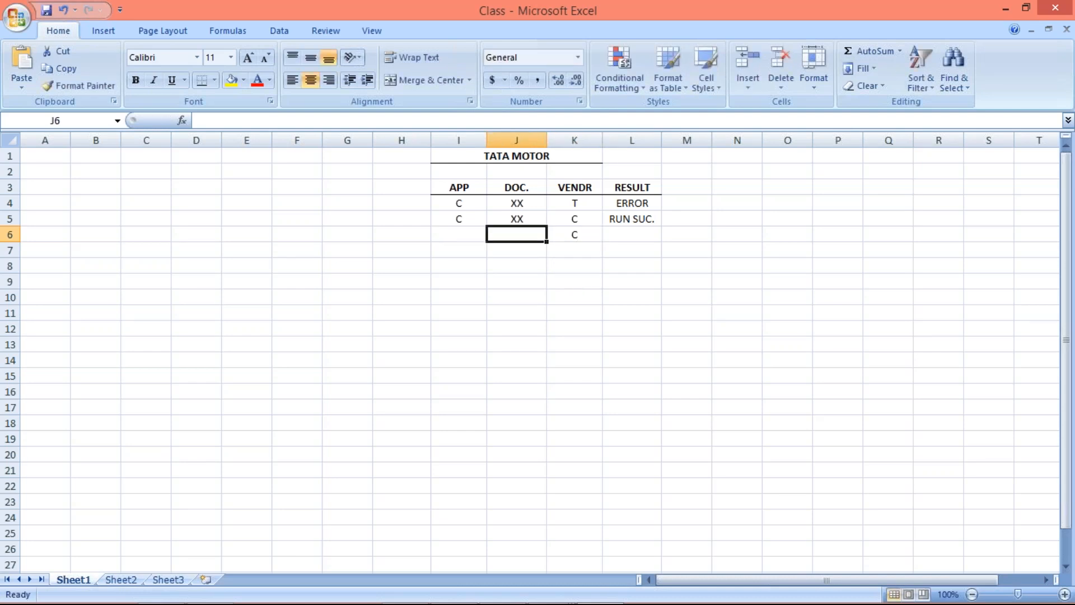
{"action": "type", "text": "T"}
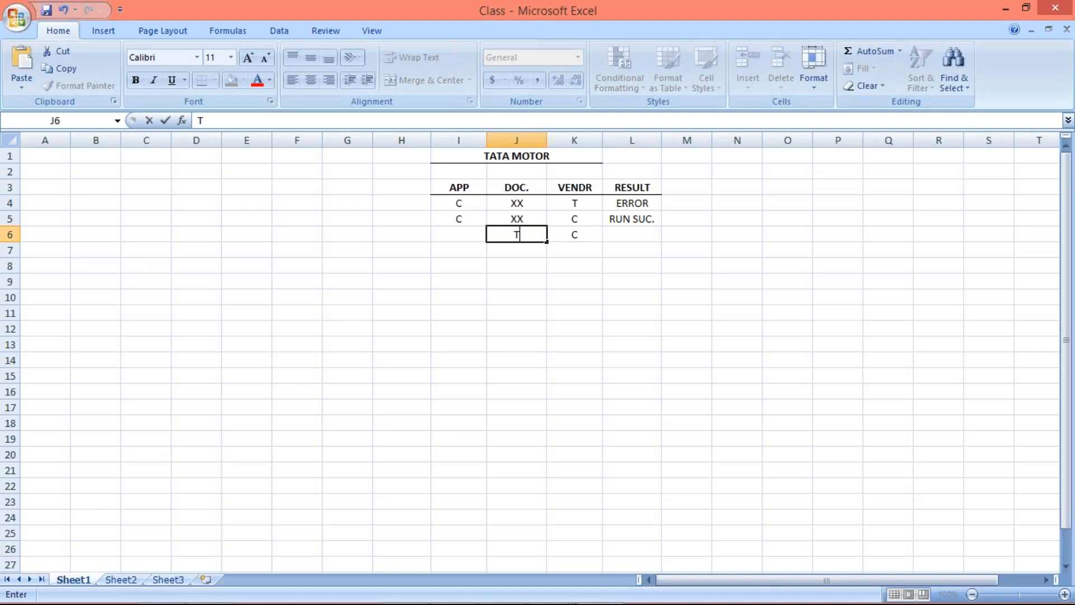
{"action": "key", "text": "Left"}
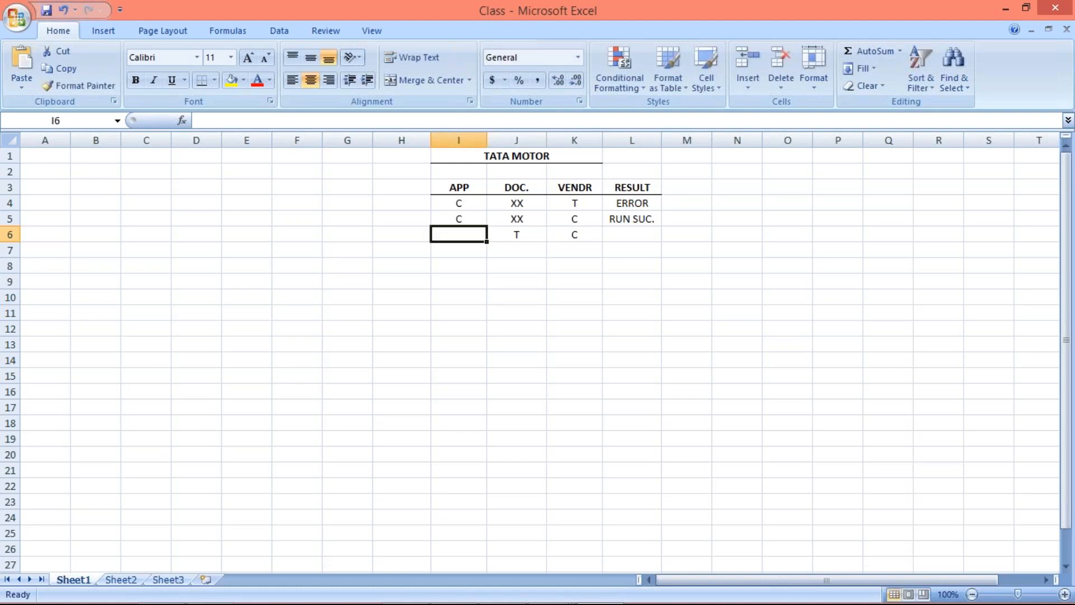
{"action": "type", "text": "T"}
{"action": "key", "text": "BackSpace"}
{"action": "type", "text": "C"}
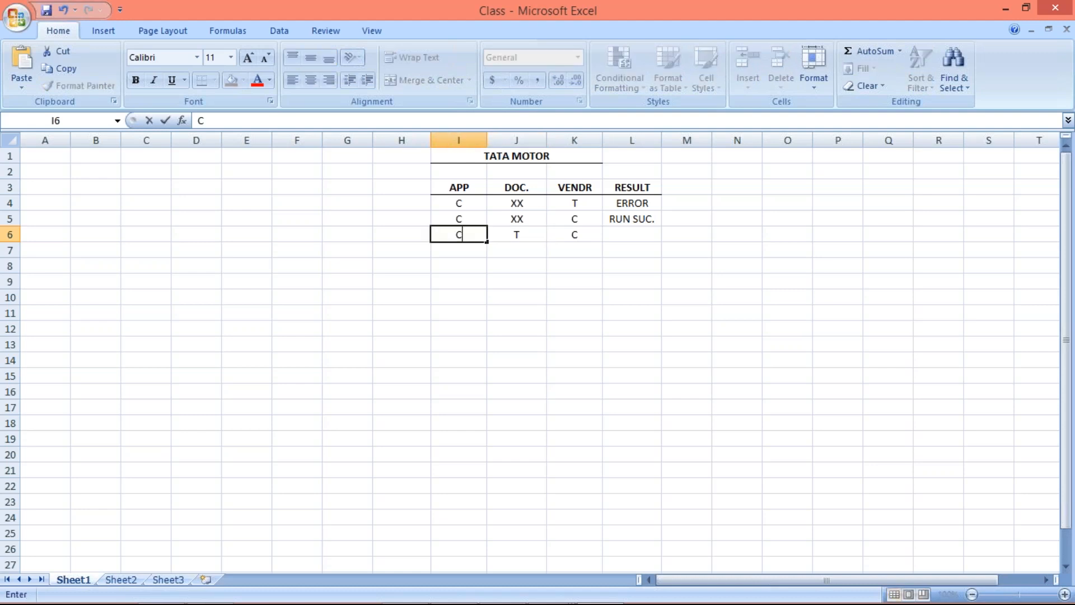
{"action": "key", "text": "Return"}
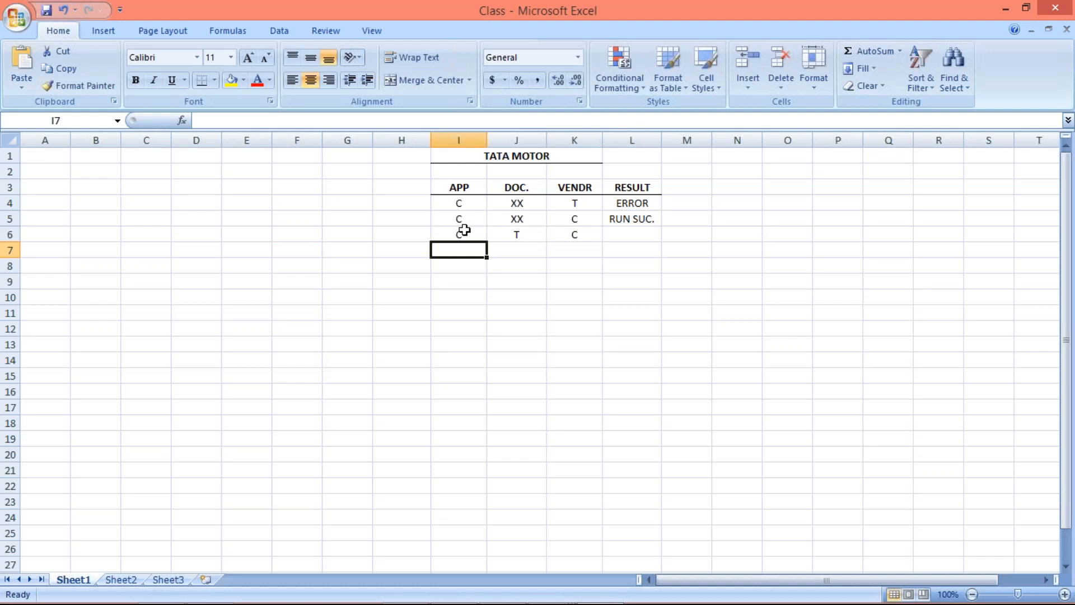
{"action": "left_click", "coordinate": [464, 230]}
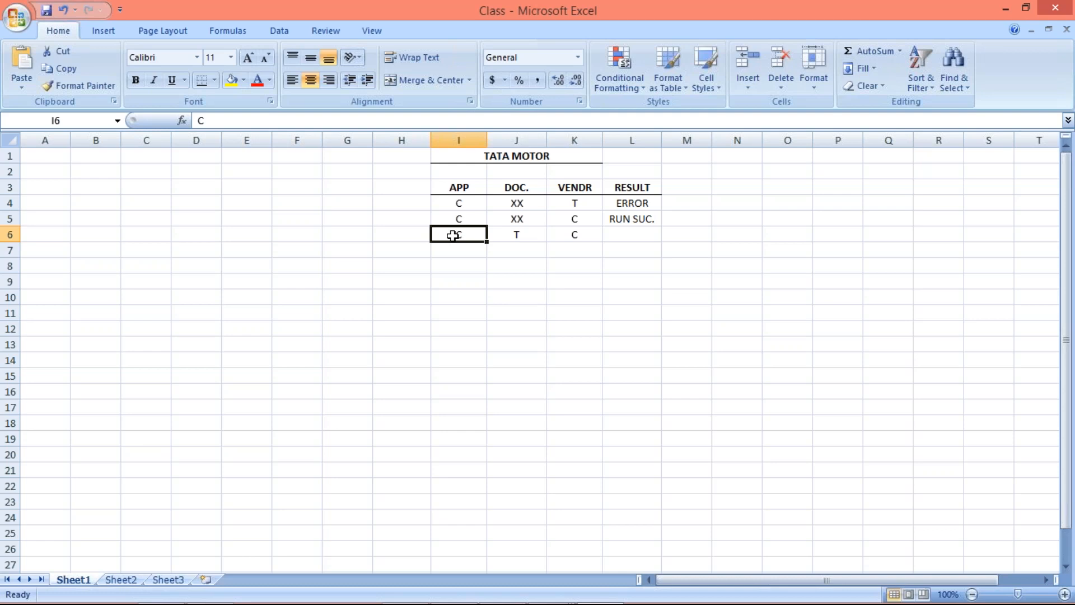
{"action": "left_click", "coordinate": [511, 236]}
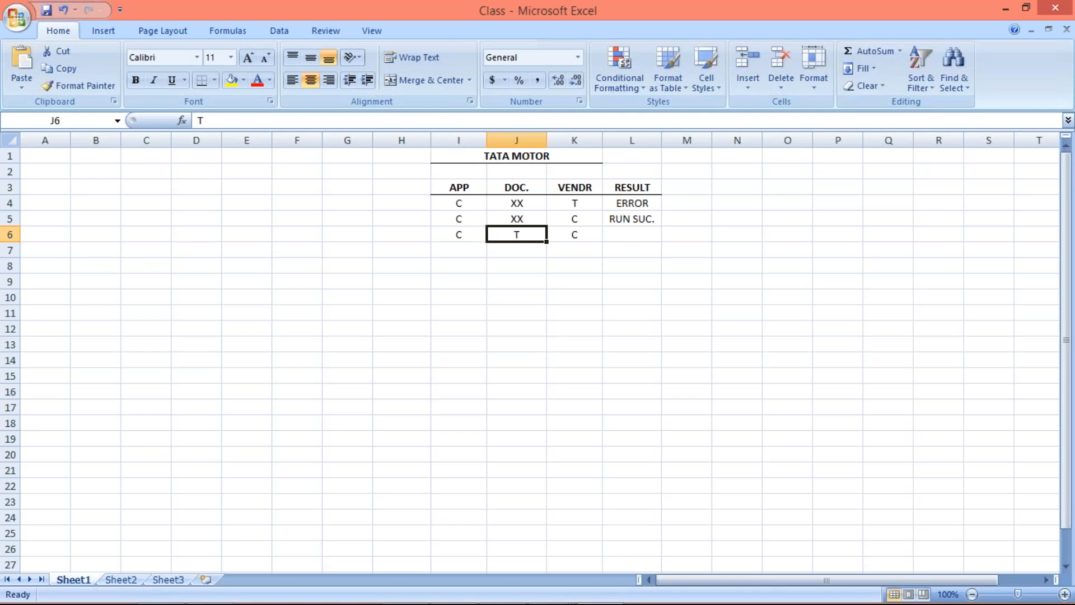
{"action": "left_click", "coordinate": [571, 237]}
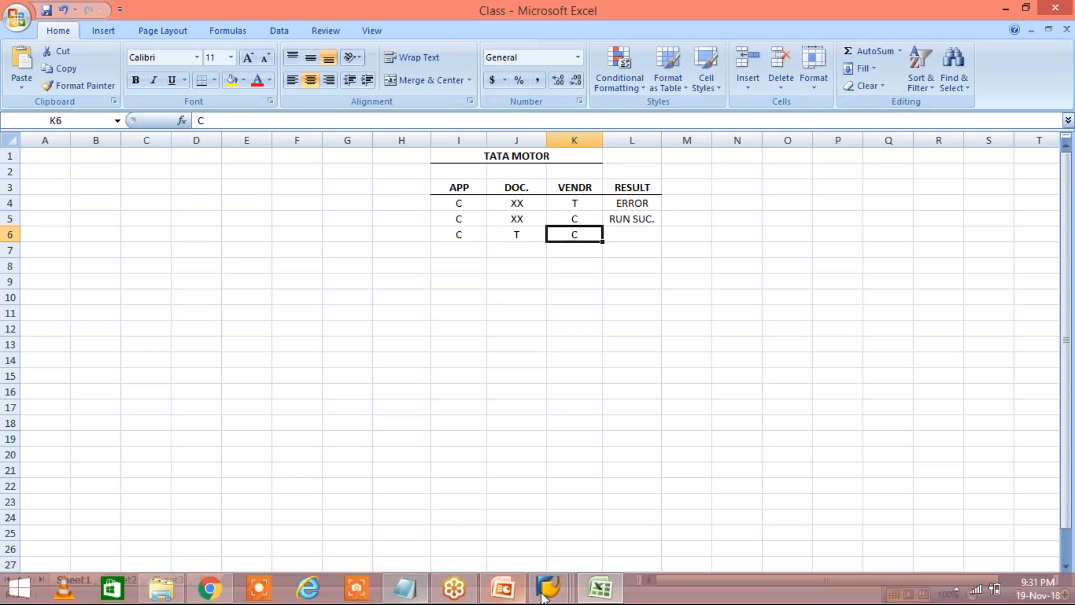
Switch to the SAP Change Vendor session, set the TM02 vendor's payment methods to only C and save the vendor
{"action": "mouse_move", "coordinate": [548, 591]}
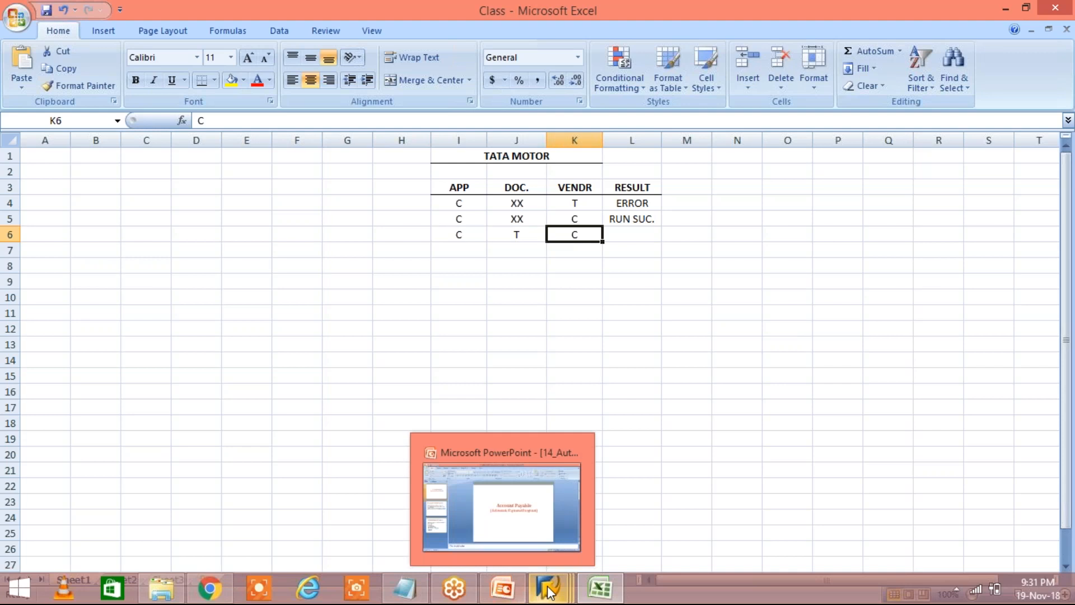
{"action": "left_click", "coordinate": [549, 591]}
{"action": "left_click", "coordinate": [681, 528]}
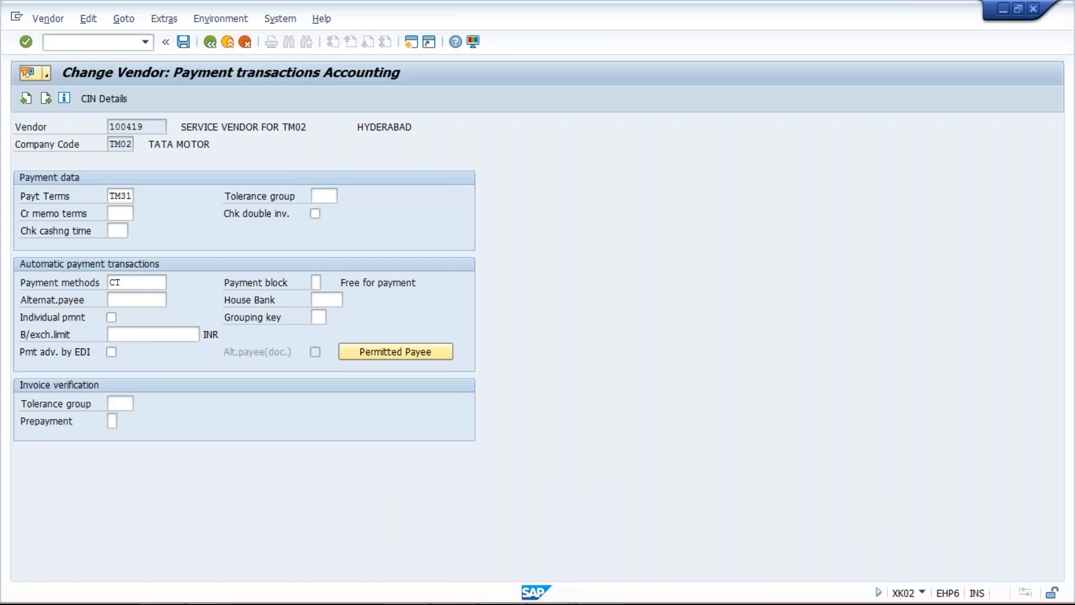
{"action": "left_click", "coordinate": [116, 283]}
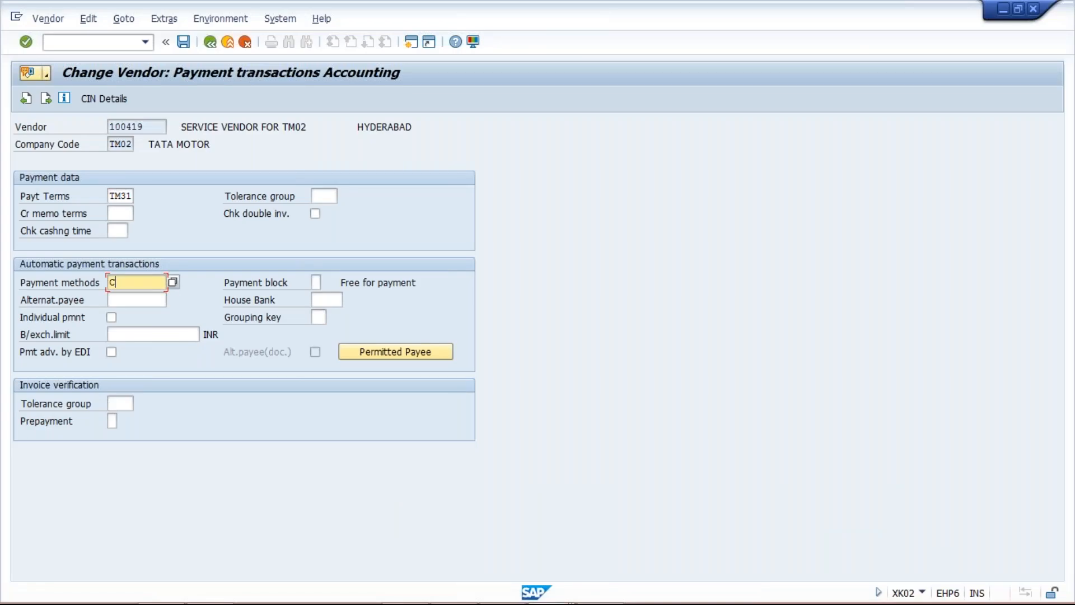
{"action": "key", "text": "Return"}
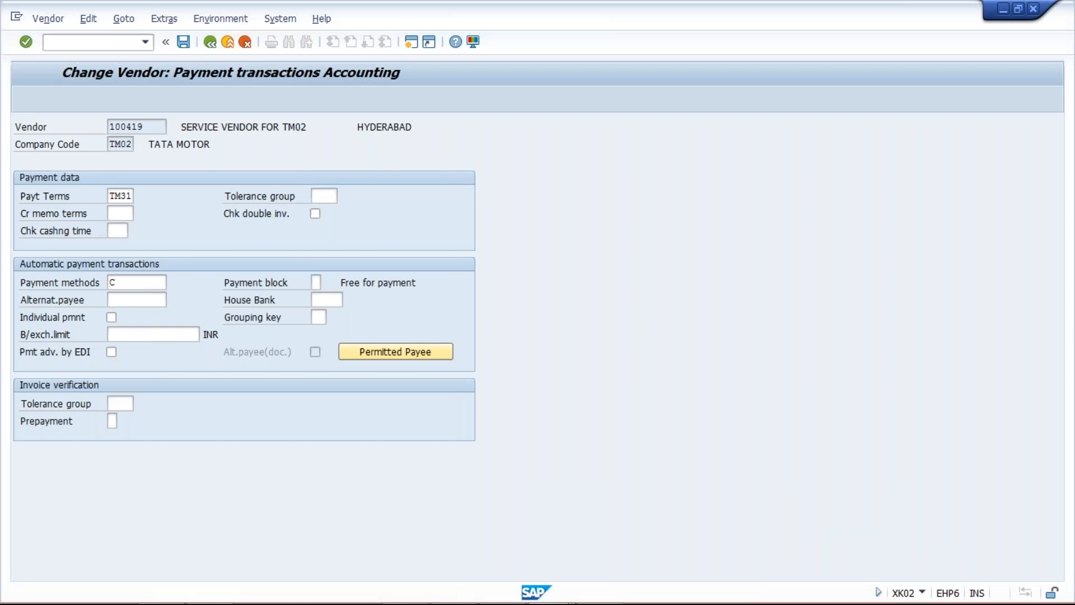
{"action": "key", "text": "ctrl+s"}
In the vendor line item session, set the open invoice's payment method to T, save it and refresh the list
{"action": "mouse_move", "coordinate": [472, 572]}
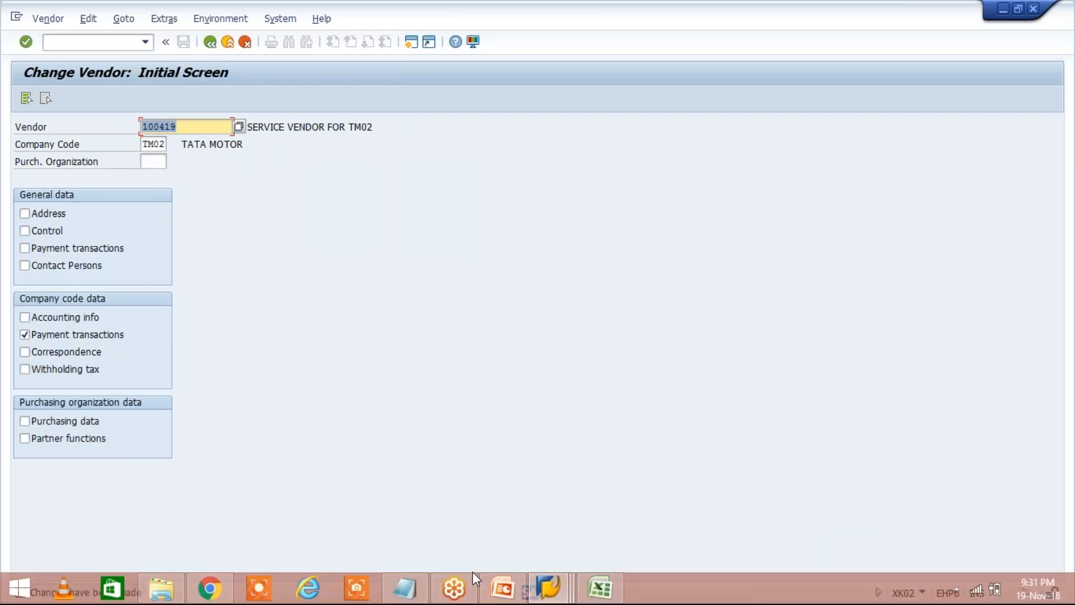
{"action": "left_click", "coordinate": [561, 595]}
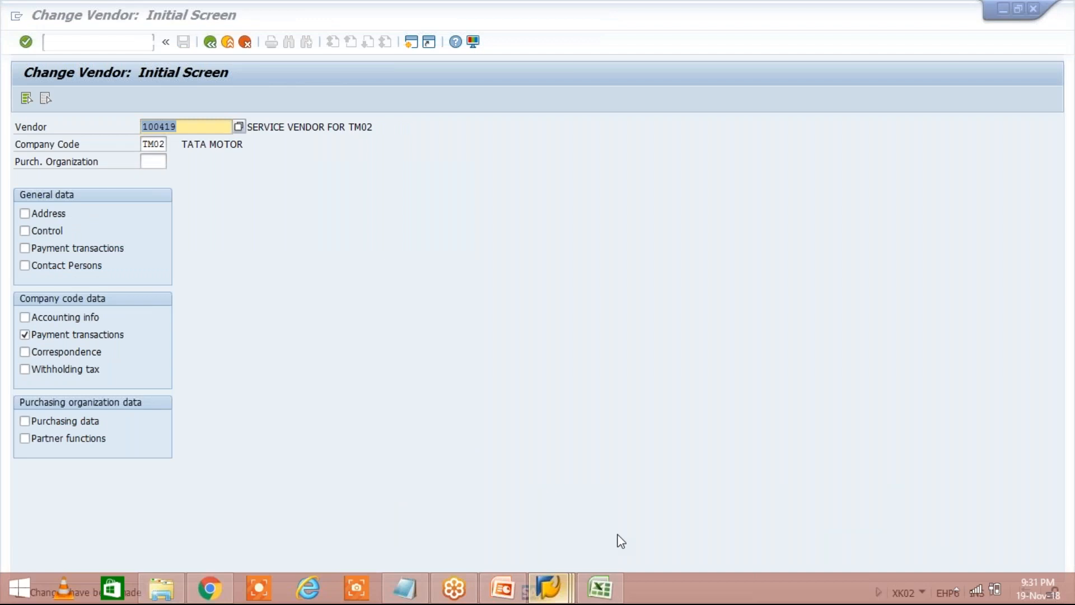
{"action": "left_click", "coordinate": [605, 515]}
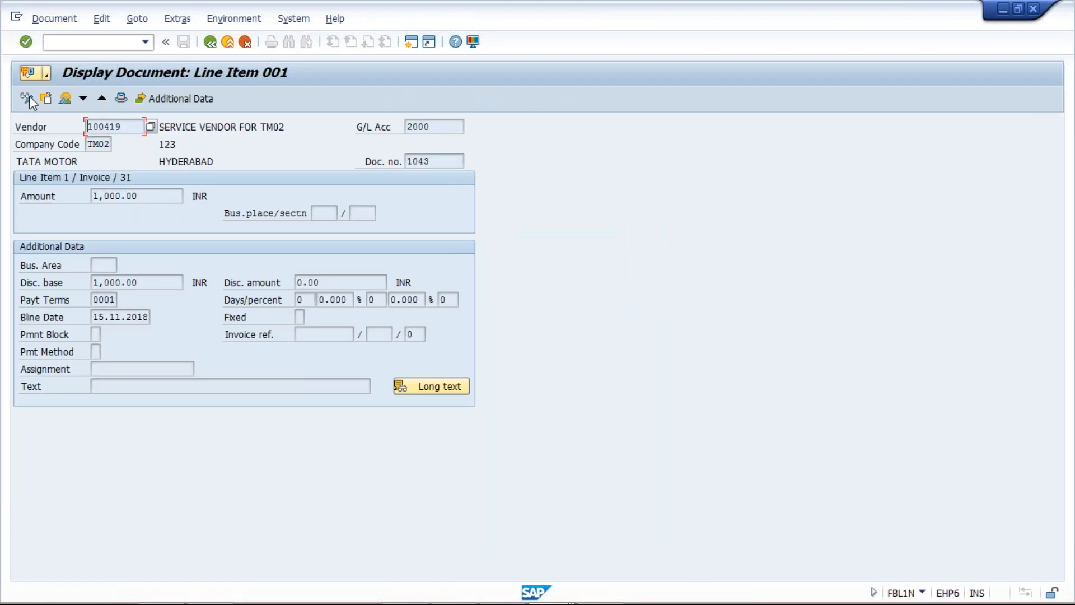
{"action": "left_click", "coordinate": [27, 98]}
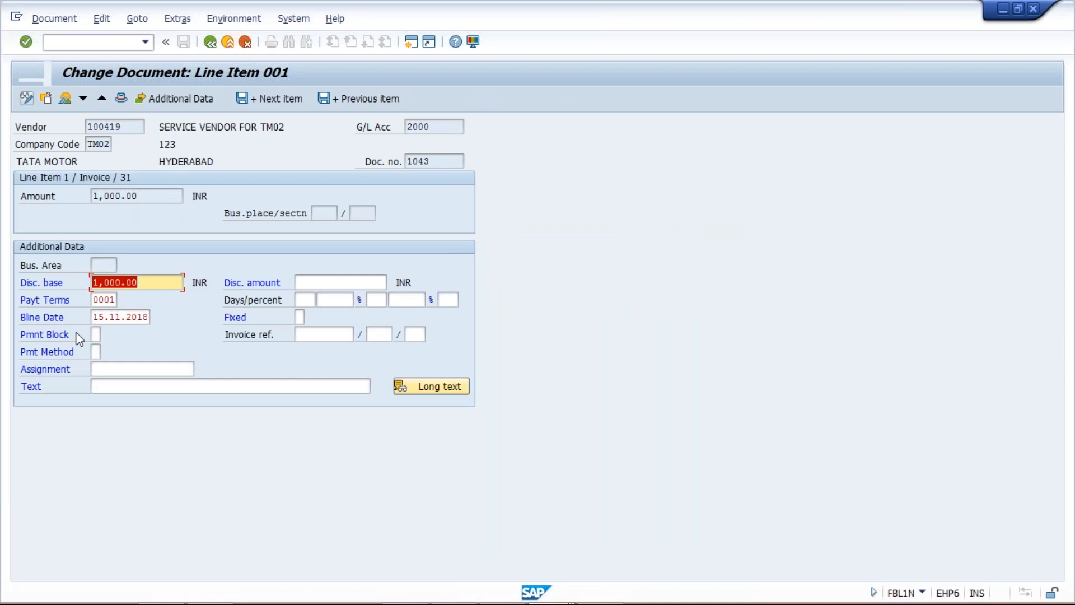
{"action": "left_click", "coordinate": [95, 352]}
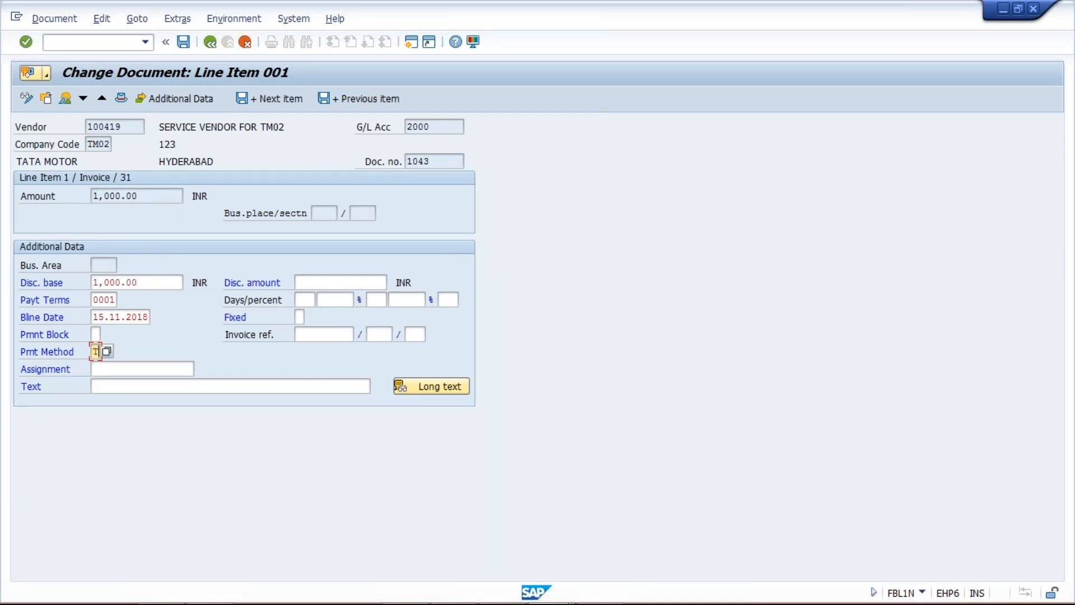
{"action": "type", "text": "T"}
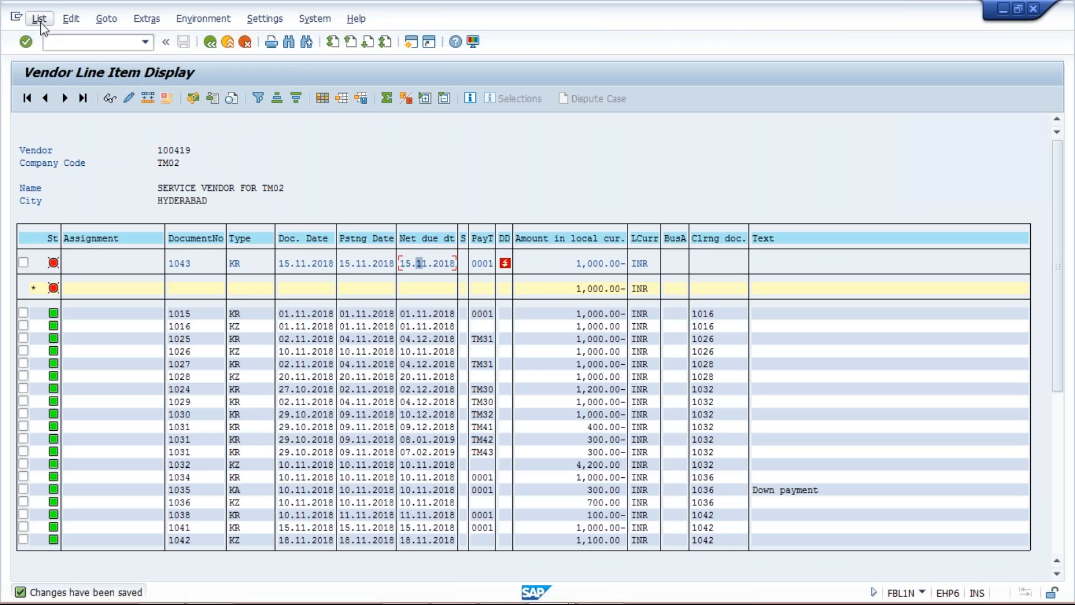
{"action": "left_click", "coordinate": [39, 20]}
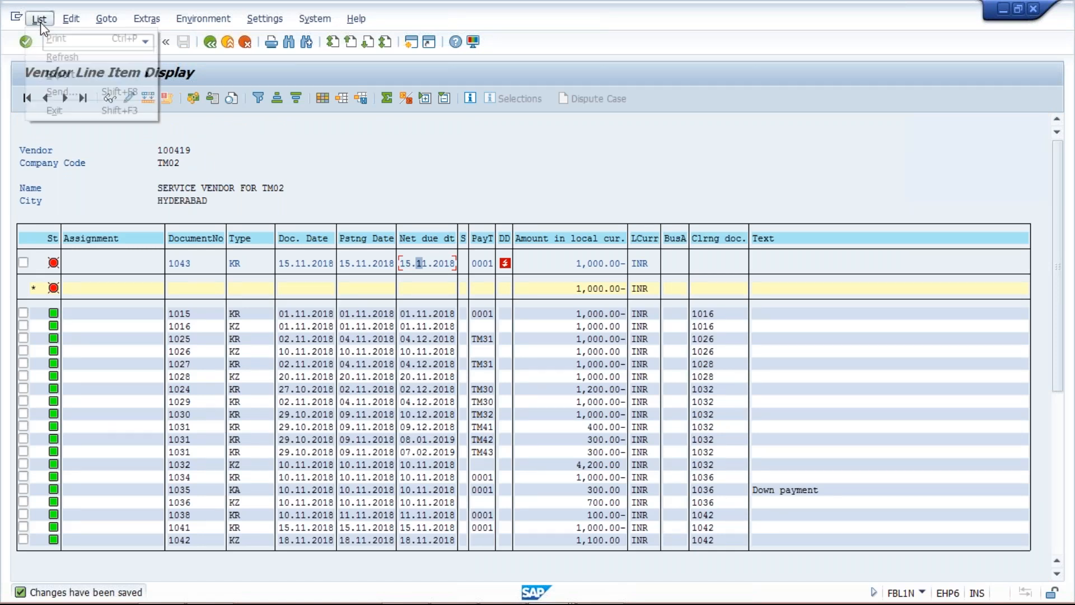
{"action": "left_click", "coordinate": [54, 57]}
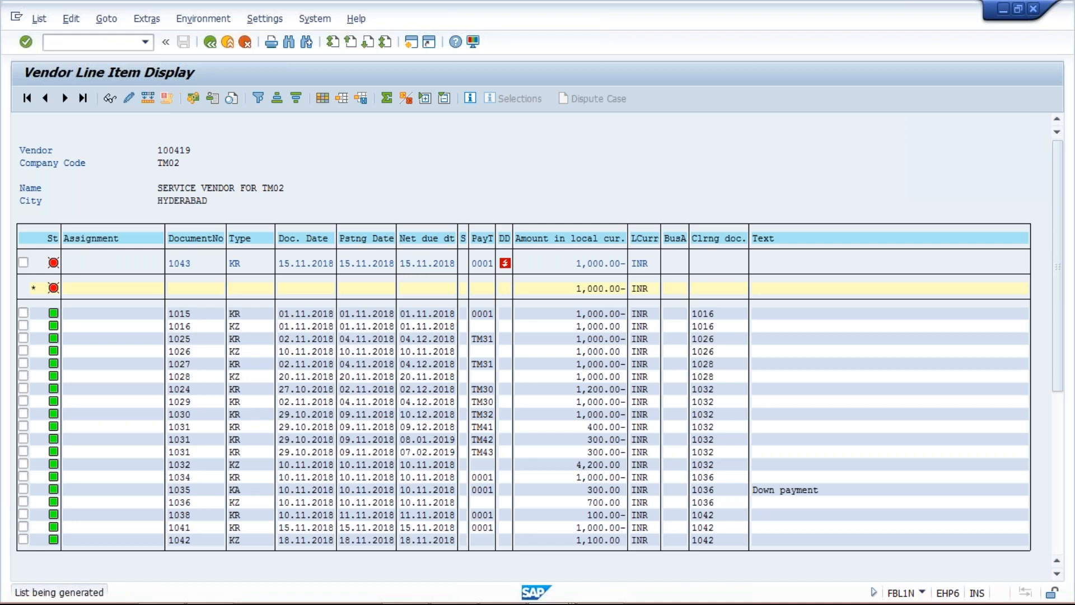
Switch to the SAP F110 session, leave the job log and delete the existing payment proposal for run TM02A
{"action": "mouse_move", "coordinate": [555, 598]}
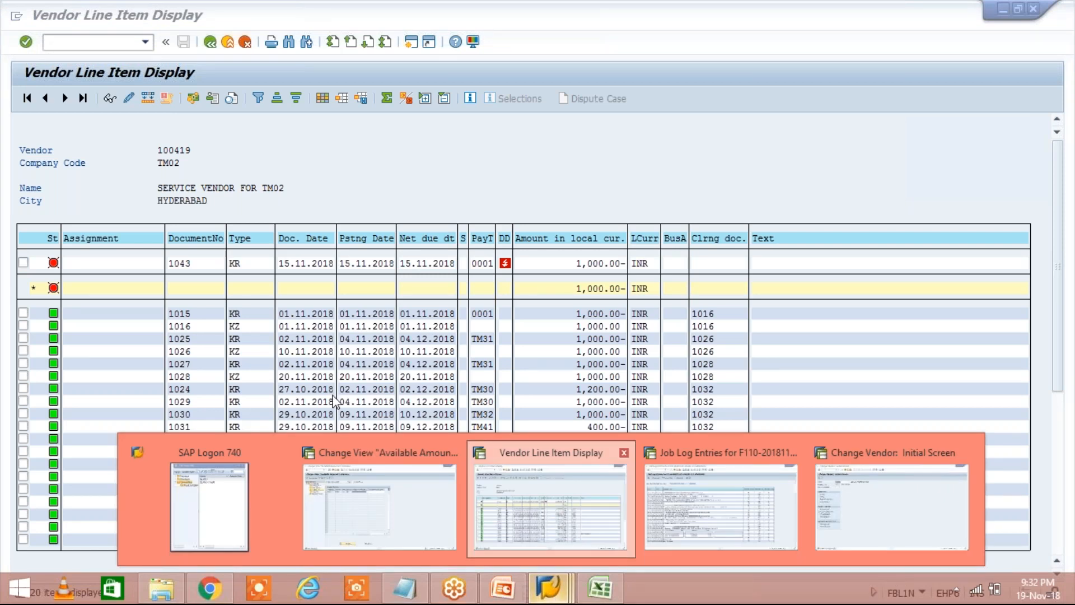
{"action": "left_click", "coordinate": [720, 504]}
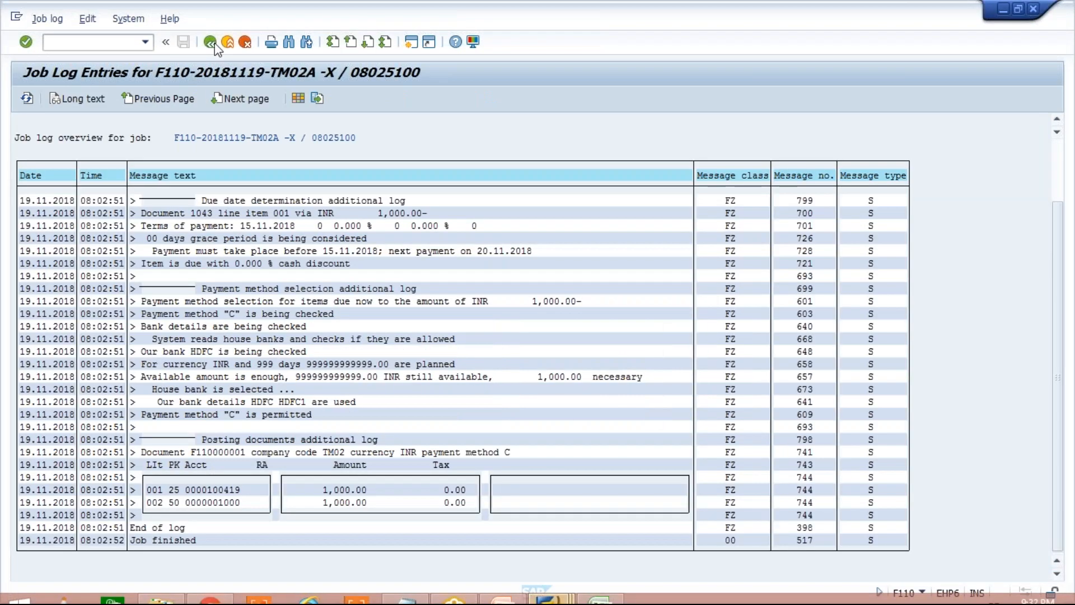
{"action": "left_click", "coordinate": [211, 43]}
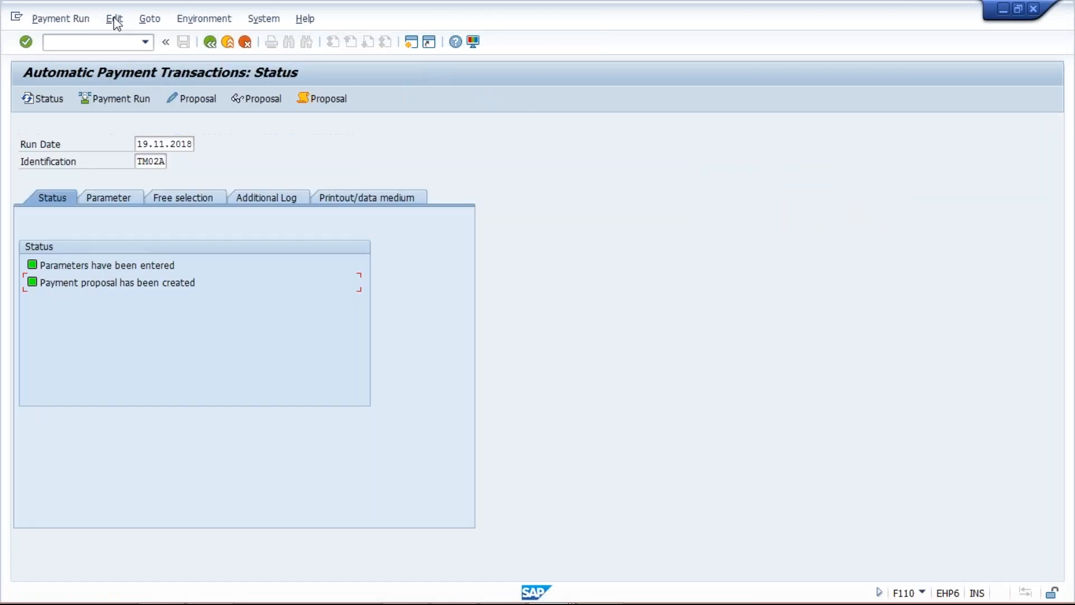
{"action": "left_click", "coordinate": [114, 18]}
{"action": "mouse_move", "coordinate": [124, 58]}
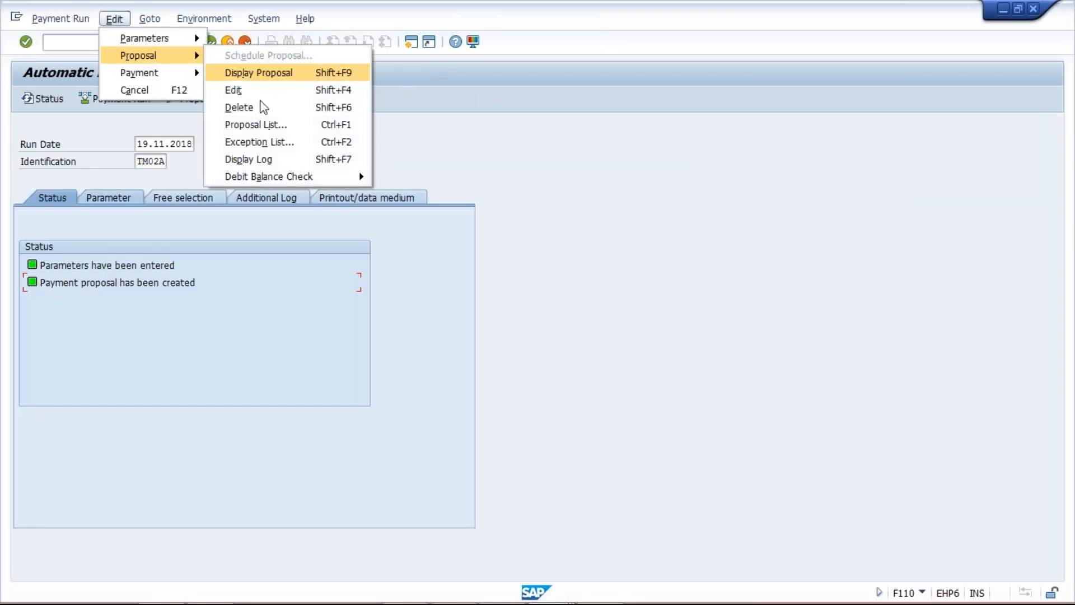
{"action": "left_click", "coordinate": [239, 107]}
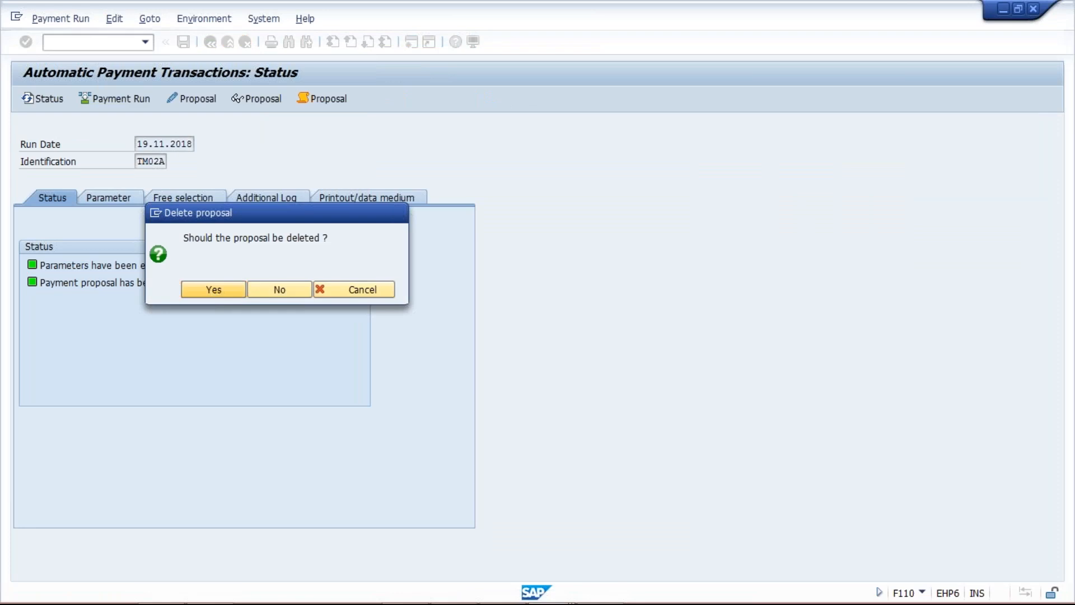
{"action": "key", "text": "Return"}
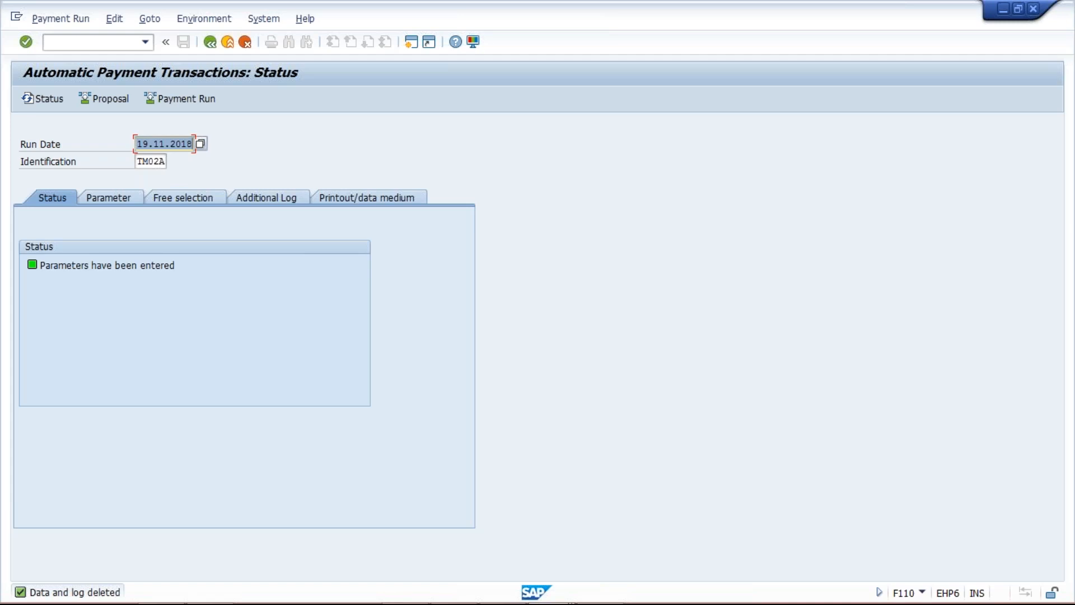
Create a new payment proposal for run TM02A with immediate start and display its proposal log
{"action": "left_click", "coordinate": [108, 104]}
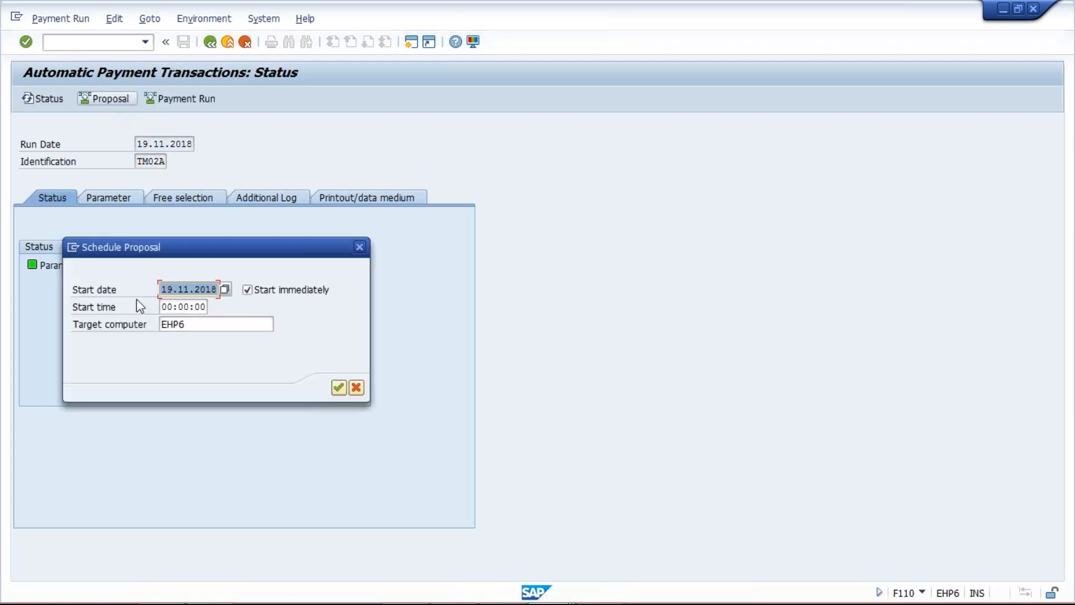
{"action": "key", "text": "Return"}
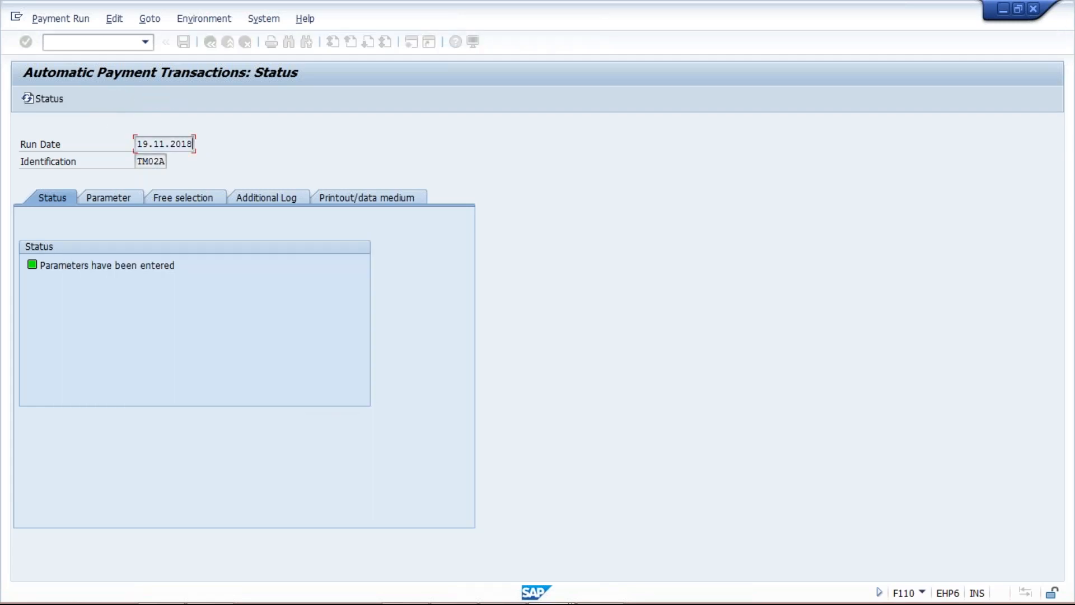
{"action": "key", "text": "Return"}
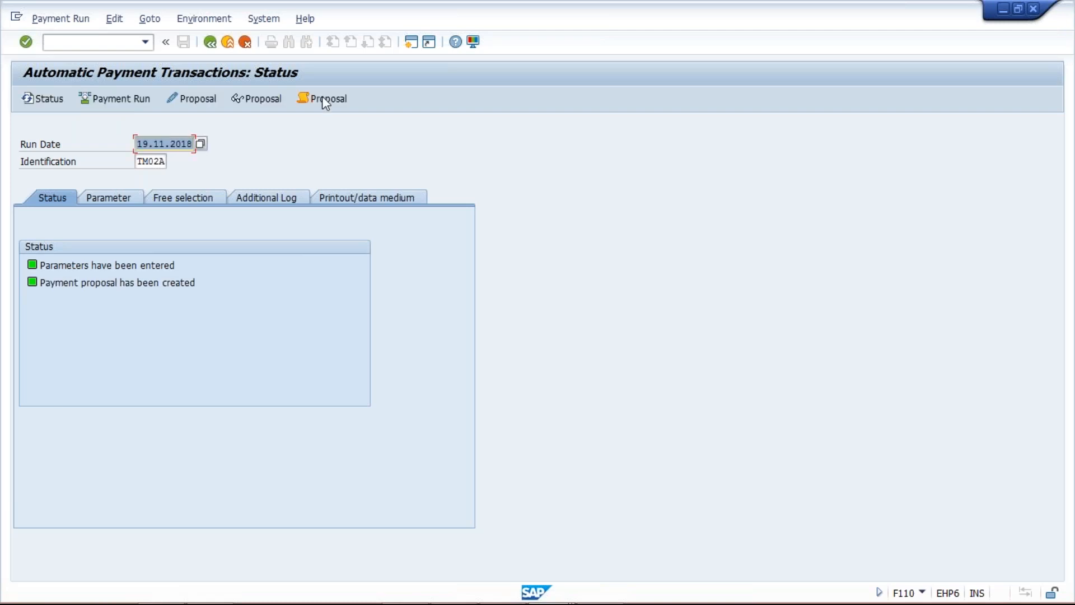
{"action": "left_click", "coordinate": [321, 95]}
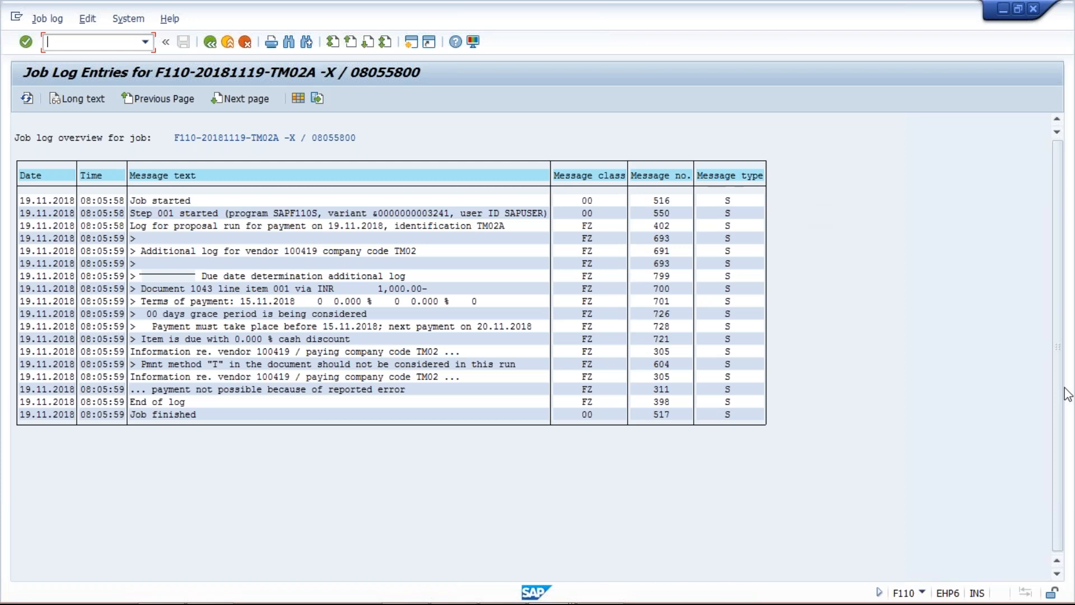
{"action": "key", "text": "F3"}
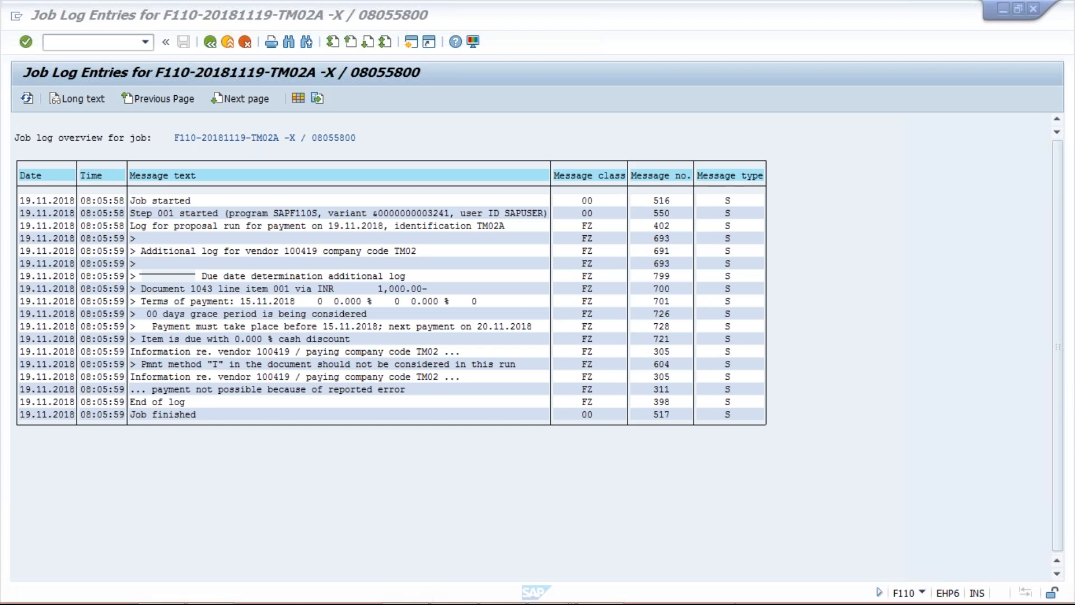
Switch to the Excel workbook and review the APP, DOC. and VENDR payment methods of the test case in row 6
{"action": "mouse_move", "coordinate": [742, 594]}
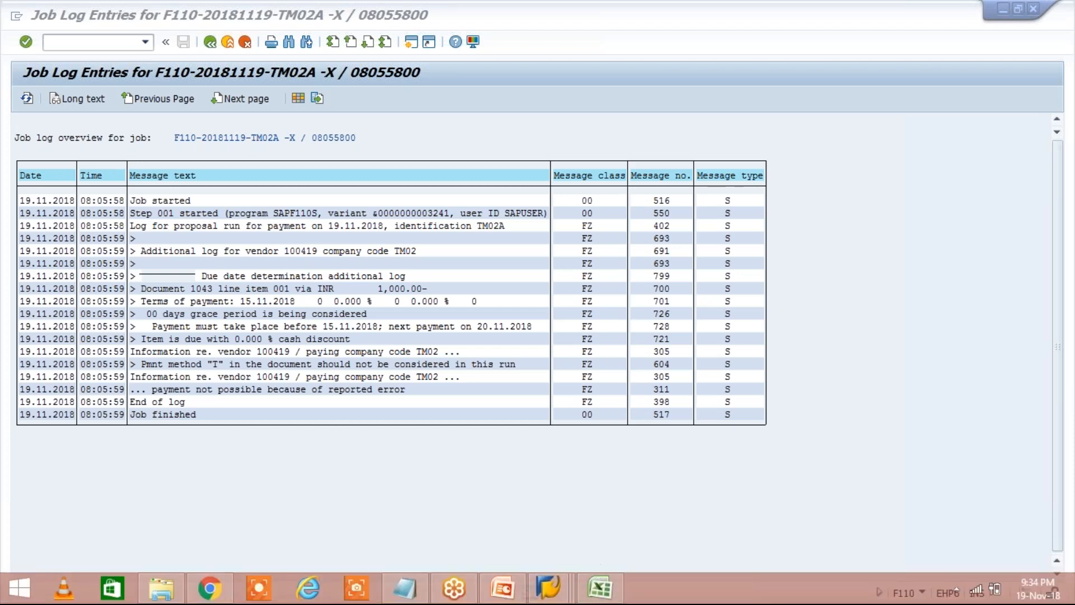
{"action": "mouse_move", "coordinate": [605, 588]}
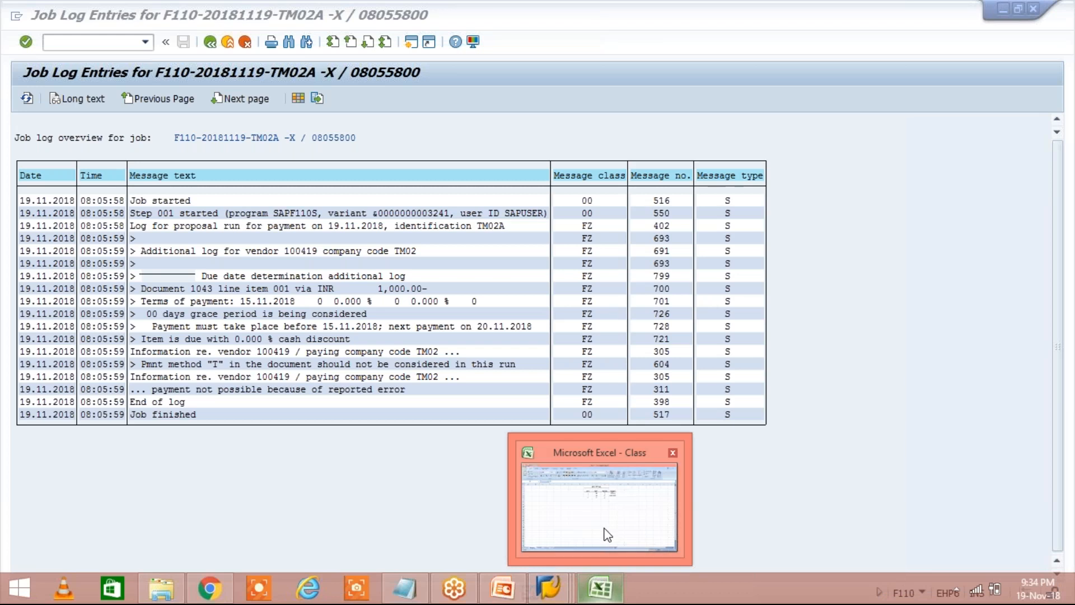
{"action": "mouse_move", "coordinate": [607, 535]}
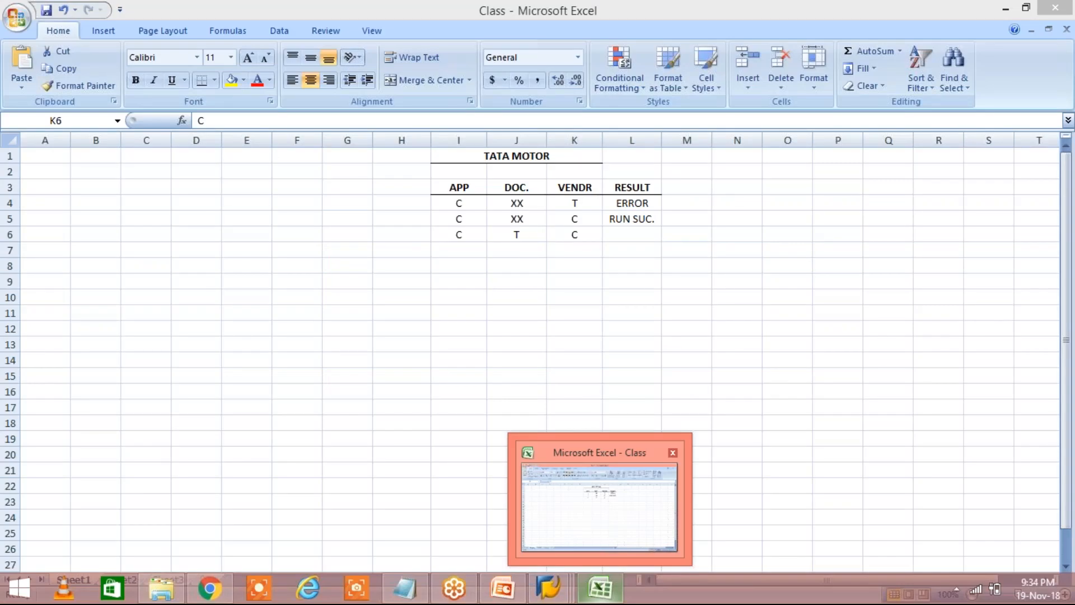
{"action": "left_click", "coordinate": [608, 535]}
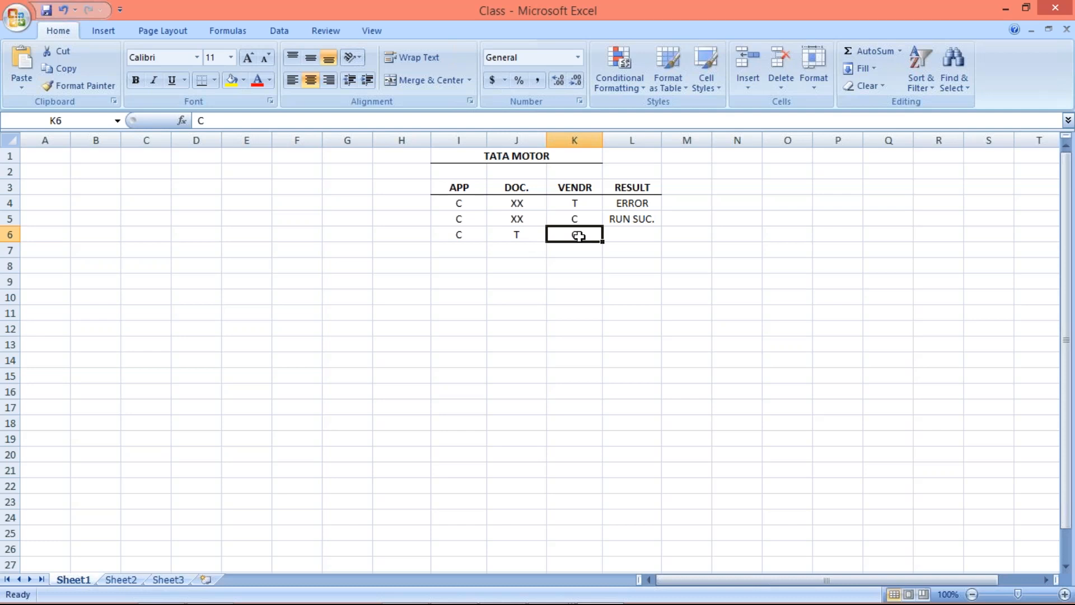
{"action": "left_click", "coordinate": [528, 235]}
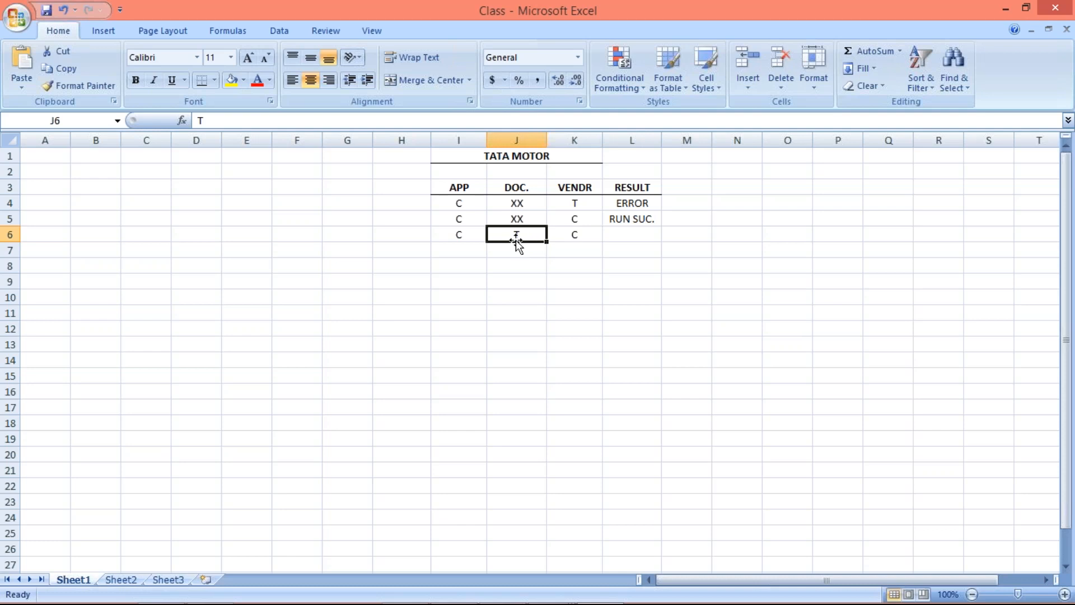
{"action": "left_click", "coordinate": [452, 235]}
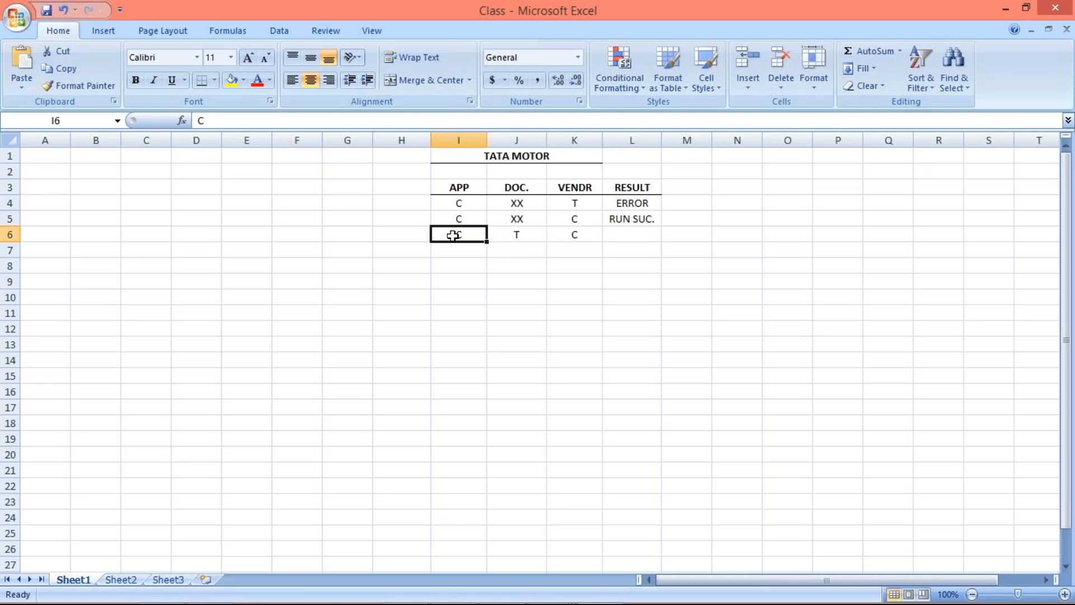
{"action": "left_click", "coordinate": [515, 238]}
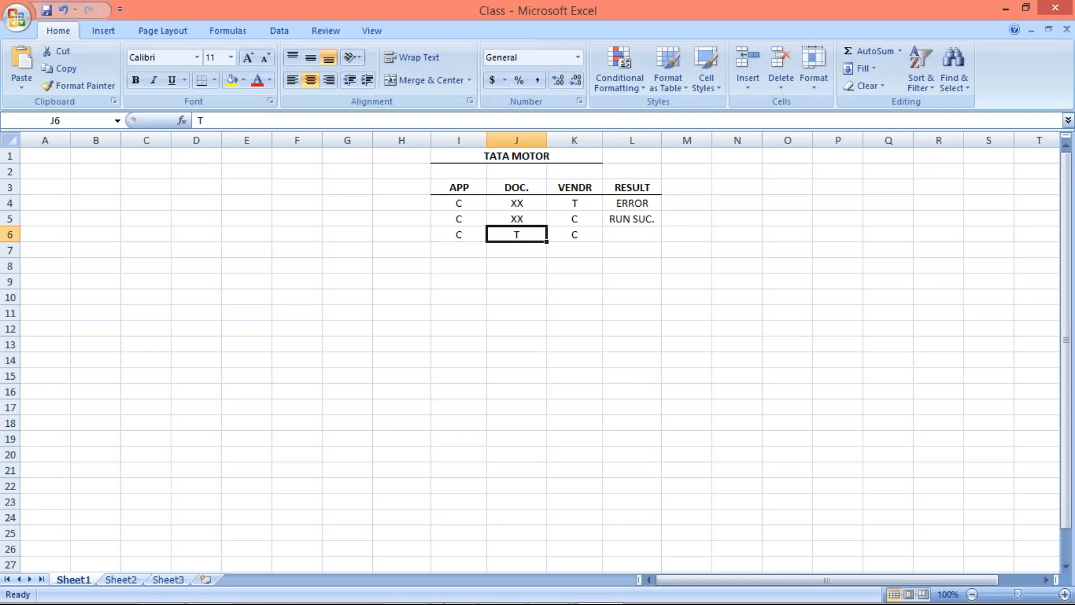
Switch to the SAP Vendor Line Item Display session and check the open invoice's line item
{"action": "mouse_move", "coordinate": [553, 596]}
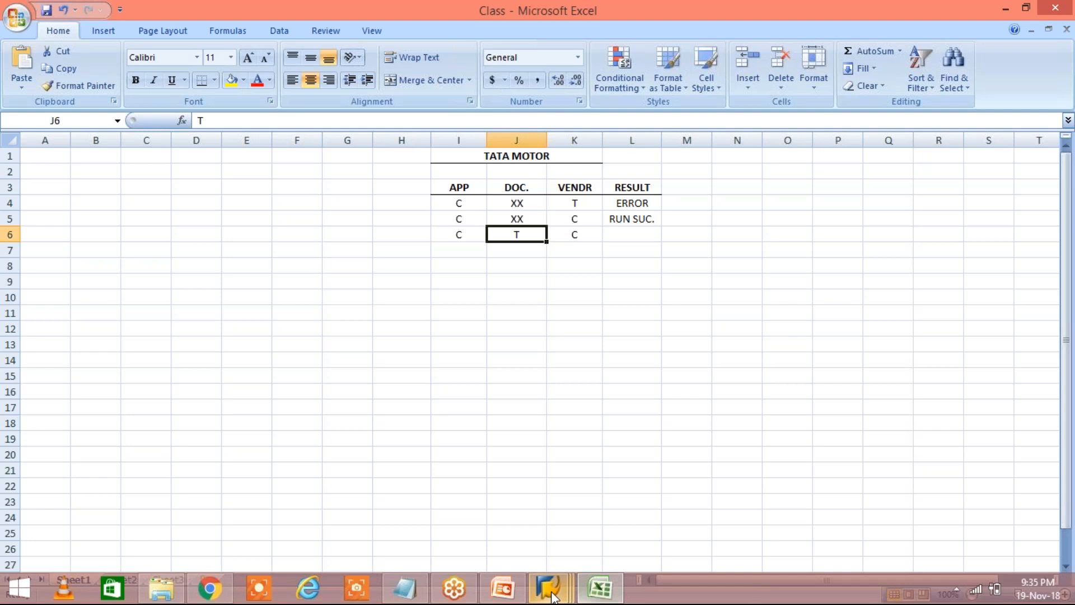
{"action": "left_click", "coordinate": [552, 595]}
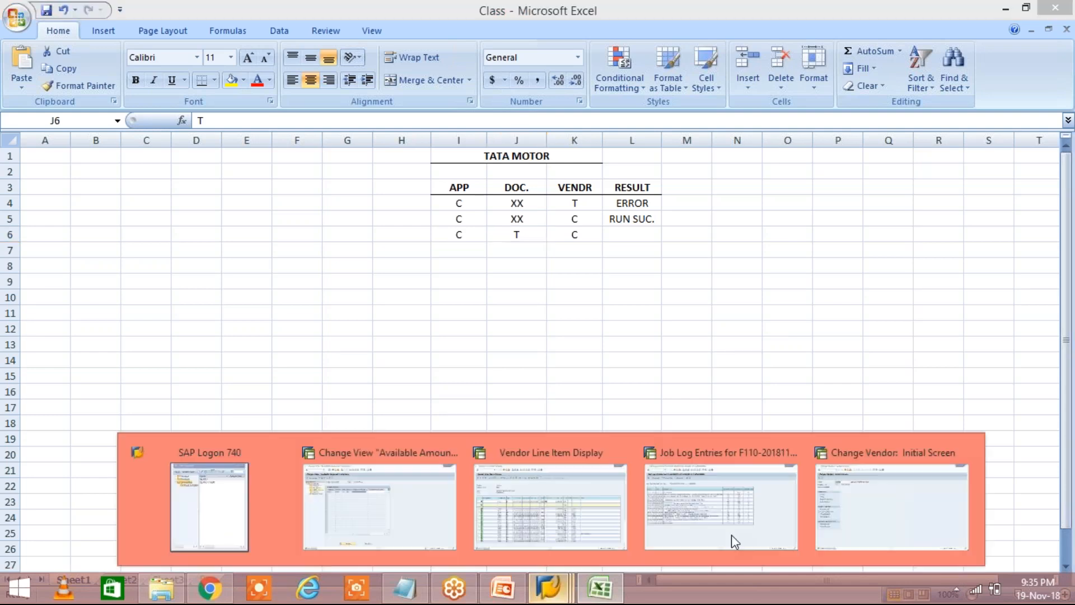
{"action": "left_click", "coordinate": [550, 507]}
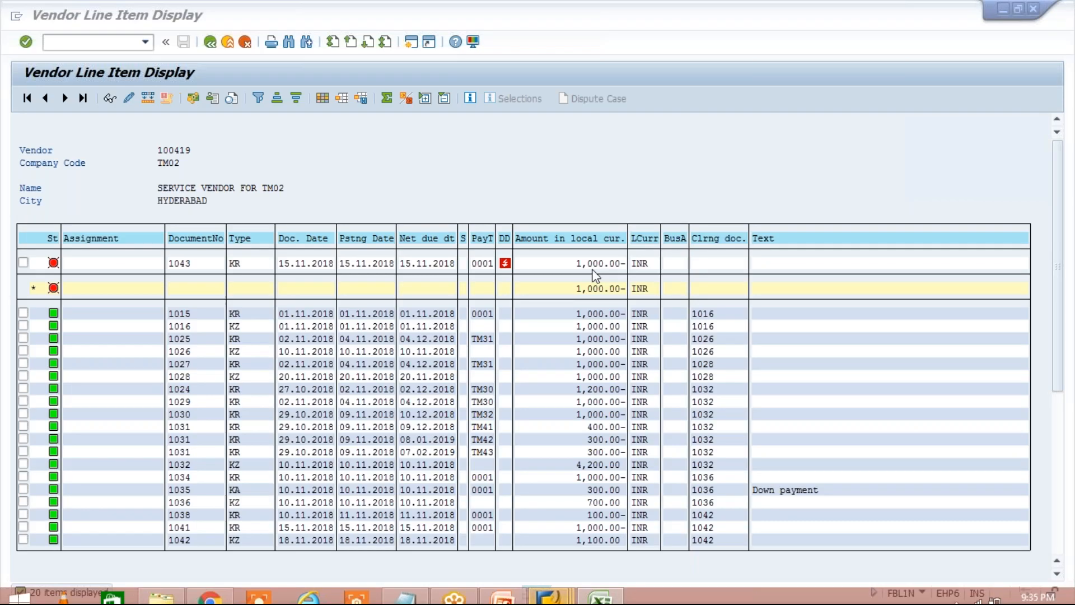
{"action": "left_click", "coordinate": [592, 269]}
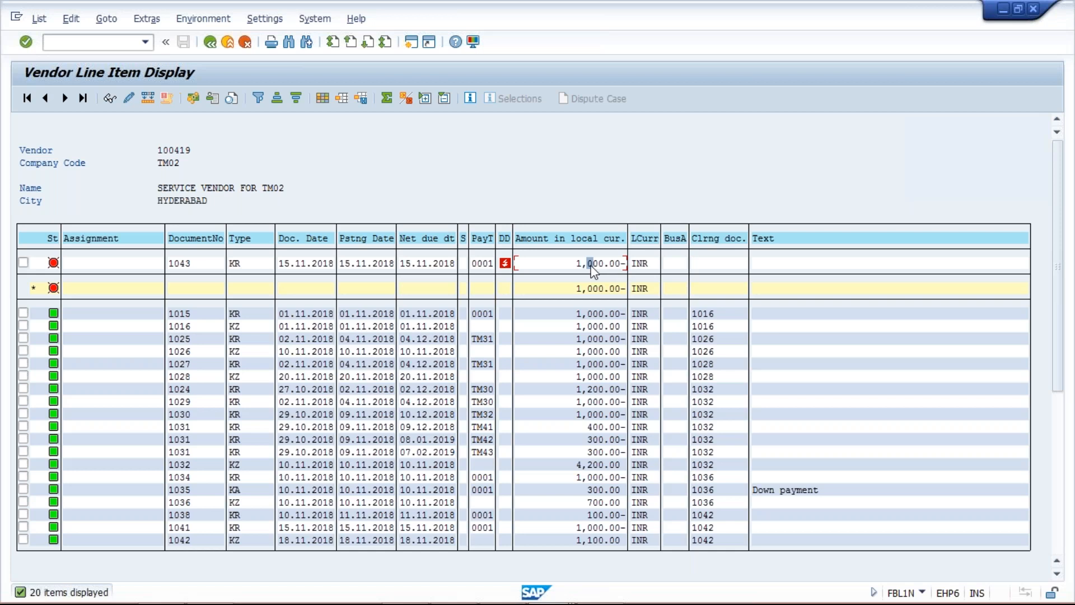
Return to Excel and compare row 6's document payment method with its APP and VENDR methods
{"action": "key", "text": "alt+Tab"}
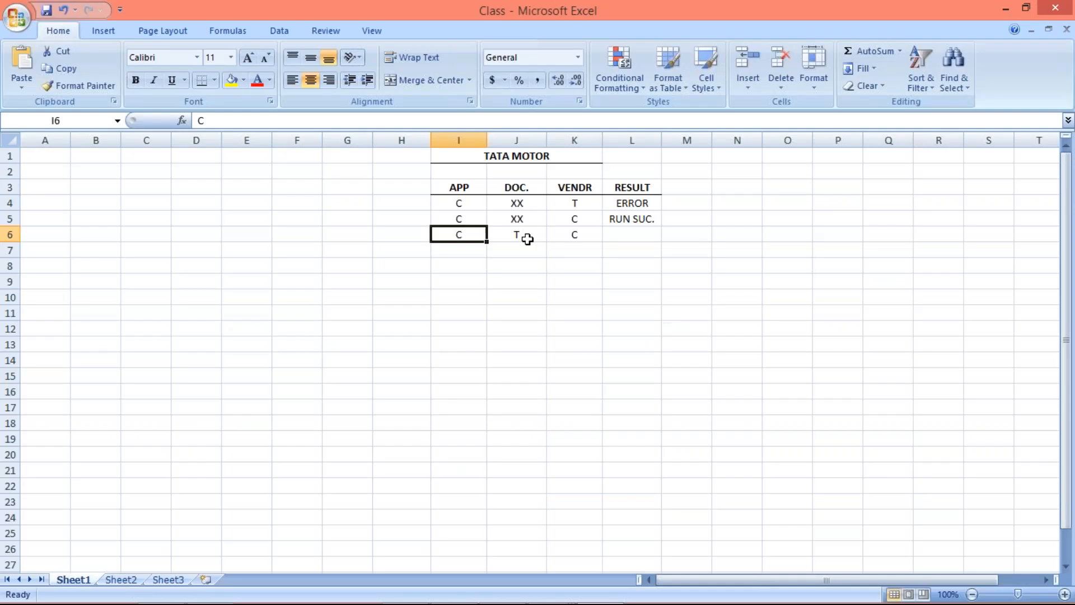
{"action": "left_click", "coordinate": [527, 239]}
{"action": "left_click", "coordinate": [474, 234]}
{"action": "left_click", "coordinate": [502, 233]}
{"action": "left_click", "coordinate": [470, 237]}
{"action": "left_click", "coordinate": [516, 234]}
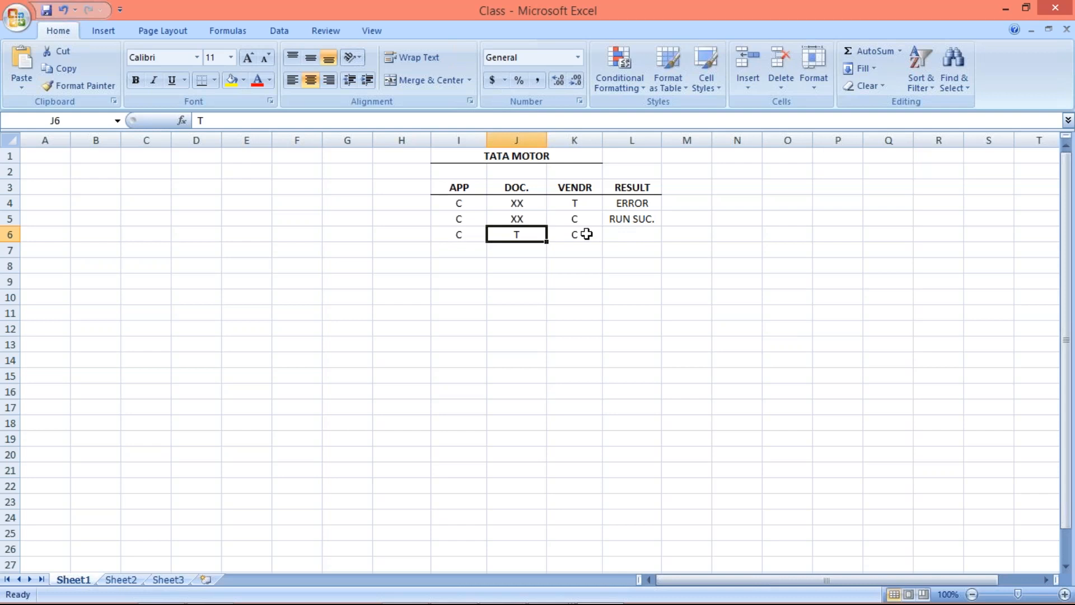
{"action": "left_click", "coordinate": [586, 234]}
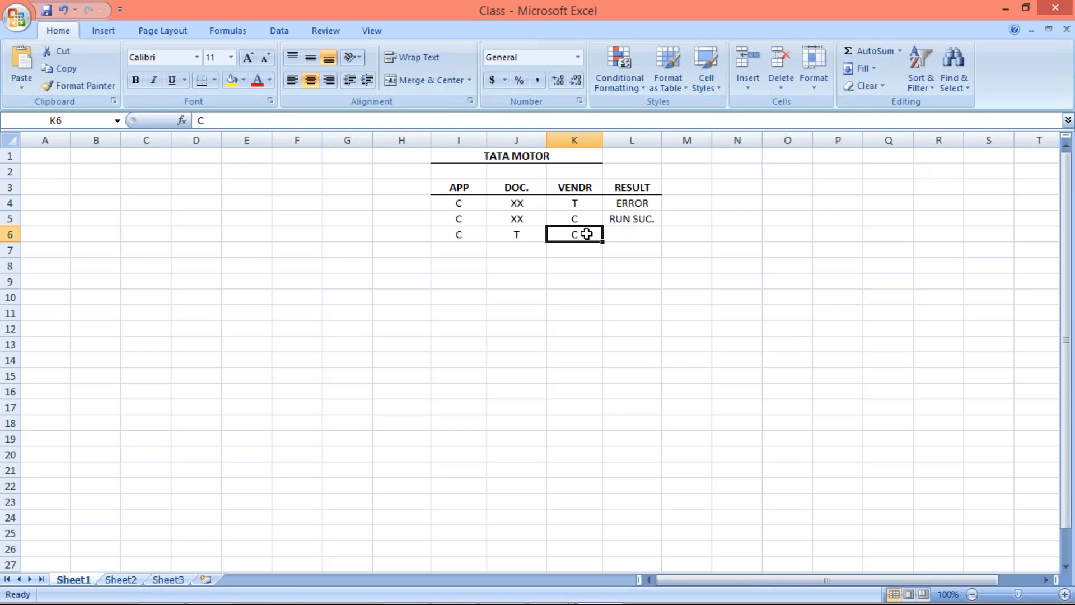
{"action": "left_click", "coordinate": [520, 236]}
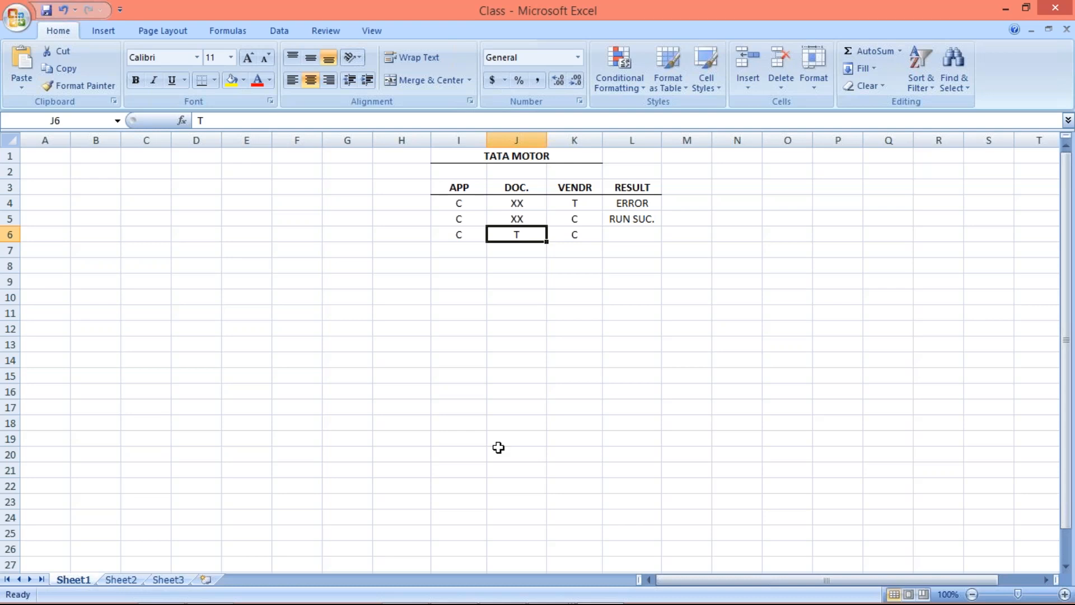
Record ERROR as the result of the test case in row 6
{"action": "mouse_move", "coordinate": [490, 603]}
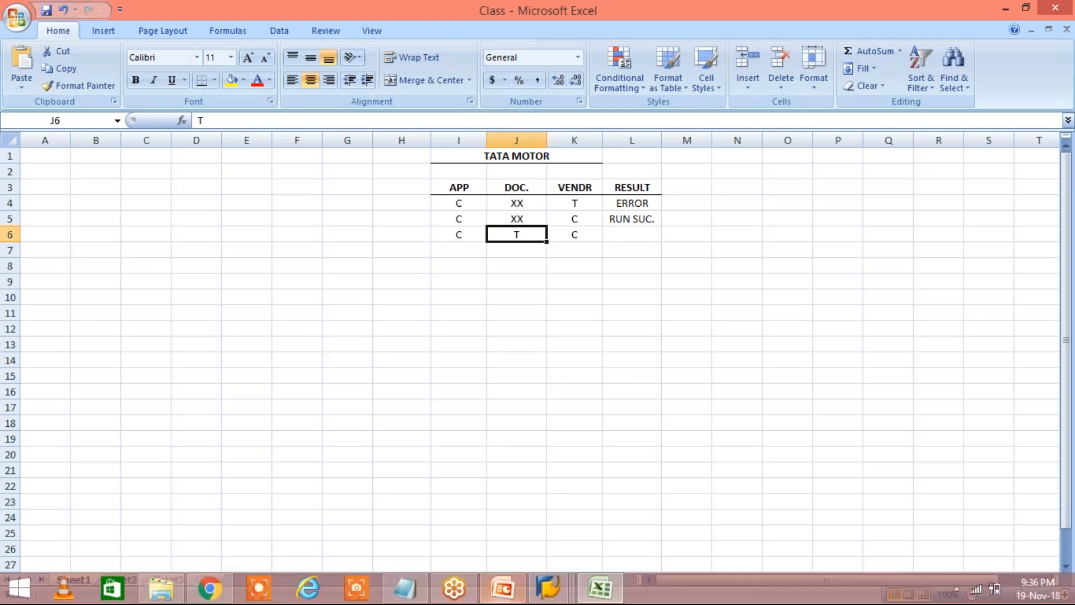
{"action": "left_click", "coordinate": [633, 234]}
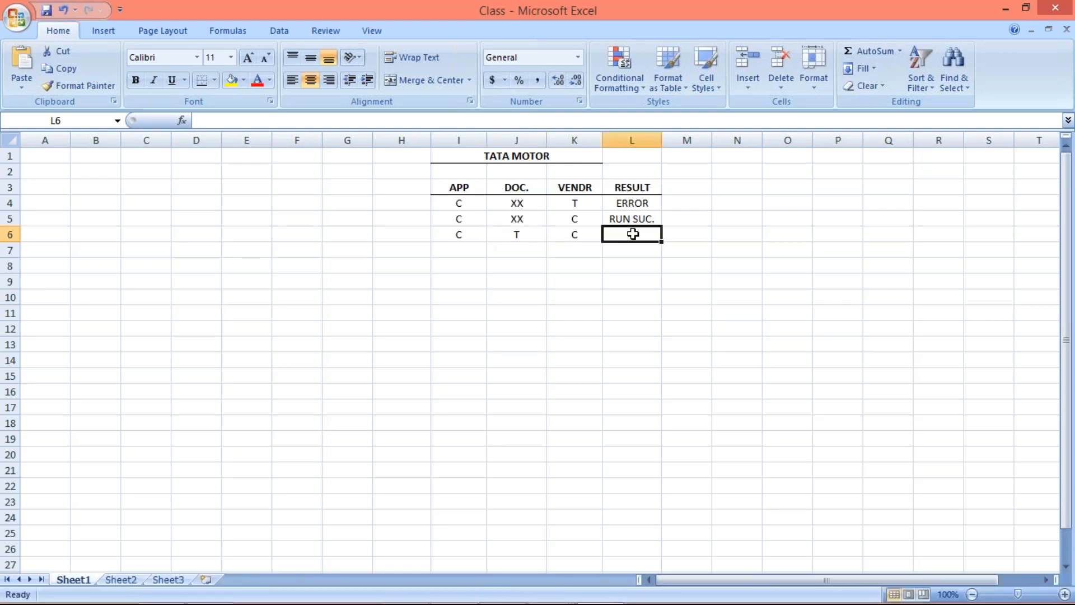
{"action": "type", "text": "ERR"}
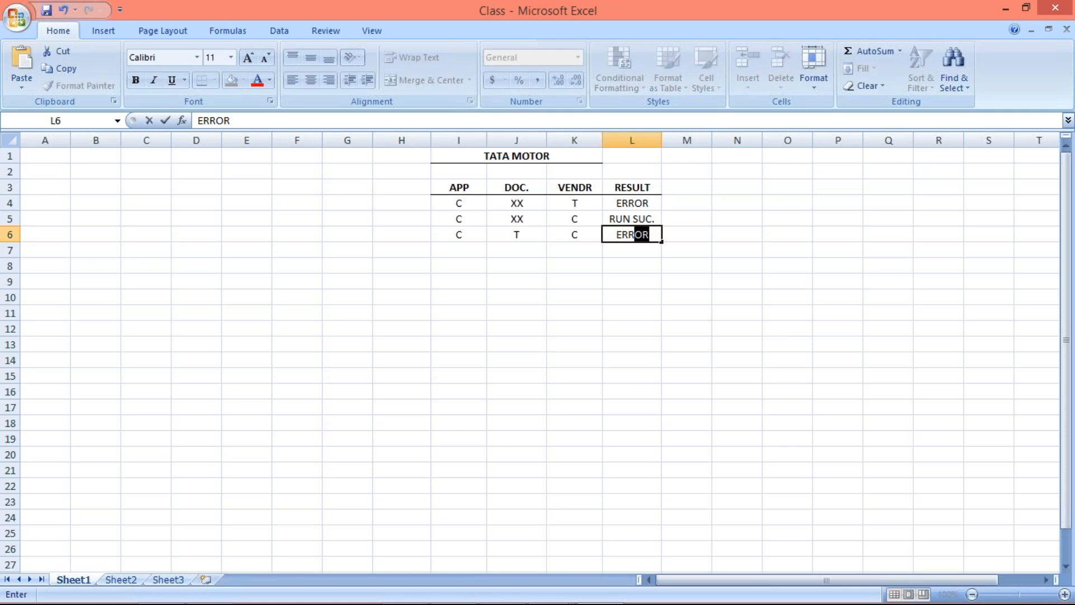
{"action": "key", "text": "Return"}
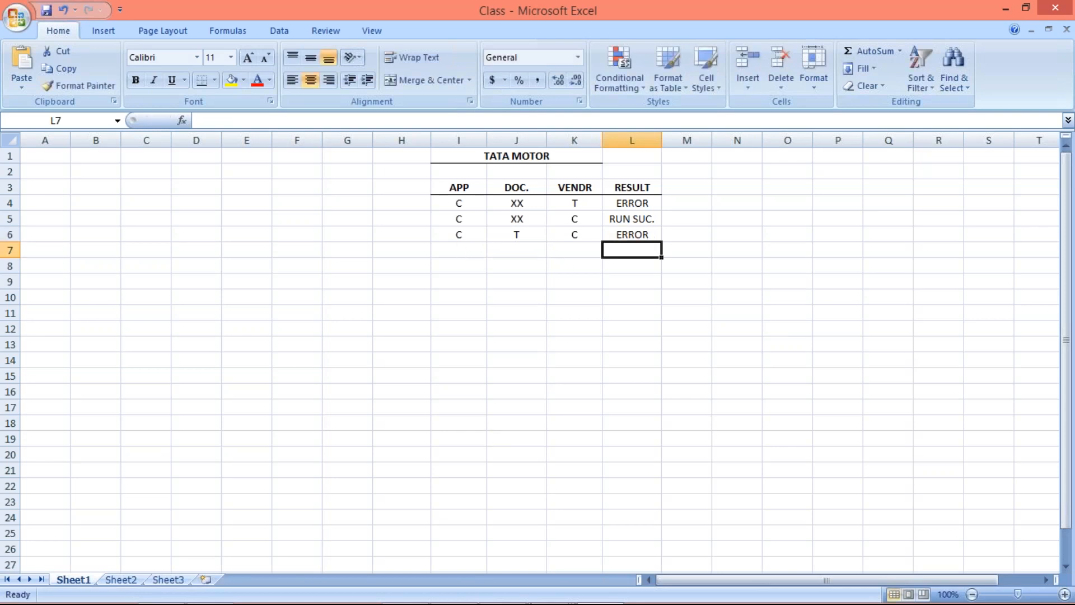
Switch to the SAP F110 session, re-examine the proposal log for run TM02A and return to the run's status overview
{"action": "mouse_move", "coordinate": [522, 593]}
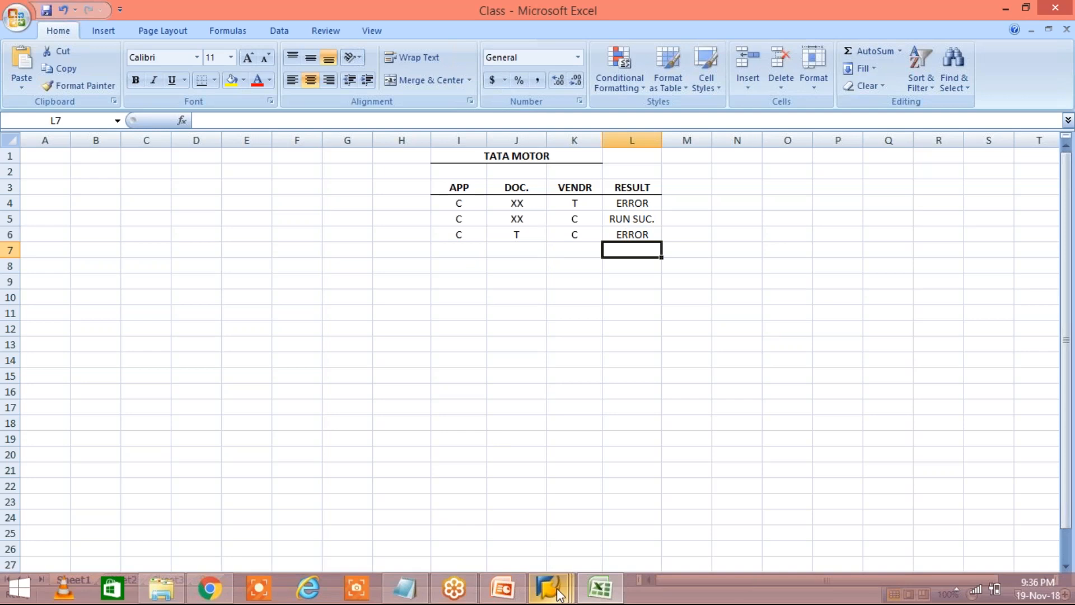
{"action": "mouse_move", "coordinate": [558, 593]}
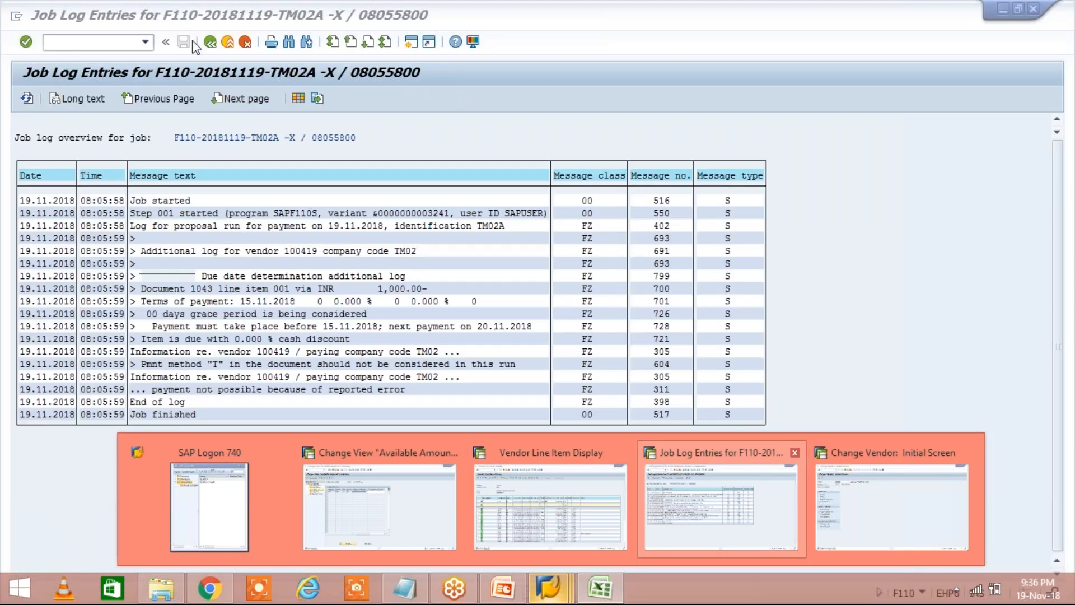
{"action": "left_click", "coordinate": [737, 510]}
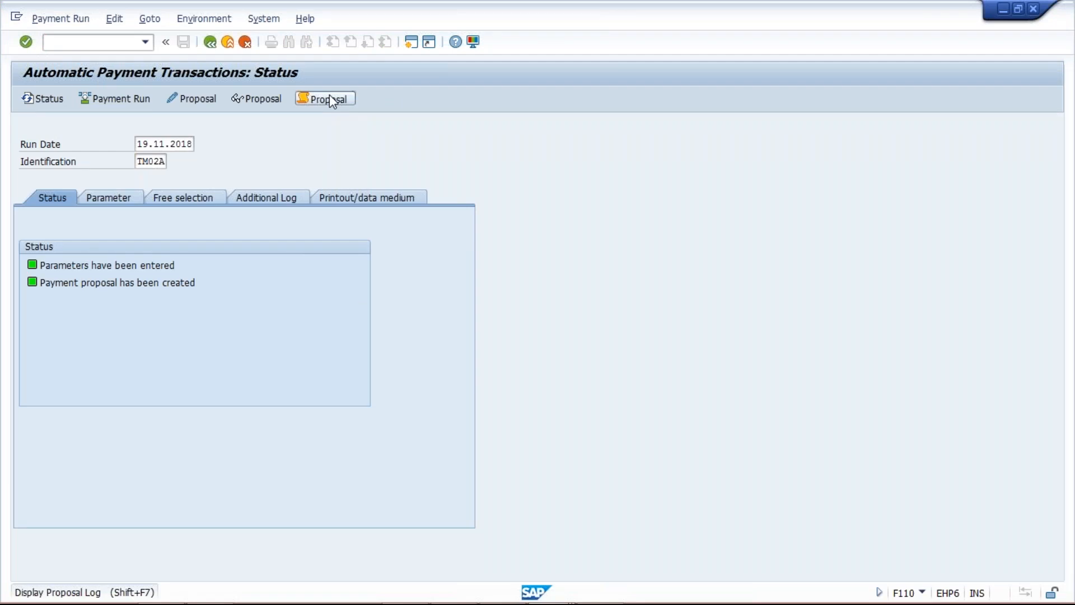
{"action": "left_click", "coordinate": [330, 98]}
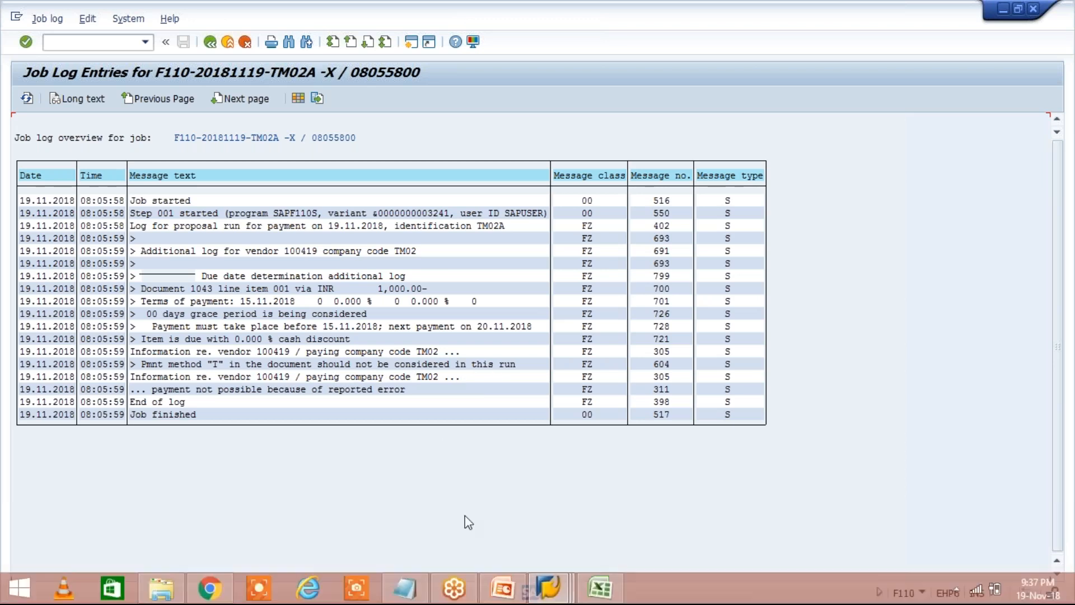
{"action": "left_click", "coordinate": [210, 43]}
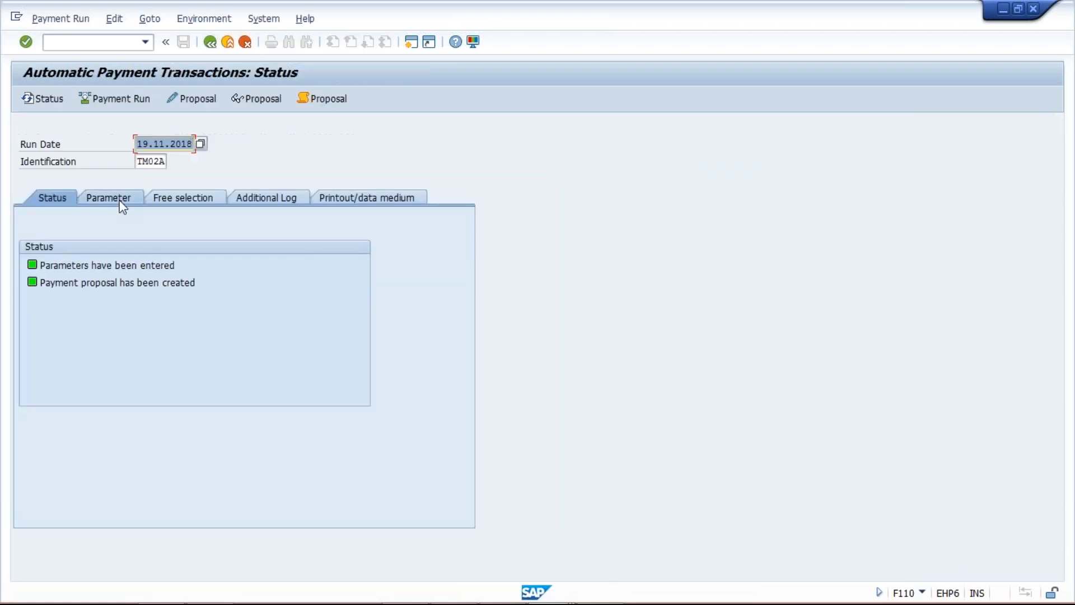
Check the payment method entered in the parameters of run TM02A and return to the status overview
{"action": "left_click", "coordinate": [122, 206]}
{"action": "left_click", "coordinate": [327, 300]}
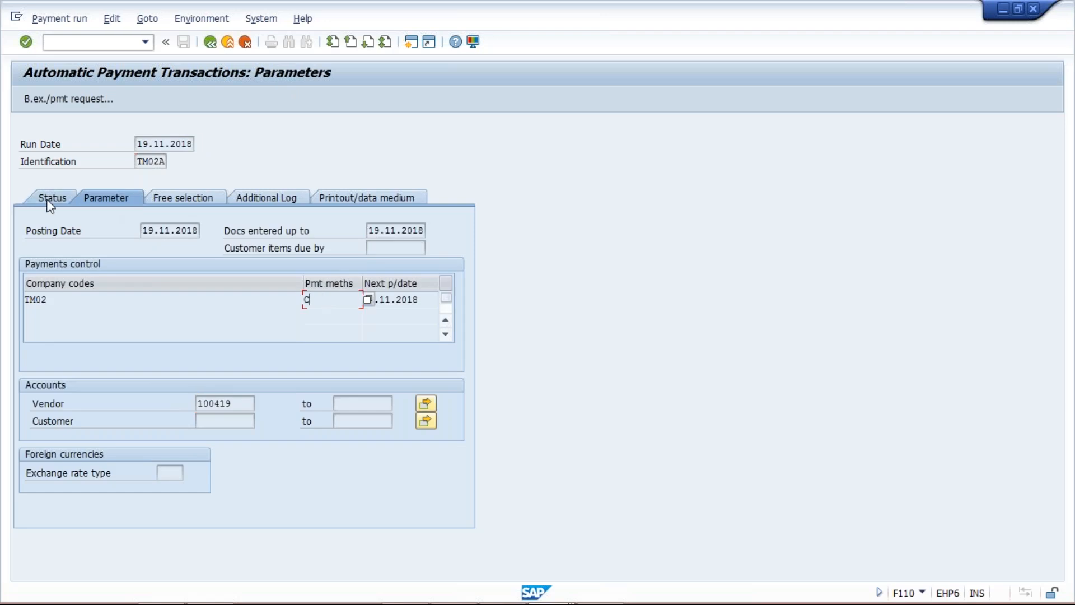
{"action": "key", "text": "Return"}
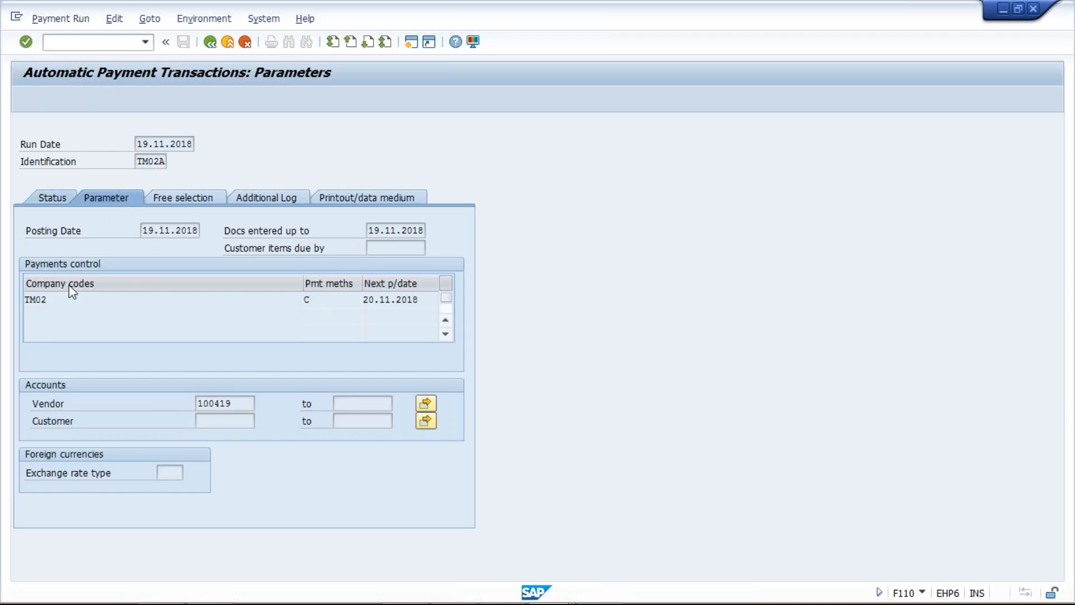
{"action": "left_click", "coordinate": [52, 197]}
Delete the existing payment proposal of run TM02A
{"action": "left_click", "coordinate": [113, 22]}
{"action": "mouse_move", "coordinate": [135, 55]}
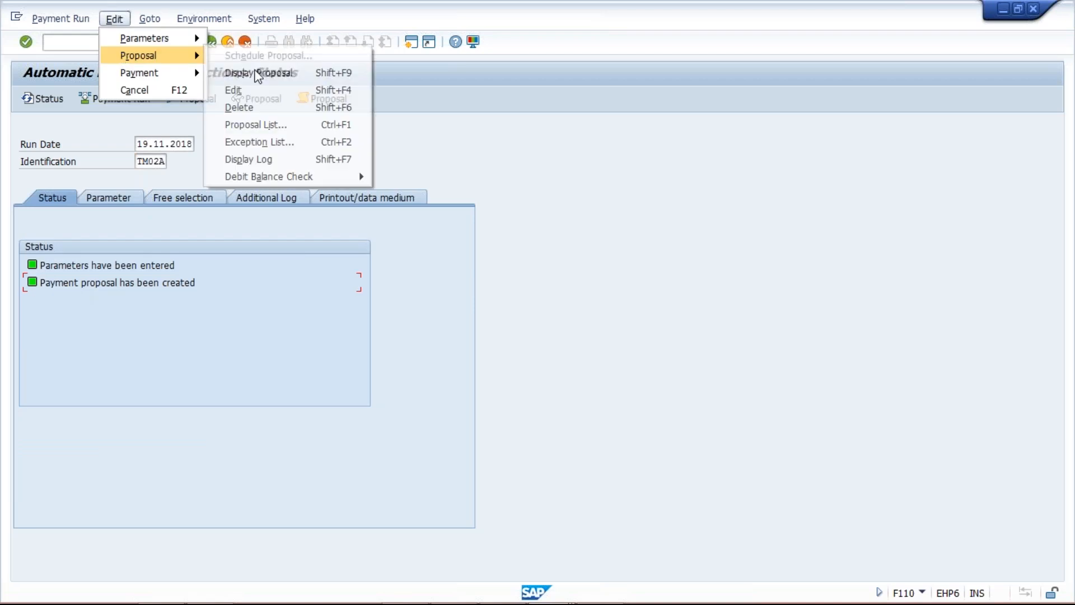
{"action": "left_click", "coordinate": [249, 110]}
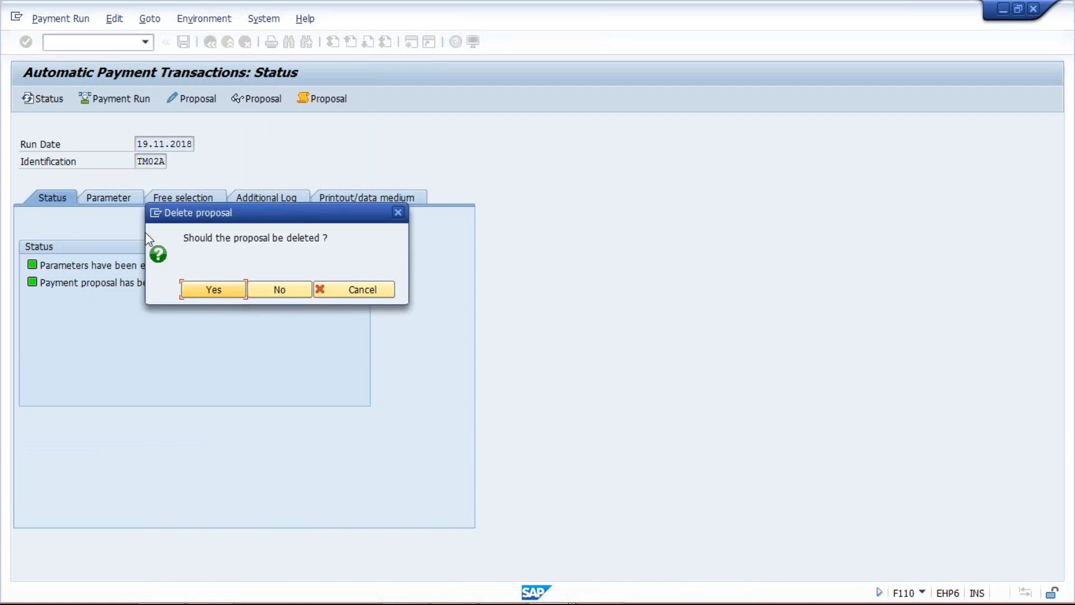
{"action": "key", "text": "Return"}
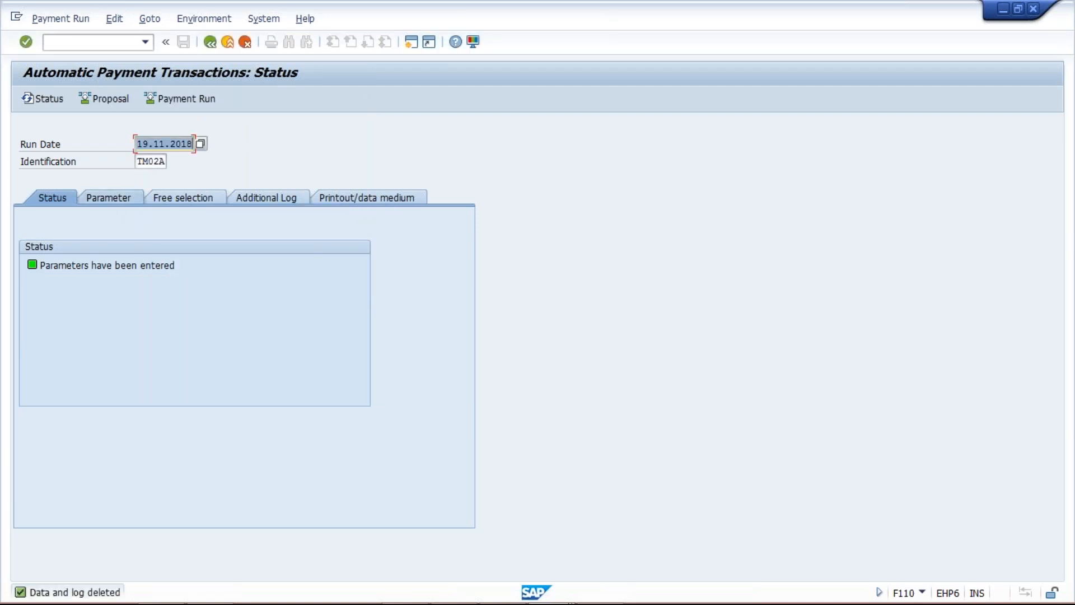
Set the payment method for company code TM02 to T in the run parameters and save them
{"action": "key", "text": "shift+F1"}
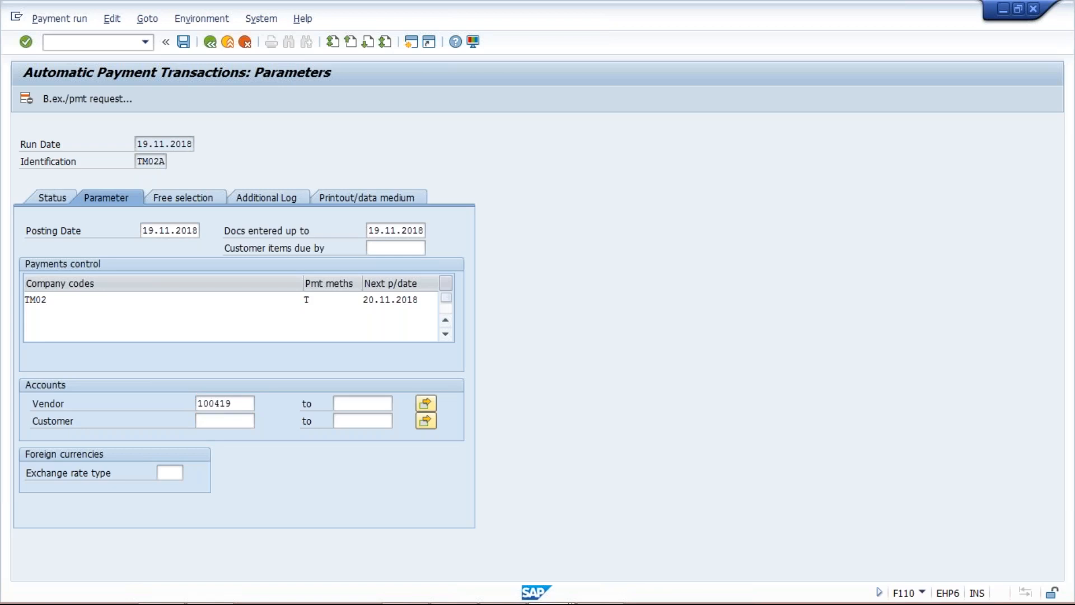
{"action": "left_click", "coordinate": [225, 403]}
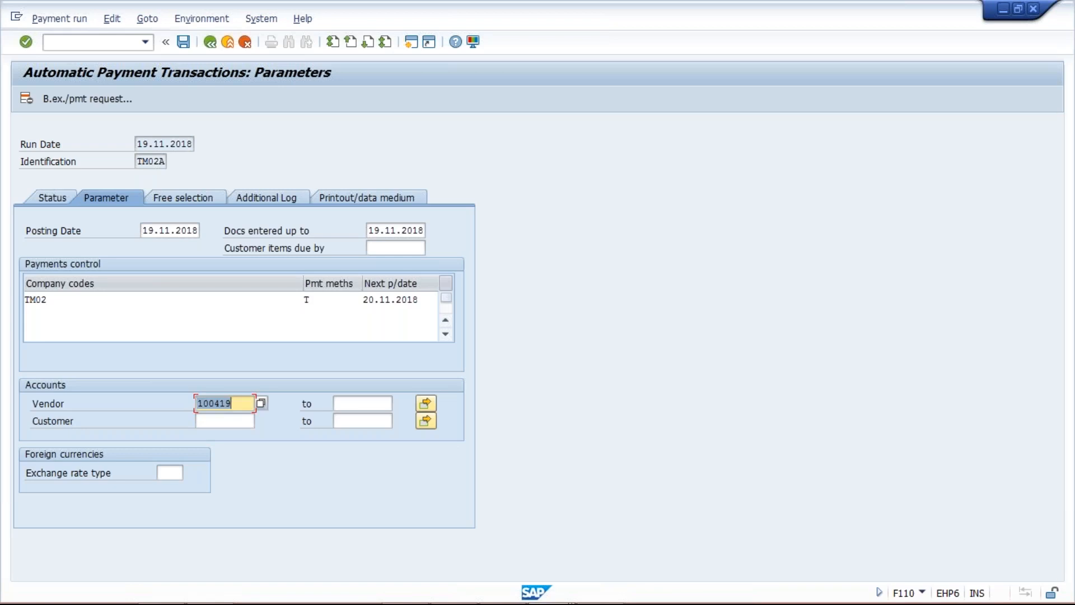
{"action": "key", "text": "ctrl+s"}
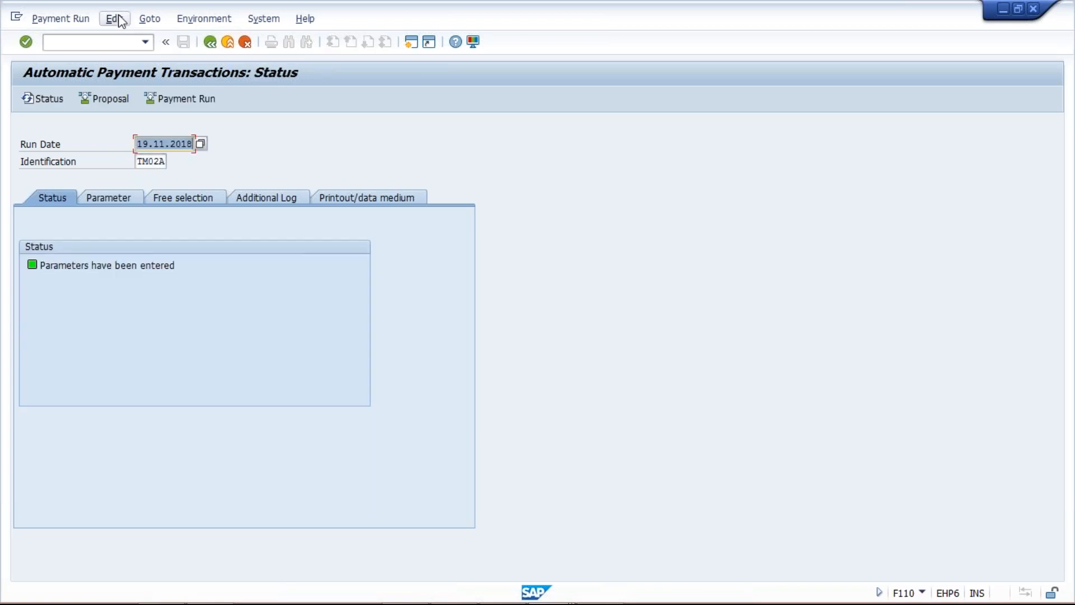
Schedule a new payment proposal for run TM02A and open its proposal log
{"action": "left_click", "coordinate": [114, 19]}
{"action": "mouse_move", "coordinate": [175, 58]}
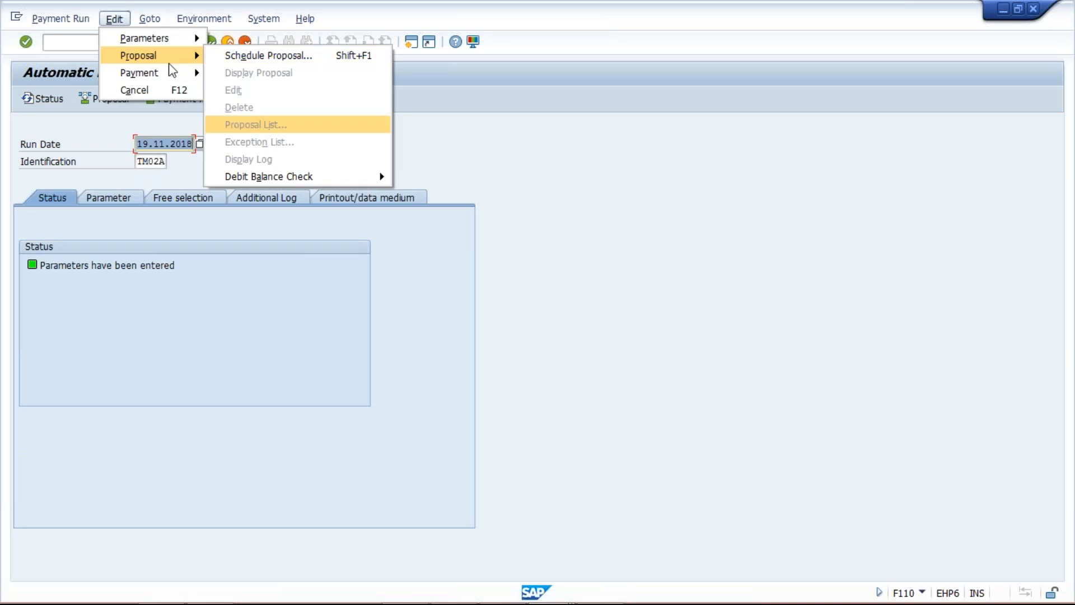
{"action": "left_click", "coordinate": [110, 97]}
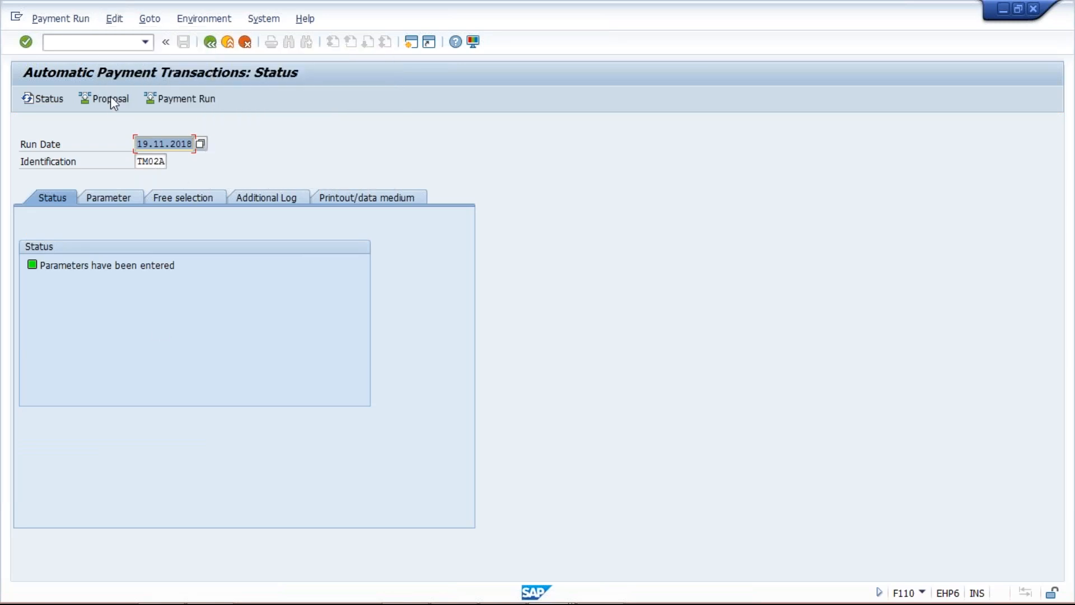
{"action": "left_click", "coordinate": [109, 99]}
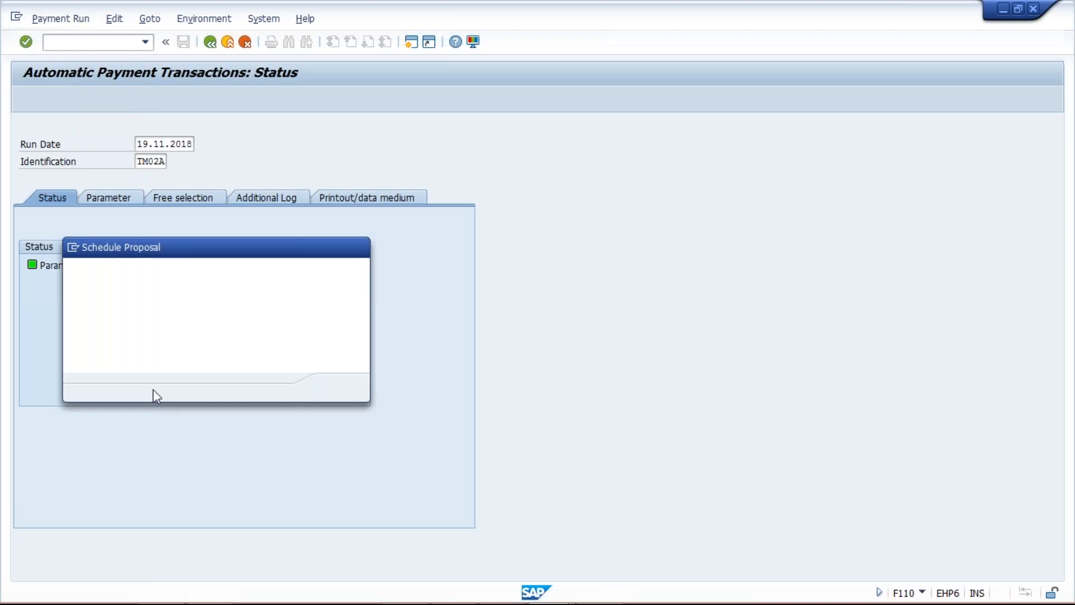
{"action": "key", "text": "Return"}
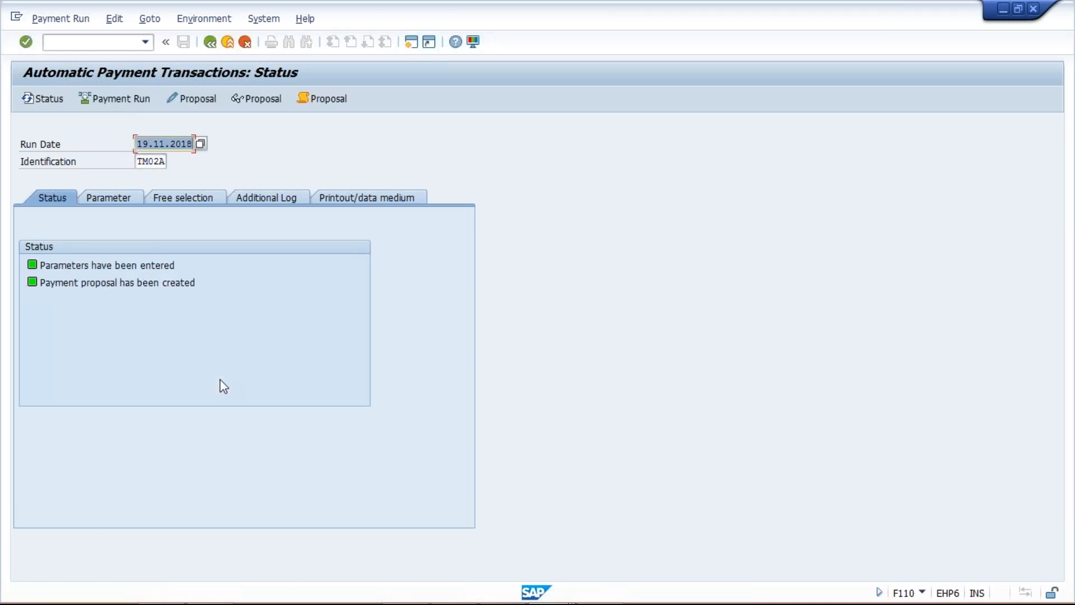
{"action": "left_click", "coordinate": [327, 99]}
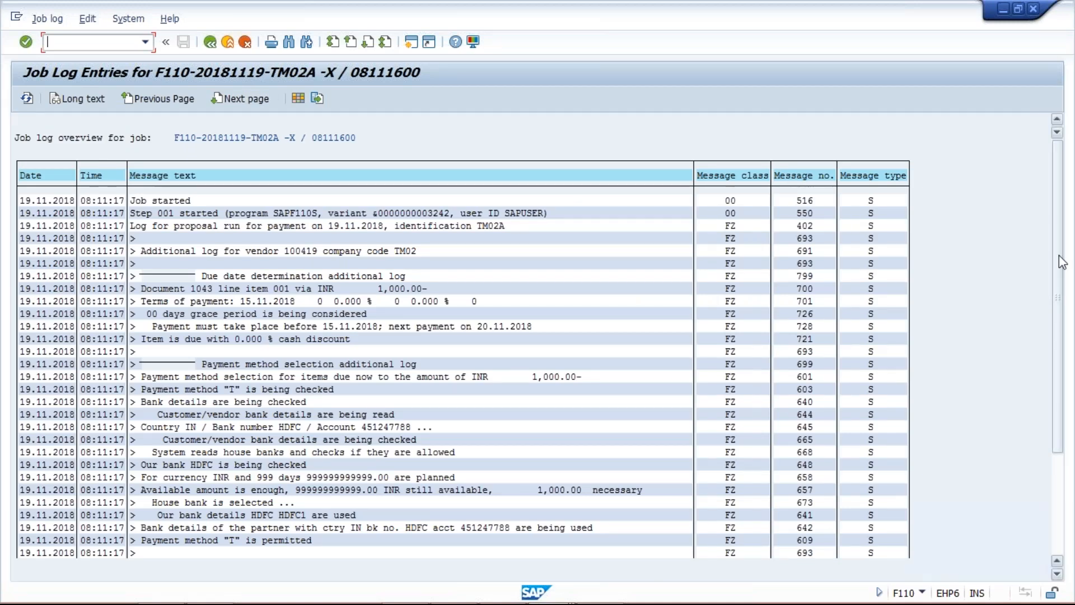
Switch to the Excel workbook and complete row 7 with DOC. T, VENDR C and RESULT RUN SUC
{"action": "scroll", "coordinate": [1062, 262], "scroll_direction": "down", "scroll_amount": 3}
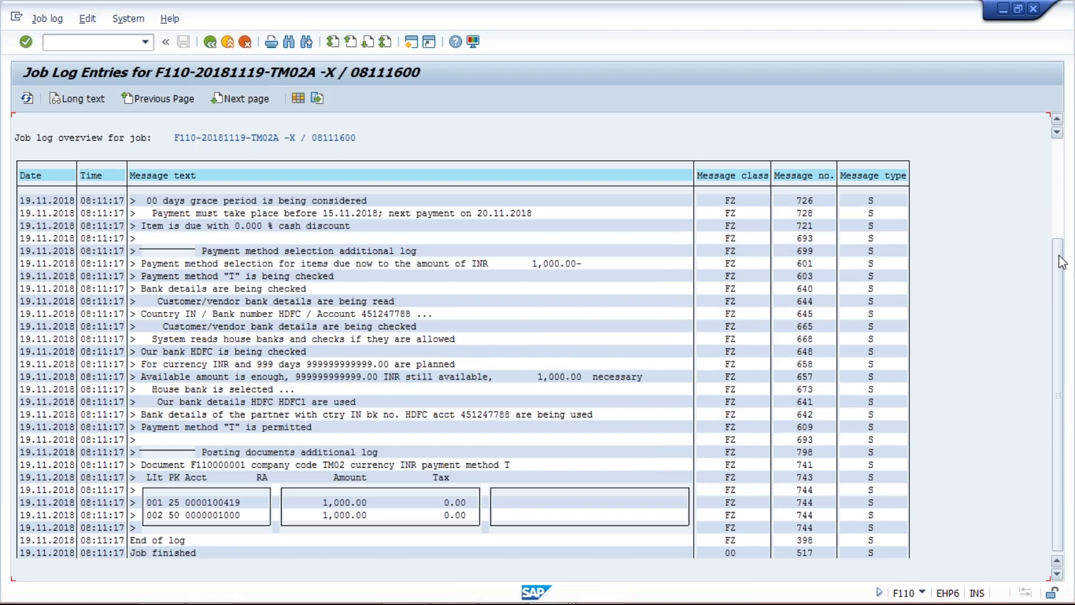
{"action": "mouse_move", "coordinate": [594, 598]}
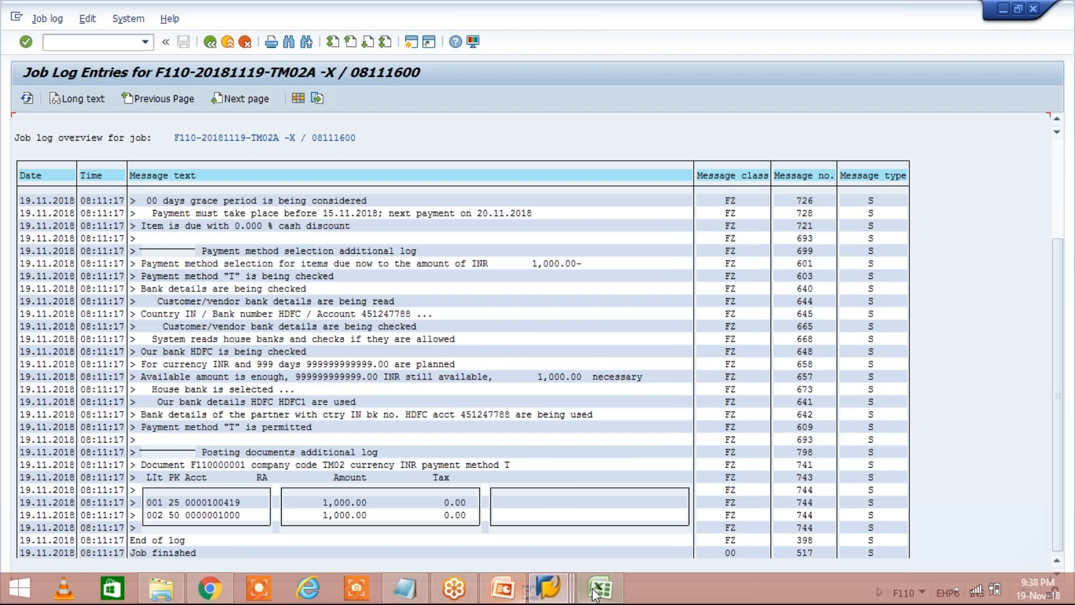
{"action": "left_click", "coordinate": [593, 596]}
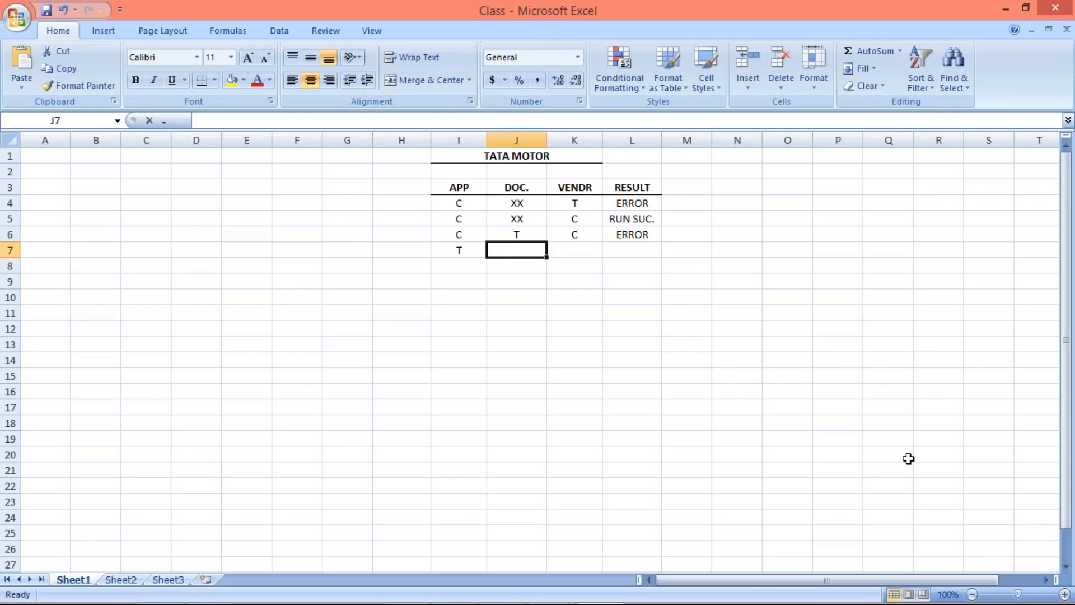
{"action": "type", "text": "T"}
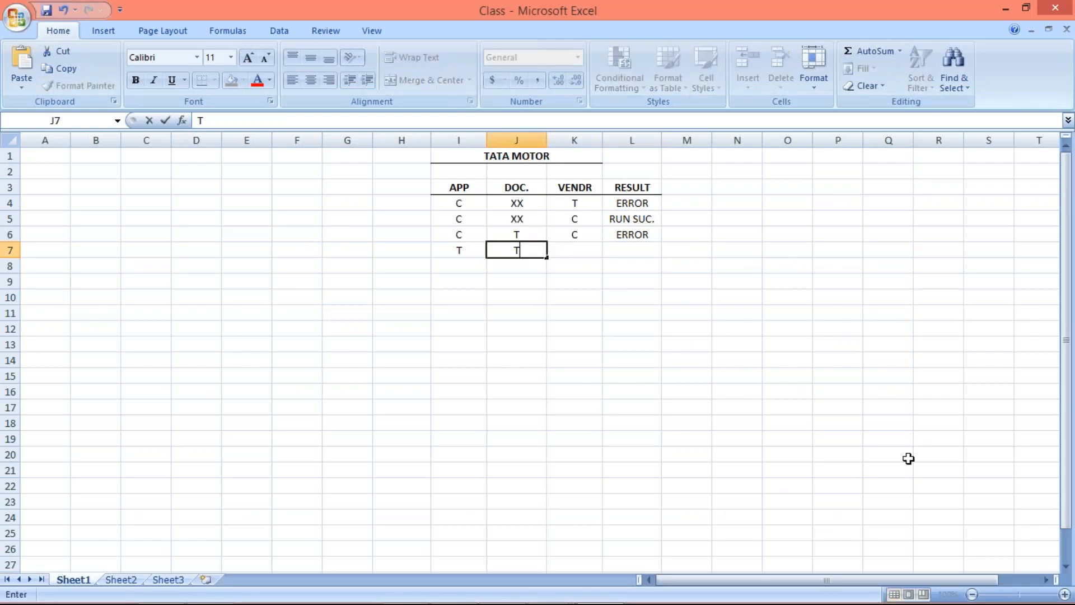
{"action": "key", "text": "Tab"}
{"action": "type", "text": "C"}
{"action": "key", "text": "Tab"}
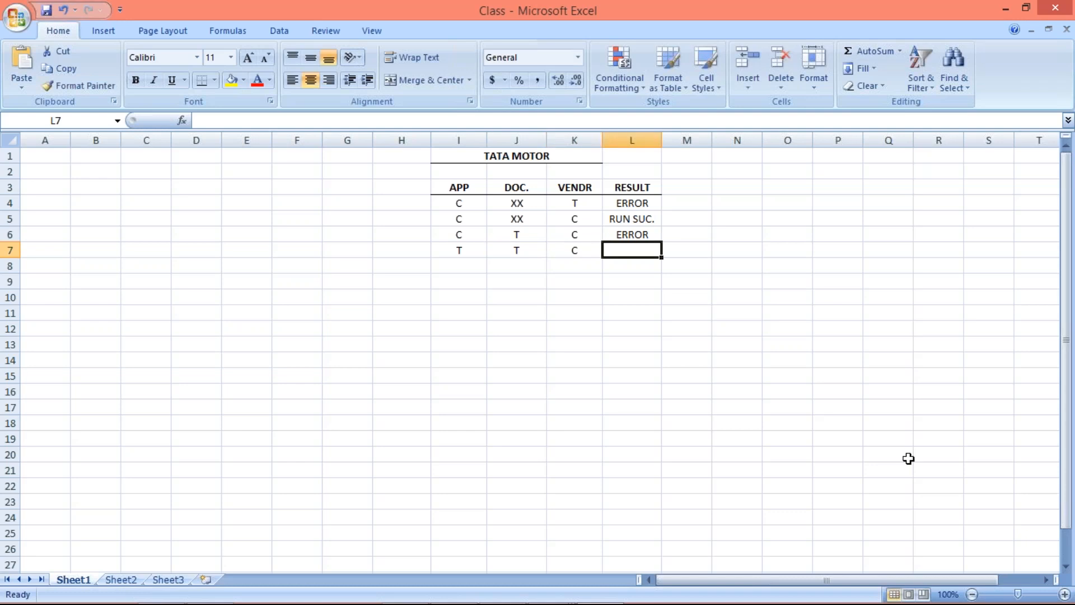
{"action": "type", "text": "RUN SUC."}
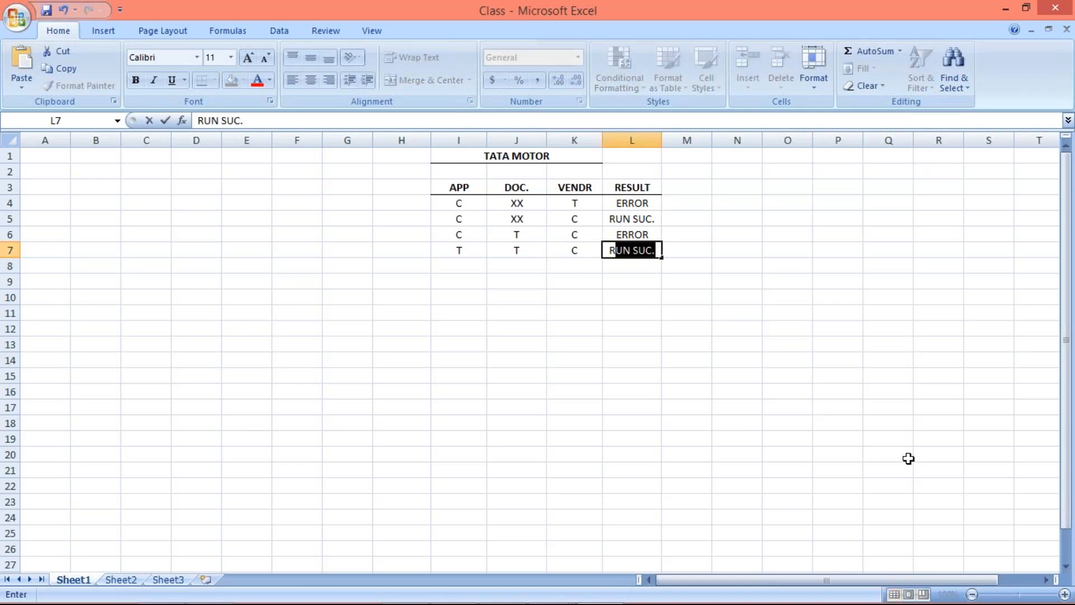
{"action": "key", "text": "Return"}
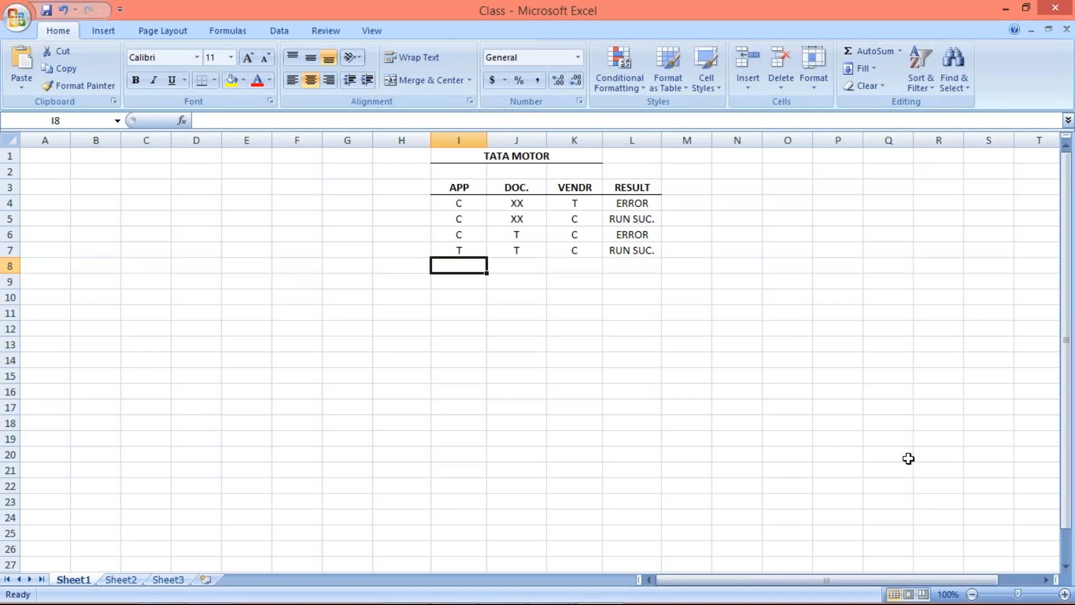
Fill row 8 of the table with APP T, DOC. C, VENDR T and RESULT ERROR
{"action": "left_click", "coordinate": [566, 266]}
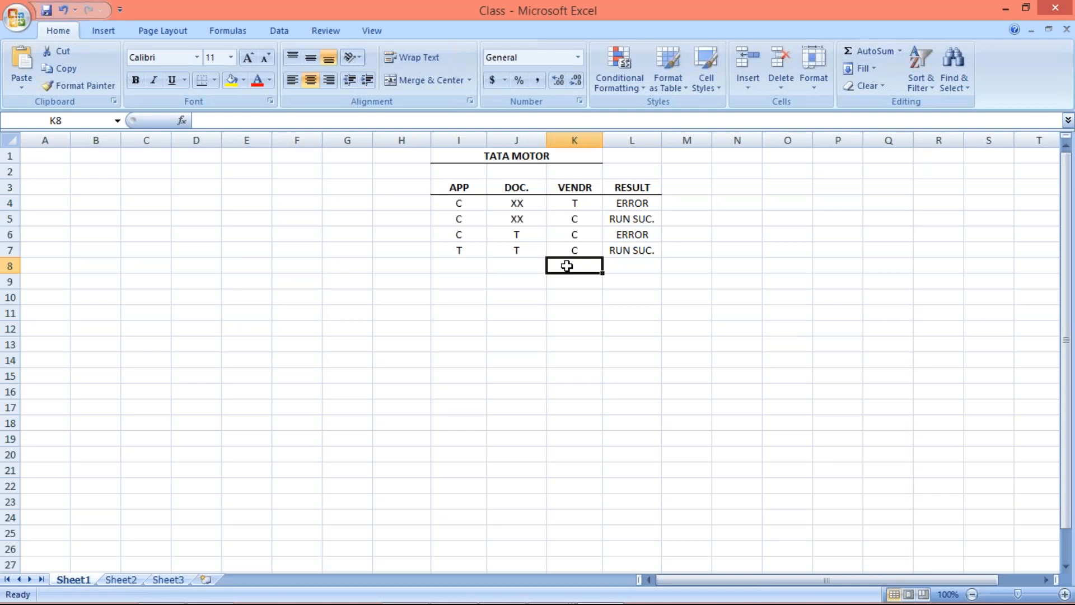
{"action": "left_click", "coordinate": [461, 269]}
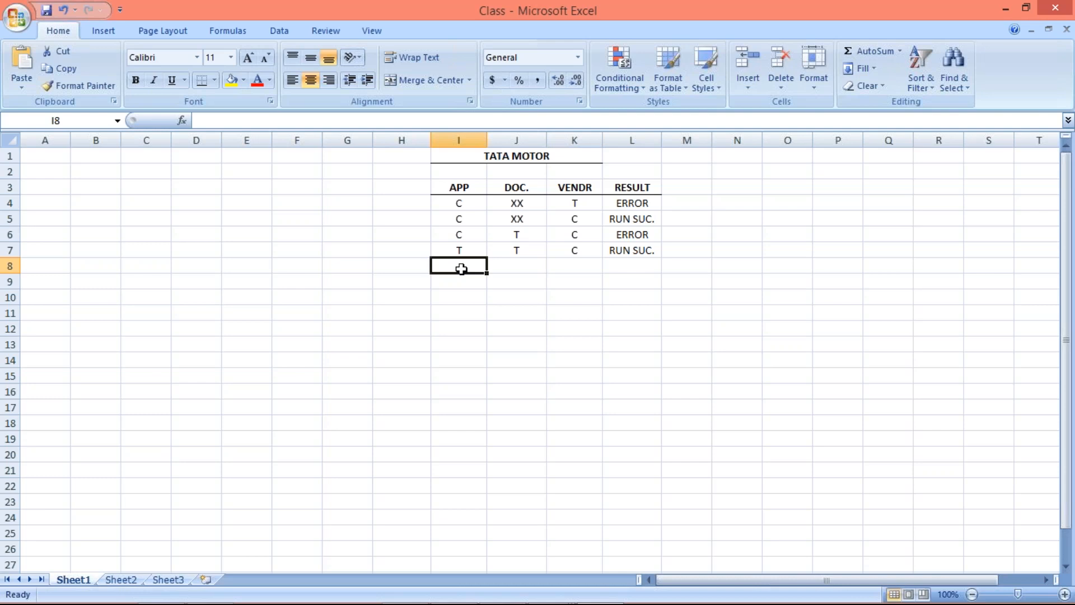
{"action": "type", "text": "T"}
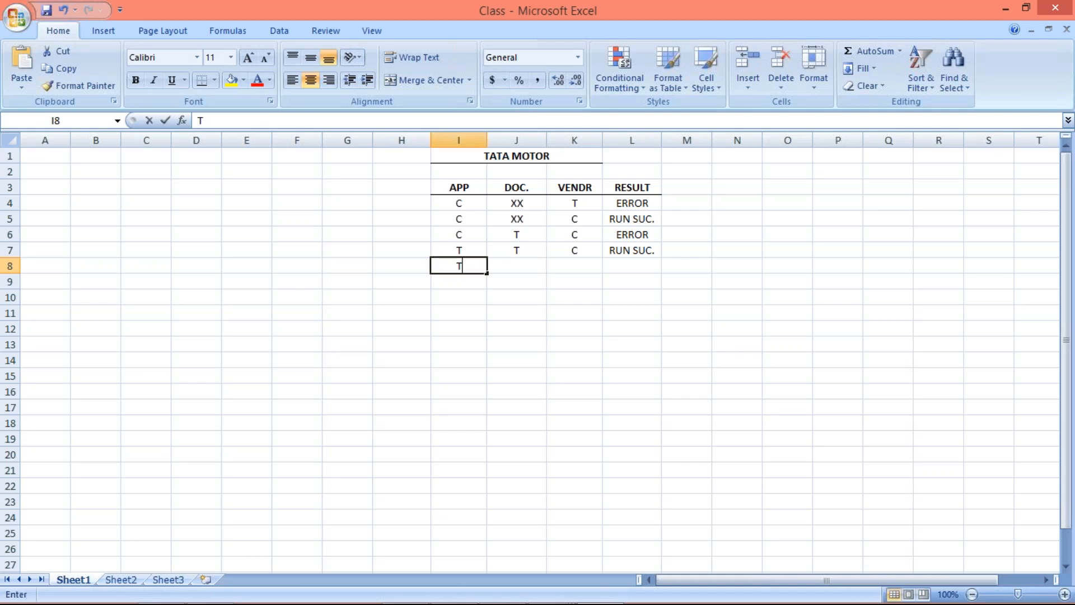
{"action": "key", "text": "Tab"}
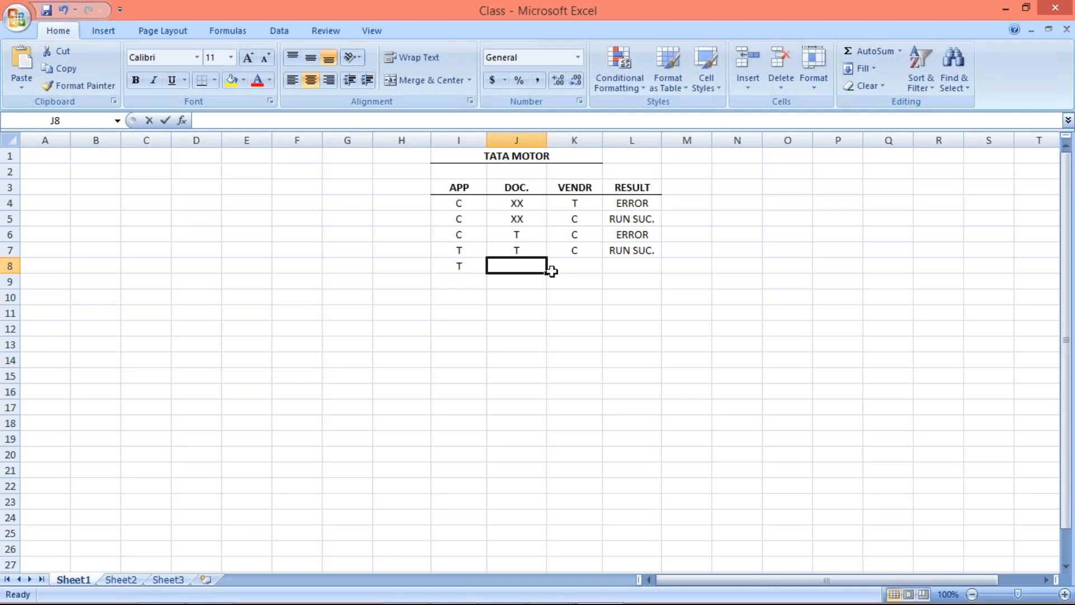
{"action": "type", "text": "C"}
{"action": "key", "text": "Tab"}
{"action": "type", "text": "T"}
{"action": "key", "text": "Tab"}
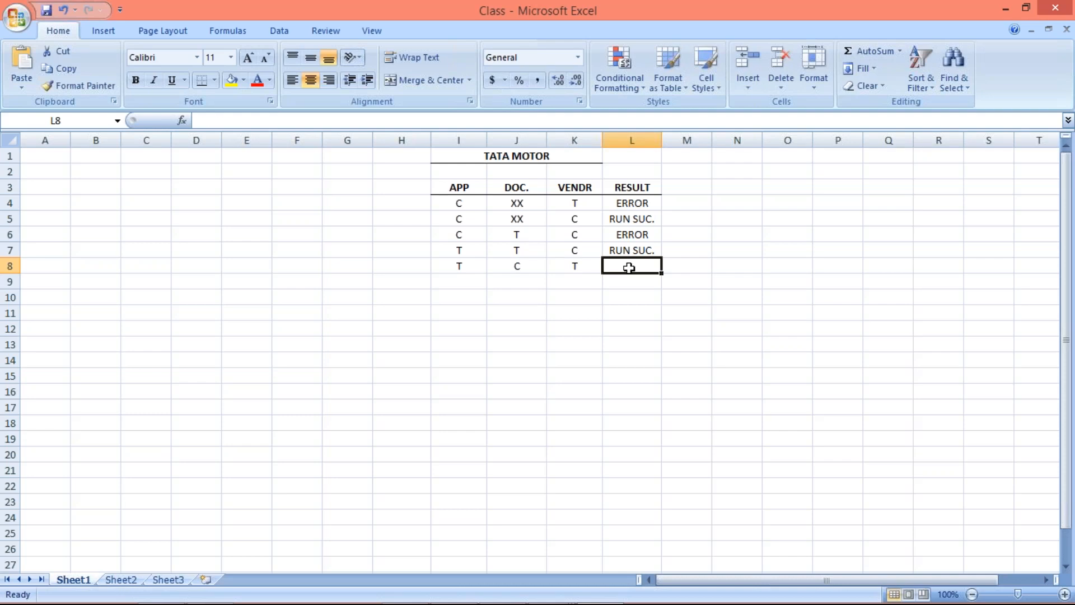
{"action": "type", "text": "E"}
{"action": "key", "text": "Return"}
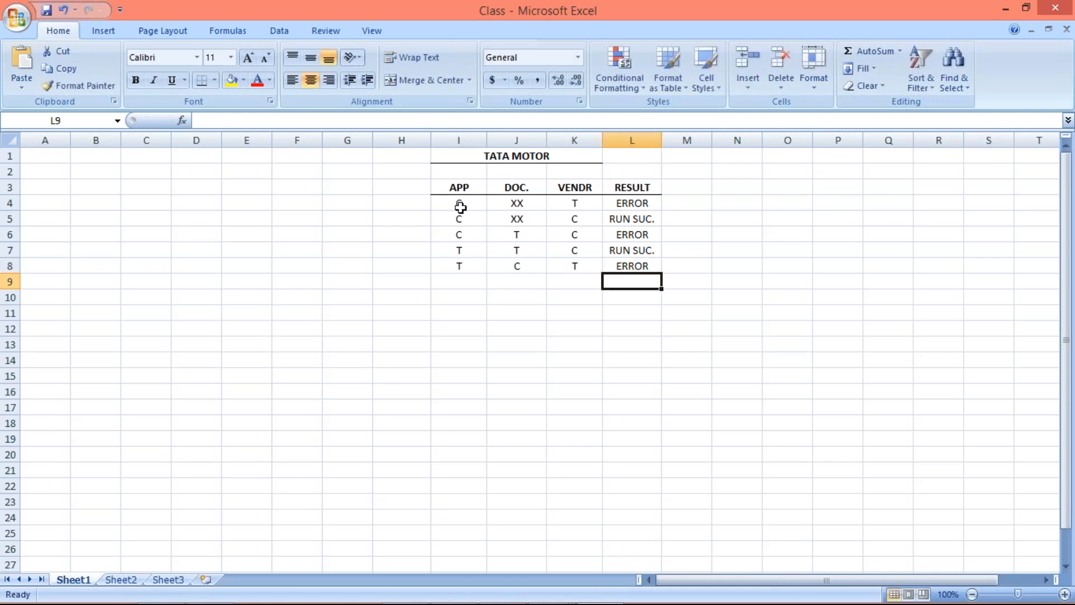
Select the combinations in I4:K8, and return in SAP from the job log to the automatic payment status screen
{"action": "left_click", "coordinate": [459, 204]}
{"action": "left_click", "coordinate": [558, 263], "text": "shift"}
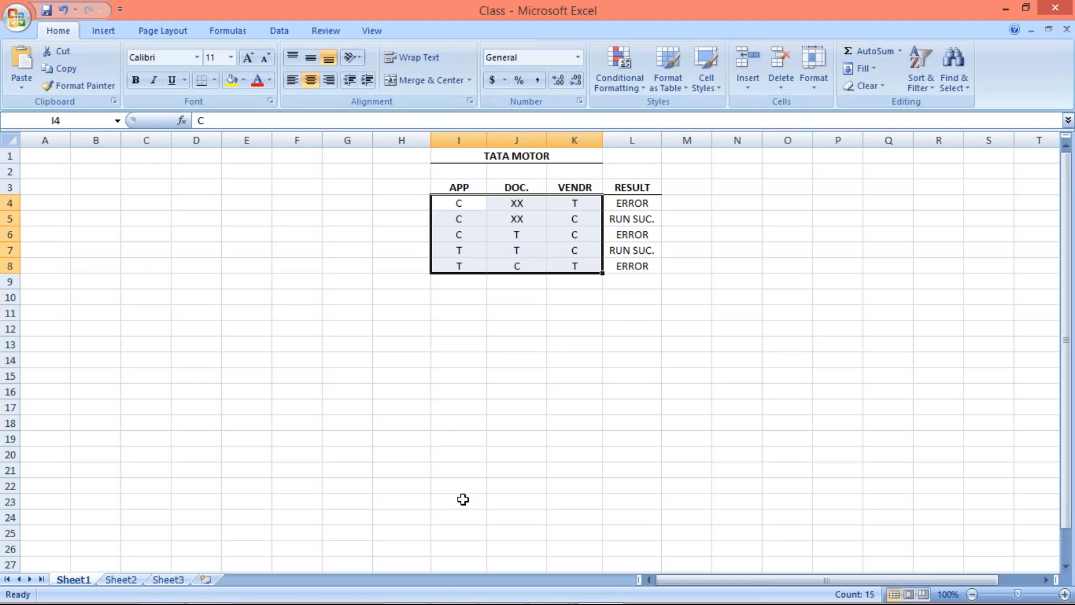
{"action": "mouse_move", "coordinate": [526, 591]}
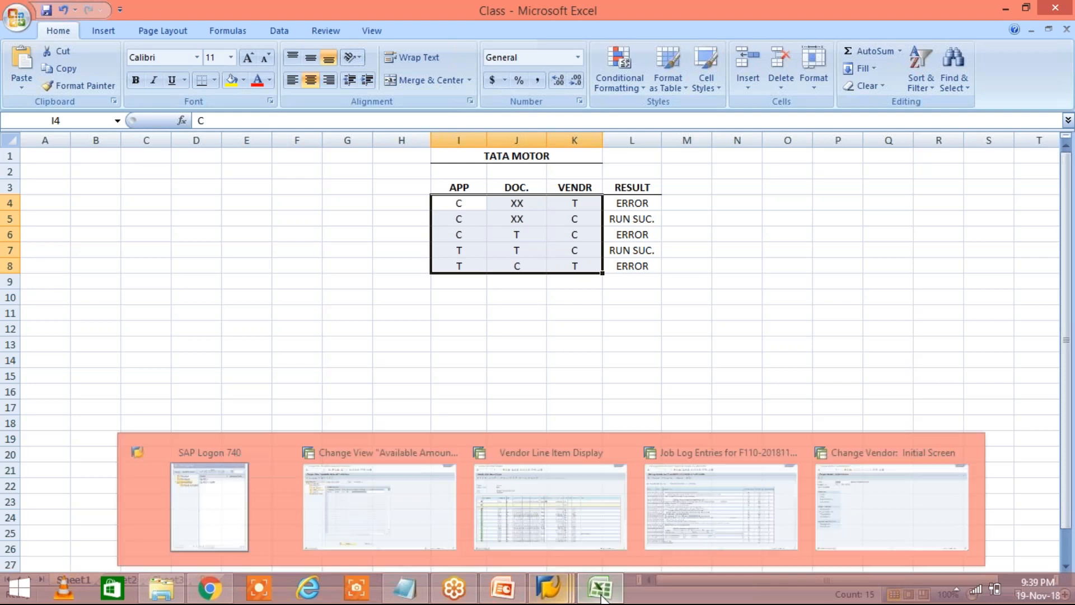
{"action": "mouse_move", "coordinate": [563, 595]}
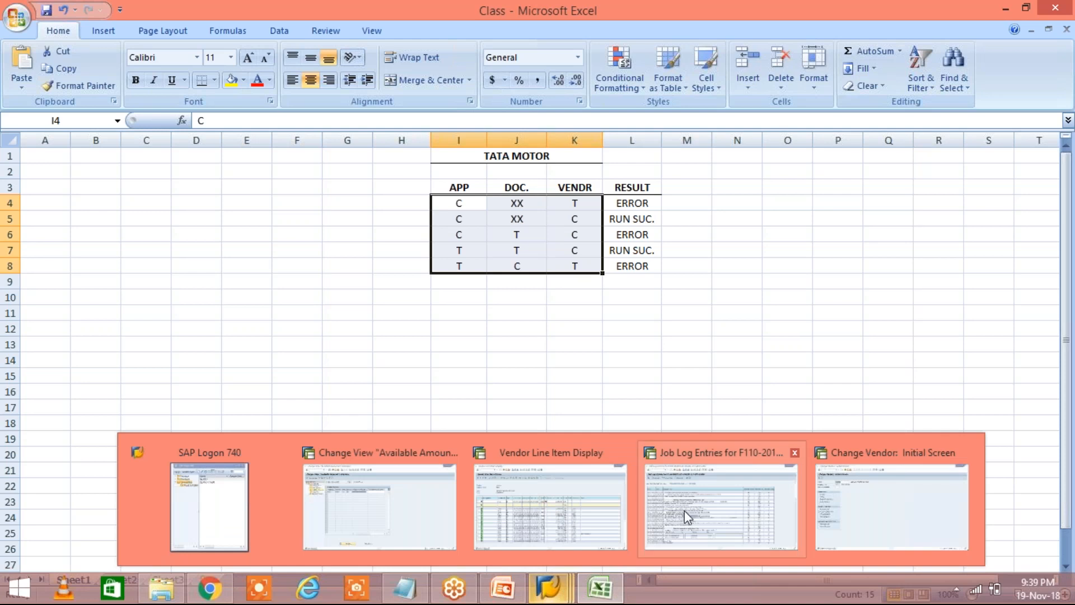
{"action": "mouse_move", "coordinate": [684, 512]}
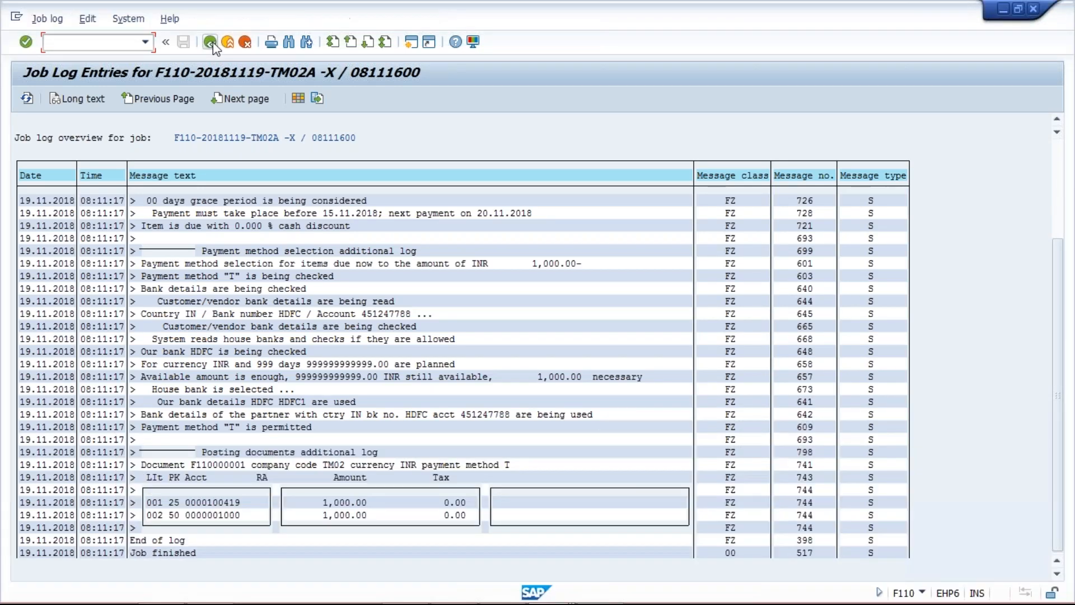
{"action": "left_click", "coordinate": [211, 43]}
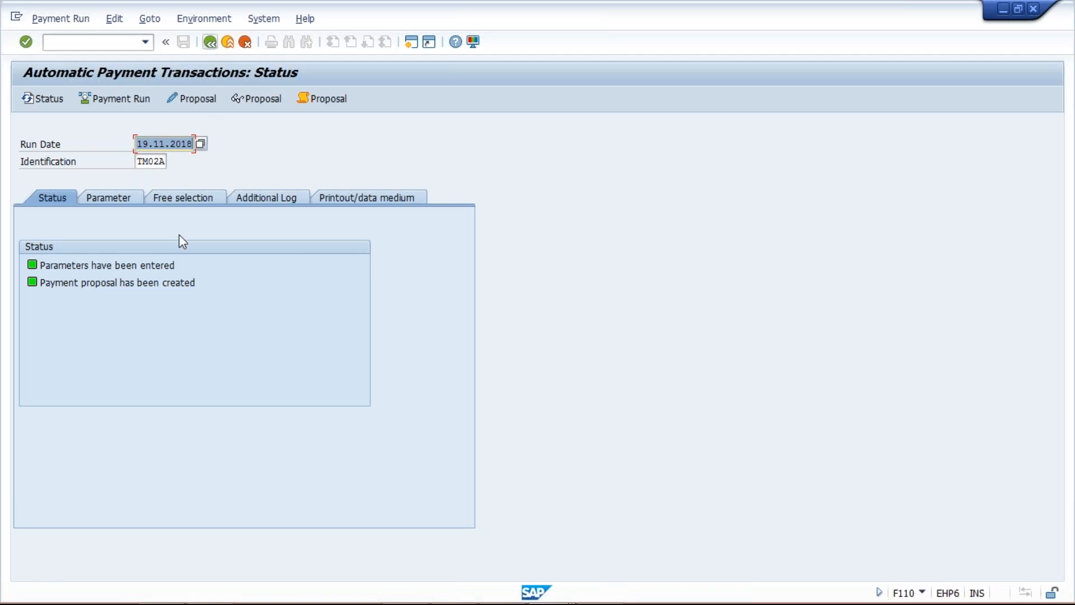
Set the payment run date to 20.11.2018 for identification TM02A
{"action": "left_click", "coordinate": [223, 300]}
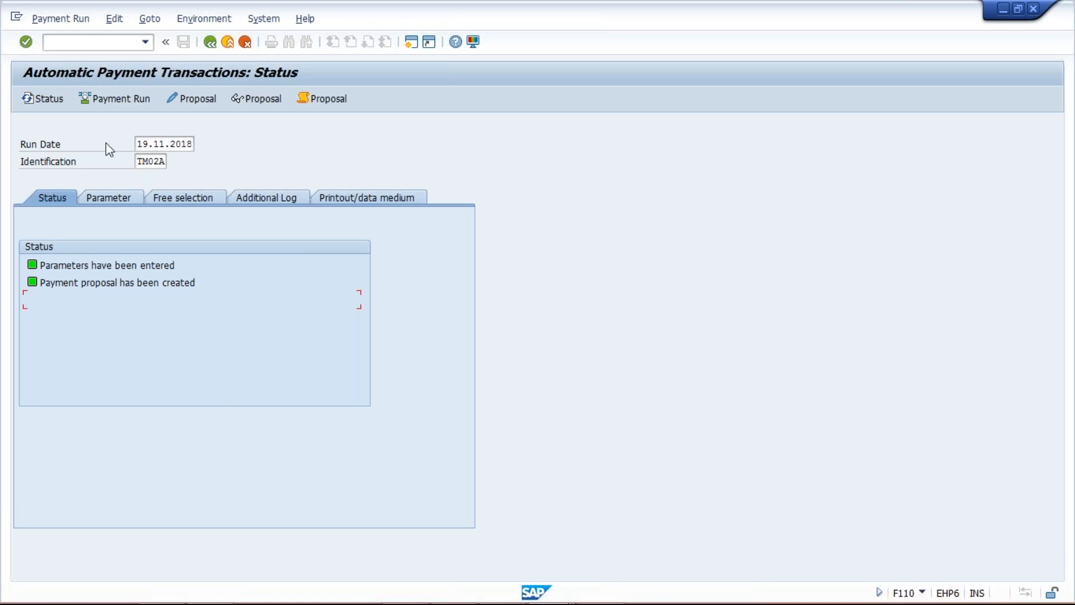
{"action": "left_click", "coordinate": [148, 143]}
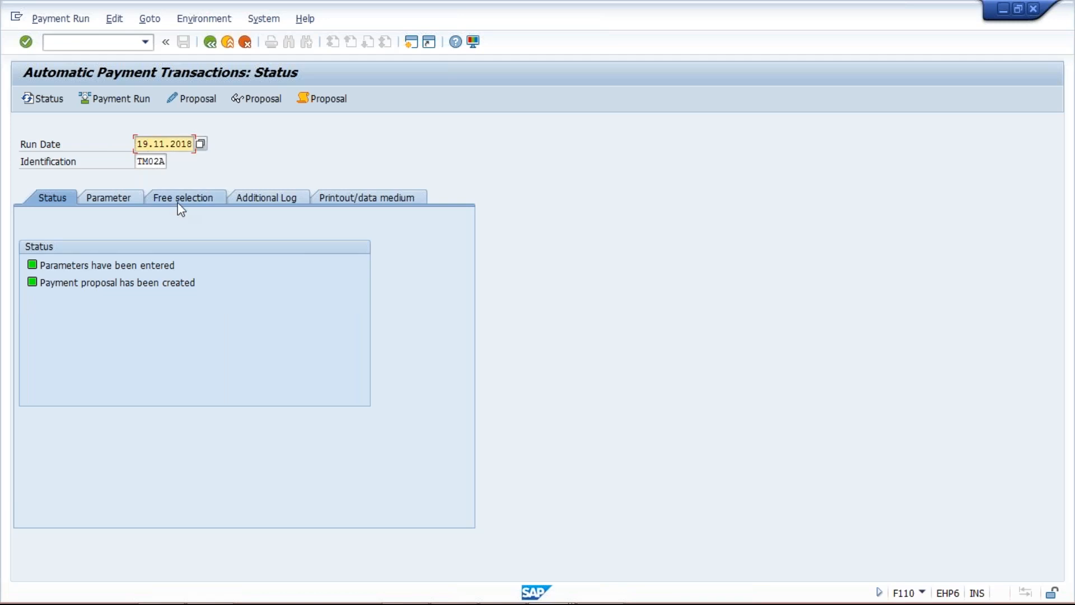
{"action": "key", "text": "BackSpace"}
{"action": "key", "text": "BackSpace"}
{"action": "type", "text": "20"}
{"action": "key", "text": "Return"}
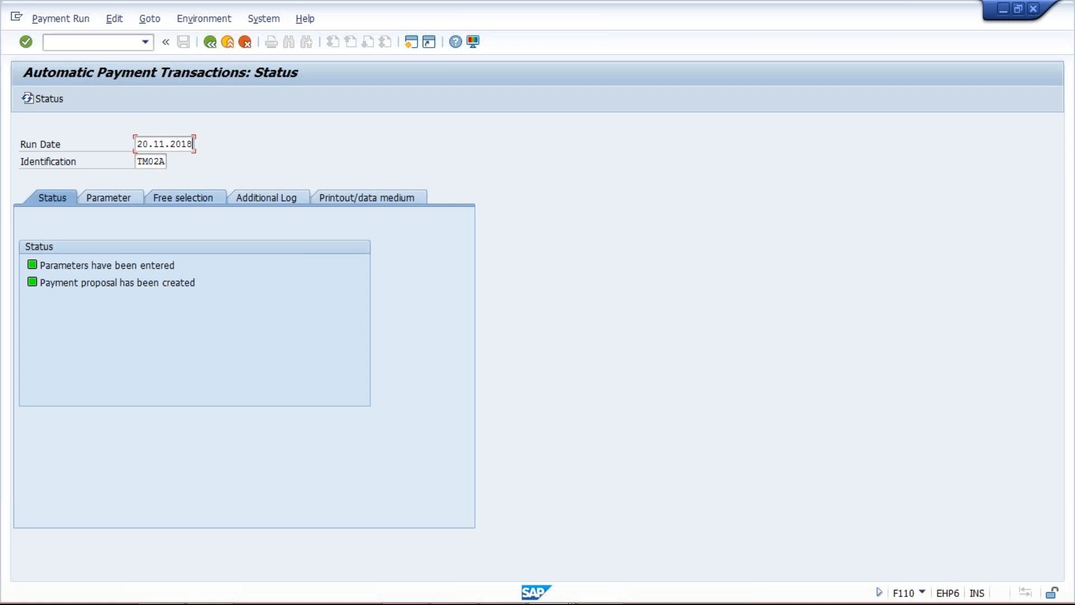
{"action": "left_click", "coordinate": [137, 162]}
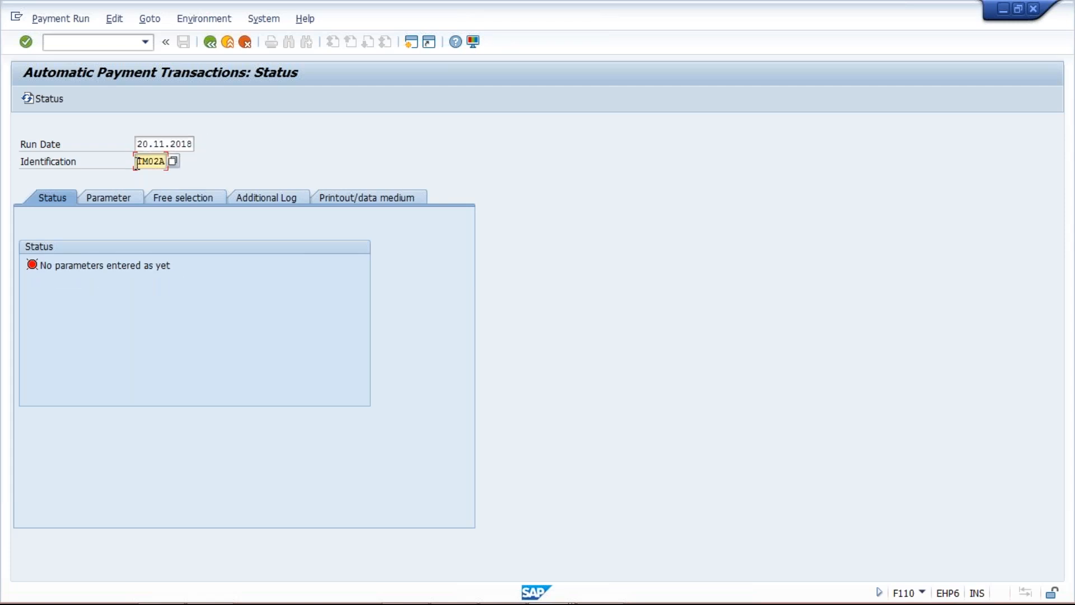
{"action": "left_click", "coordinate": [138, 144]}
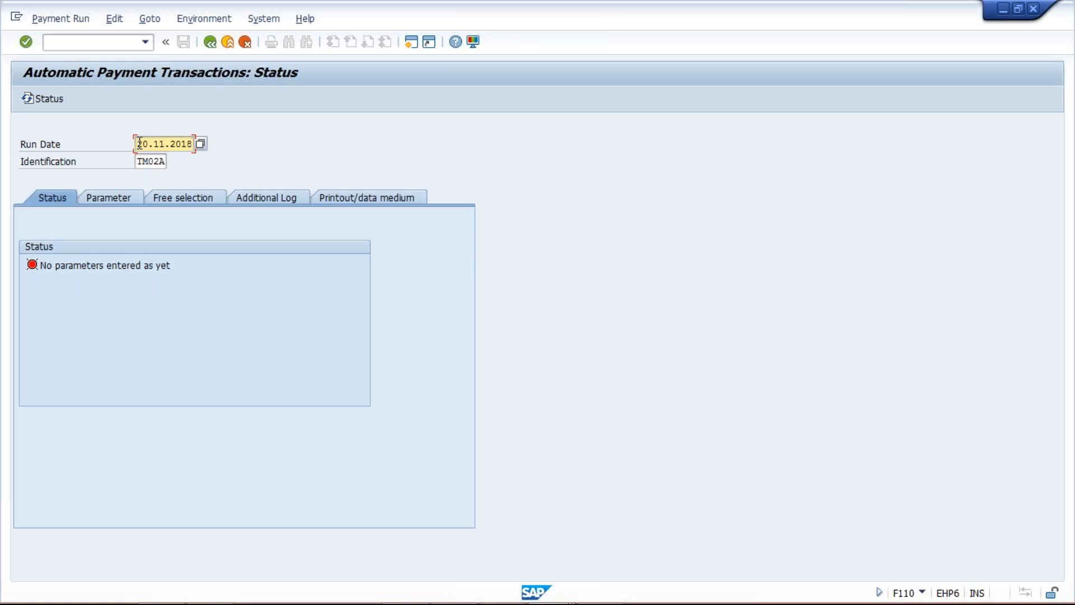
Enter the run parameters: company code TM02, payment method T, next payment date 21.11.2018 and the vendor's account number
{"action": "left_click", "coordinate": [117, 196]}
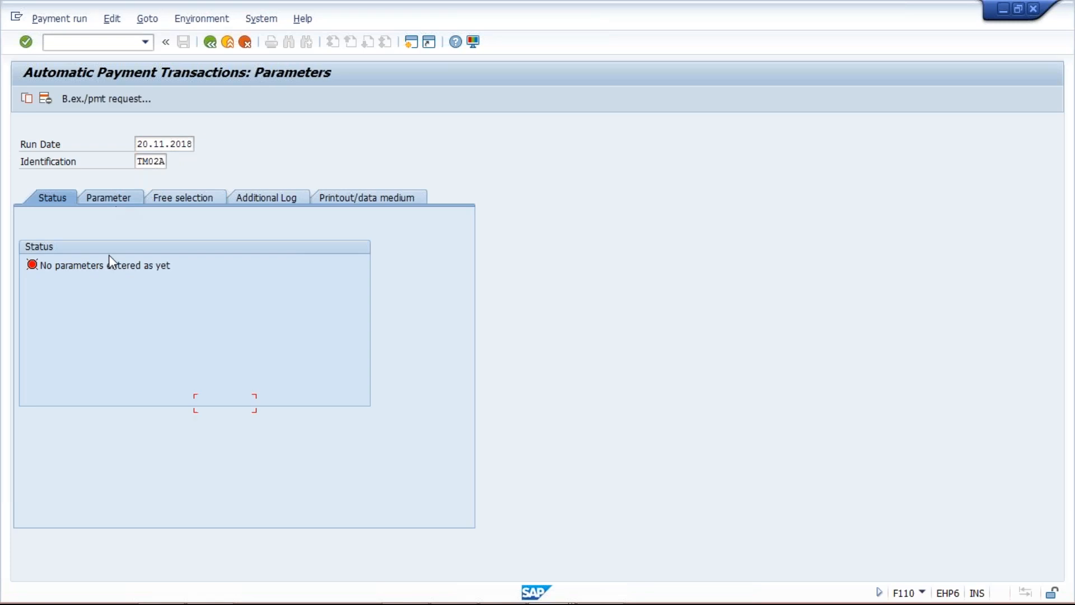
{"action": "left_click", "coordinate": [98, 317]}
{"action": "type", "text": "TM02"}
{"action": "left_click", "coordinate": [333, 300]}
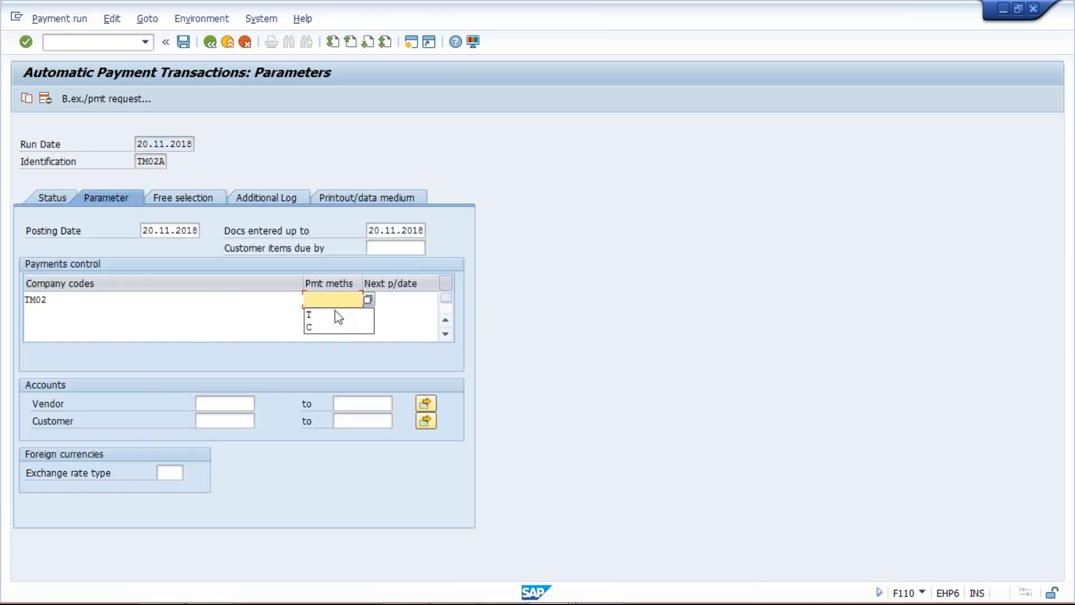
{"action": "left_click", "coordinate": [335, 315]}
{"action": "left_click", "coordinate": [391, 299]}
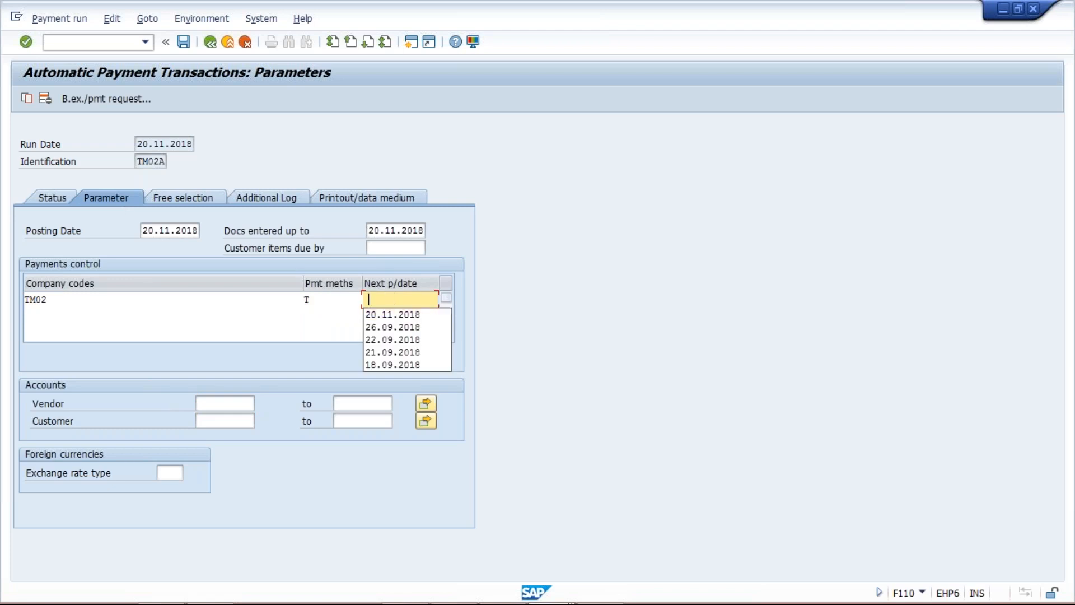
{"action": "left_click", "coordinate": [372, 313]}
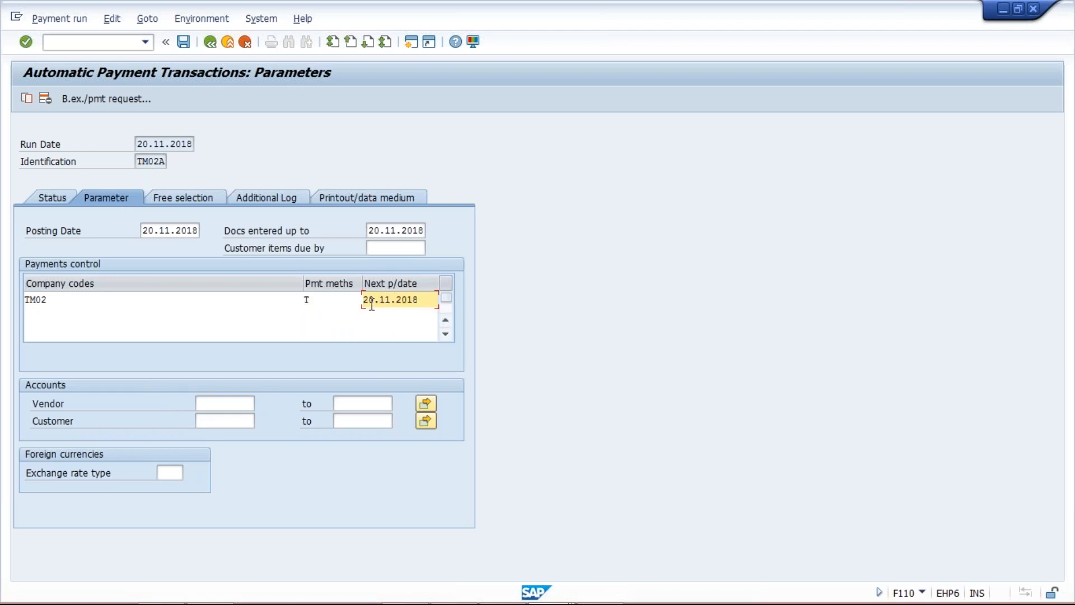
{"action": "type", "text": "1"}
{"action": "left_click", "coordinate": [227, 402]}
{"action": "left_click", "coordinate": [229, 420]}
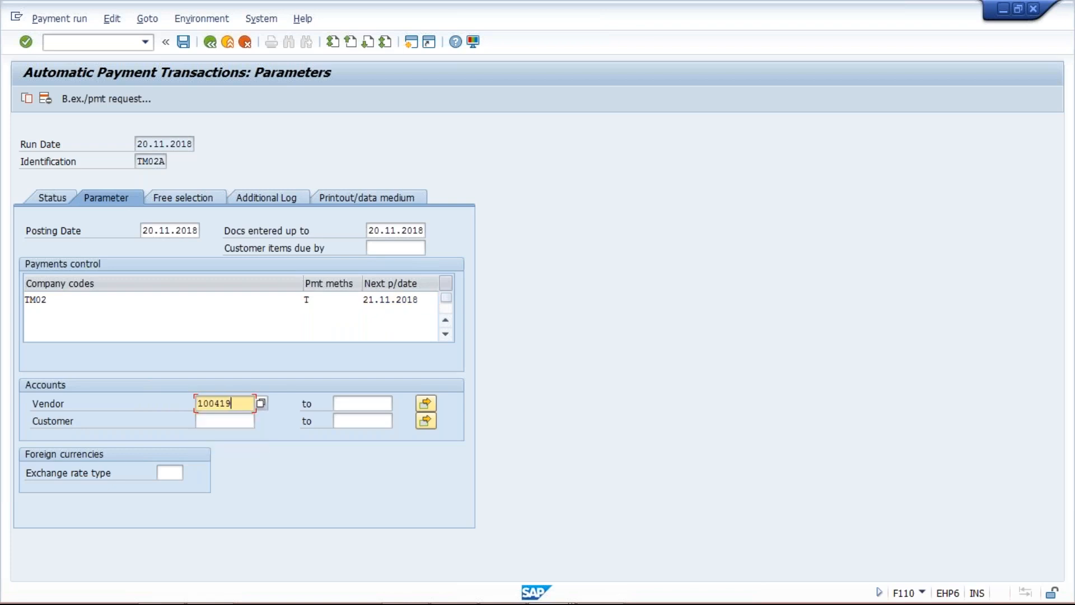
Enable due date, all-cases payment method and line item logging for the vendor's account, and save the run parameters
{"action": "left_click", "coordinate": [267, 196]}
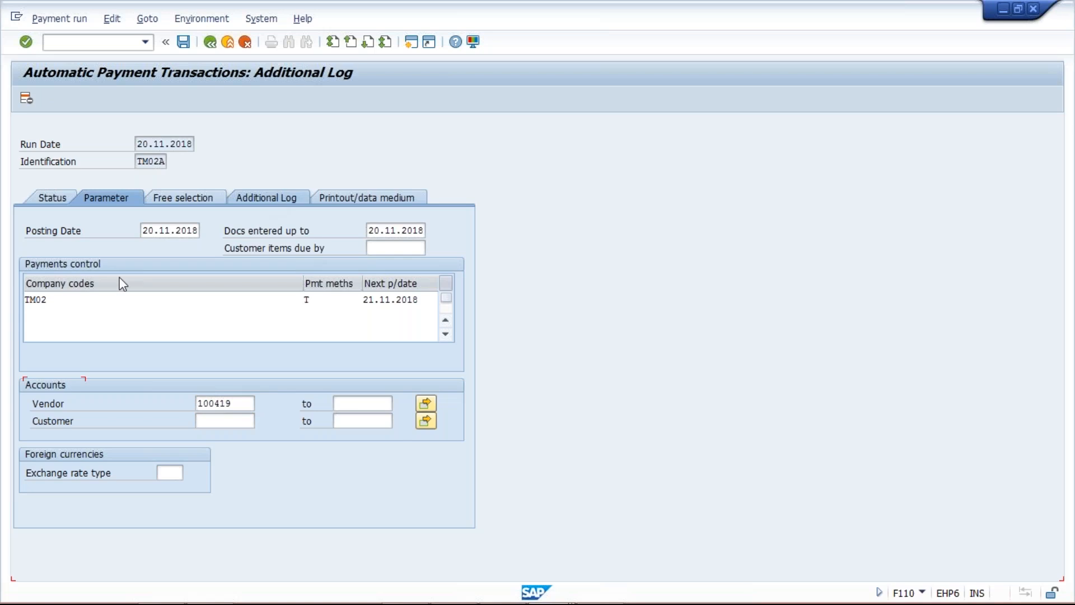
{"action": "left_click", "coordinate": [50, 386]}
{"action": "left_click", "coordinate": [49, 396]}
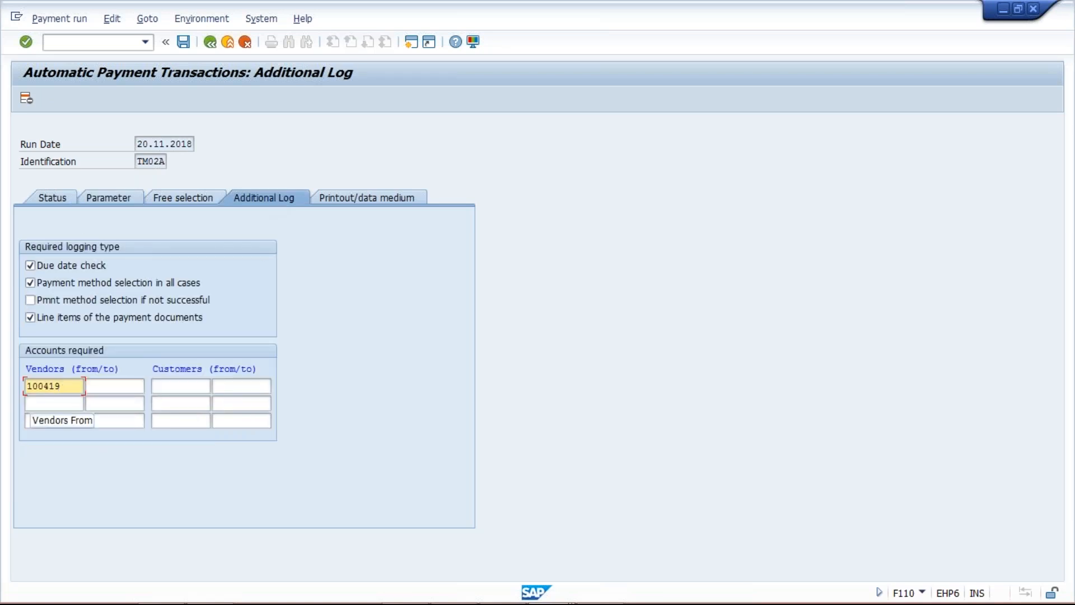
{"action": "key", "text": "Return"}
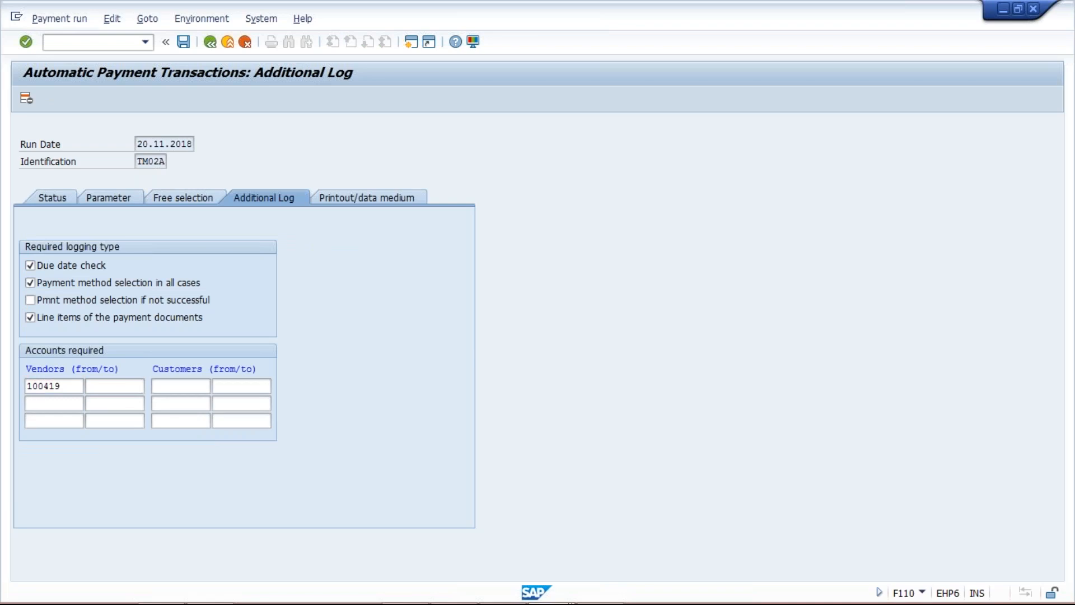
{"action": "key", "text": "ctrl+s"}
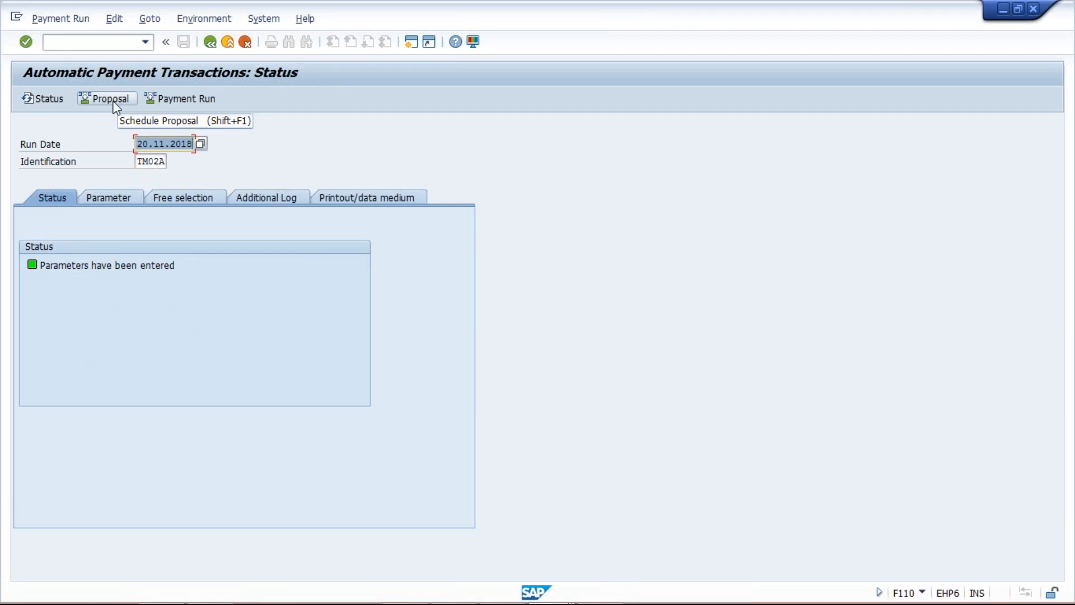
Schedule the payment proposal to start immediately and refresh the run status
{"action": "left_click", "coordinate": [115, 104]}
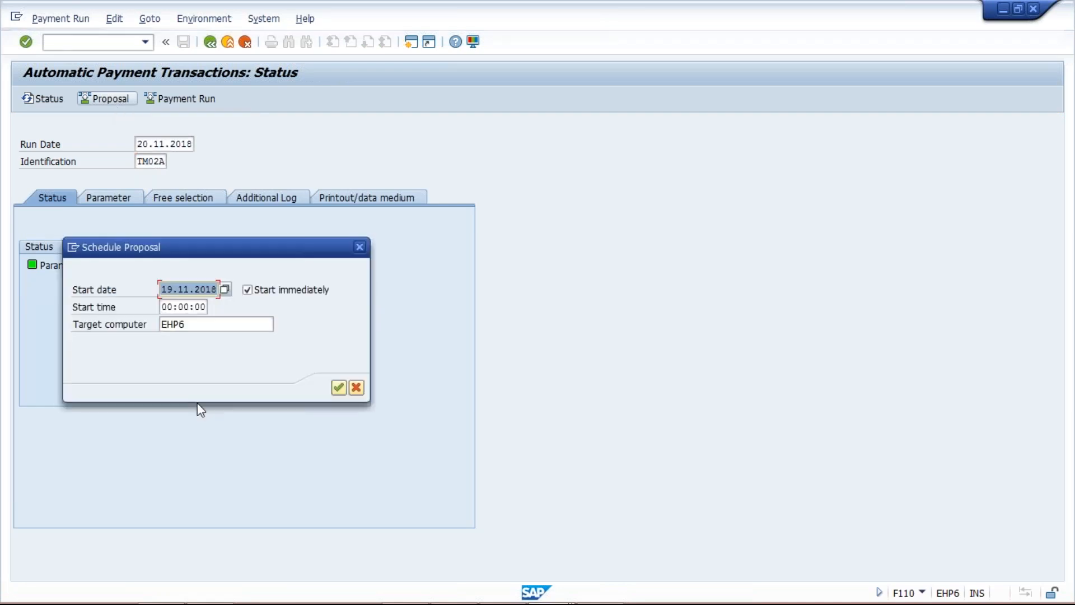
{"action": "key", "text": "Return"}
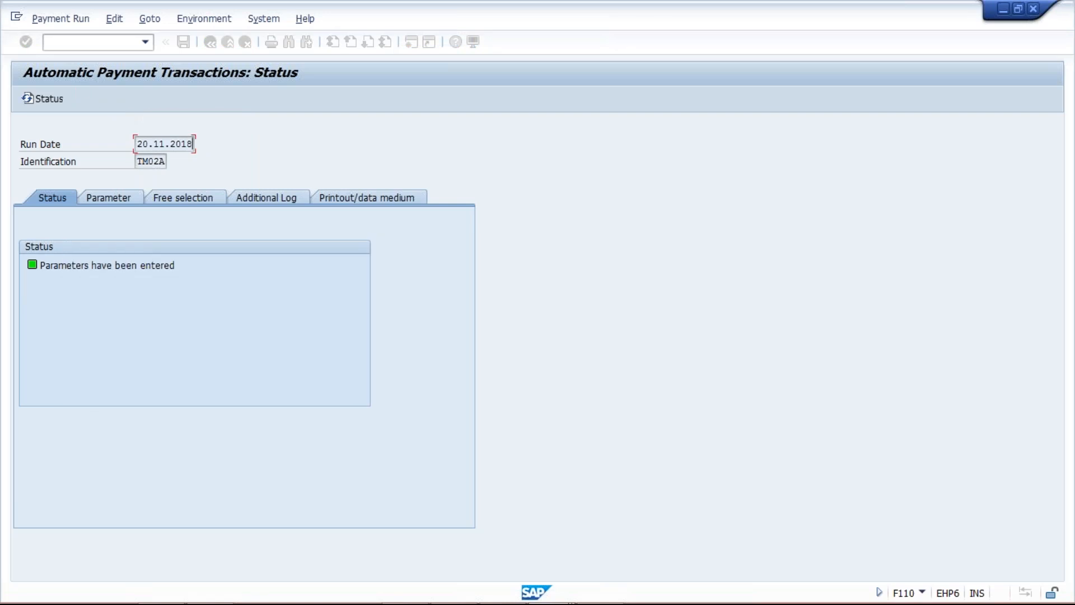
{"action": "key", "text": "Return"}
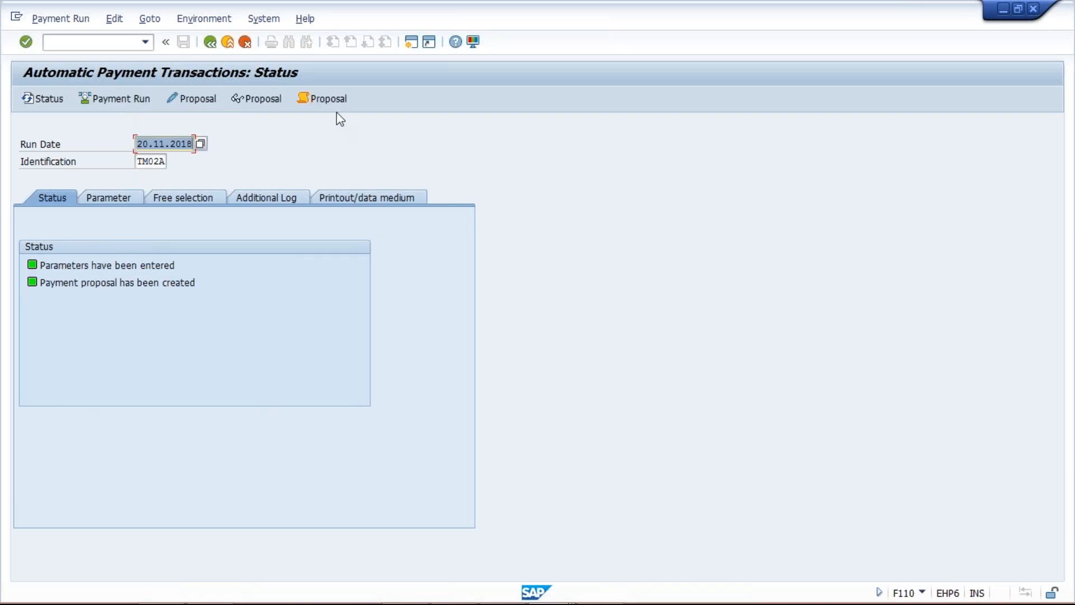
Review the proposal job log of the 20.11.2018 run for the message about the vendor and return to the run status
{"action": "left_click", "coordinate": [329, 99]}
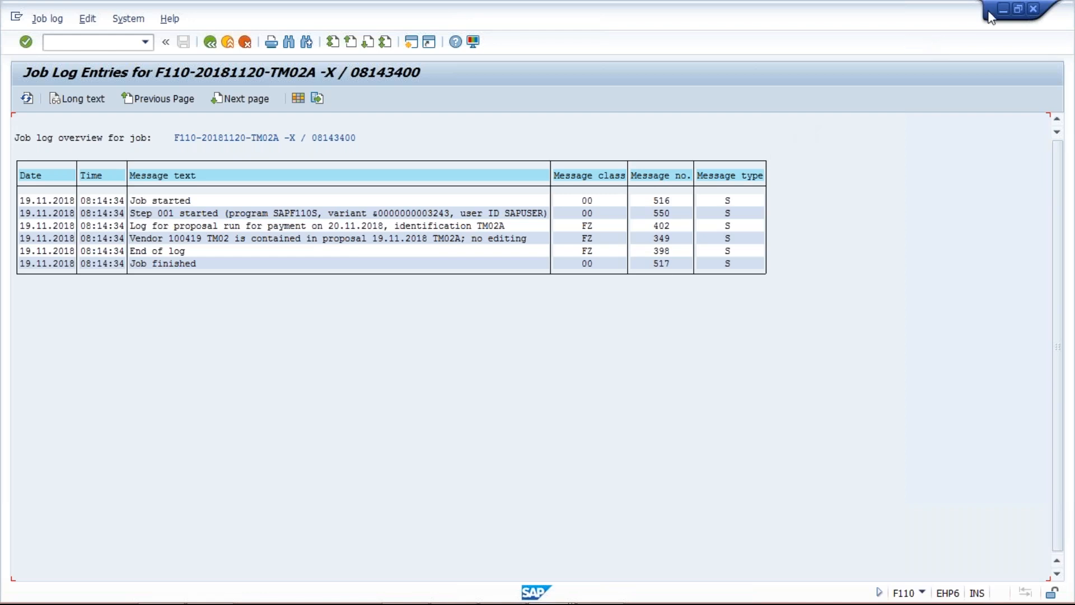
{"action": "left_click", "coordinate": [882, 183]}
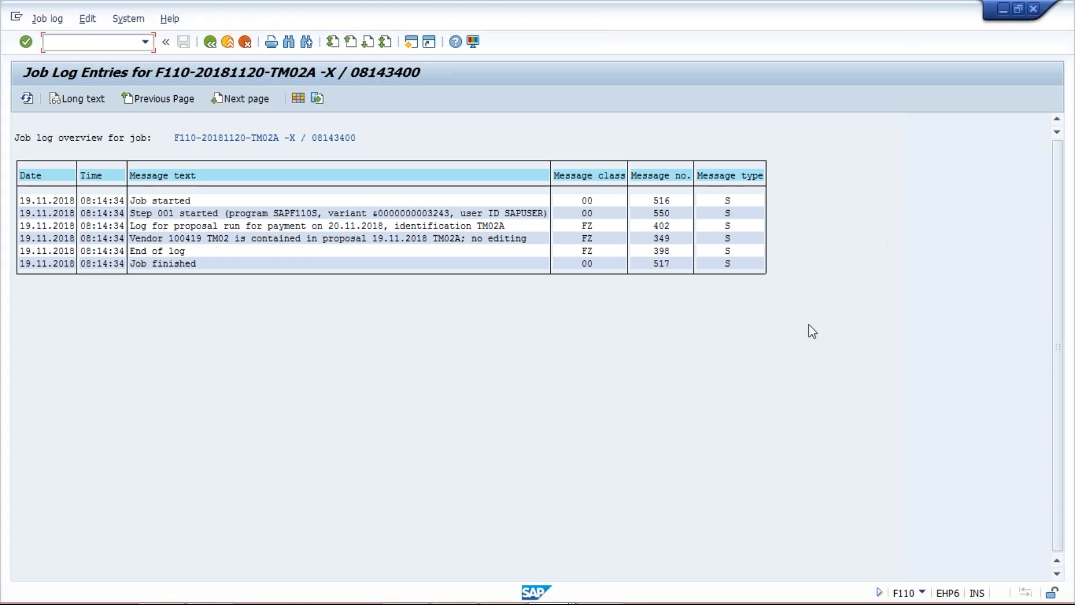
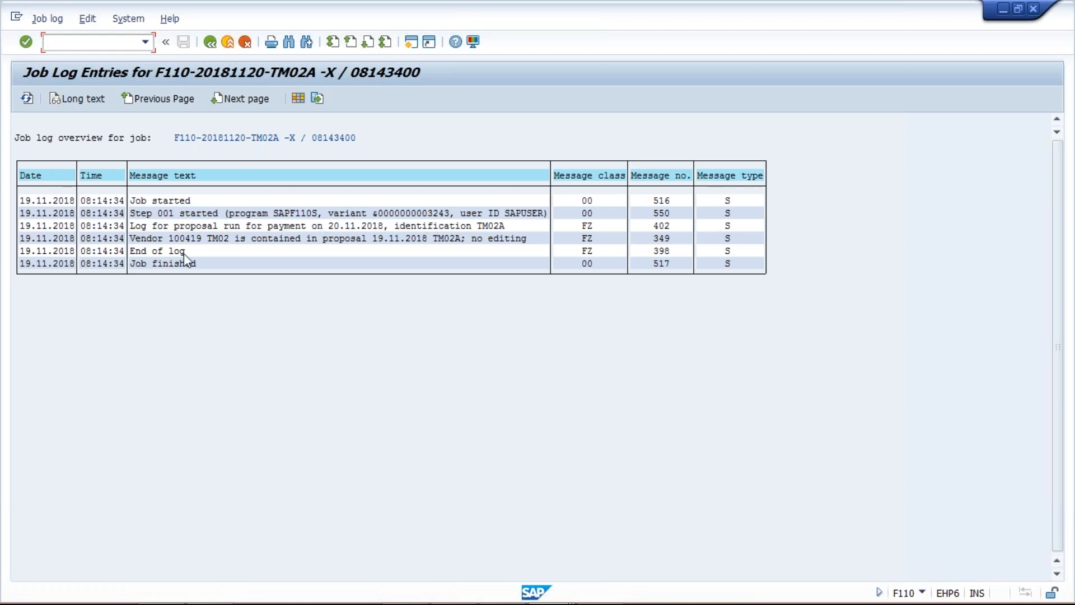
{"action": "left_click", "coordinate": [137, 242]}
{"action": "key", "text": "alt+Tab"}
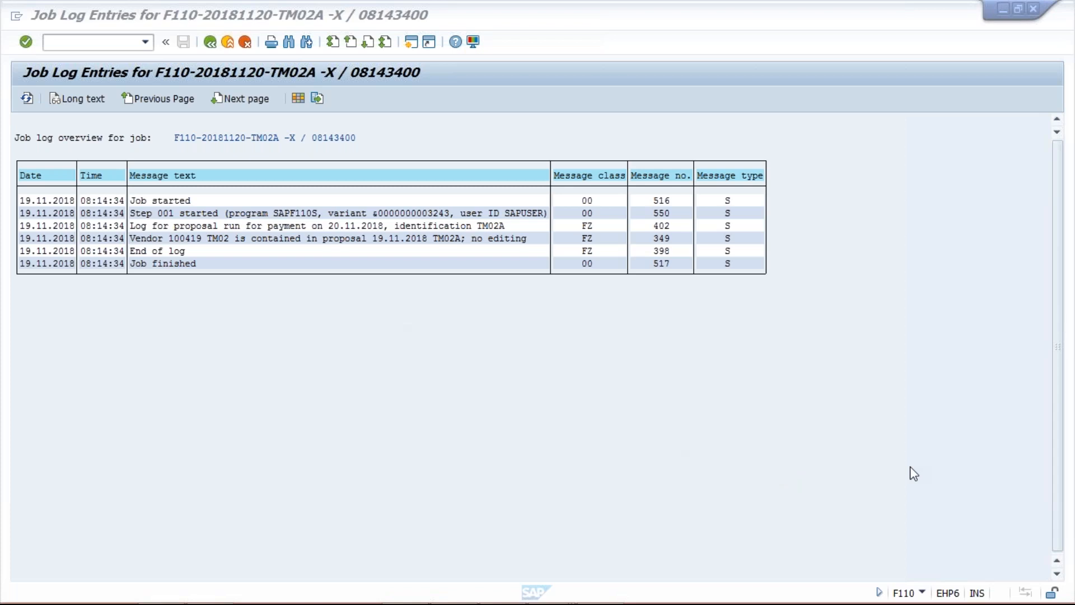
{"action": "left_click", "coordinate": [187, 242]}
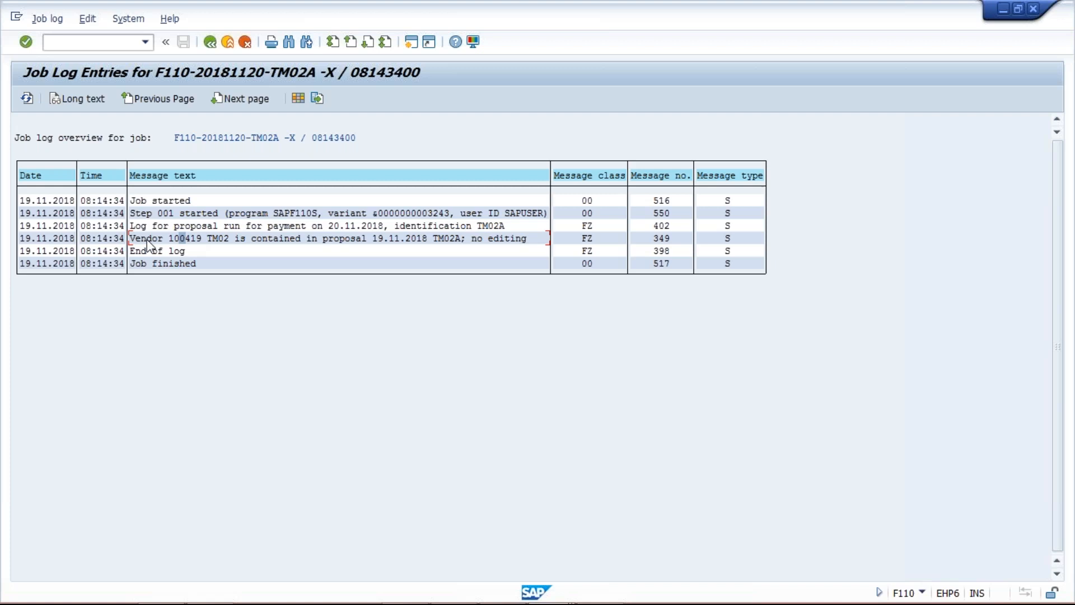
{"action": "left_click", "coordinate": [187, 239]}
{"action": "left_click", "coordinate": [212, 45]}
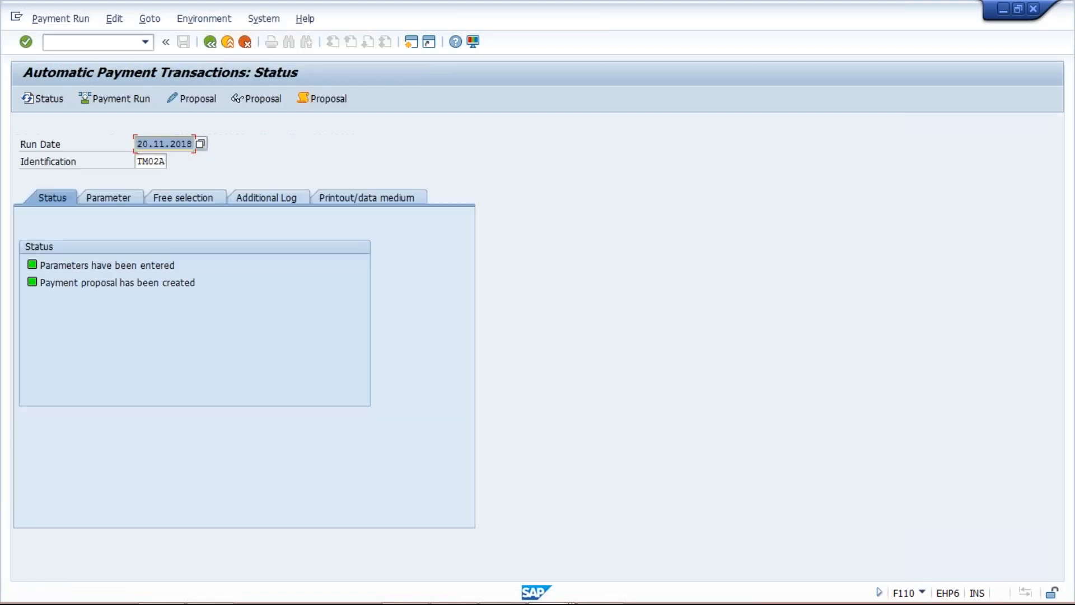
Load the TM02A payment run dated 19.11.2018 and delete its payment proposal
{"action": "type", "text": "19"}
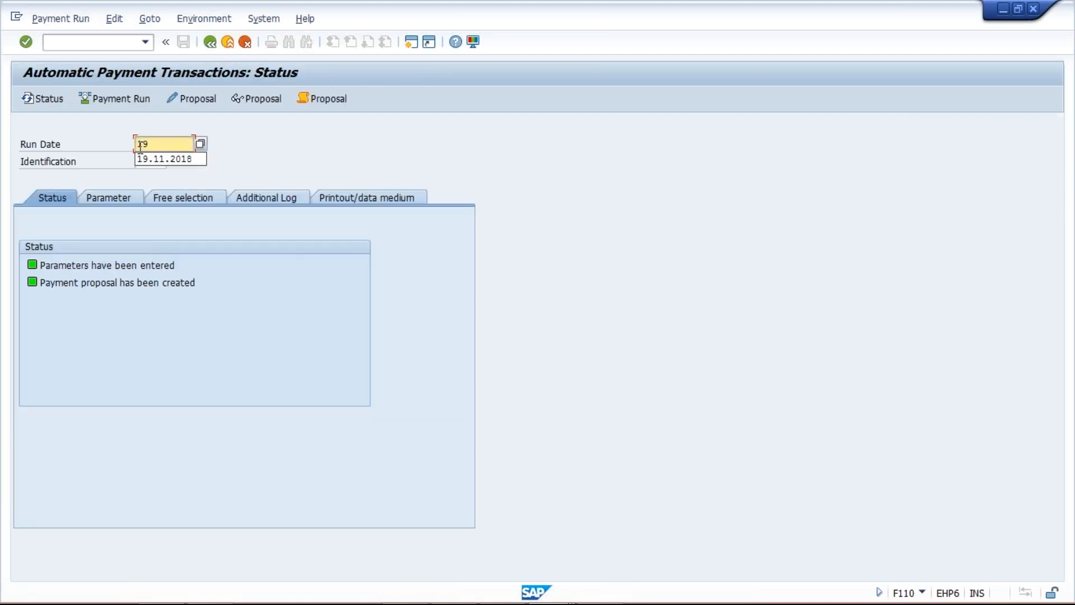
{"action": "key", "text": "Down"}
{"action": "key", "text": "Return"}
{"action": "key", "text": "Return"}
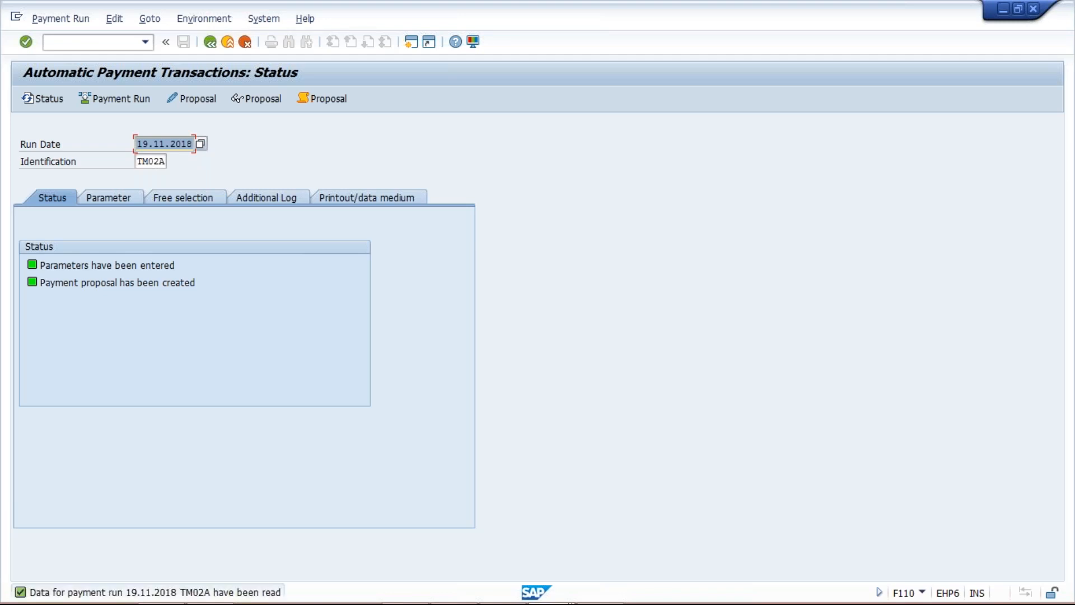
{"action": "left_click", "coordinate": [130, 283]}
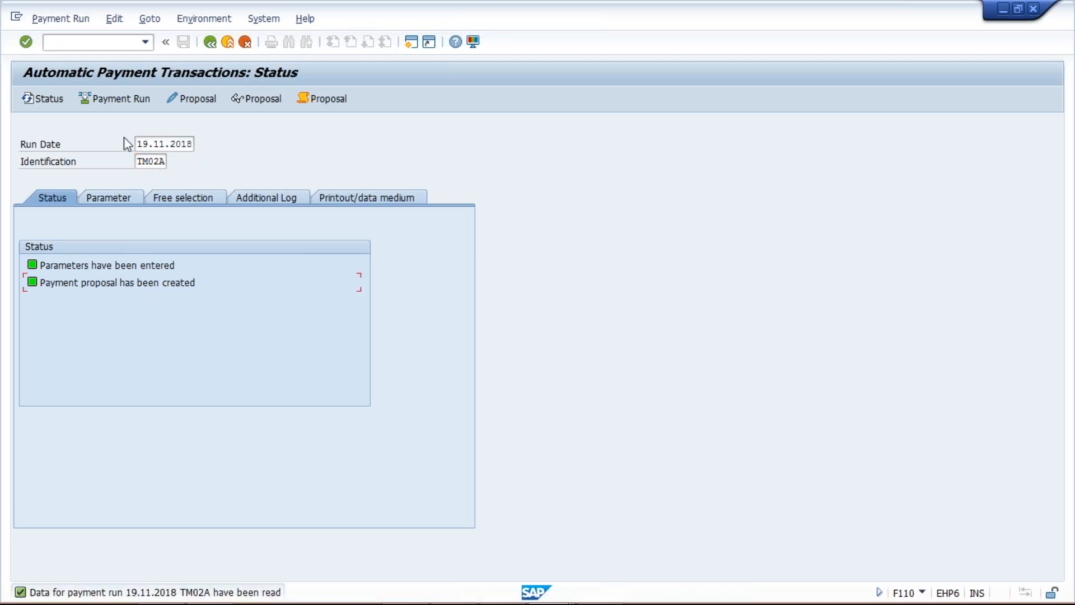
{"action": "left_click", "coordinate": [108, 23]}
{"action": "mouse_move", "coordinate": [123, 56]}
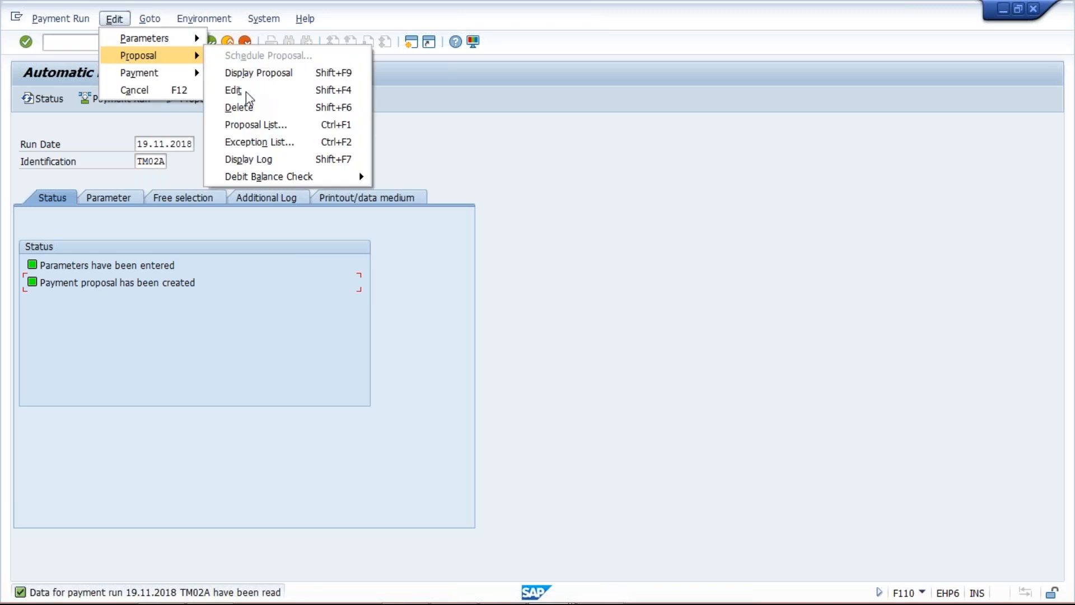
{"action": "left_click", "coordinate": [239, 107]}
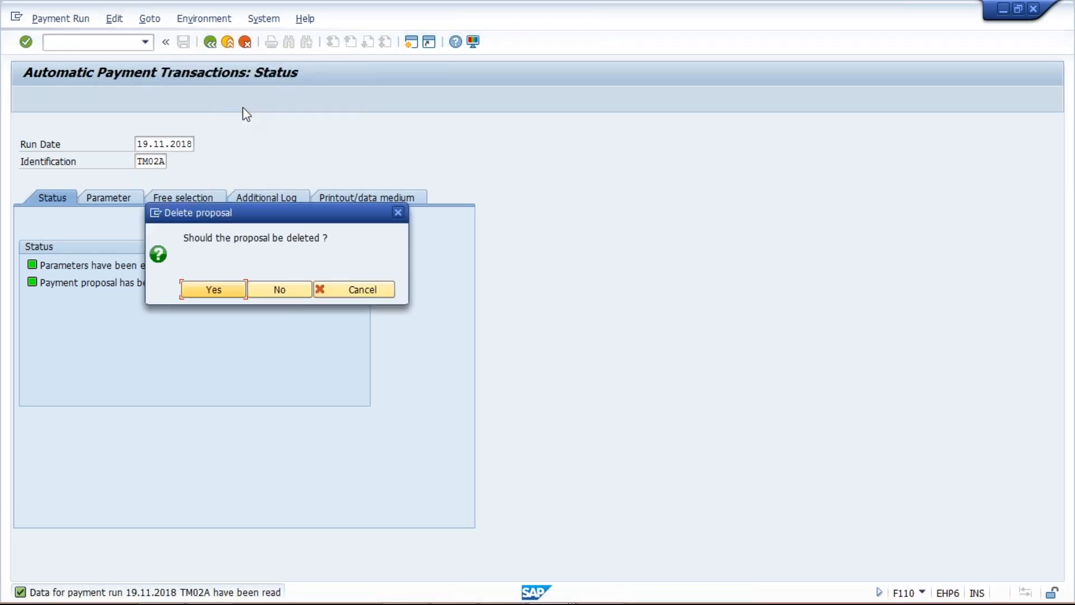
{"action": "left_click", "coordinate": [213, 290]}
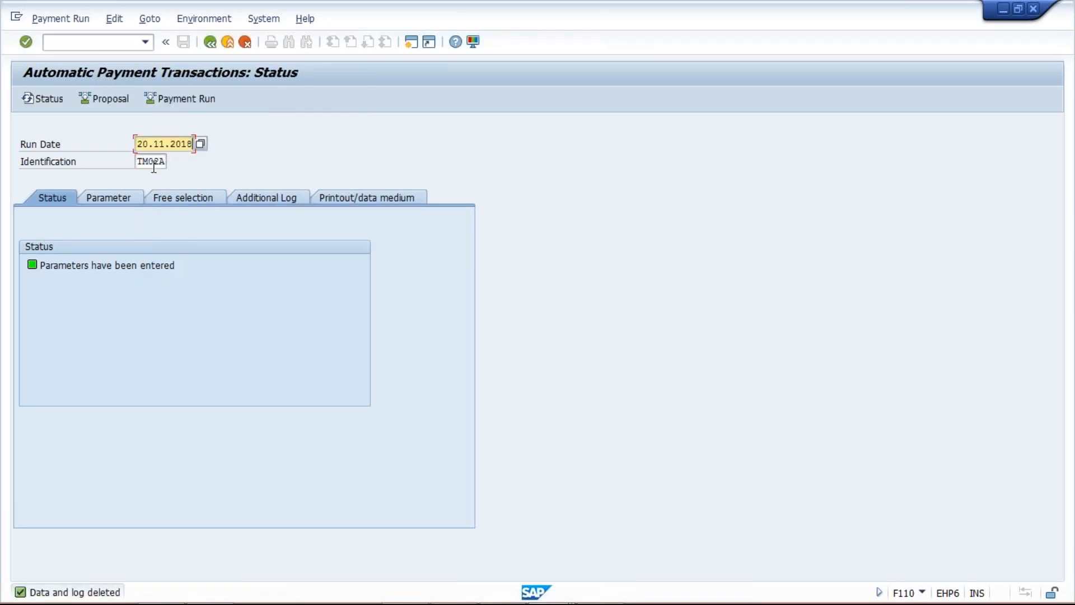
Reload the TM02A payment run dated 20.11.2018 and delete its payment proposal
{"action": "key", "text": "Return"}
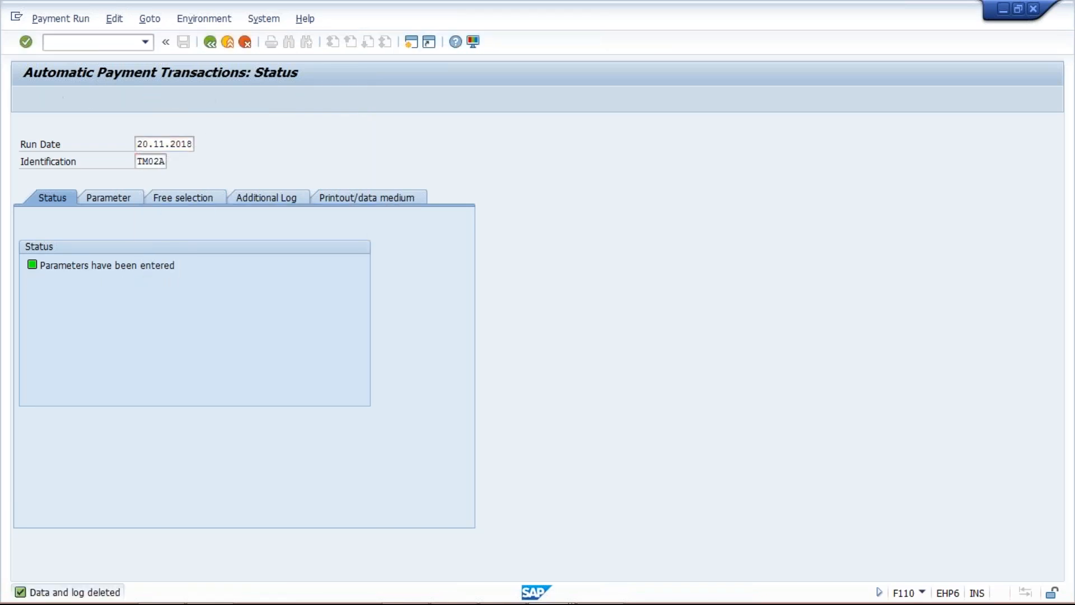
{"action": "left_click", "coordinate": [114, 18]}
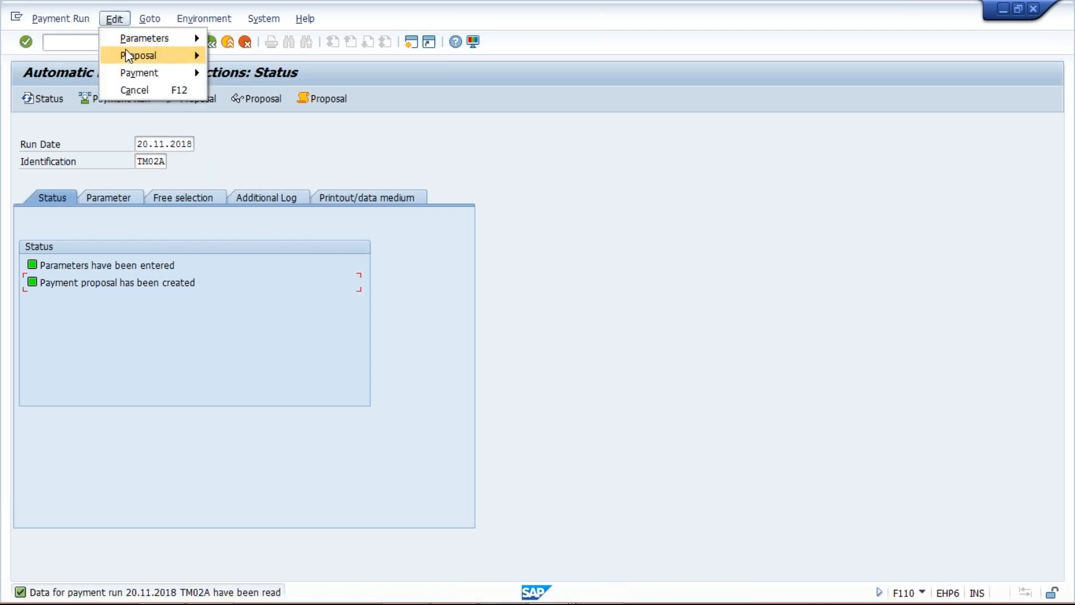
{"action": "mouse_move", "coordinate": [127, 53]}
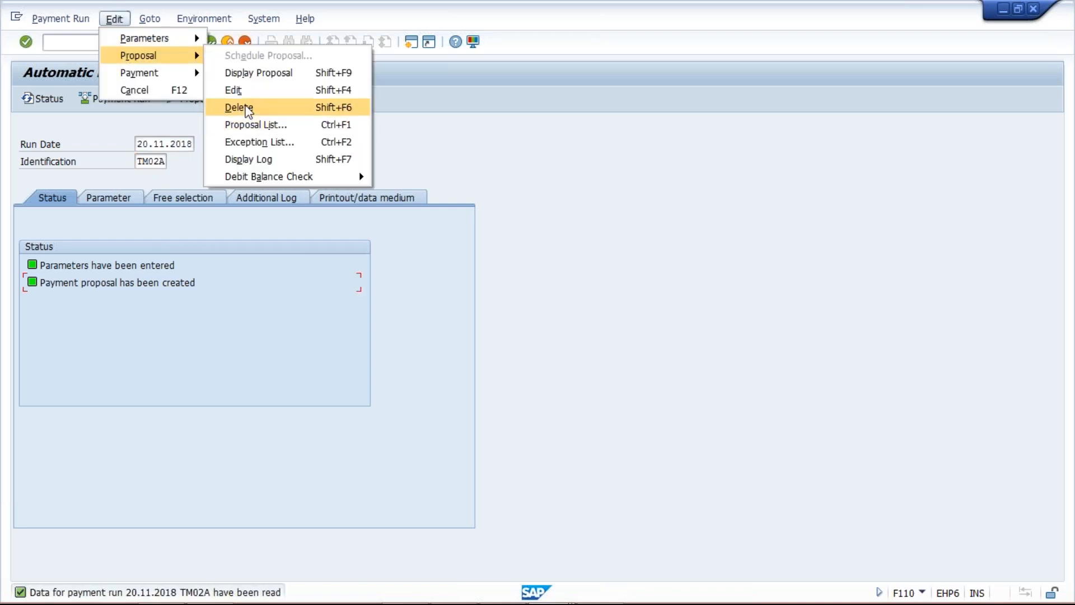
{"action": "left_click", "coordinate": [239, 107]}
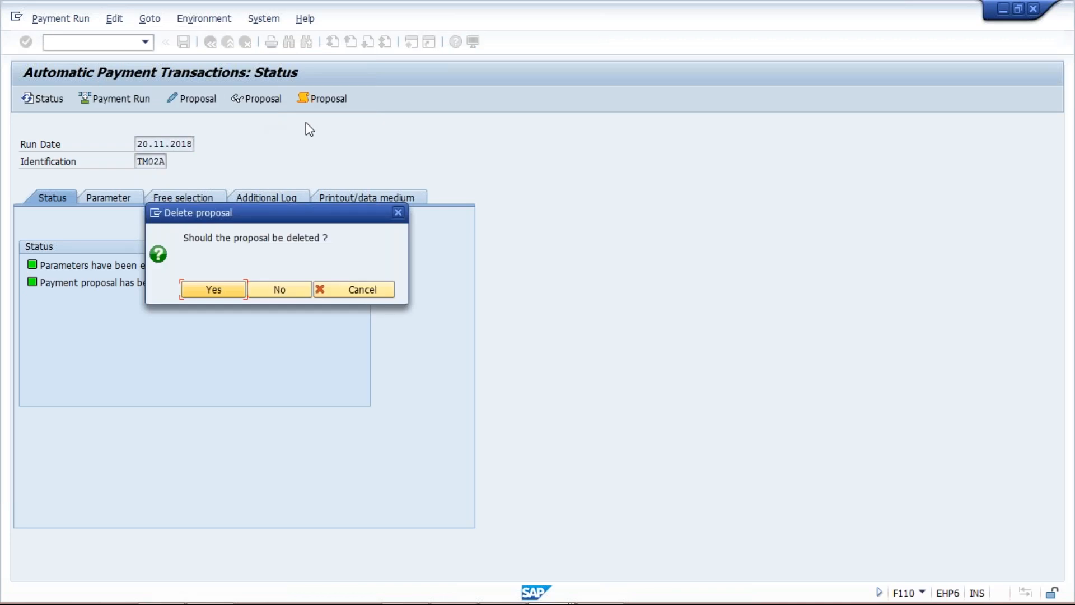
{"action": "key", "text": "Return"}
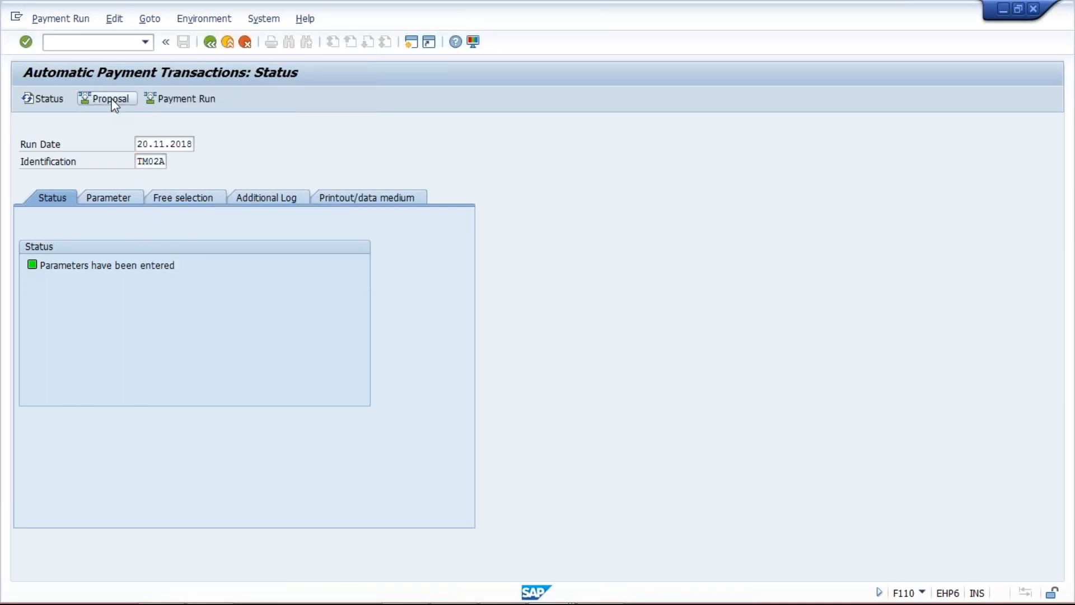
Schedule a new payment proposal to start immediately for the 20.11.2018 run and review its job log through the posting documents
{"action": "left_click", "coordinate": [110, 99]}
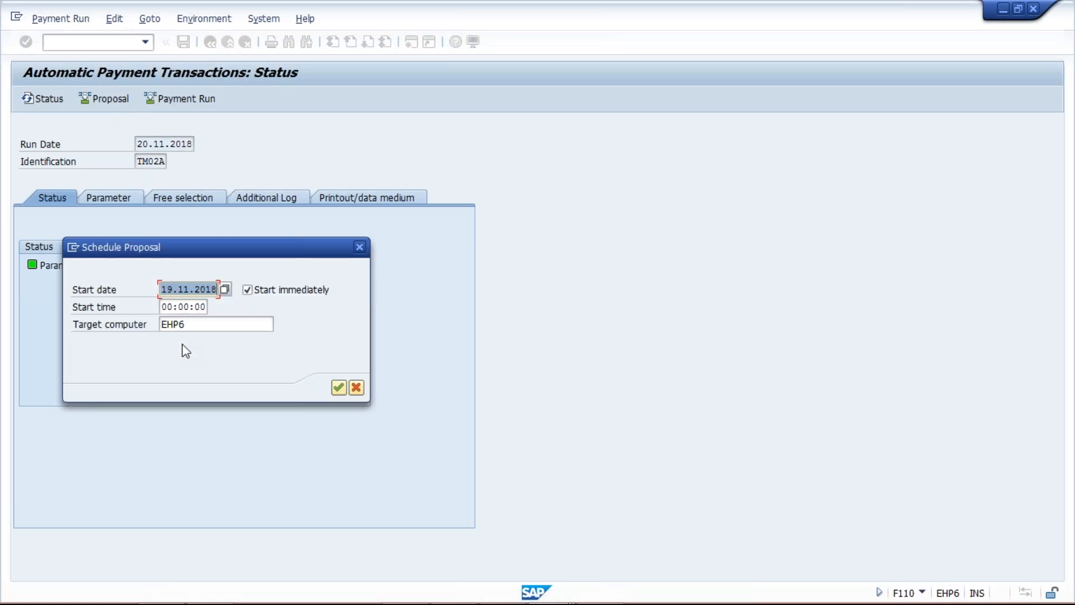
{"action": "key", "text": "Return"}
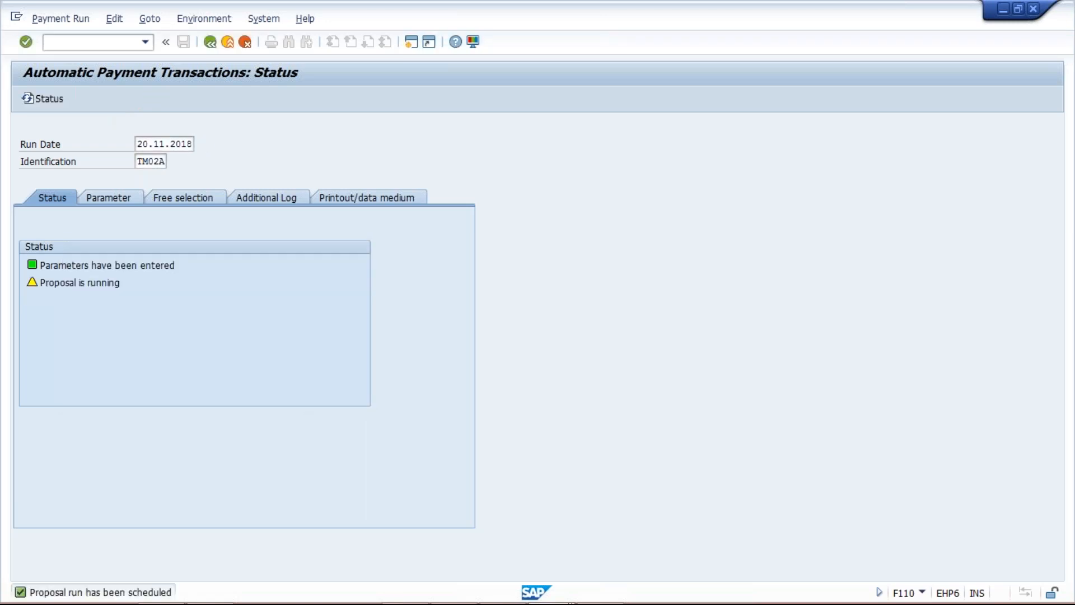
{"action": "key", "text": "Return"}
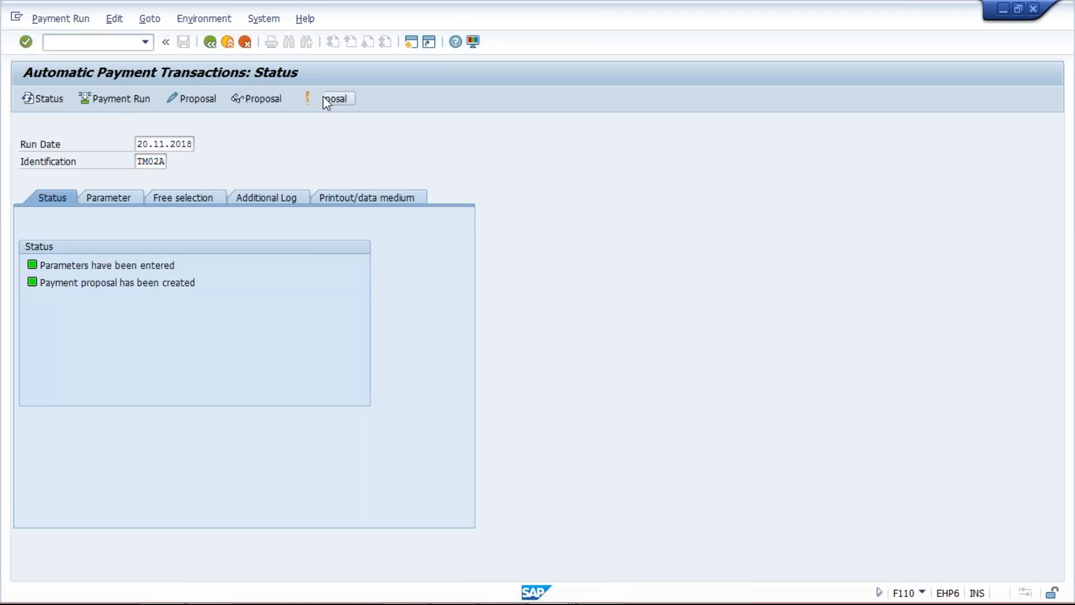
{"action": "left_click", "coordinate": [327, 103]}
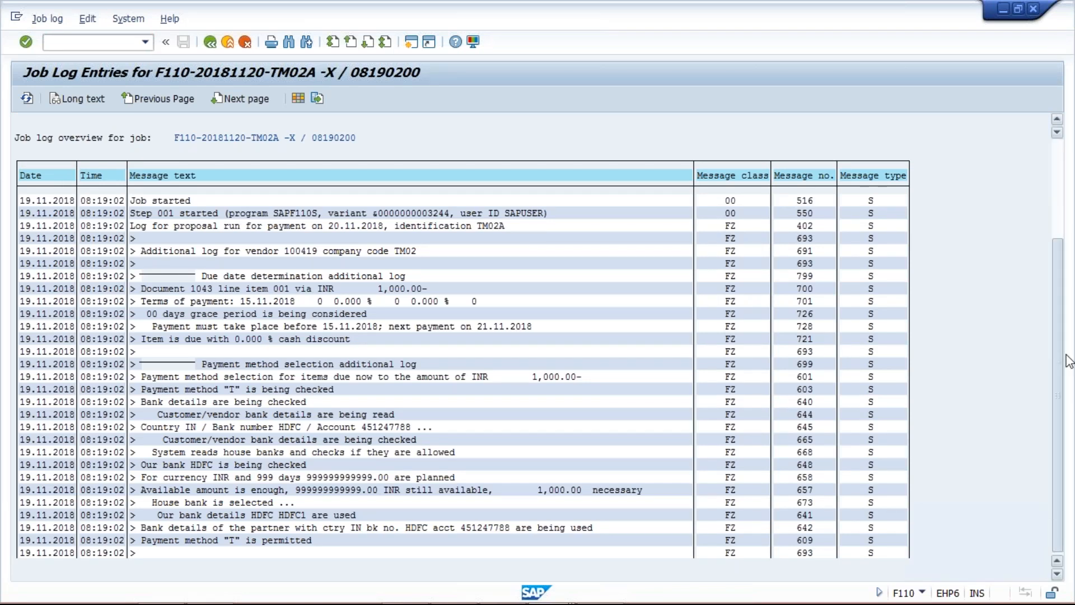
{"action": "scroll", "coordinate": [1069, 361], "scroll_direction": "down", "scroll_amount": 4}
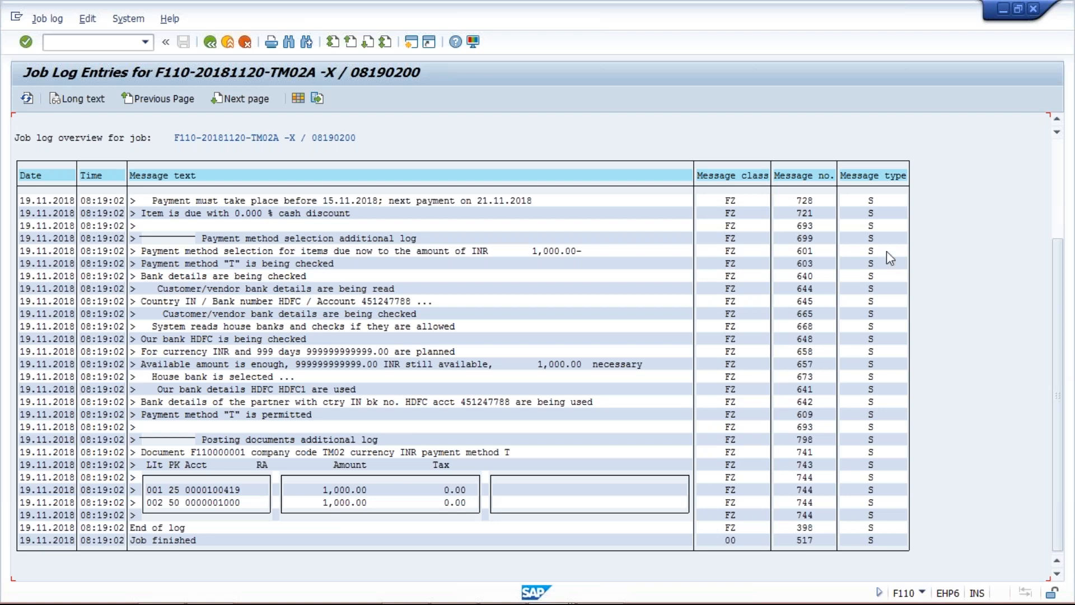
{"action": "left_click", "coordinate": [212, 44]}
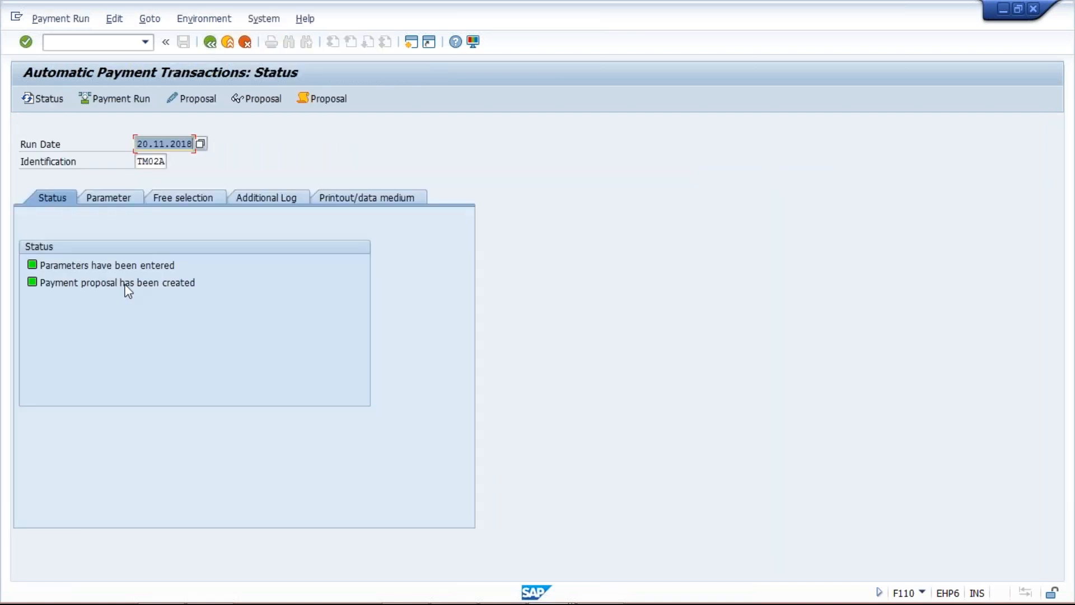
Delete the newly created payment proposal of the 20.11.2018 run, keeping the run parameters
{"action": "left_click", "coordinate": [128, 287]}
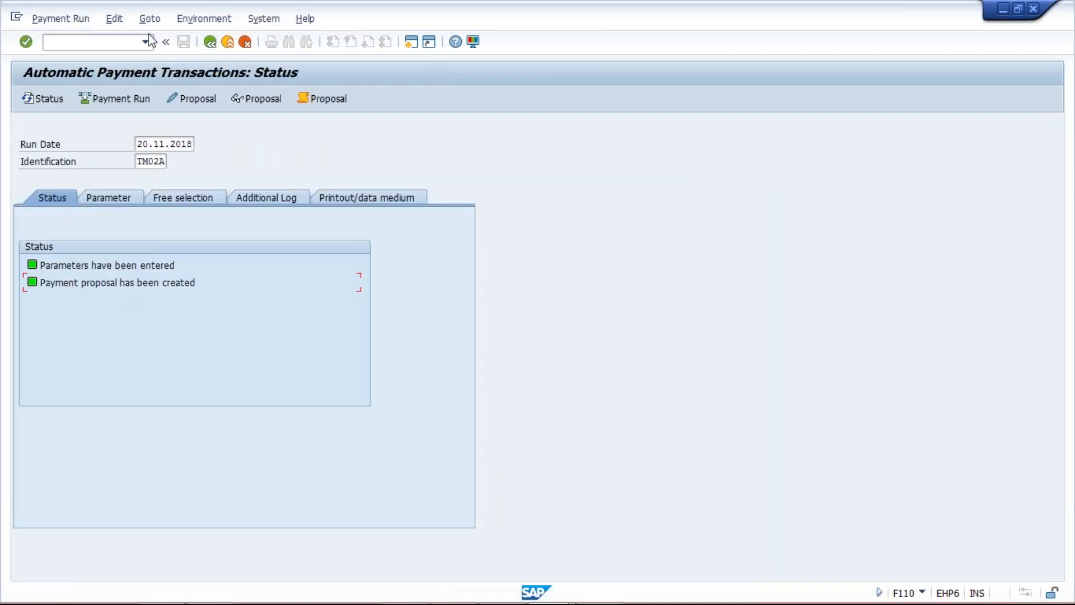
{"action": "left_click", "coordinate": [115, 19]}
{"action": "mouse_move", "coordinate": [160, 58]}
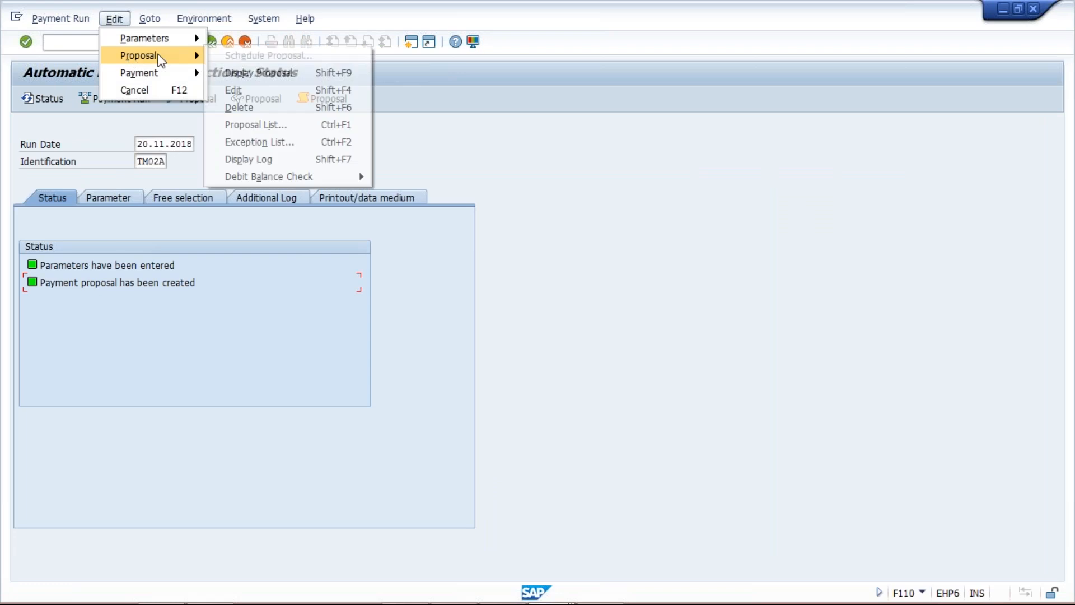
{"action": "left_click", "coordinate": [245, 108]}
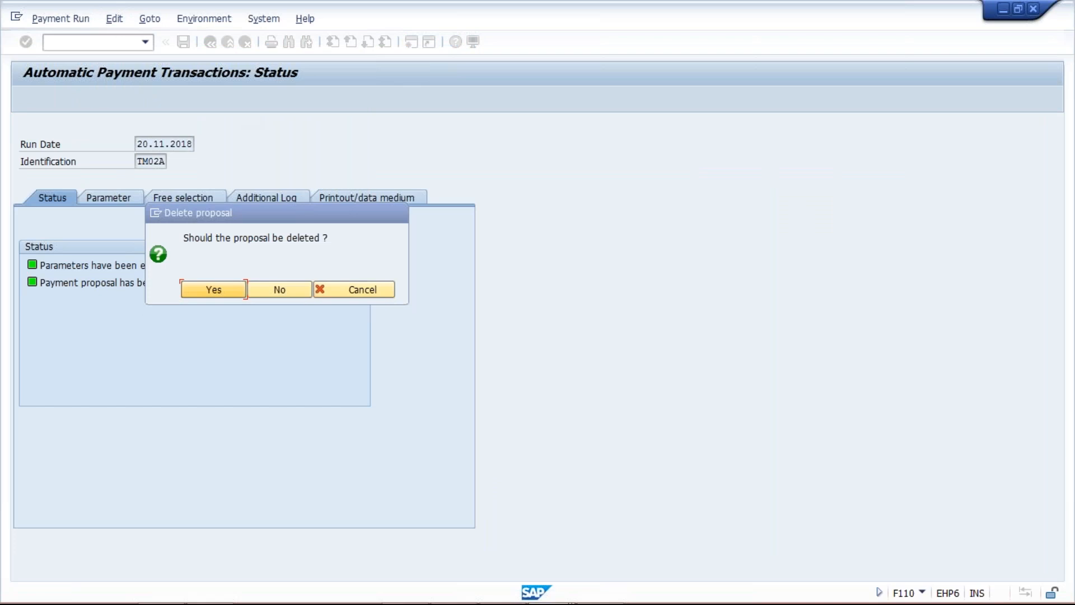
{"action": "key", "text": "Return"}
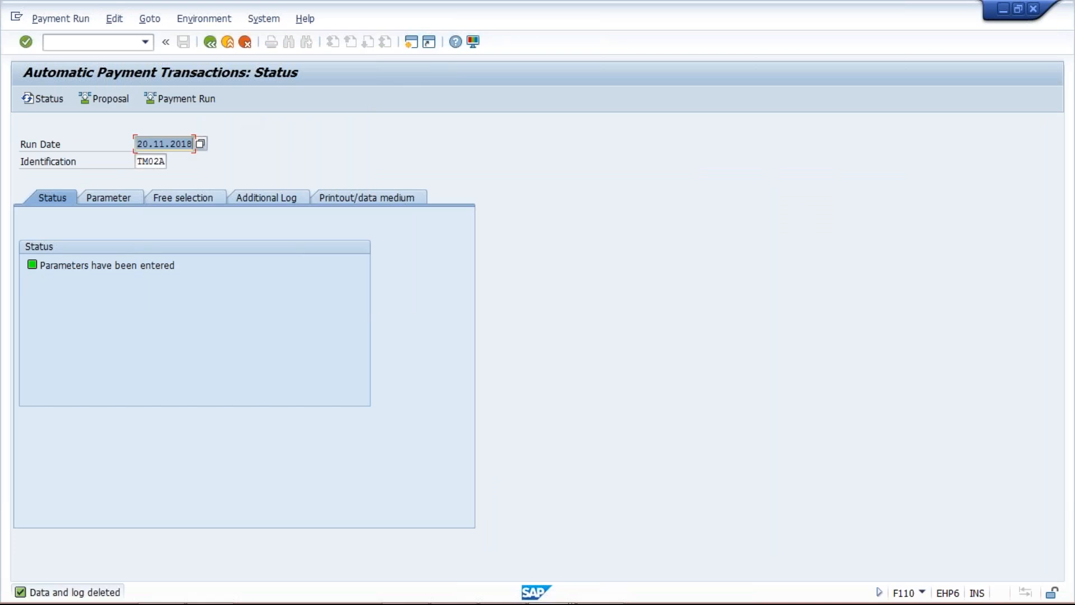
Switch to the payment program customizing session, leave the available amounts view and check the payment methods in country for India
{"action": "mouse_move", "coordinate": [558, 594]}
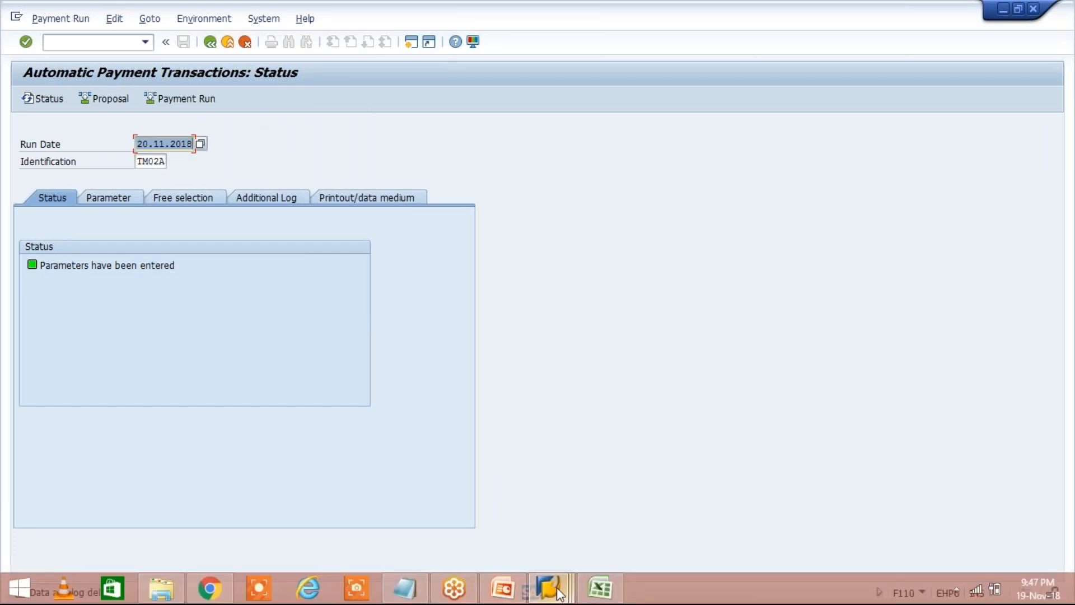
{"action": "left_click", "coordinate": [559, 593]}
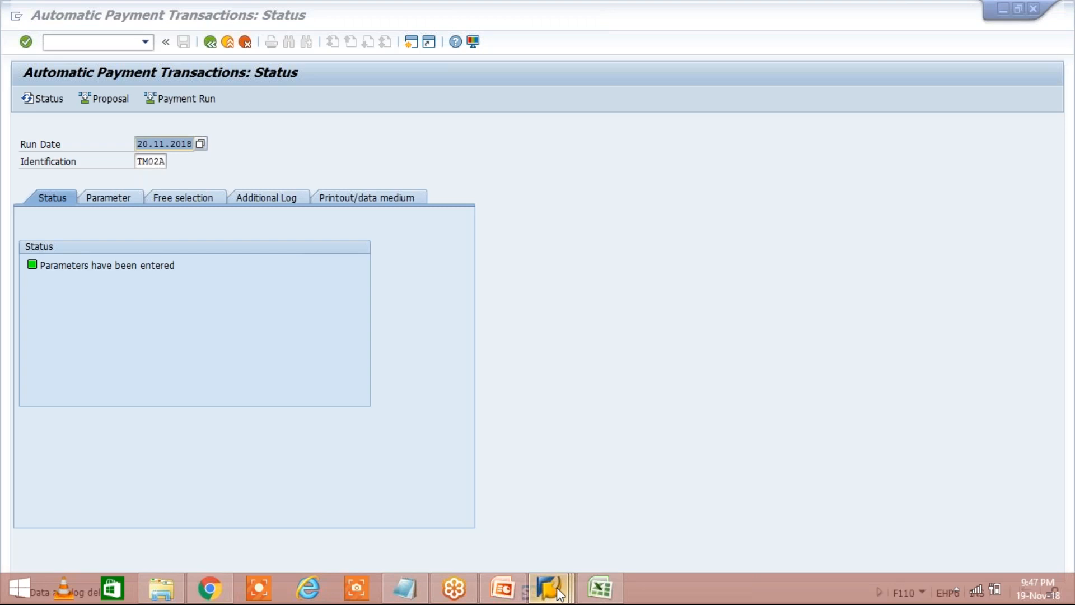
{"action": "mouse_move", "coordinate": [558, 593]}
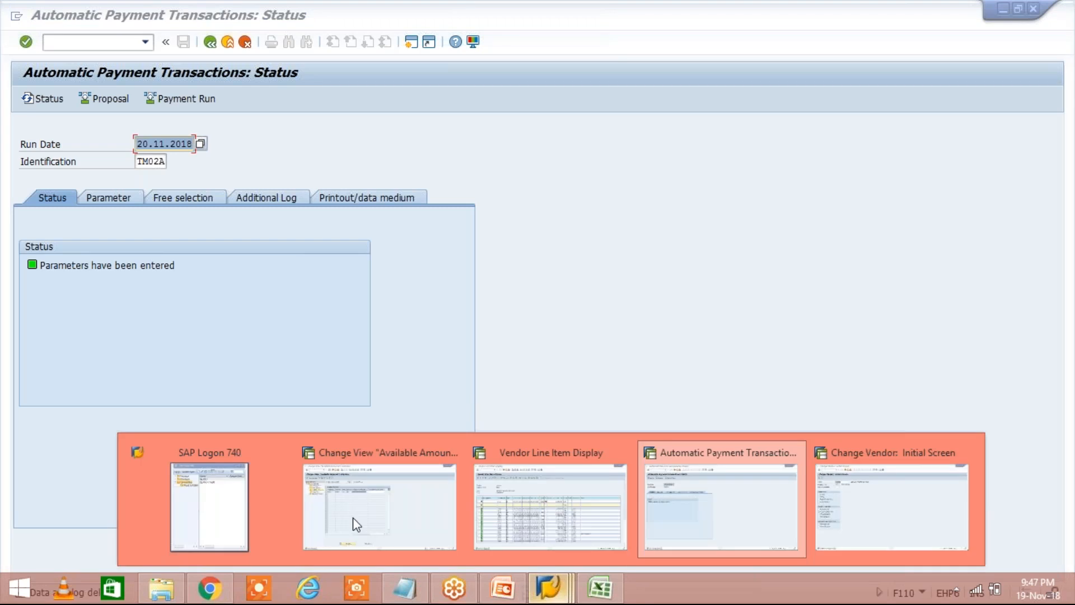
{"action": "left_click", "coordinate": [353, 518]}
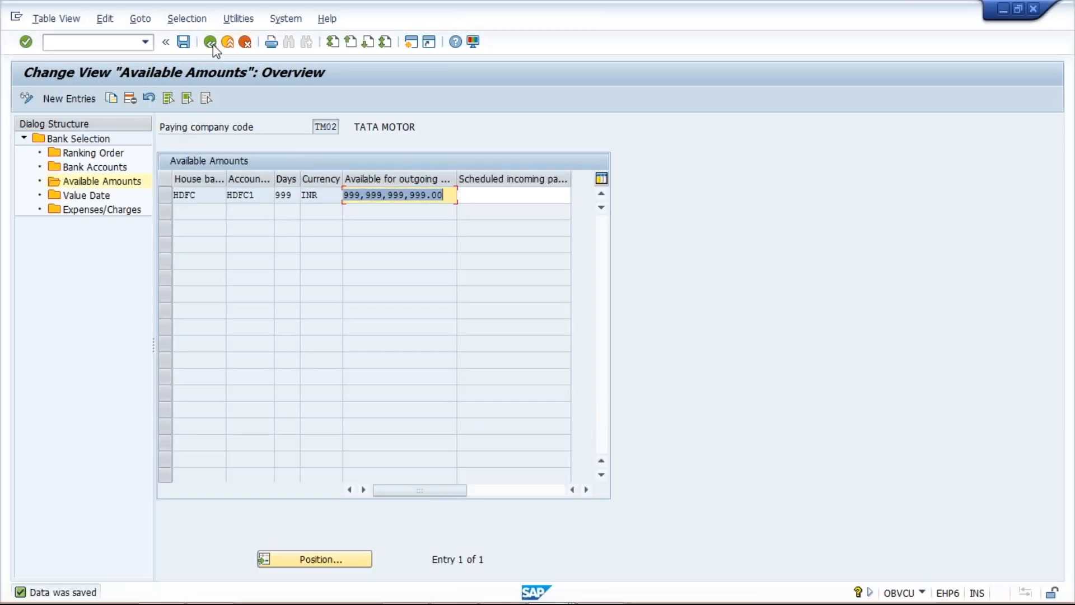
{"action": "left_click", "coordinate": [212, 43]}
{"action": "key", "text": "F3"}
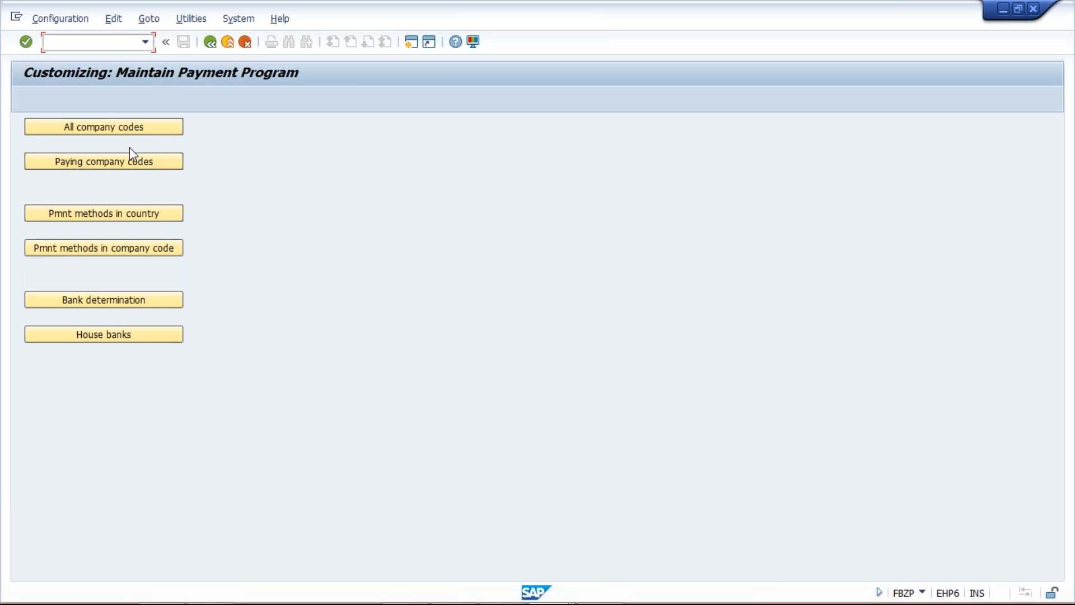
{"action": "left_click", "coordinate": [118, 213]}
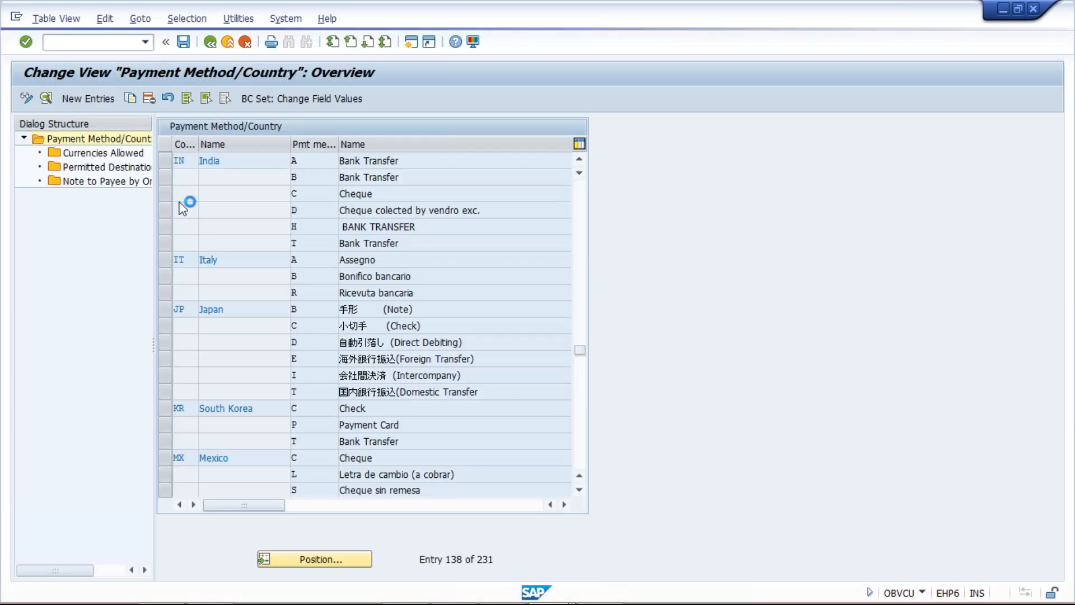
{"action": "key", "text": "F3"}
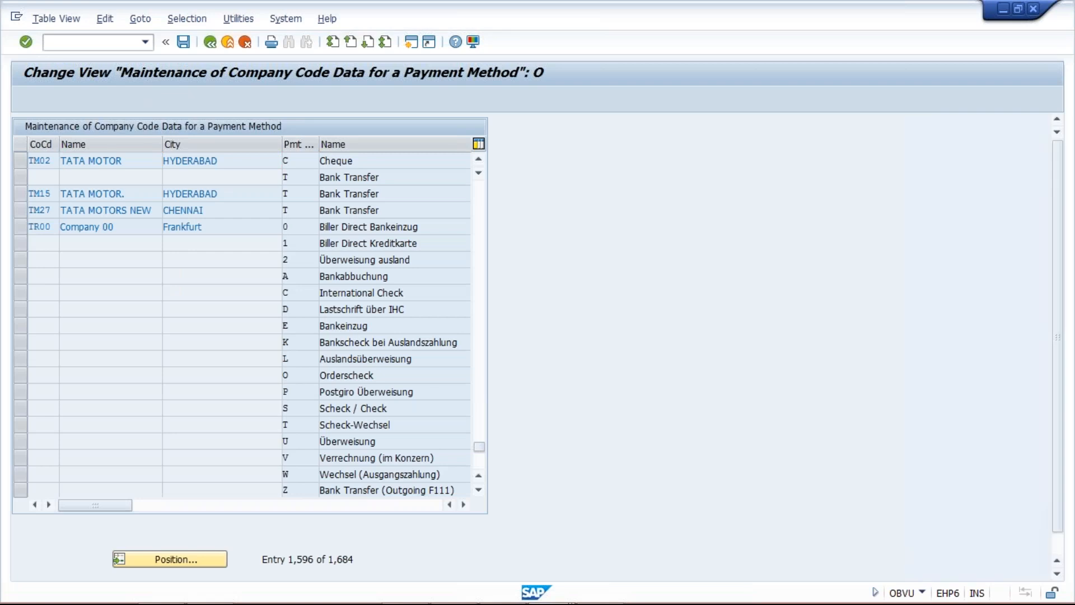
Set the amount limits of payment method C for company code TM02 to minimum 0 and maximum 50000 INR, and save
{"action": "type", "text": "0"}
{"action": "key", "text": "Tab"}
{"action": "key", "text": "Delete"}
{"action": "key", "text": "BackSpace"}
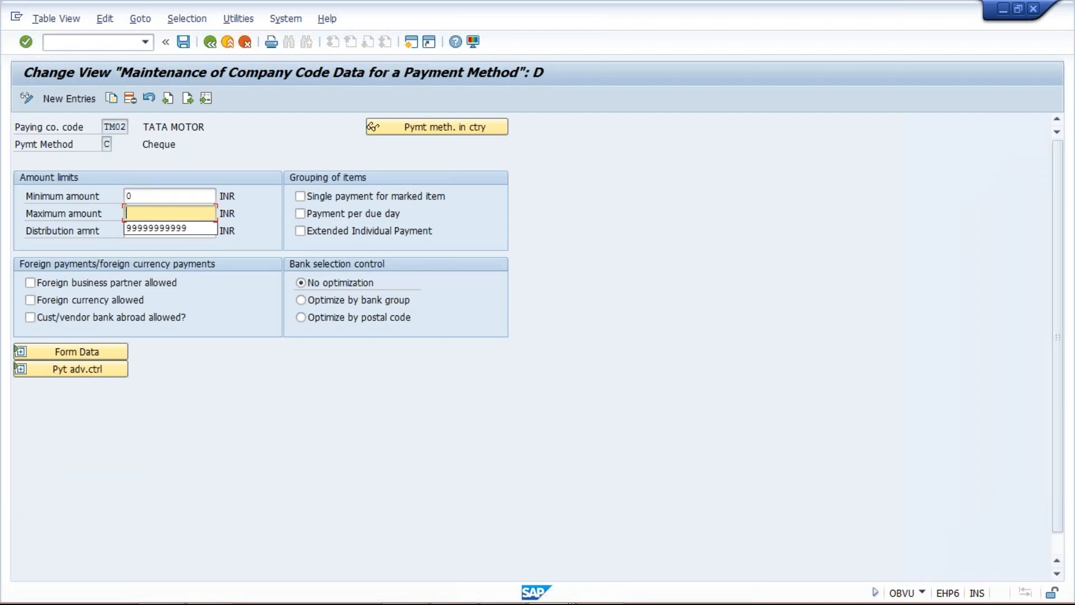
{"action": "type", "text": "50000"}
{"action": "key", "text": "Return"}
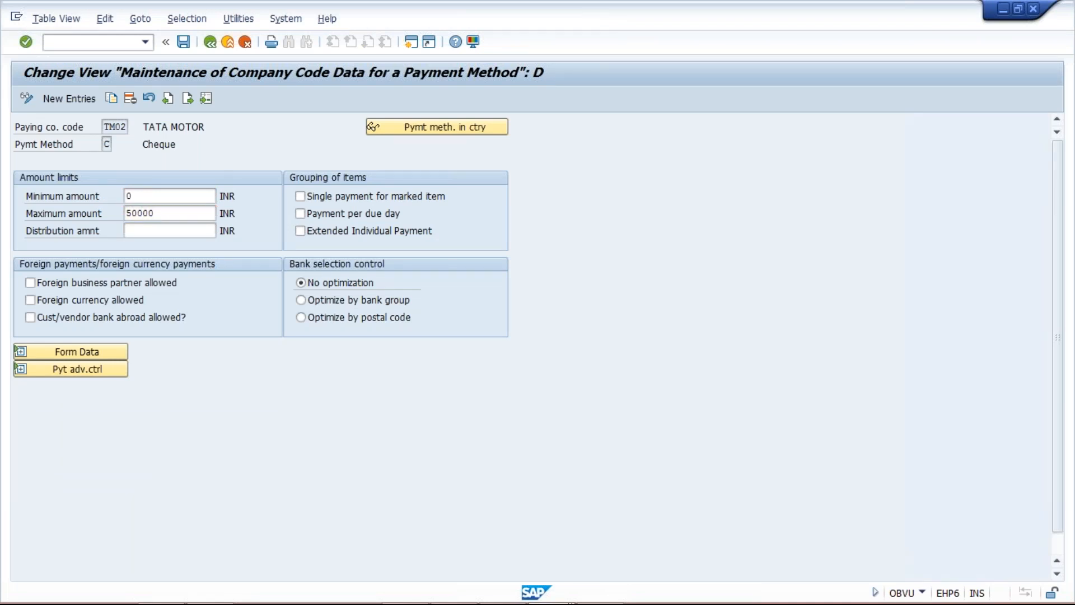
{"action": "key", "text": "ctrl+s"}
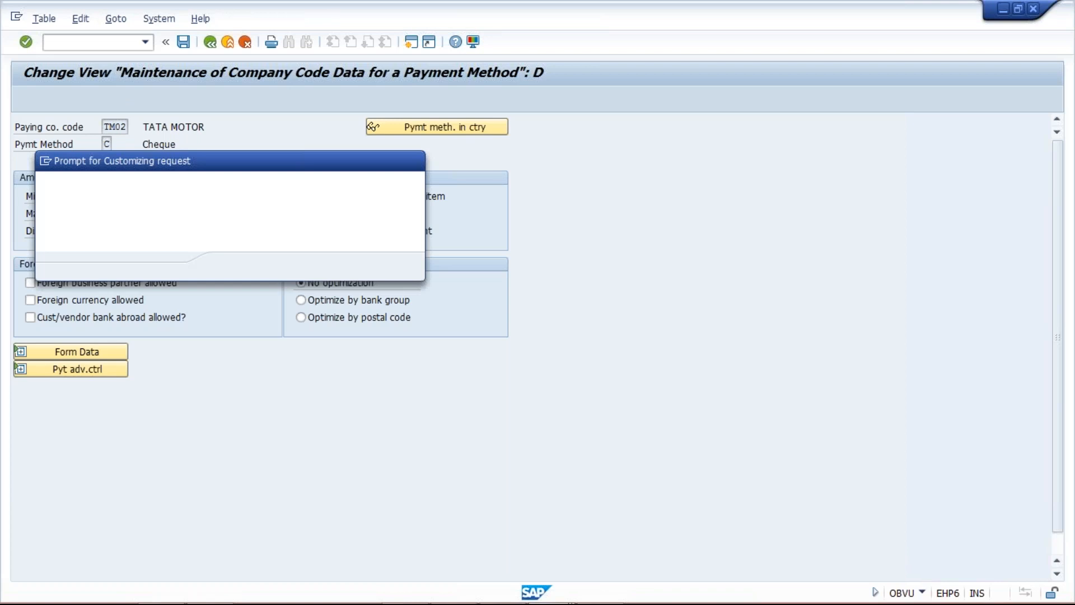
{"action": "key", "text": "Return"}
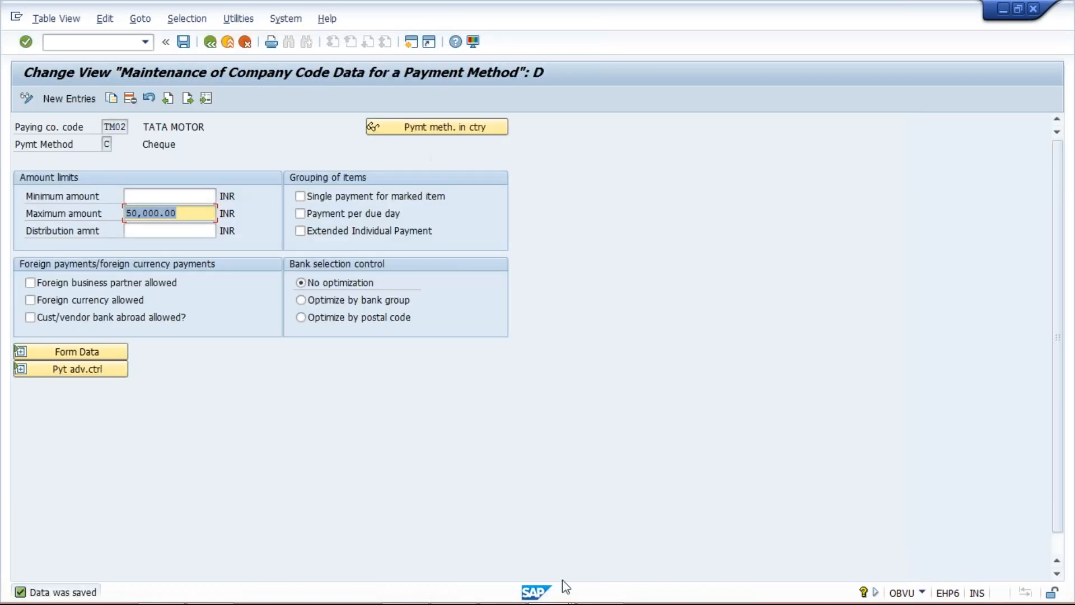
Check the payment method results table in Excel, then return to SAP's vendor change session and open an additional session
{"action": "mouse_move", "coordinate": [607, 586]}
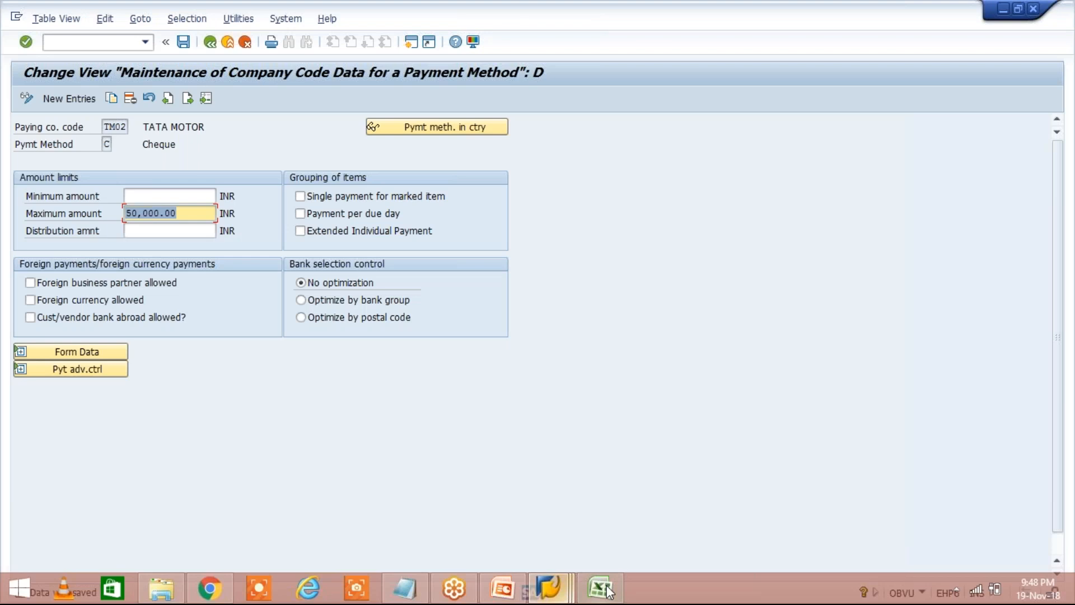
{"action": "left_click", "coordinate": [608, 590]}
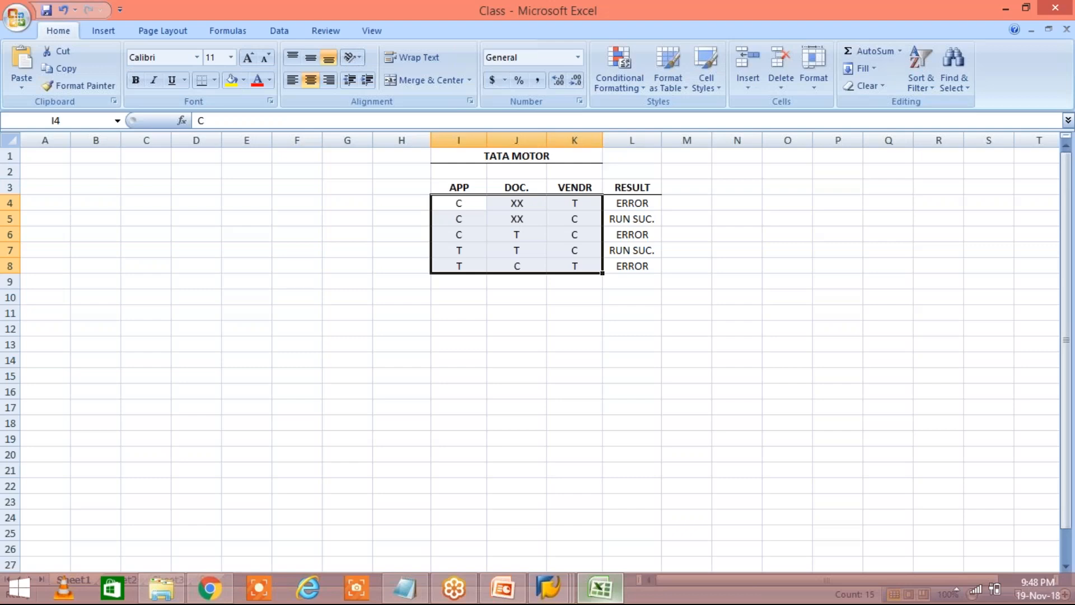
{"action": "left_click", "coordinate": [686, 344]}
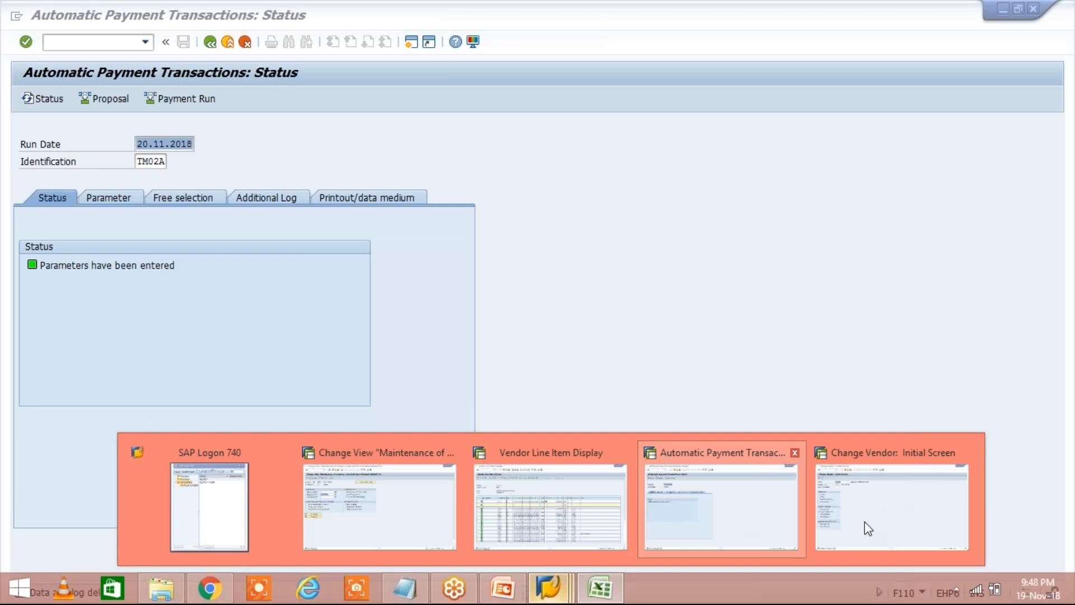
{"action": "left_click", "coordinate": [868, 528]}
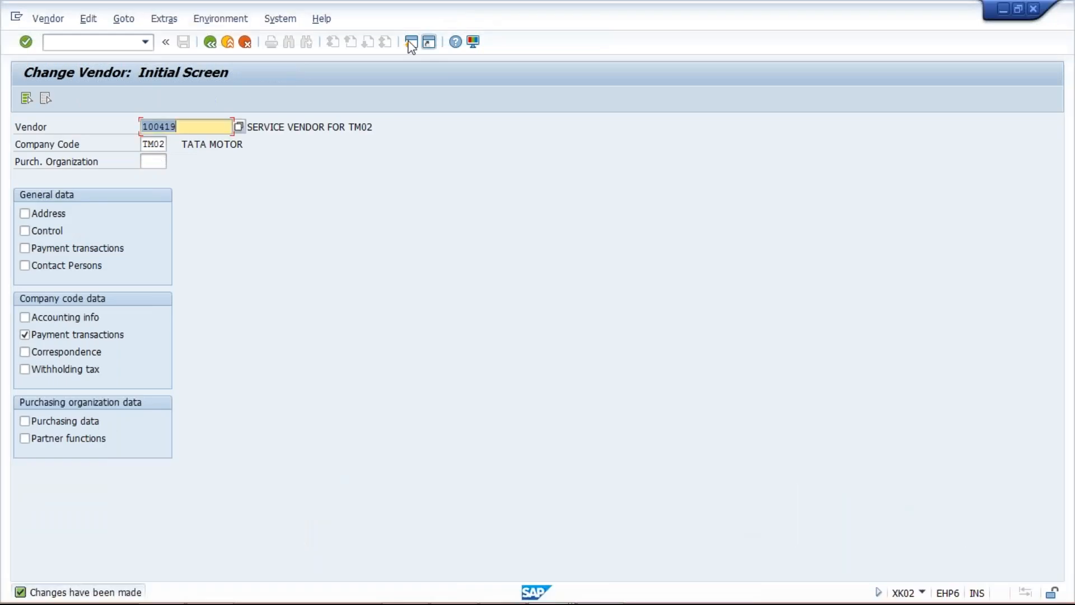
{"action": "left_click", "coordinate": [412, 43]}
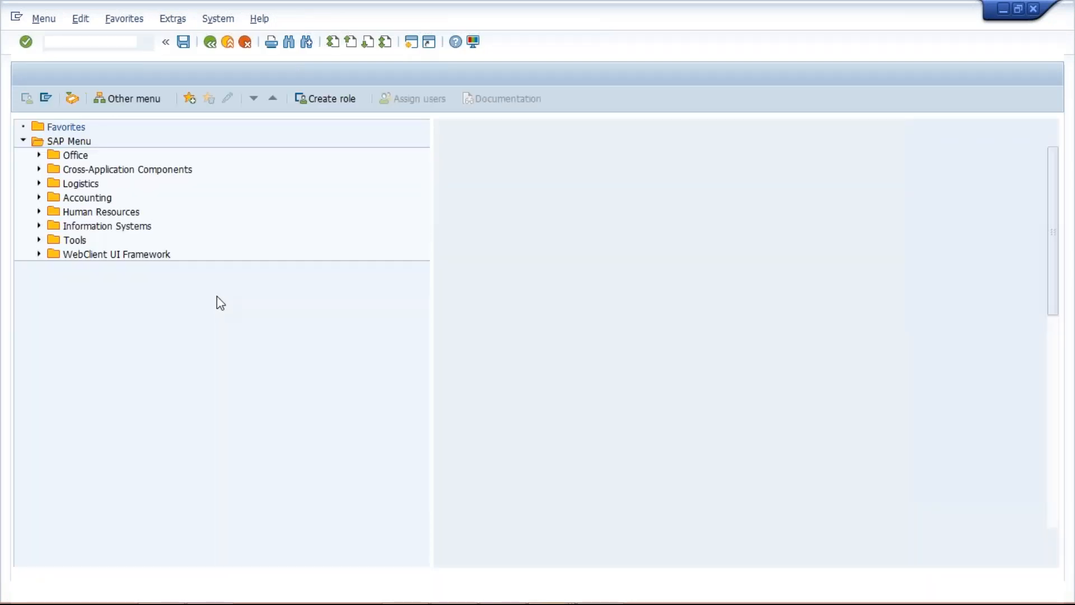
Set the payment methods in the TM02 service vendor's company code payment data to CT and save the vendor
{"action": "mouse_move", "coordinate": [555, 595]}
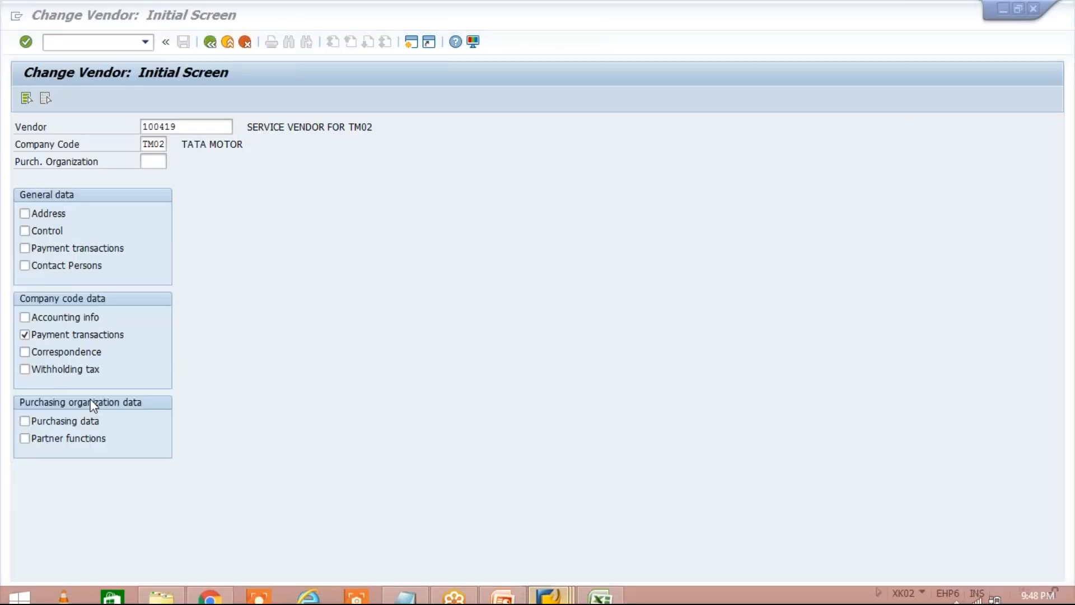
{"action": "key", "text": "Return"}
{"action": "left_click", "coordinate": [154, 281]}
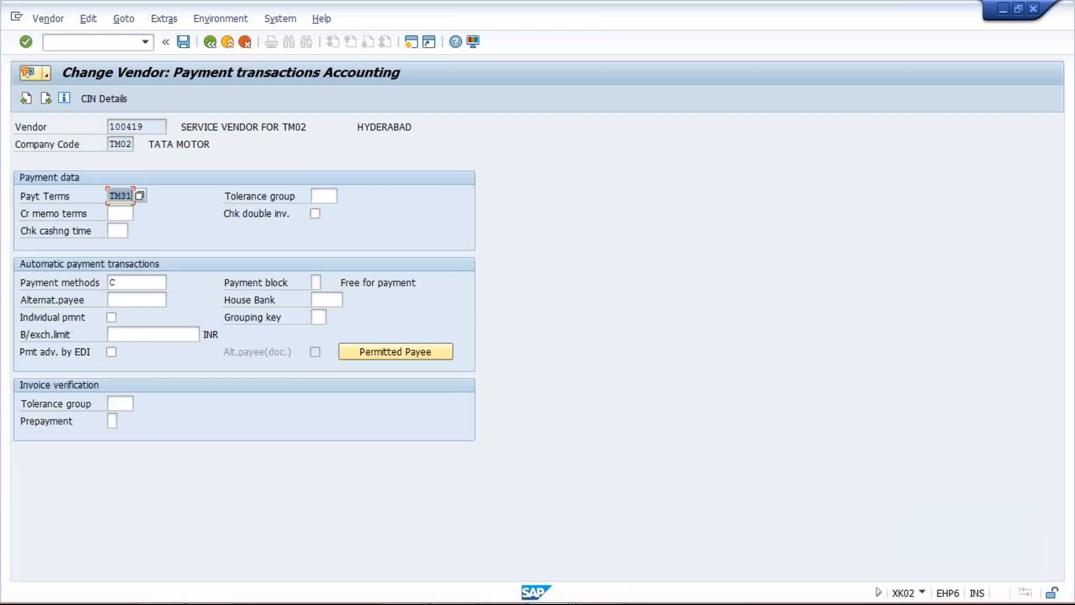
{"action": "type", "text": "T"}
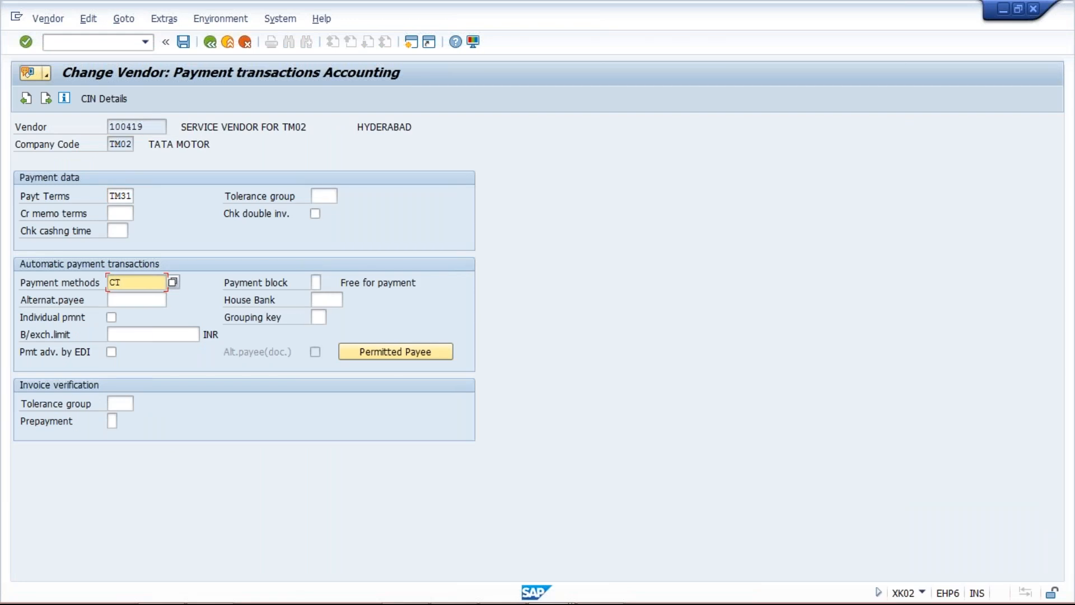
{"action": "key", "text": "Return"}
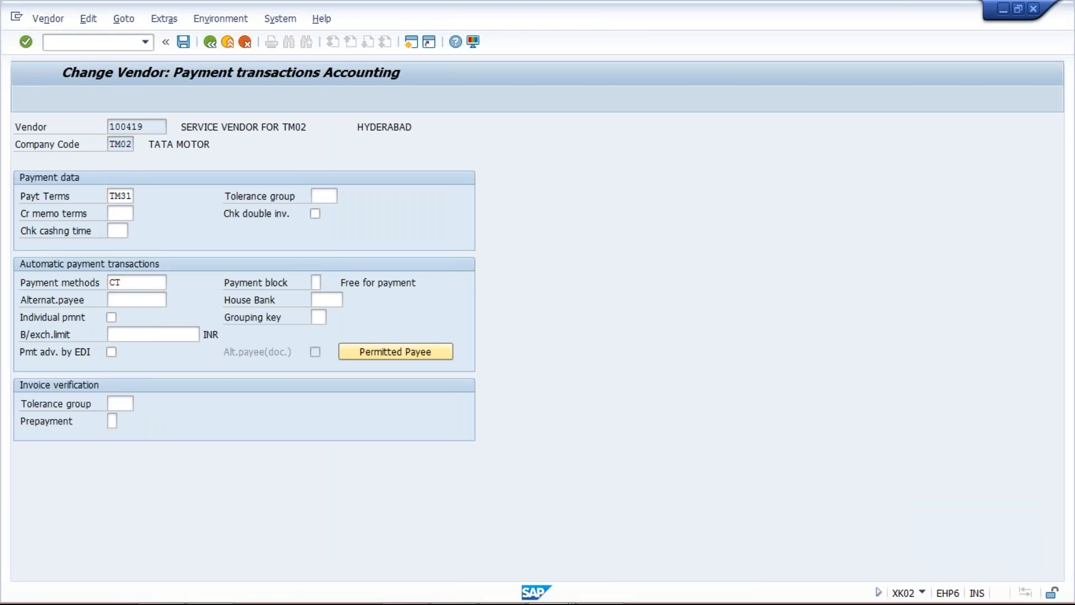
{"action": "key", "text": "ctrl+s"}
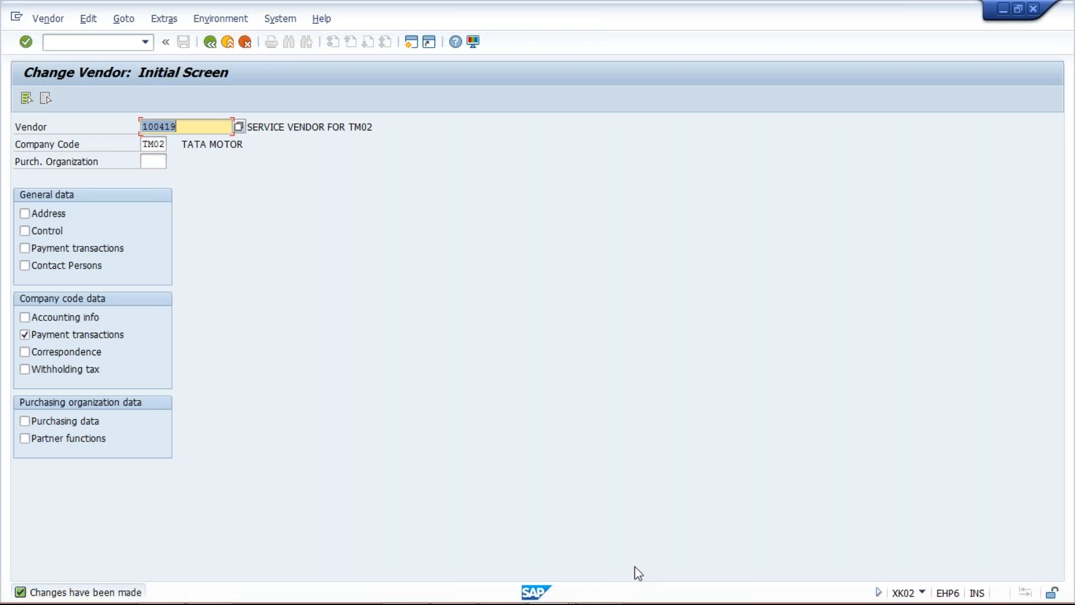
Switch to the new SAP session and start vendor invoice entry with transaction FB60
{"action": "mouse_move", "coordinate": [563, 595]}
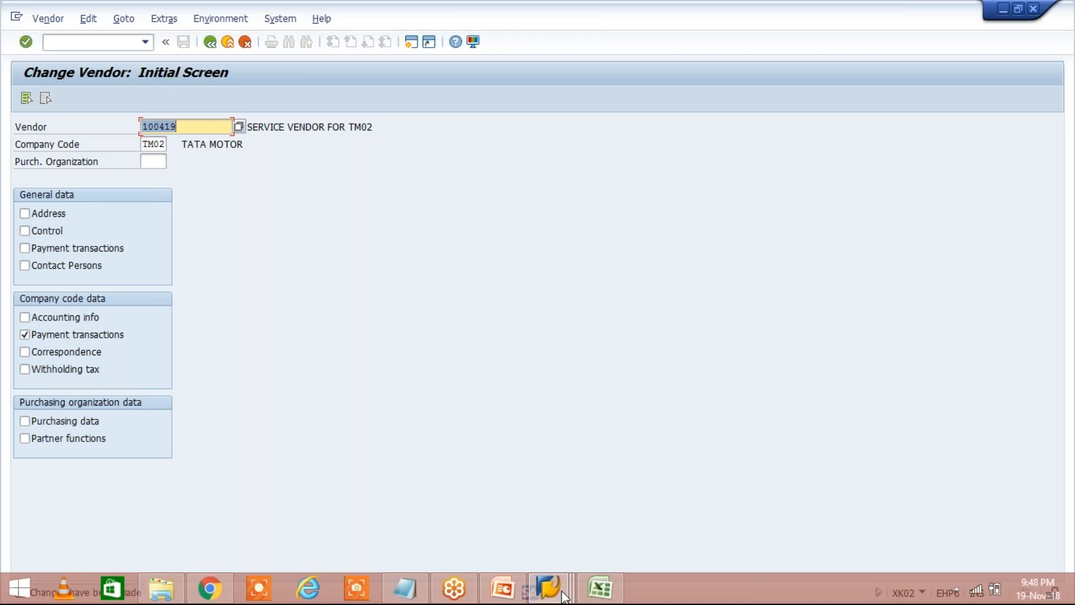
{"action": "left_click", "coordinate": [563, 596]}
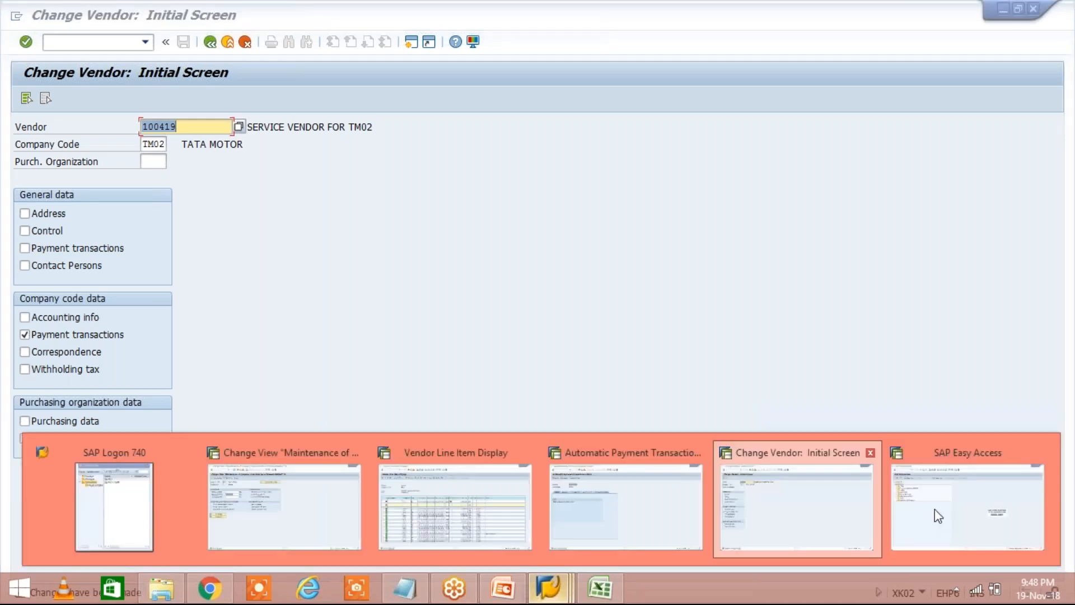
{"action": "left_click", "coordinate": [934, 509]}
{"action": "type", "text": "FB60"}
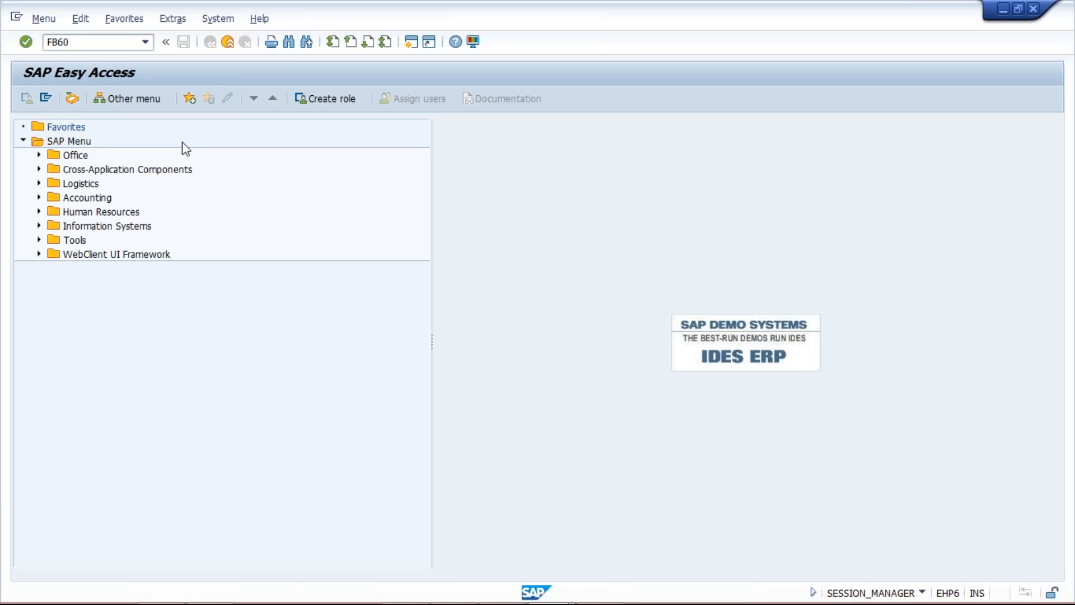
{"action": "key", "text": "Return"}
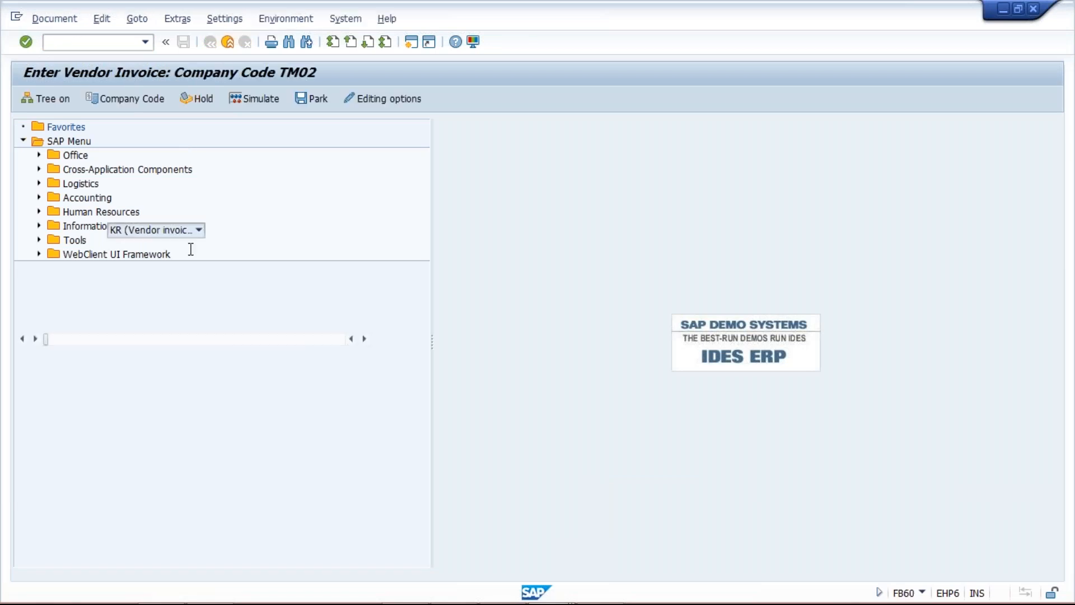
Set the vendor invoice's invoice date and posting date to 15.11.2018 and its amount to 60000 INR
{"action": "left_click", "coordinate": [120, 195]}
{"action": "left_click", "coordinate": [120, 196]}
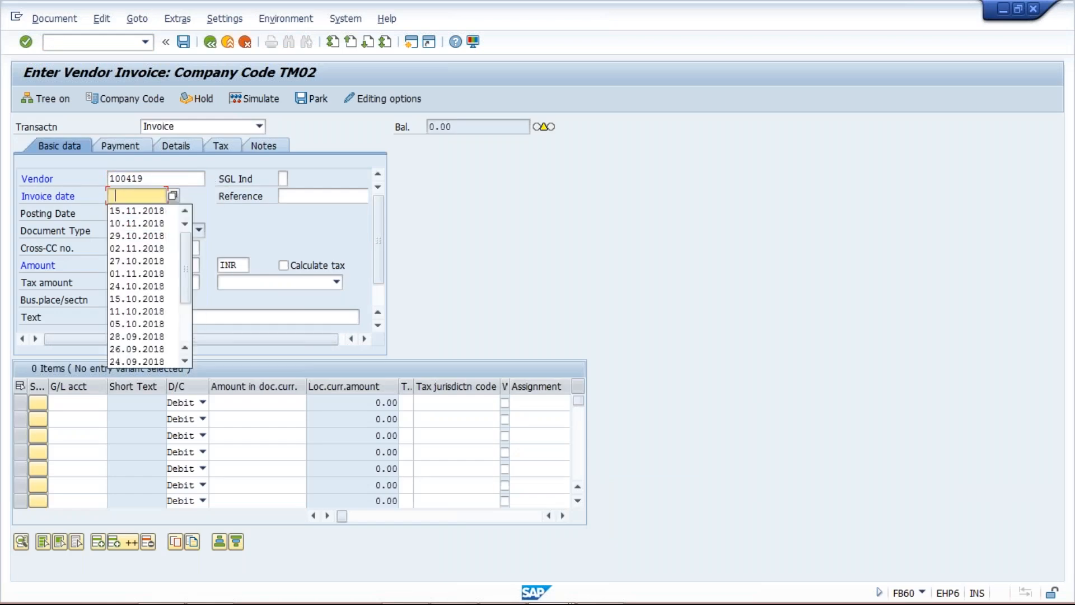
{"action": "left_click", "coordinate": [118, 210]}
{"action": "left_click", "coordinate": [115, 214]}
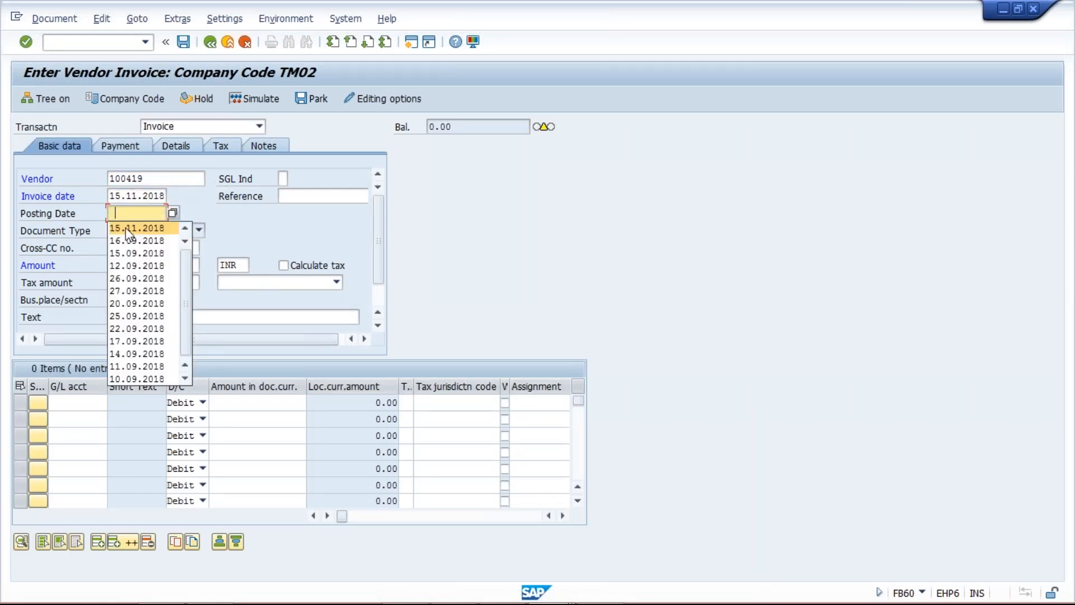
{"action": "left_click", "coordinate": [125, 228]}
{"action": "left_click", "coordinate": [120, 261]}
{"action": "type", "text": "60"}
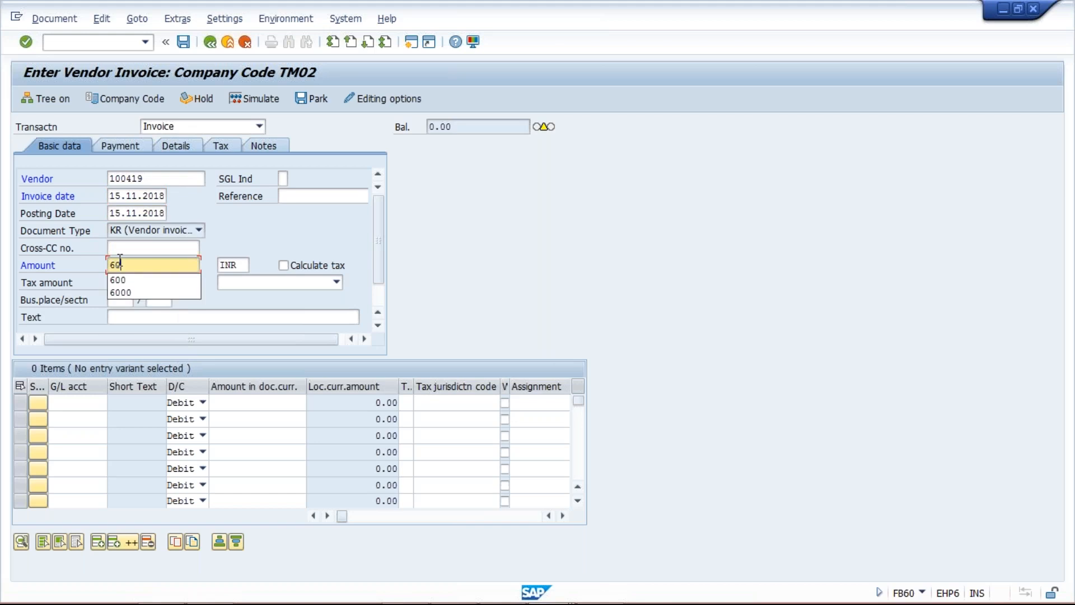
{"action": "type", "text": "000"}
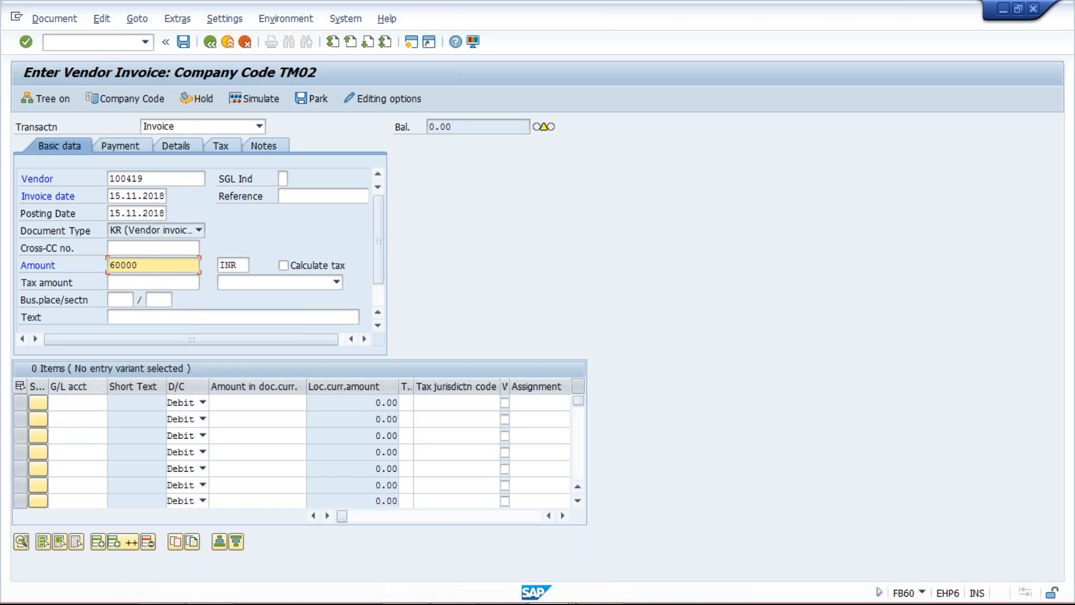
Add a debit line for G/L account 4000 and set both the invoice amount and the line amount to 50000
{"action": "left_click", "coordinate": [77, 402]}
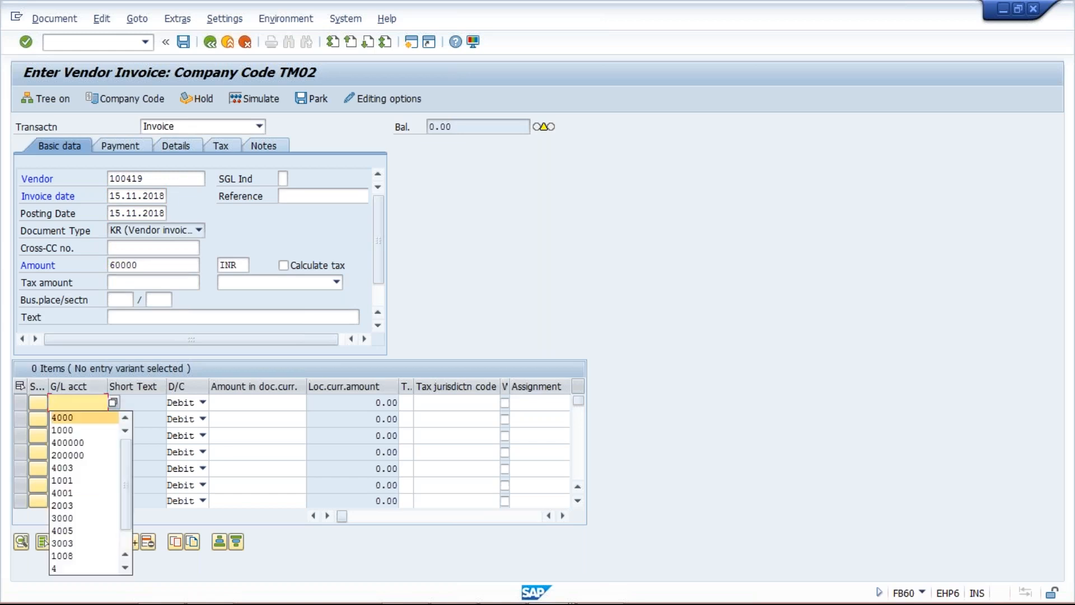
{"action": "left_click", "coordinate": [73, 417]}
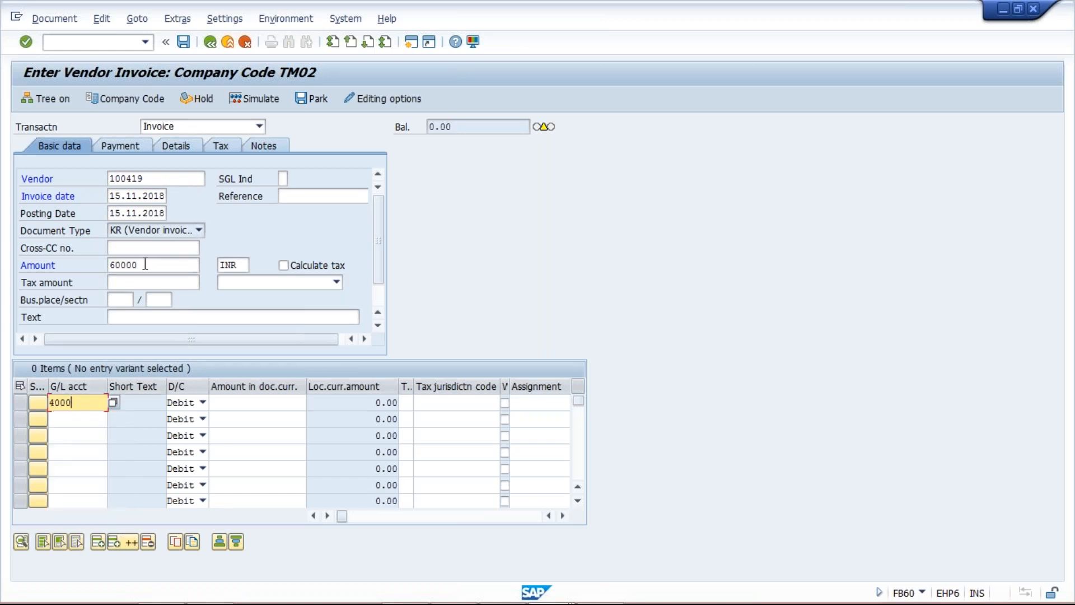
{"action": "left_click_drag", "start_coordinate": [140, 265], "coordinate": [109, 265]}
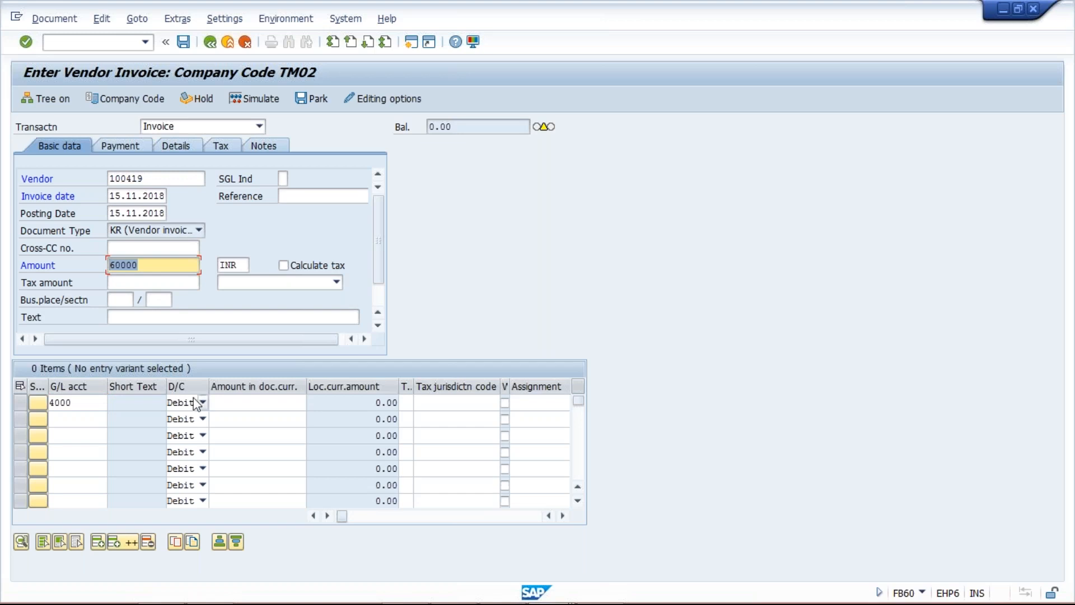
{"action": "type", "text": "50000"}
{"action": "left_click", "coordinate": [253, 404]}
{"action": "type", "text": "5000"}
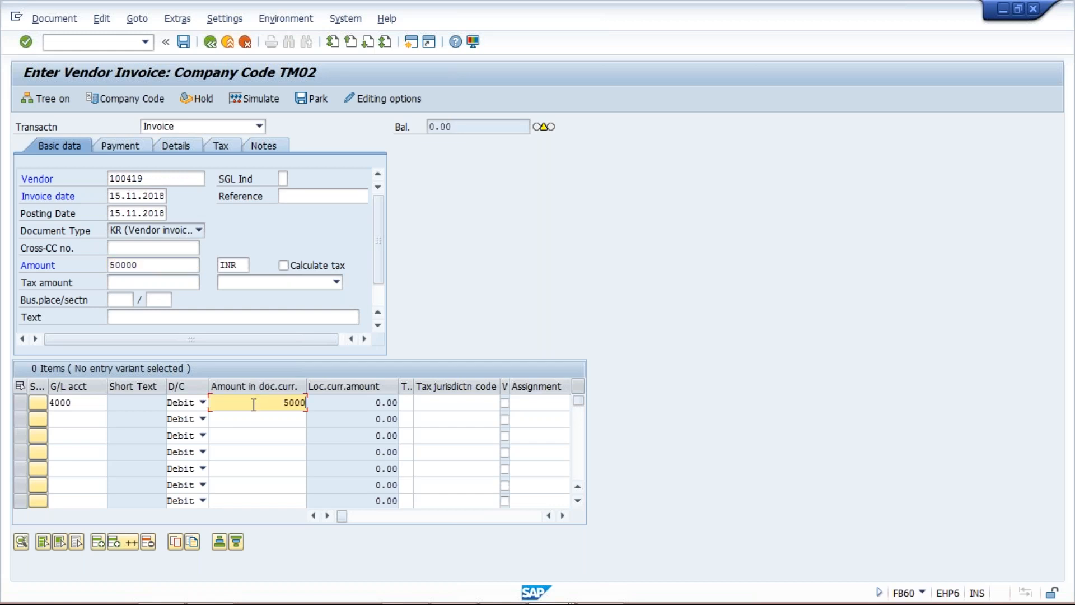
{"action": "type", "text": "0"}
{"action": "key", "text": "Return"}
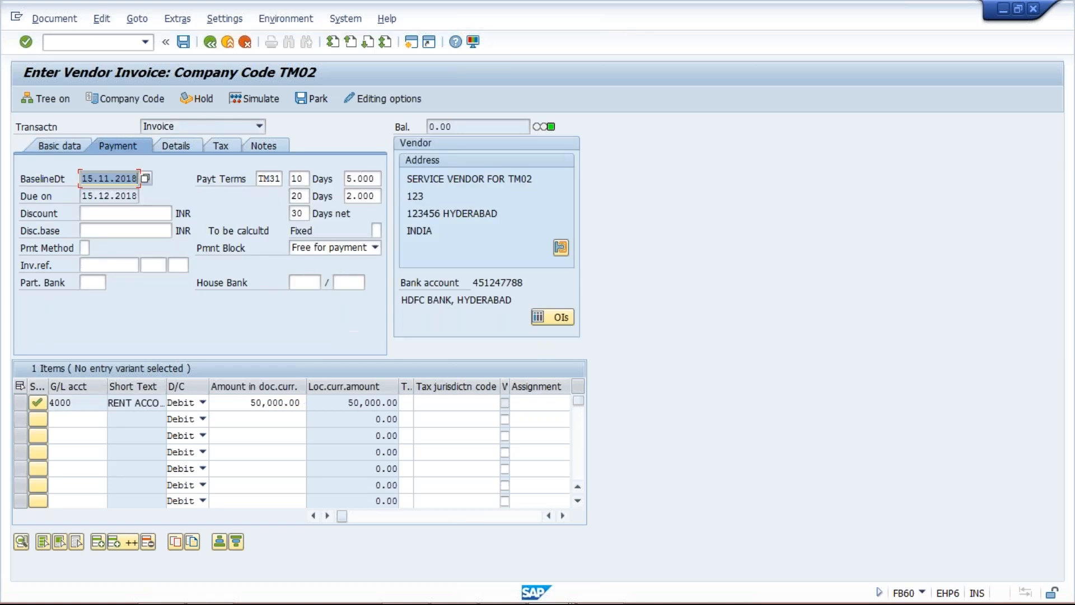
Set the invoice's payment terms to 0001 and post it
{"action": "double_click", "coordinate": [269, 179]}
{"action": "key", "text": "BackSpace"}
{"action": "left_click", "coordinate": [274, 195]}
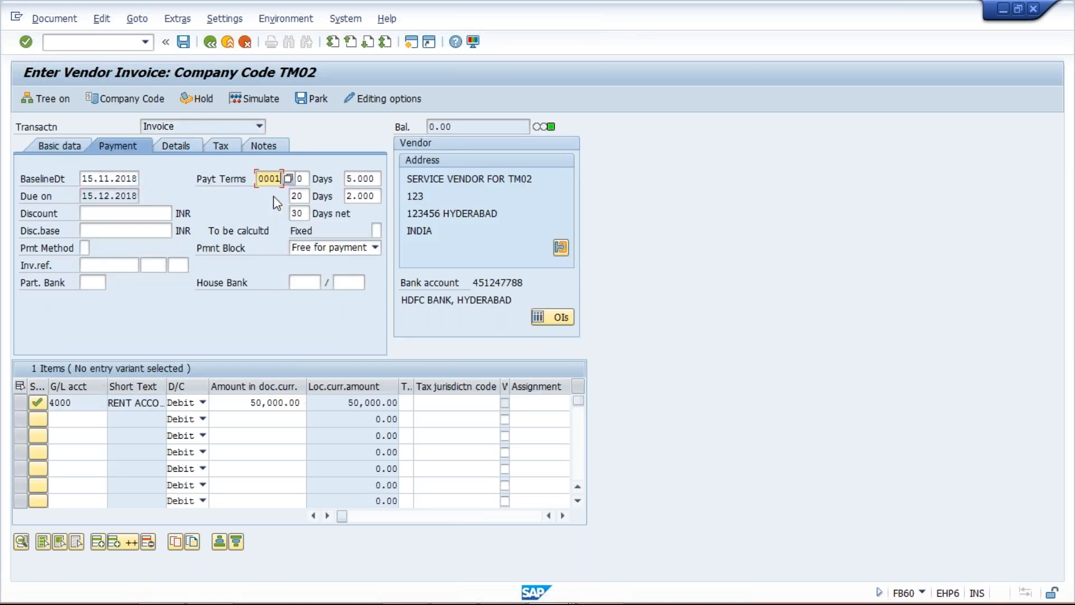
{"action": "key", "text": "Return"}
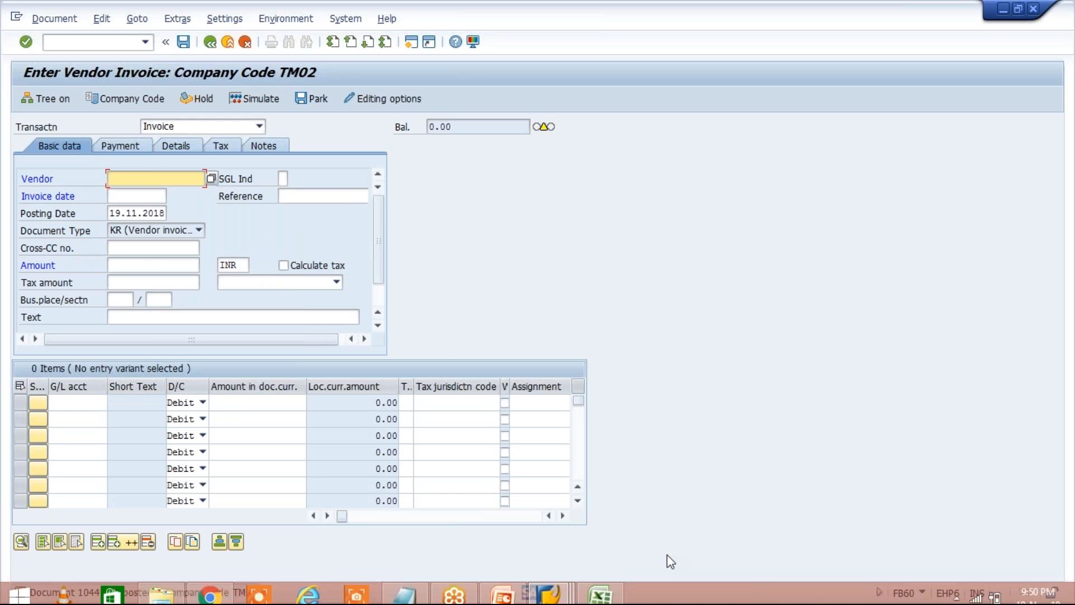
Switch to the automatic payment session and open the parameters of the TM02A run dated 20.11.2018
{"action": "left_click", "coordinate": [548, 588]}
{"action": "left_click", "coordinate": [611, 543]}
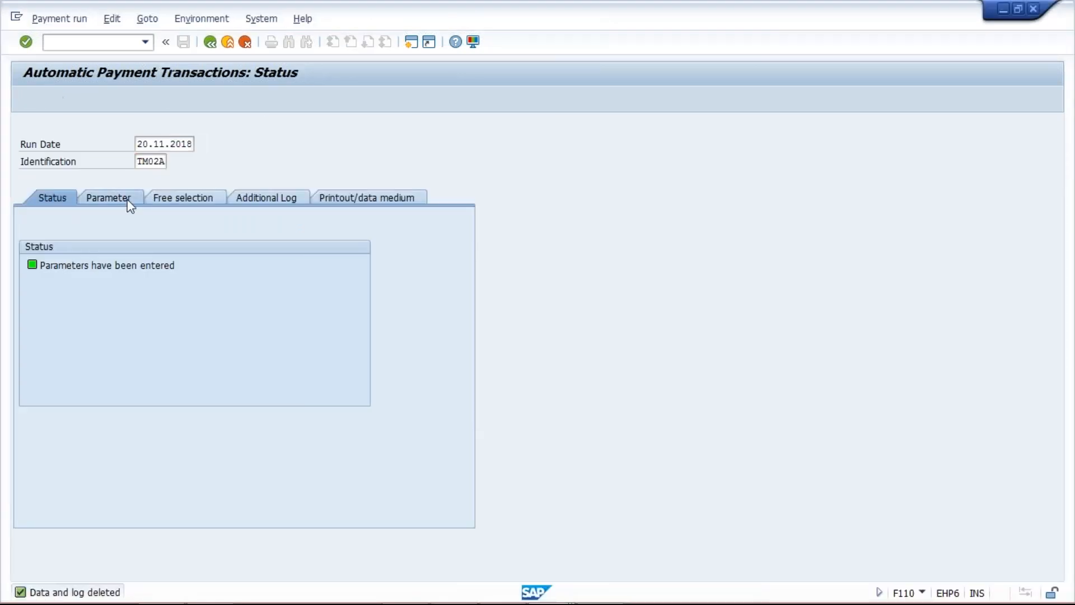
{"action": "left_click", "coordinate": [128, 202]}
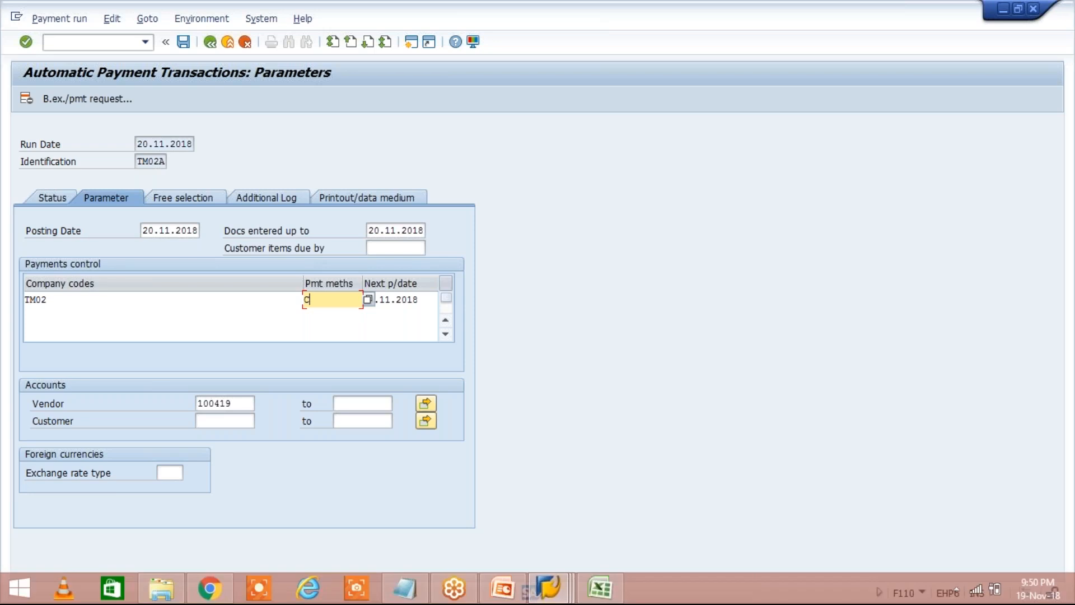
Refresh the vendor's line item list in its own session and display the line item of document 1043
{"action": "left_click", "coordinate": [549, 586]}
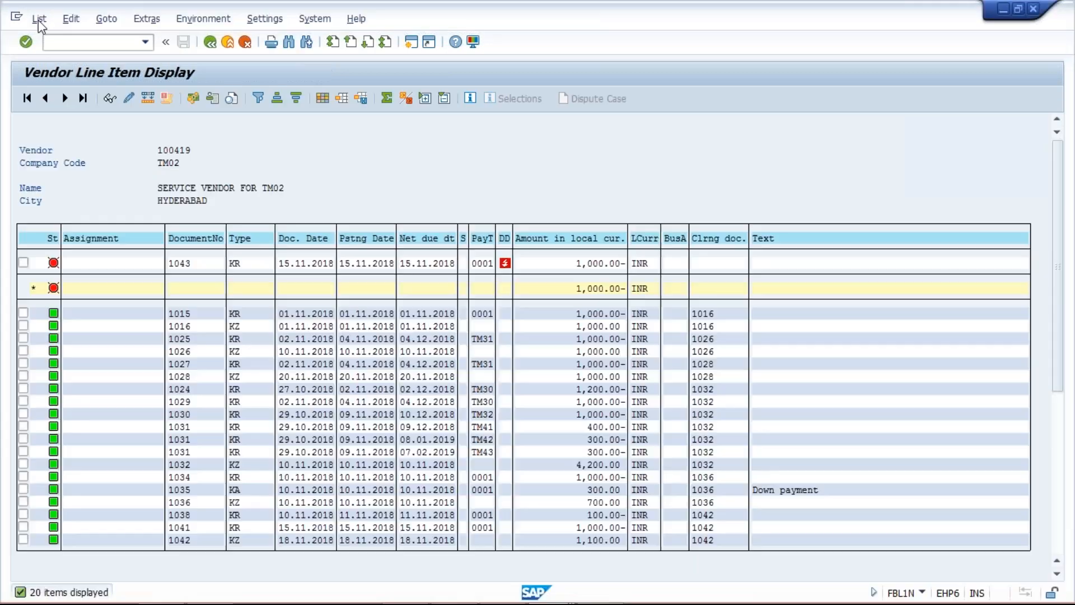
{"action": "left_click", "coordinate": [40, 18]}
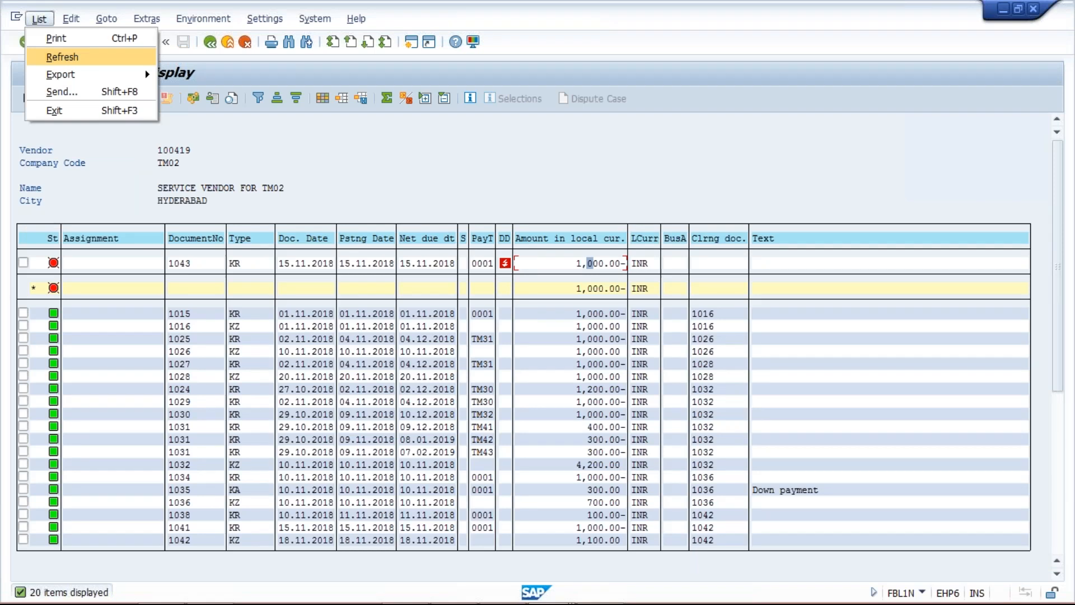
{"action": "left_click", "coordinate": [62, 57]}
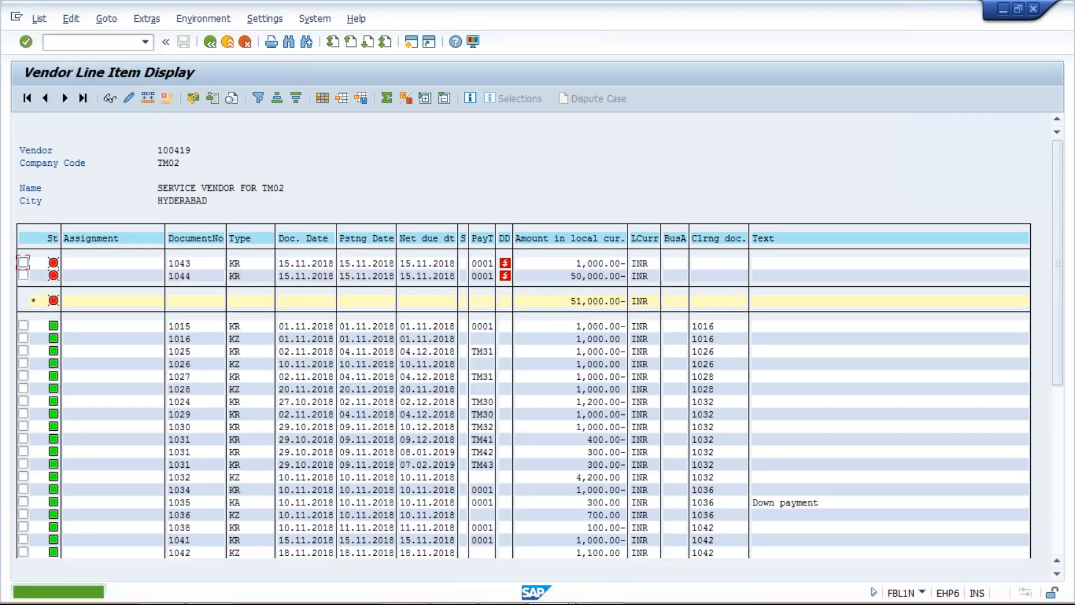
{"action": "double_click", "coordinate": [61, 276]}
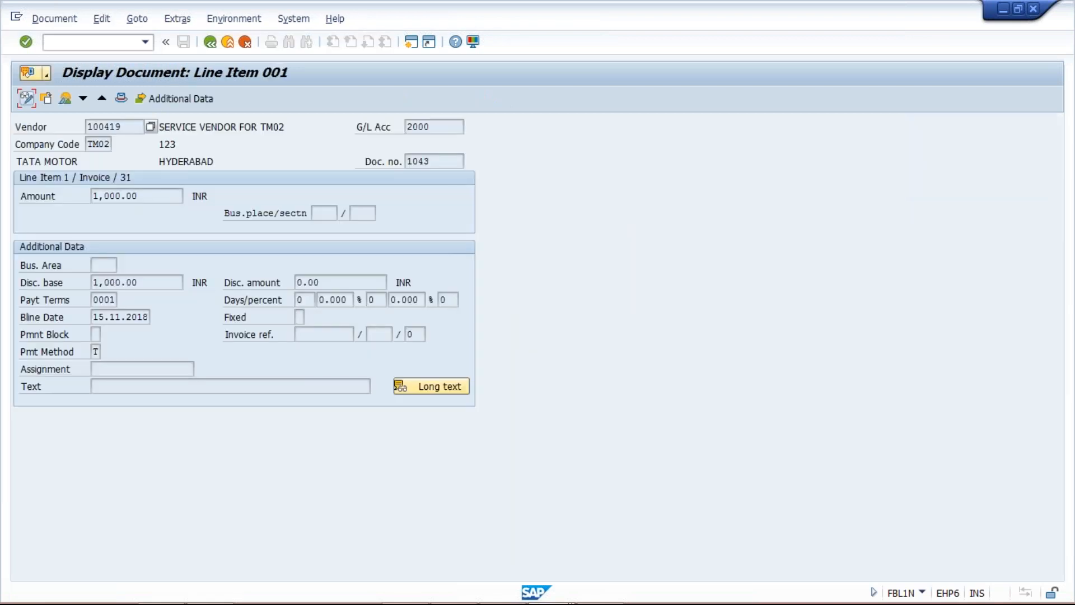
Clear the payment method in document 1043's line item, save the change and refresh the vendor's line item list
{"action": "left_click", "coordinate": [26, 98]}
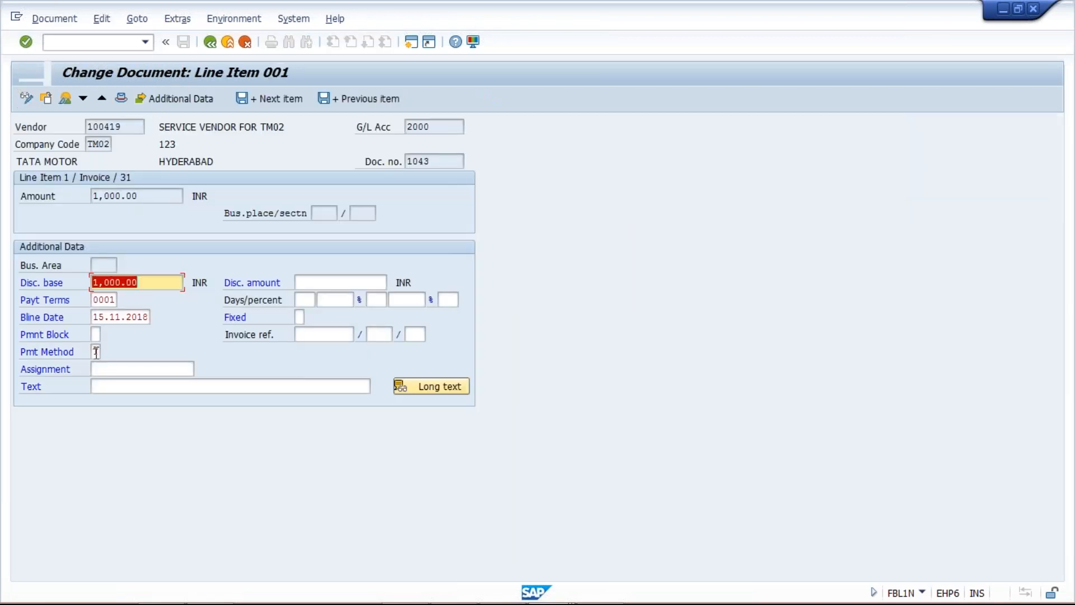
{"action": "left_click", "coordinate": [95, 351]}
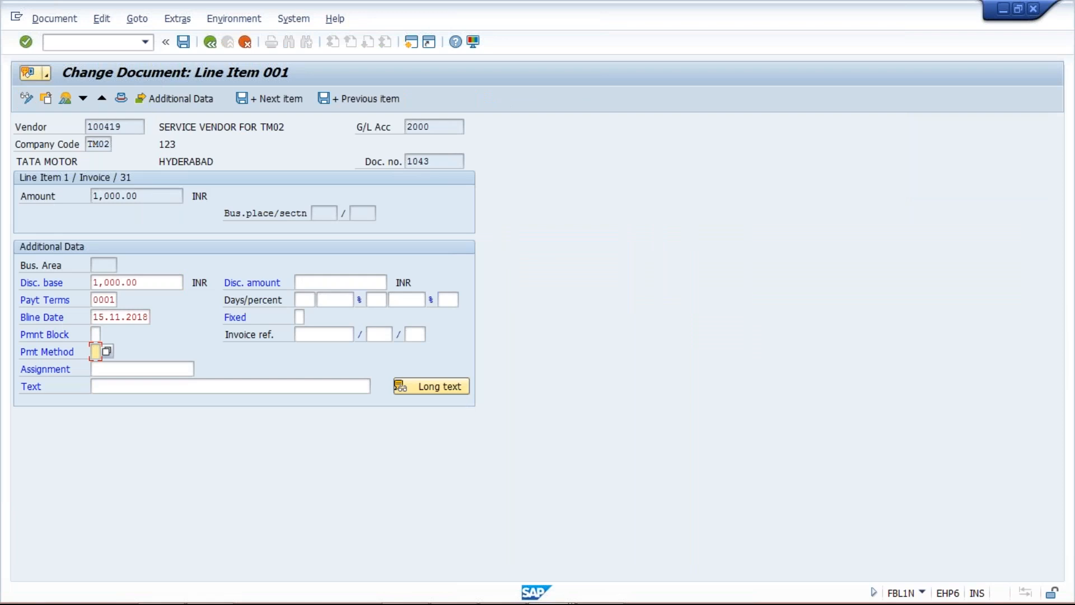
{"action": "key", "text": "F3"}
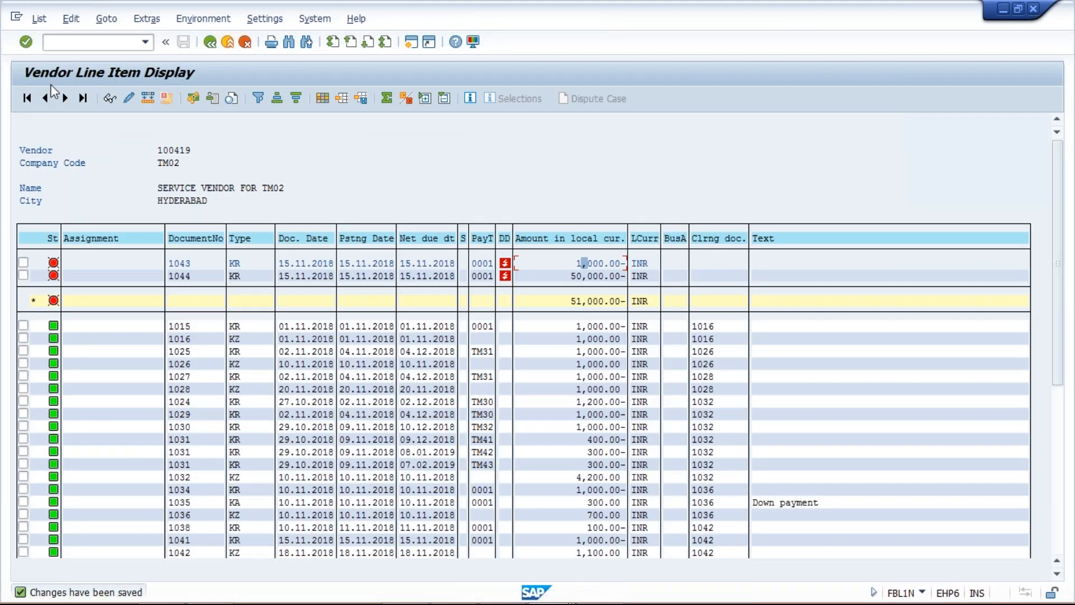
{"action": "left_click", "coordinate": [39, 19]}
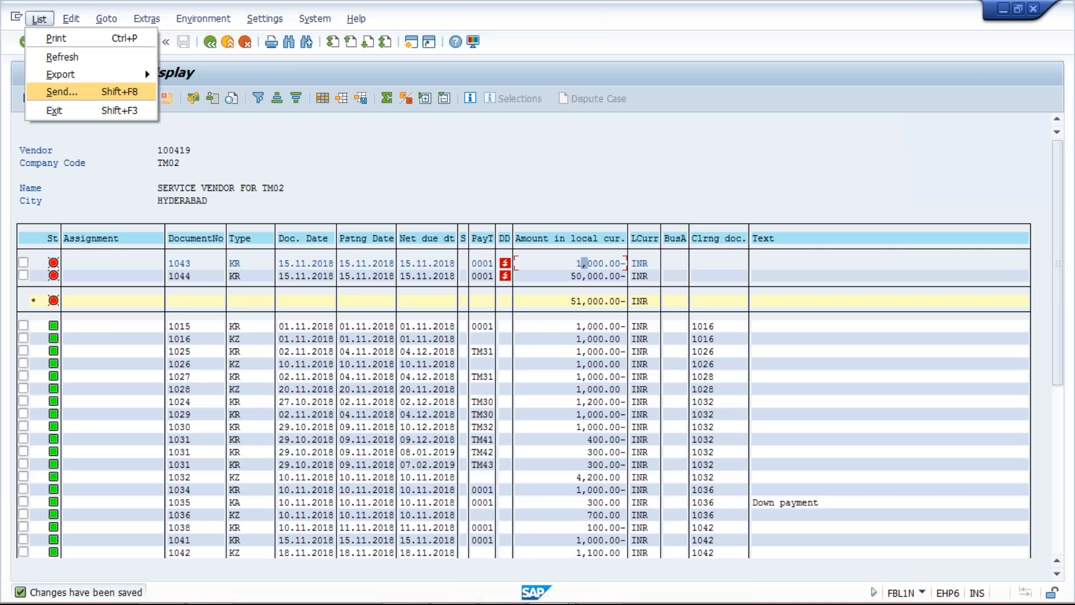
{"action": "left_click", "coordinate": [62, 91]}
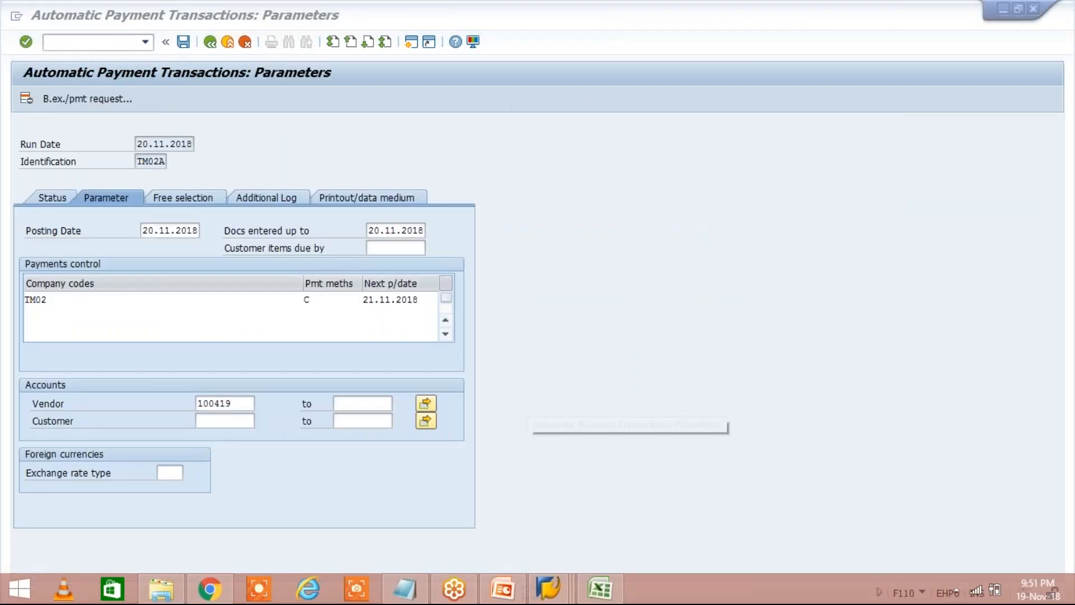
Switch to the automatic payment session, save the TM02A run parameters and schedule the payment proposal to start immediately
{"action": "key", "text": "Return"}
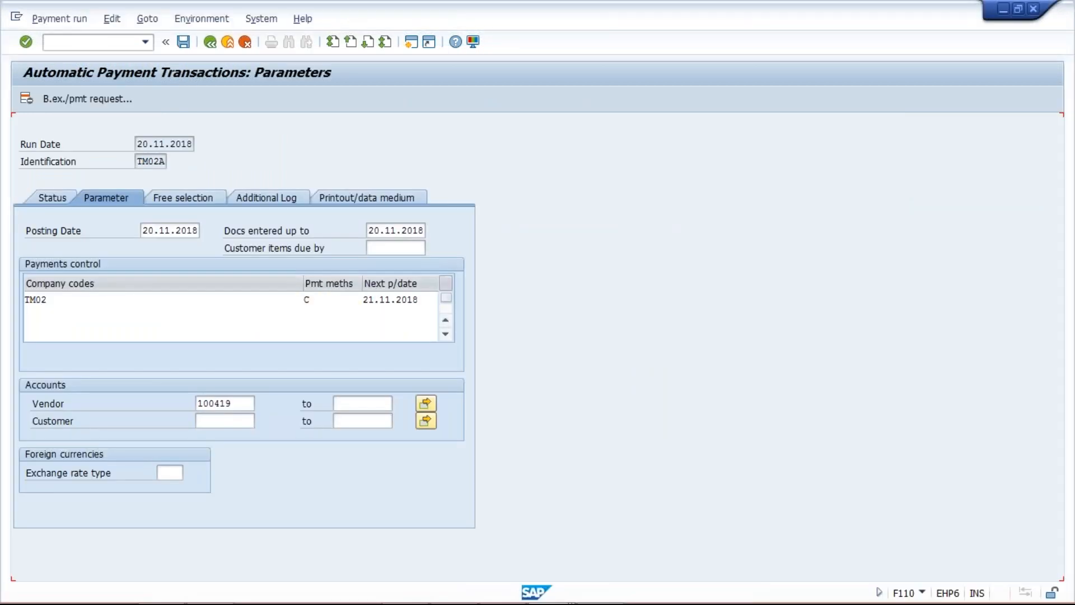
{"action": "key", "text": "ctrl+s"}
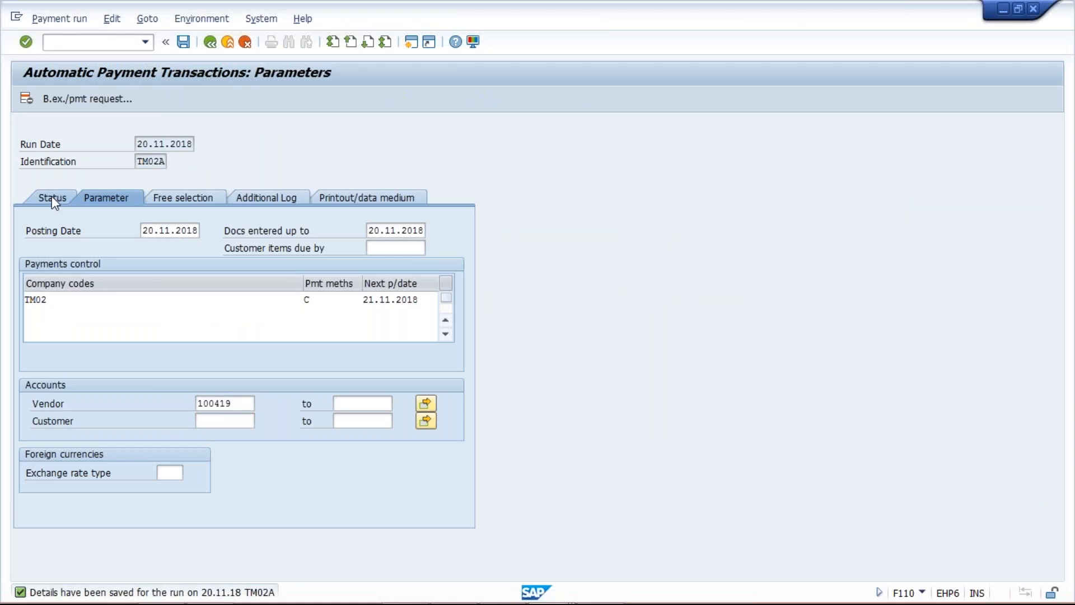
{"action": "left_click", "coordinate": [56, 198]}
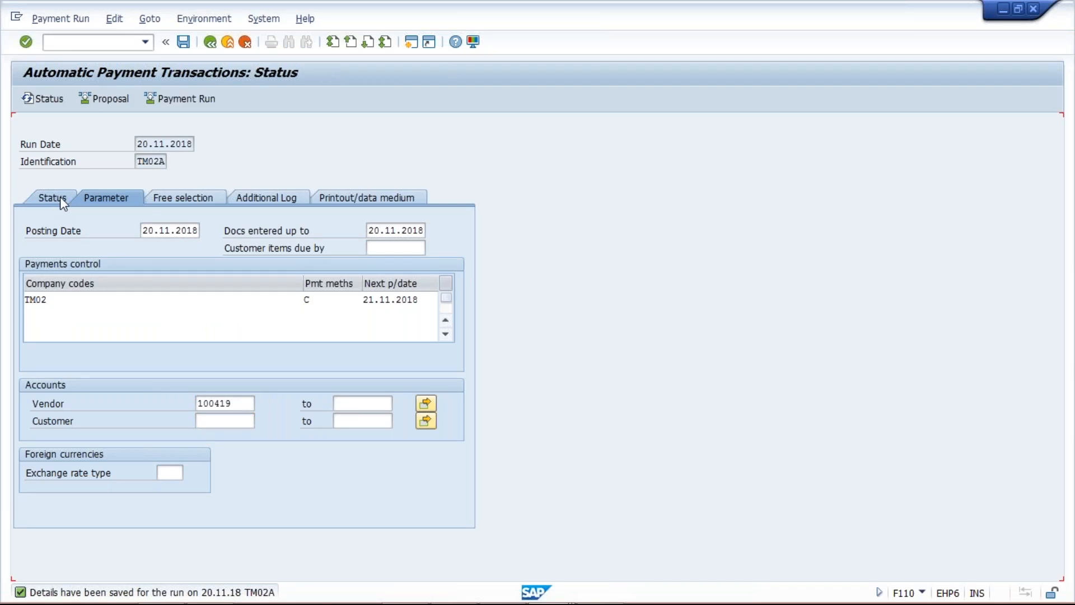
{"action": "left_click", "coordinate": [59, 197]}
{"action": "left_click", "coordinate": [103, 99]}
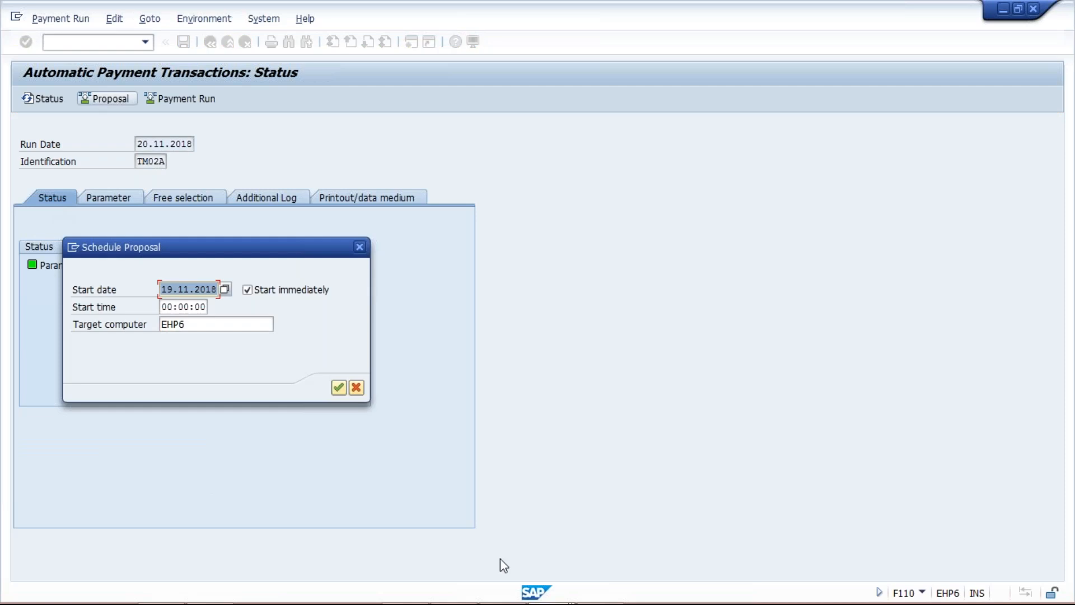
{"action": "key", "text": "Return"}
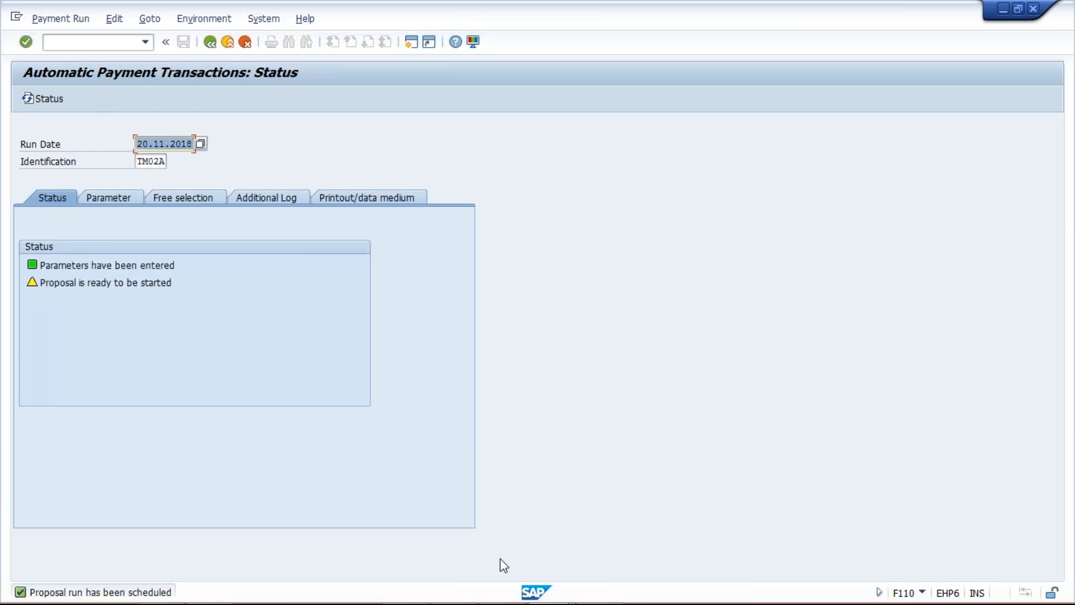
{"action": "key", "text": "Return"}
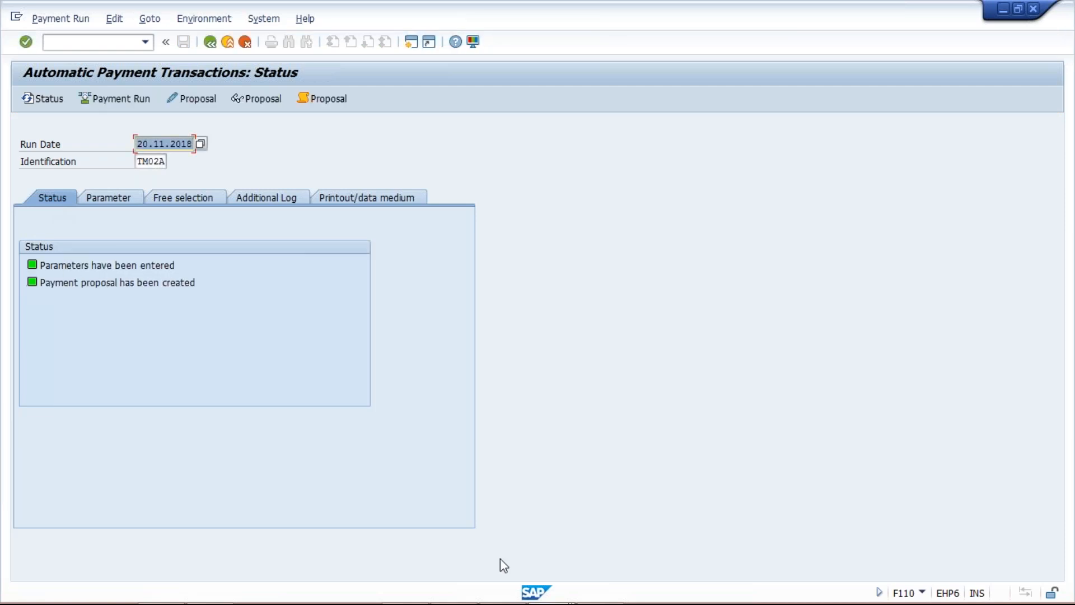
Display the proposal's job log and examine the payment method selection entries for vendor 100419
{"action": "left_click", "coordinate": [338, 106]}
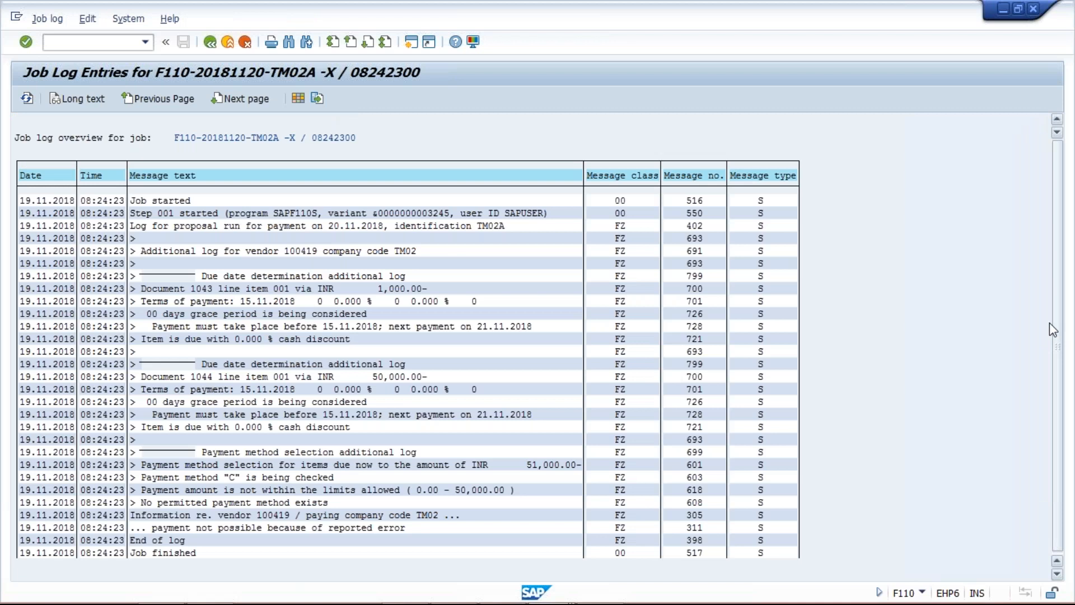
{"action": "scroll", "coordinate": [1053, 330], "scroll_direction": "down", "scroll_amount": 1}
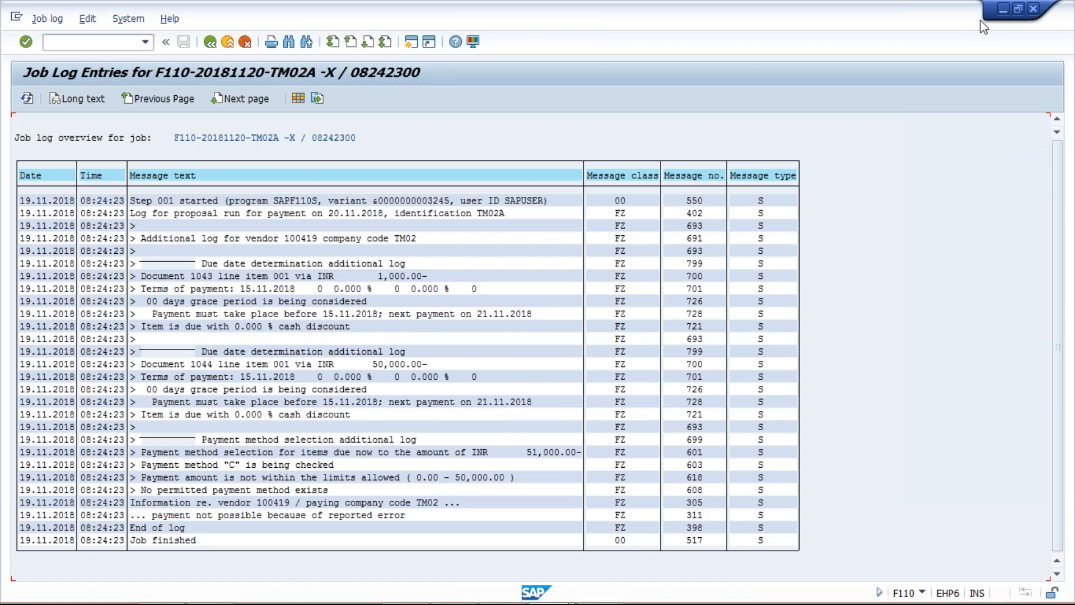
{"action": "key", "text": "alt+Tab"}
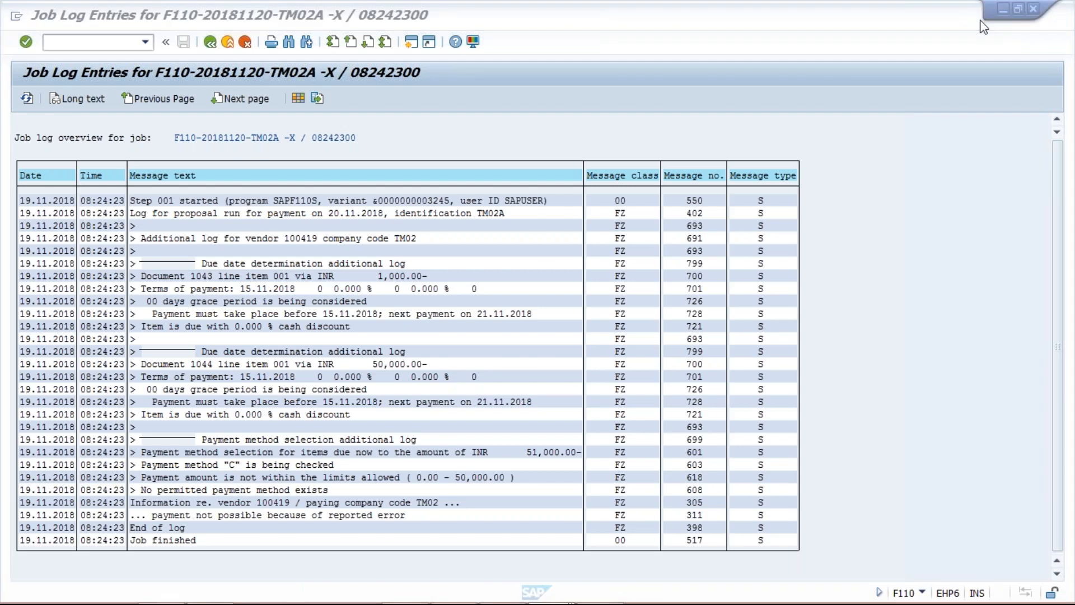
{"action": "left_click", "coordinate": [987, 285]}
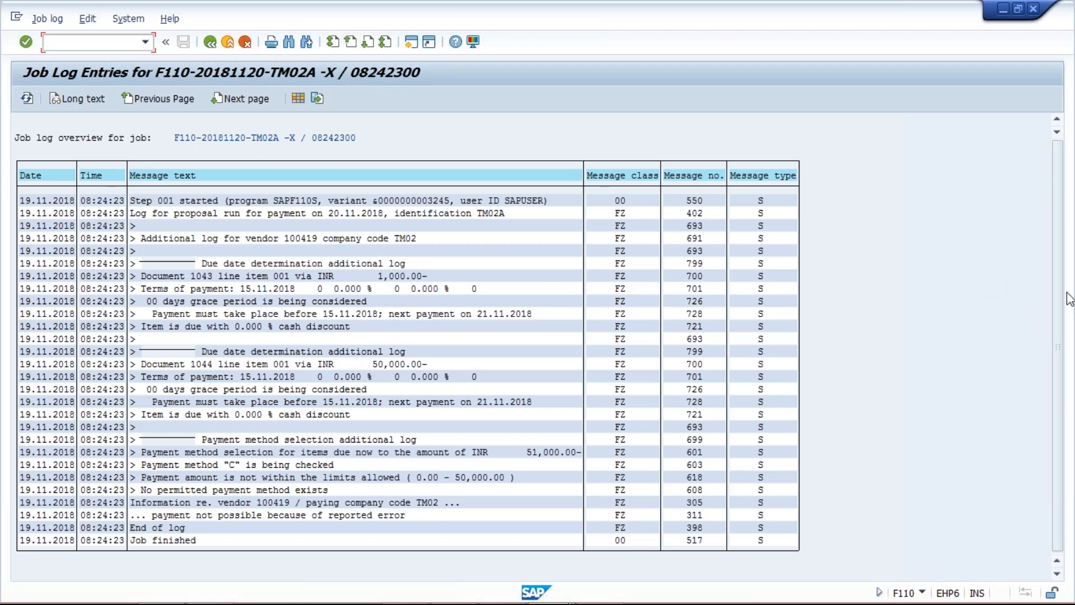
{"action": "key", "text": "alt+Tab"}
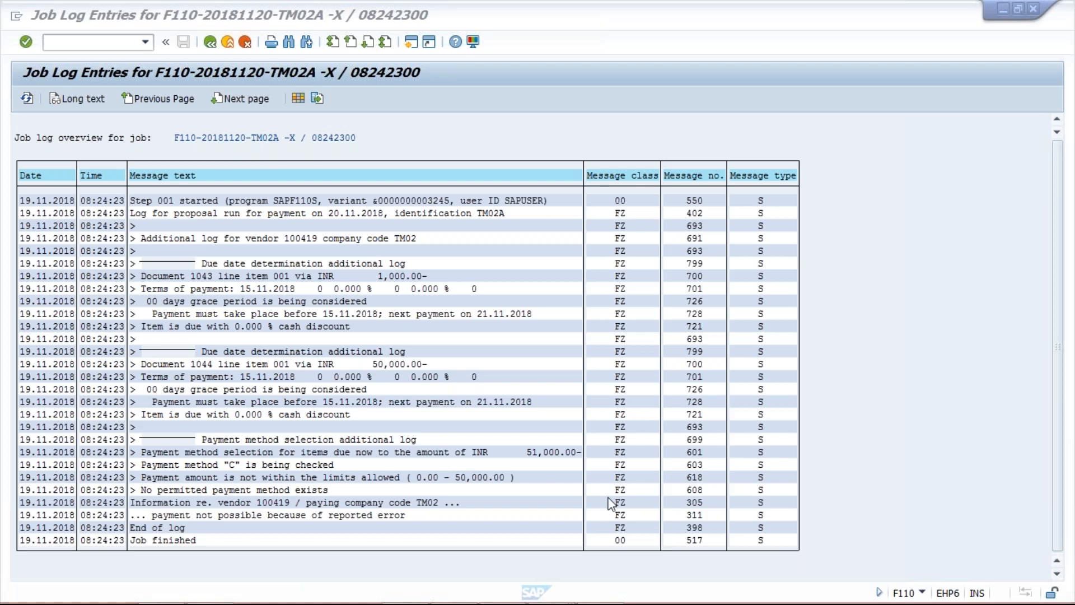
Switch to the Class workbook in Excel and enter 0, 50000 and C in cells I10 to K10
{"action": "mouse_move", "coordinate": [454, 603]}
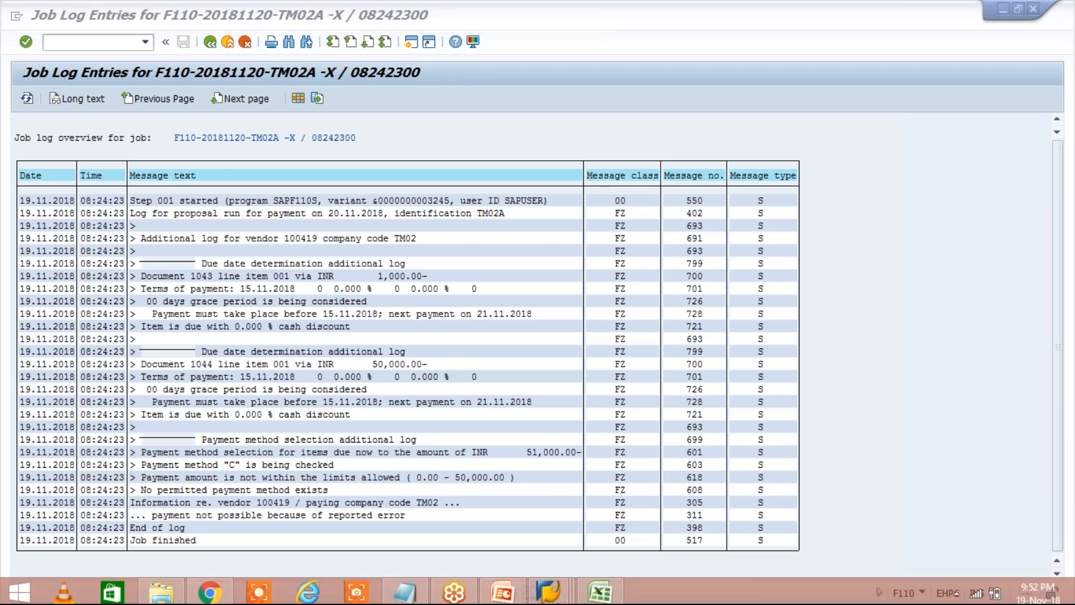
{"action": "mouse_move", "coordinate": [549, 588]}
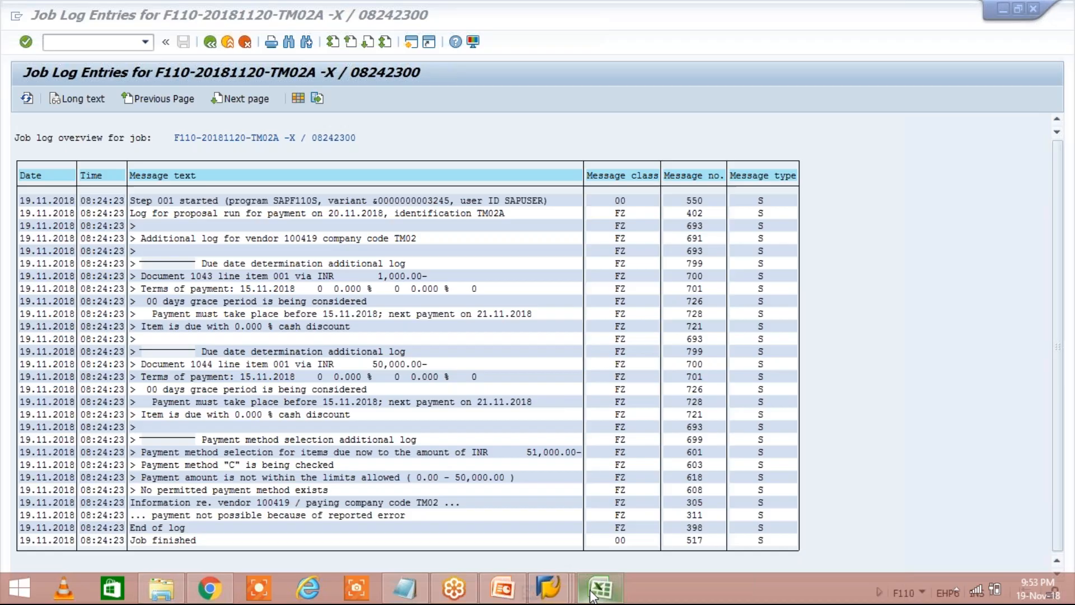
{"action": "left_click", "coordinate": [599, 588]}
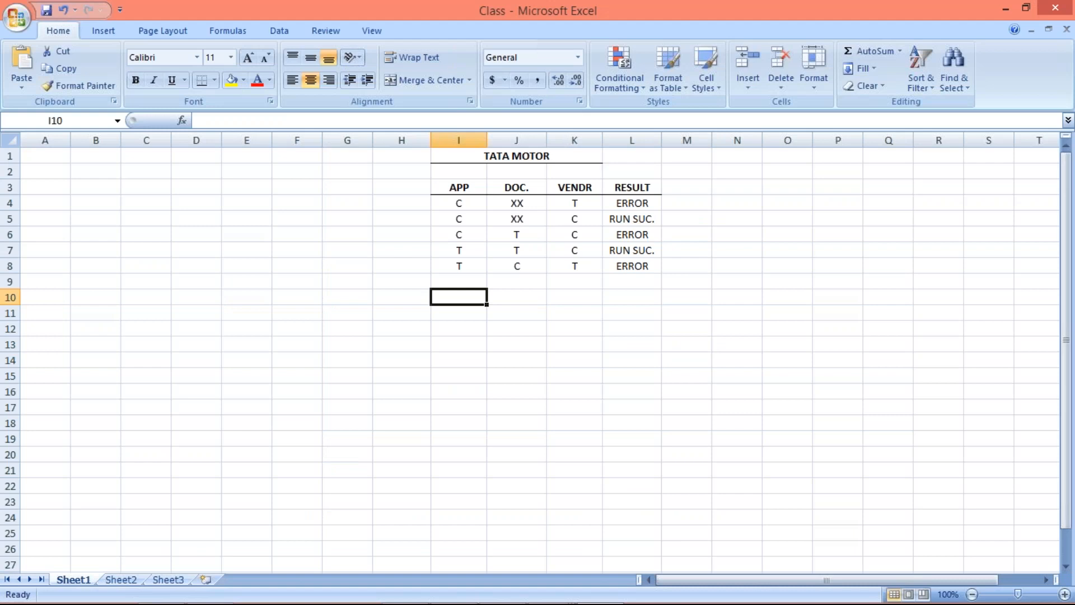
{"action": "type", "text": "0"}
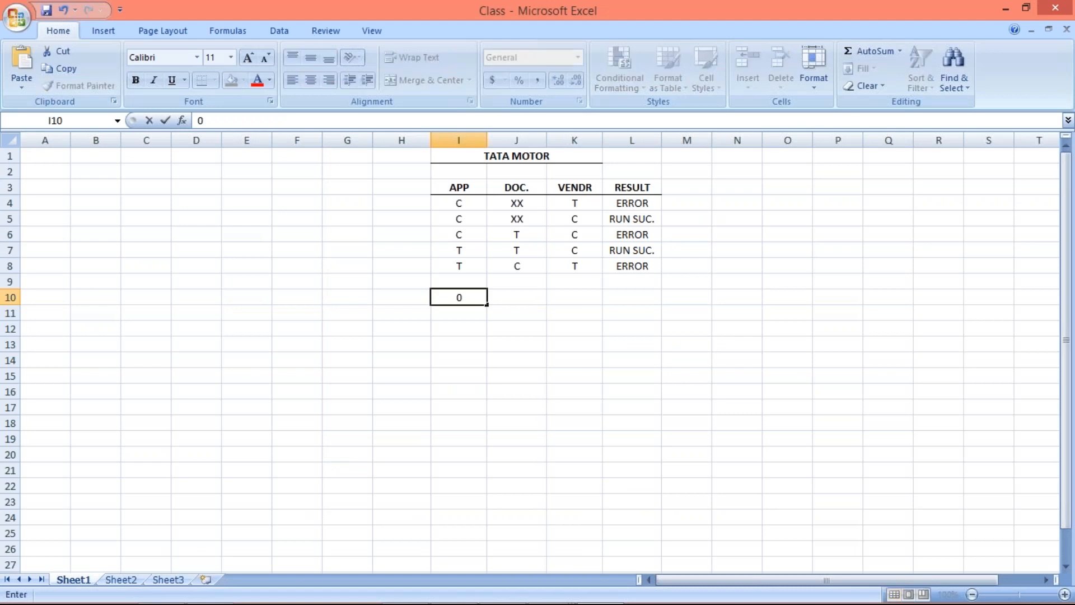
{"action": "key", "text": "Tab"}
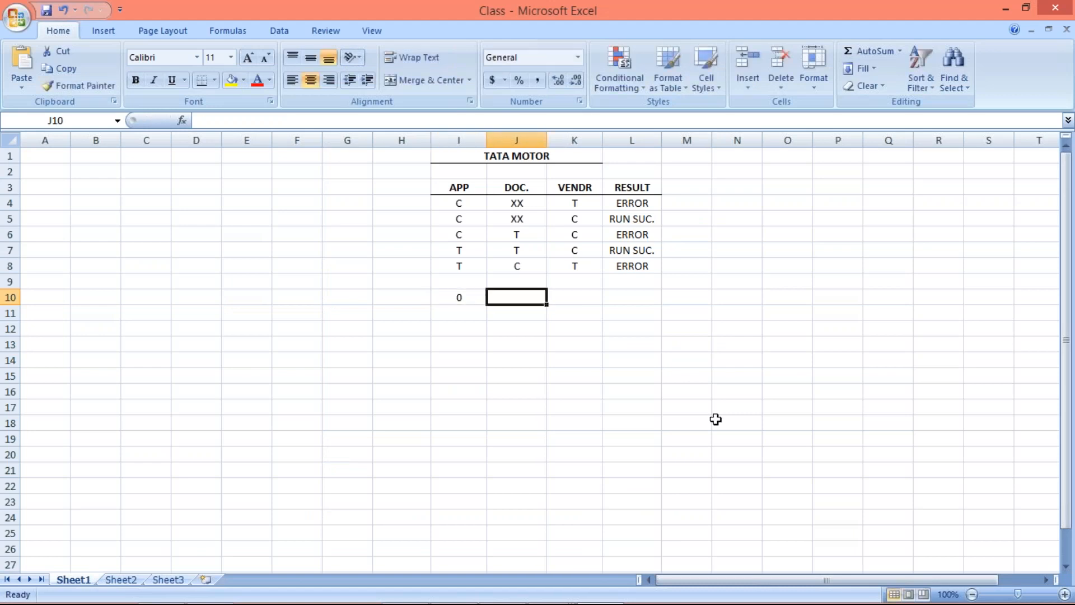
{"action": "type", "text": "50000"}
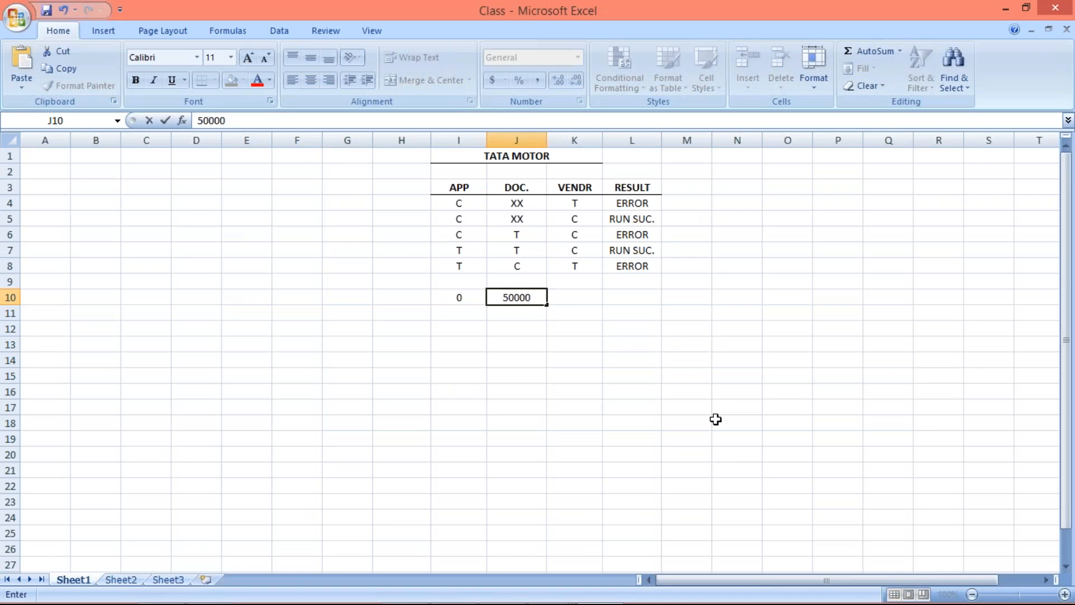
{"action": "key", "text": "Tab"}
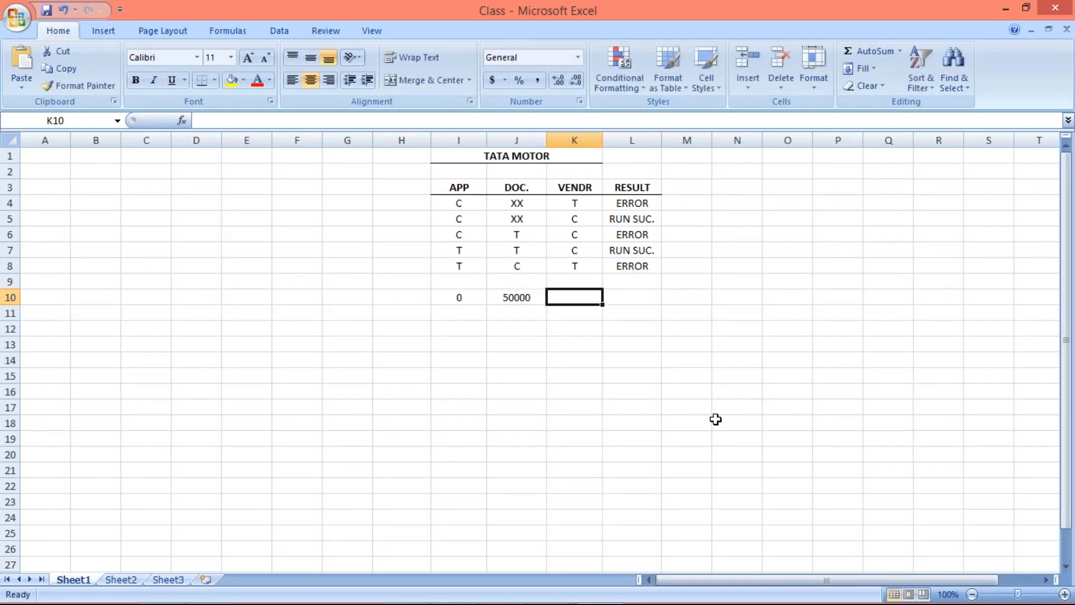
{"action": "type", "text": "C"}
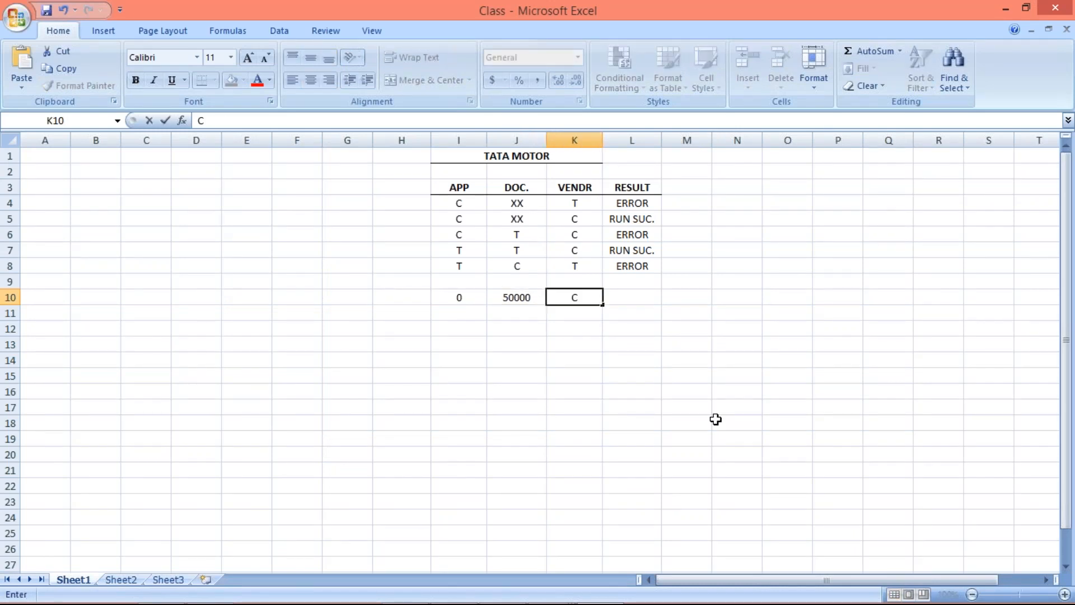
{"action": "key", "text": "Return"}
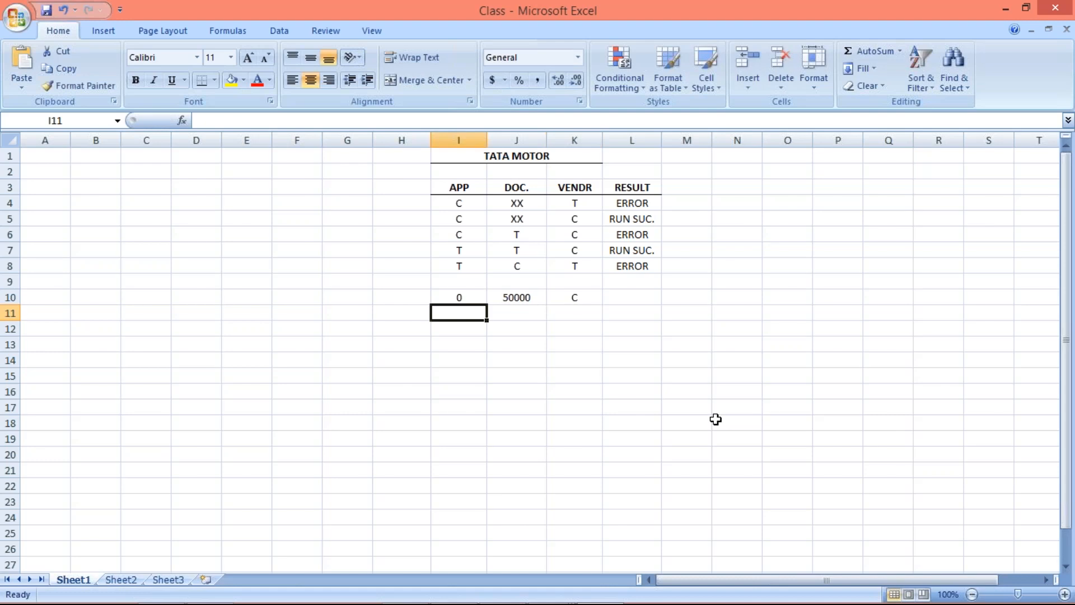
{"action": "type", "text": "50001"}
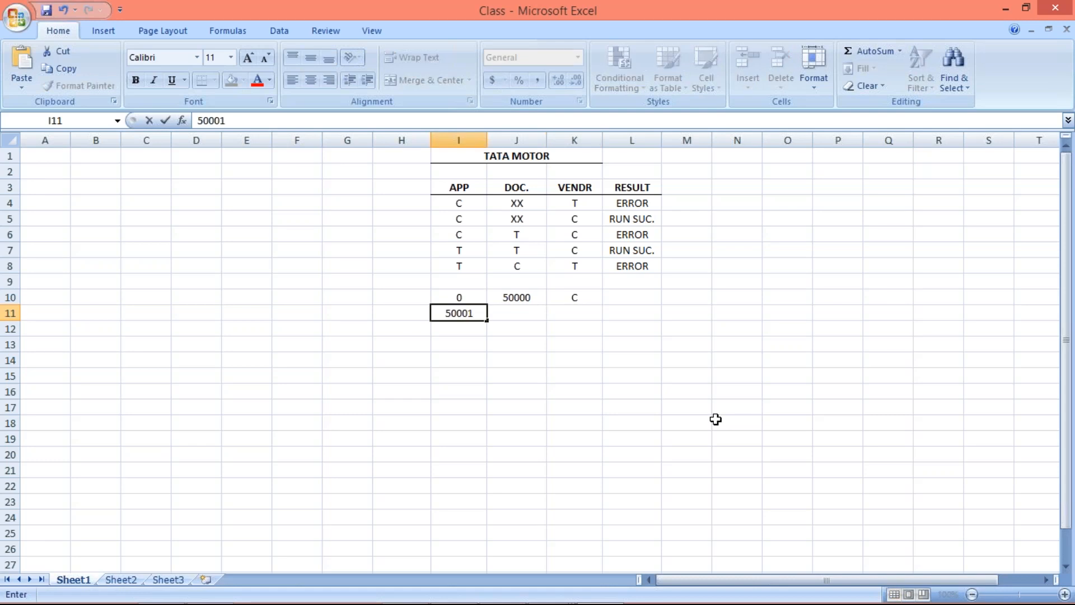
{"action": "key", "text": "Tab"}
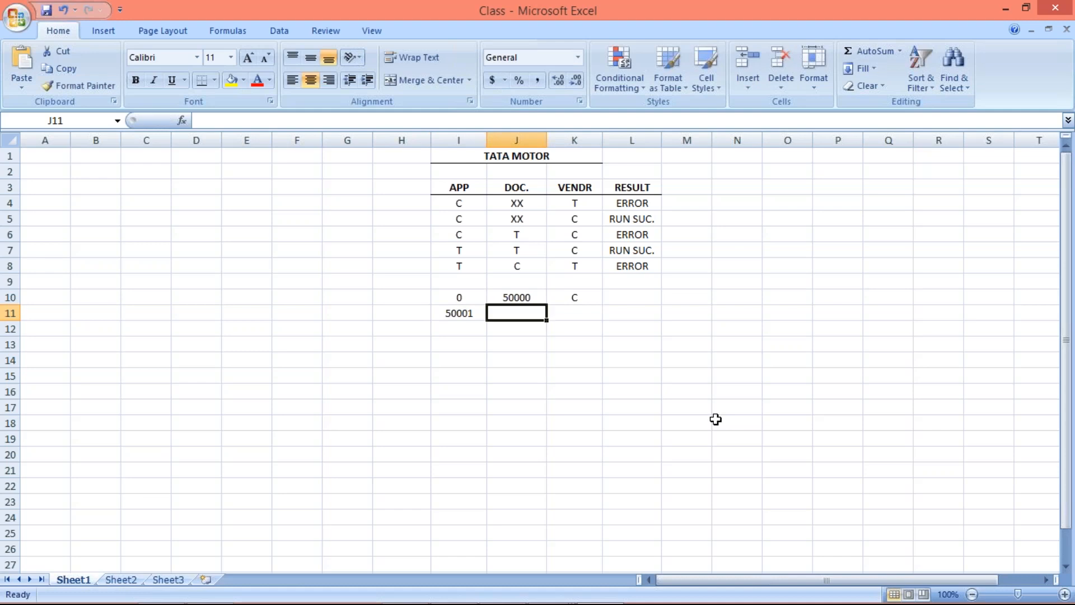
{"action": "type", "text": "9999999999"}
{"action": "left_click", "coordinate": [574, 312]}
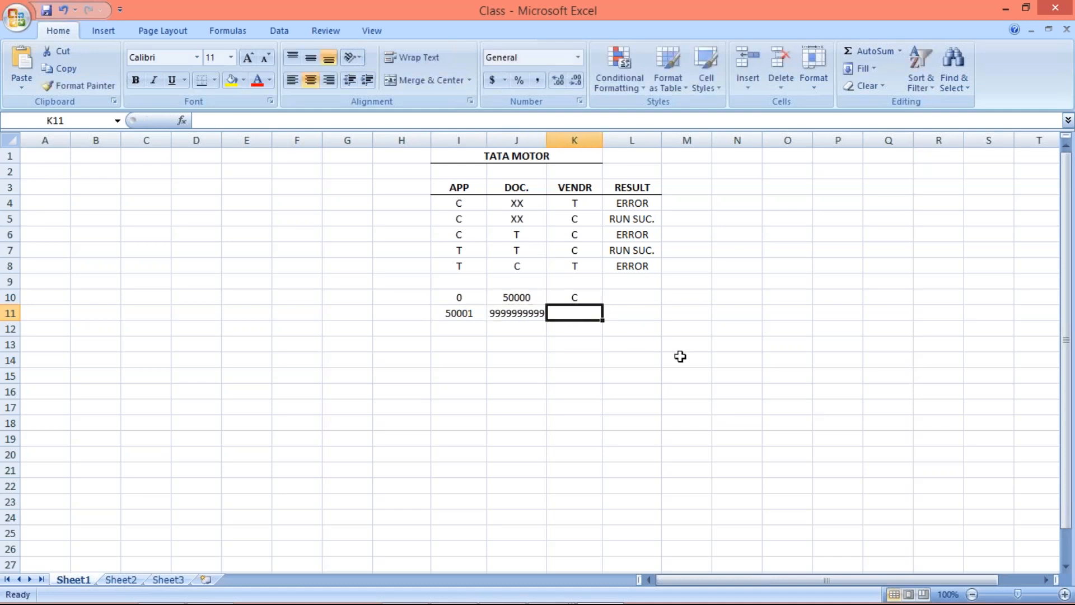
{"action": "type", "text": "T"}
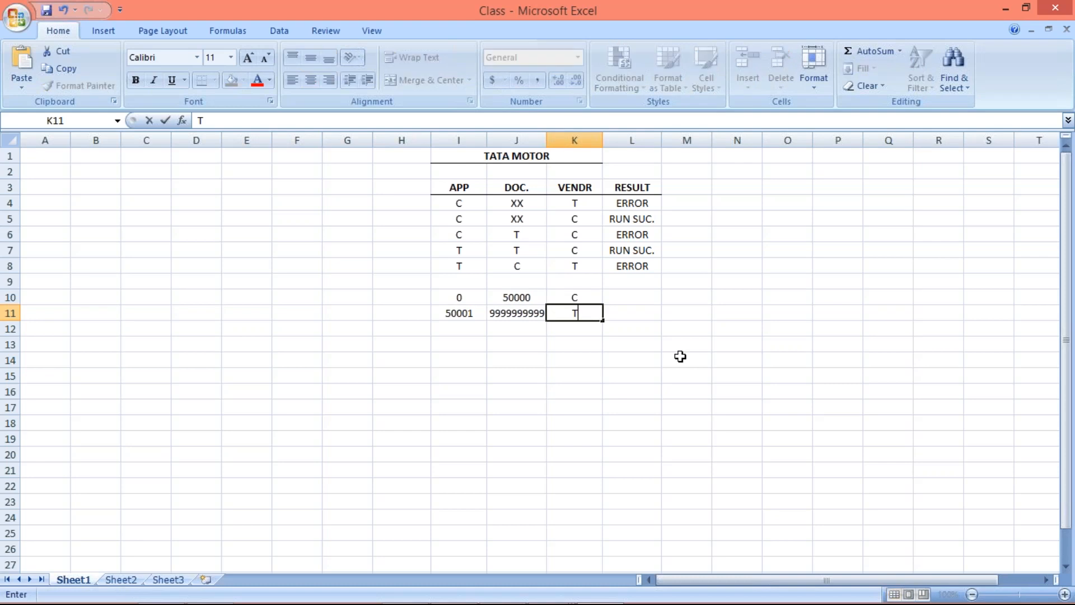
{"action": "key", "text": "Return"}
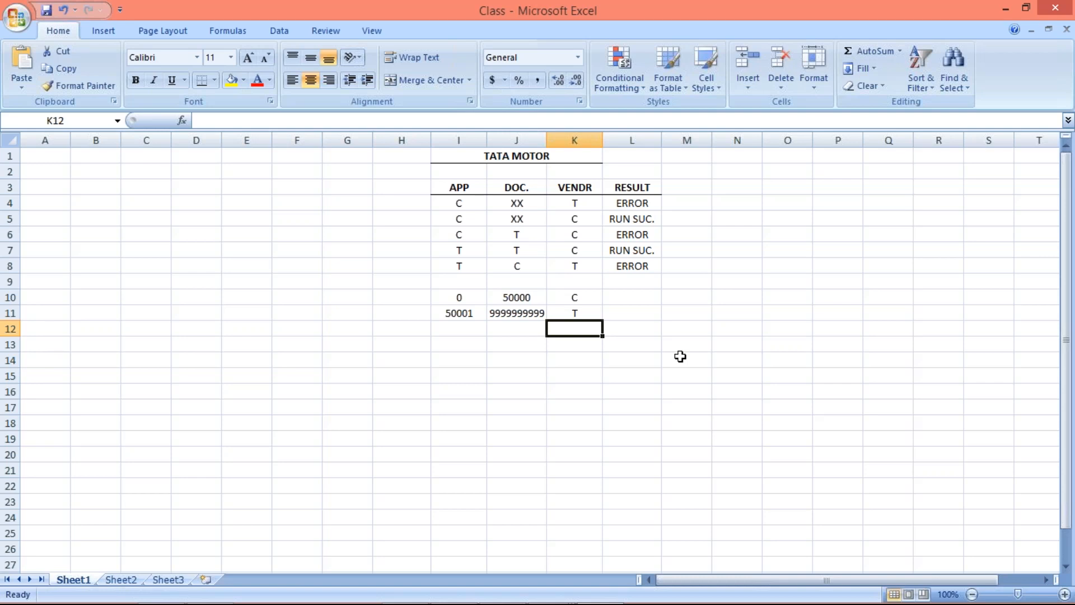
Switch back to SAP's vendor line item list and check the open item amounts, starting with document 1043
{"action": "mouse_move", "coordinate": [548, 594]}
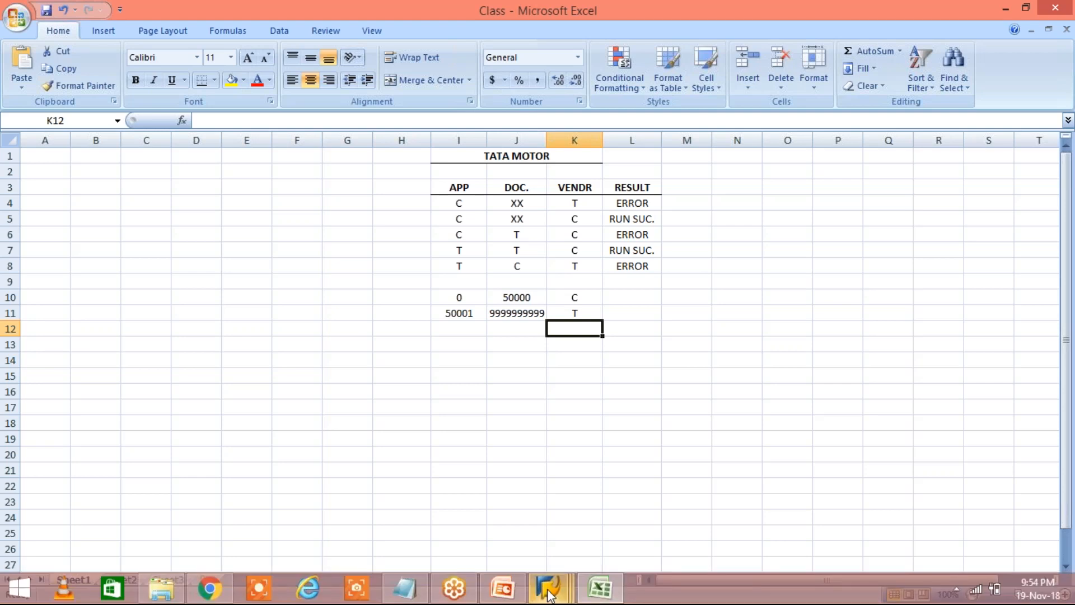
{"action": "left_click", "coordinate": [549, 594]}
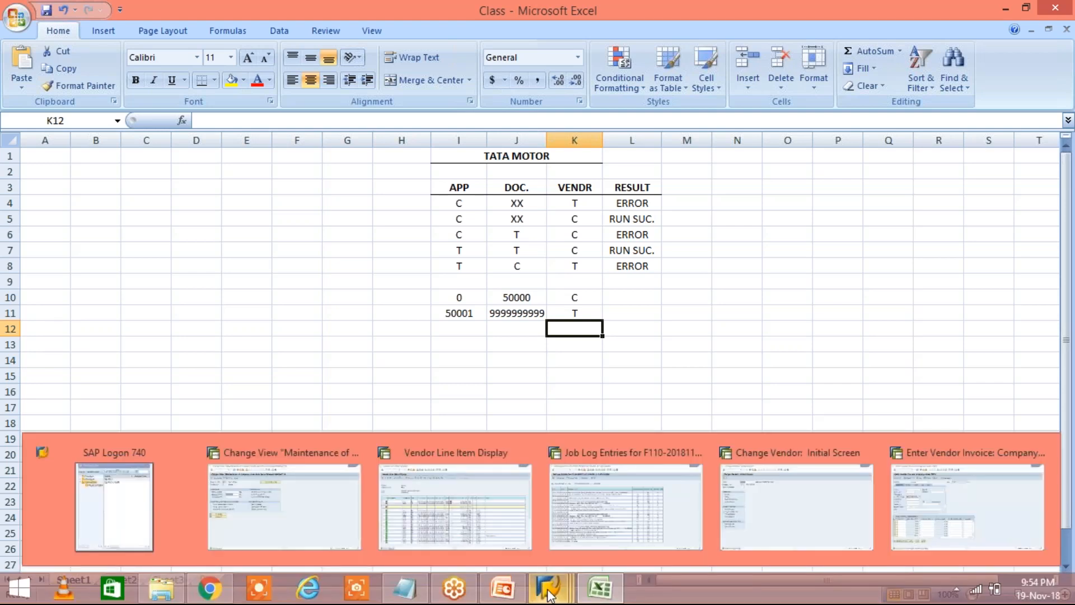
{"action": "left_click", "coordinate": [455, 507]}
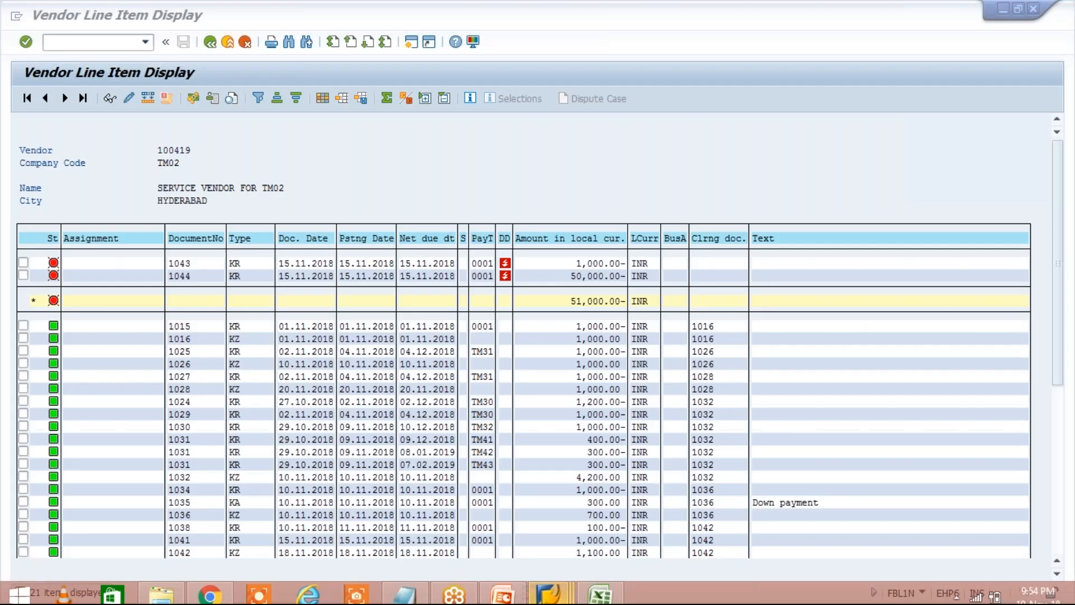
{"action": "left_click", "coordinate": [564, 264]}
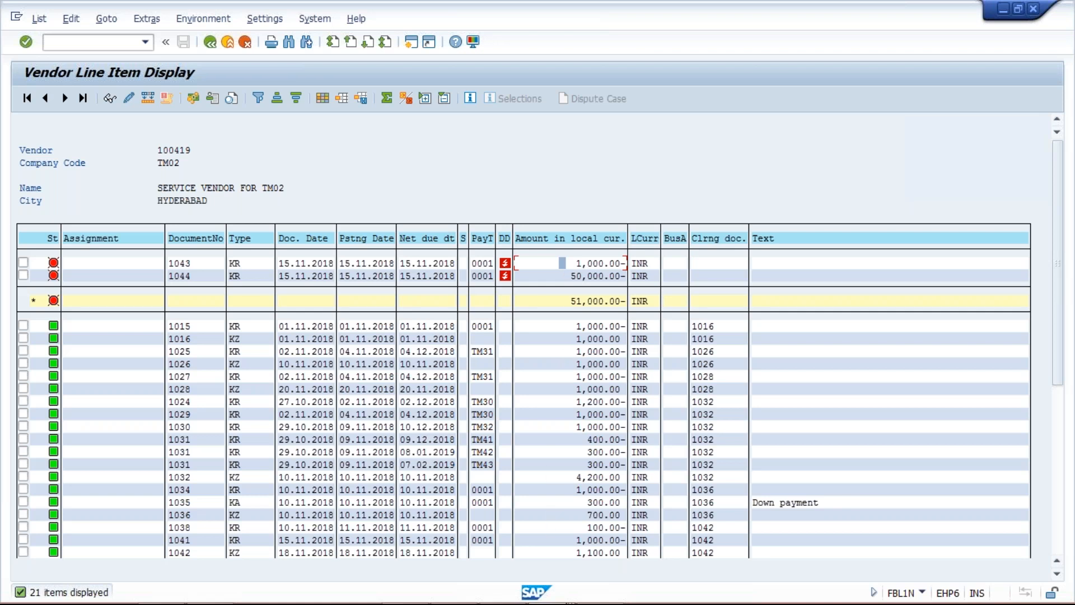
{"action": "mouse_move", "coordinate": [600, 594]}
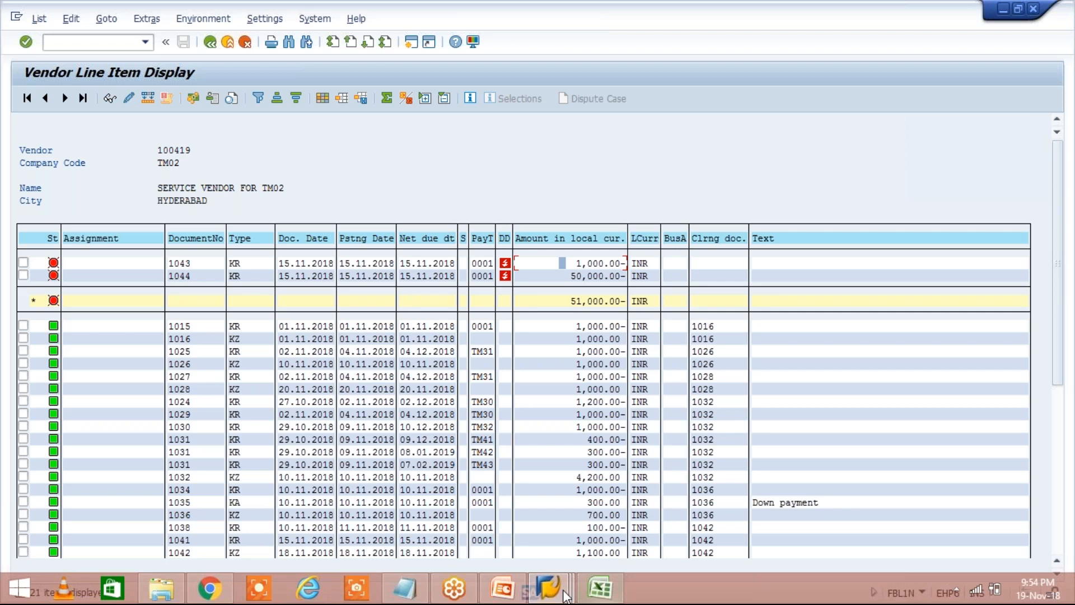
Switch to the company code data for payment method C in TM02 and check the maximum amount under the amount limits
{"action": "left_click", "coordinate": [565, 597]}
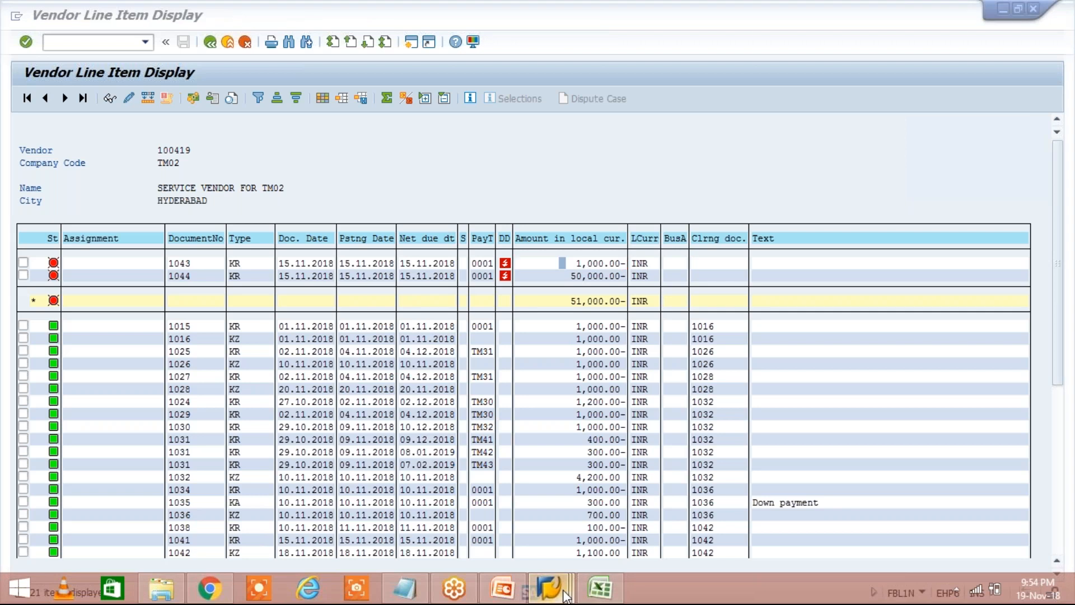
{"action": "left_click", "coordinate": [566, 596]}
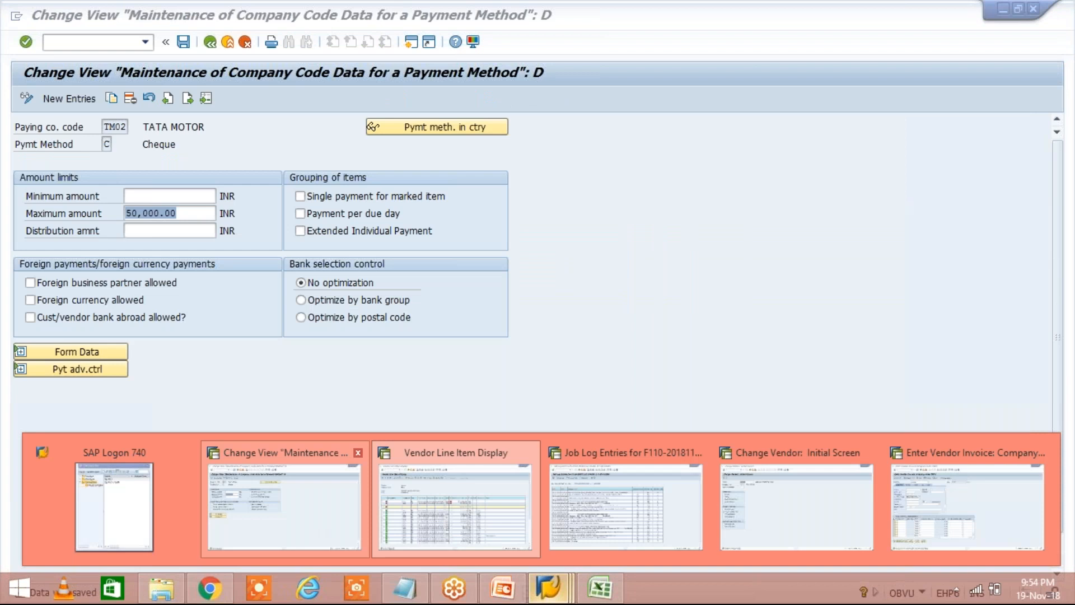
{"action": "left_click", "coordinate": [320, 517]}
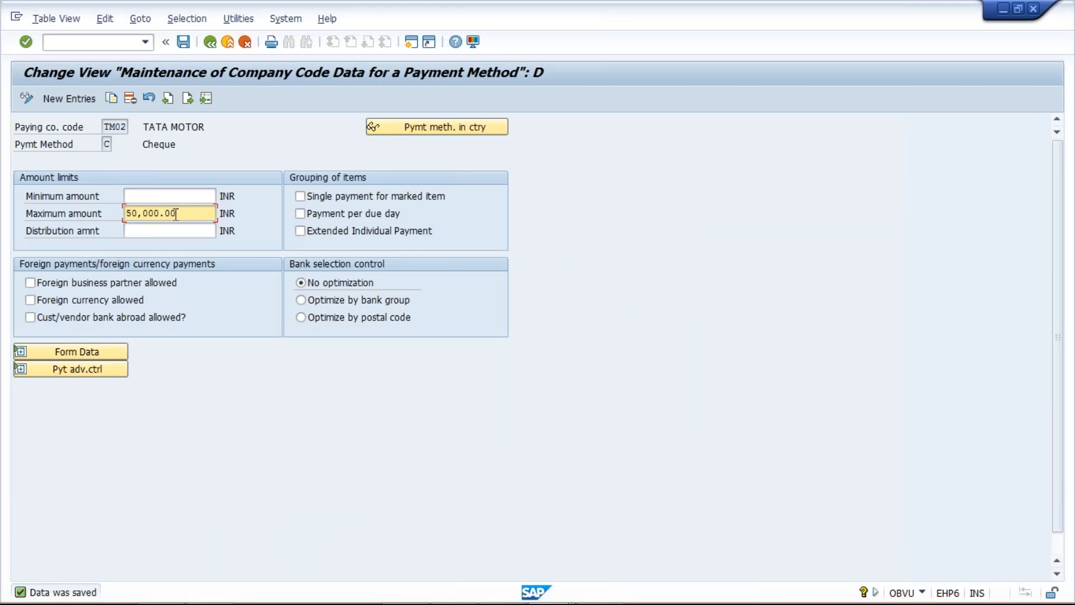
{"action": "left_click_drag", "start_coordinate": [175, 213], "coordinate": [119, 213]}
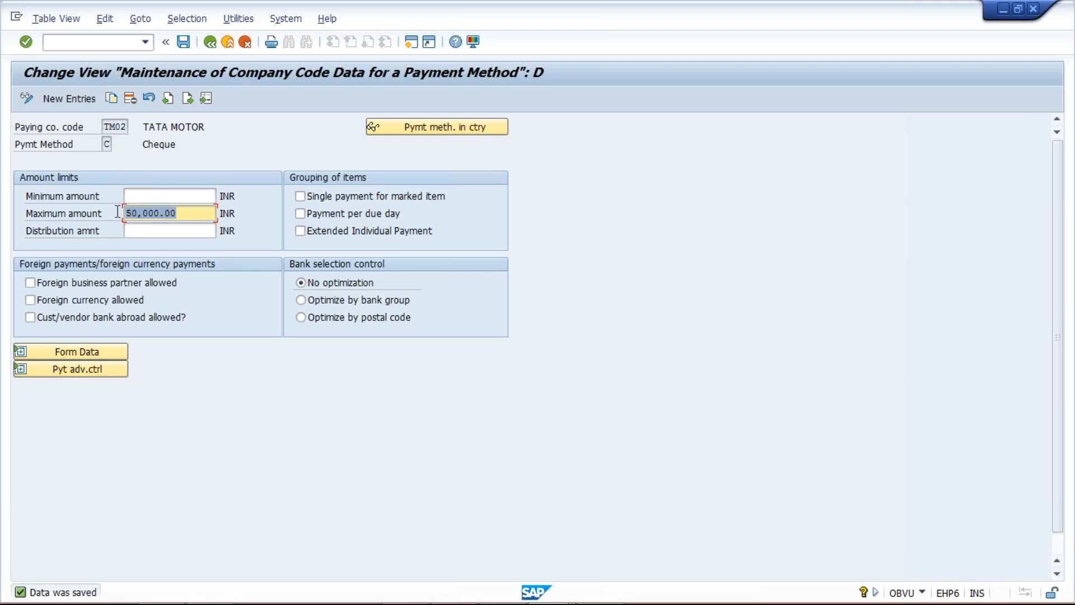
{"action": "left_click", "coordinate": [176, 213]}
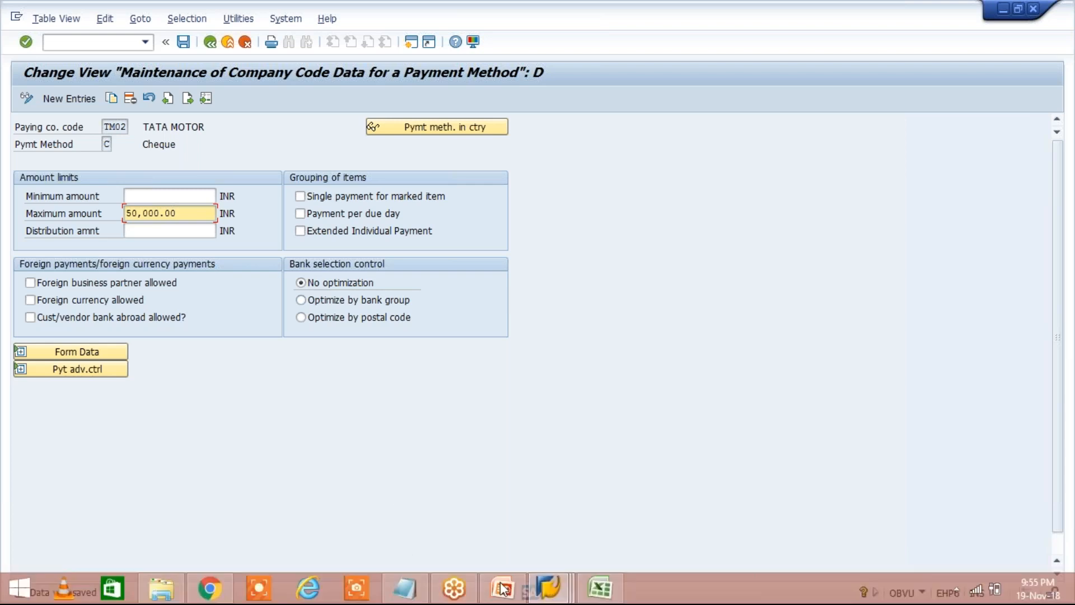
Compare the payment amount limits in the F110 job log with the amount limits of payment method C in TM02
{"action": "left_click", "coordinate": [550, 587]}
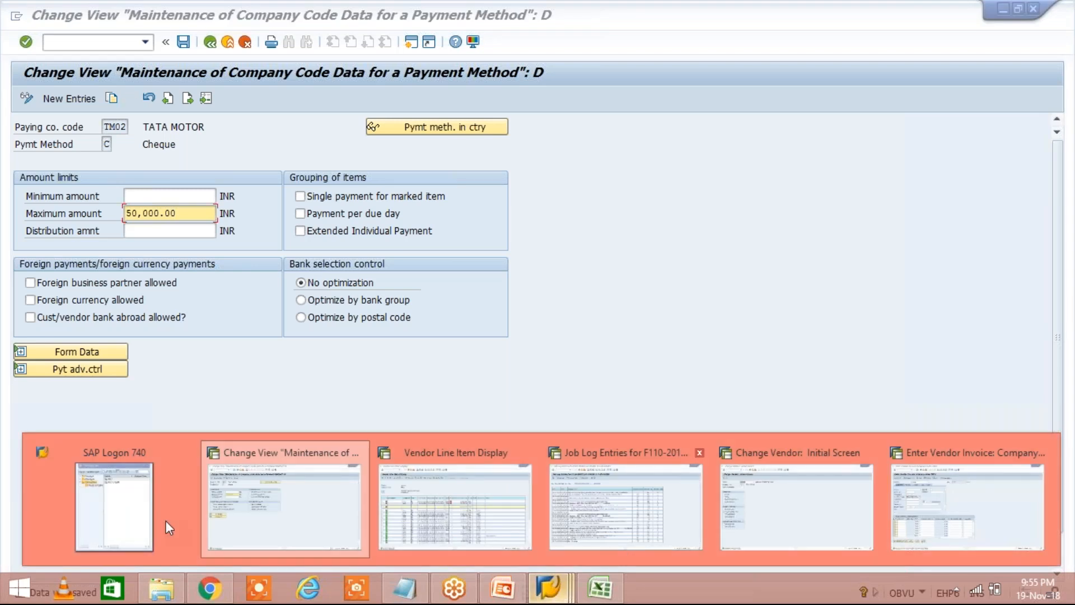
{"action": "left_click", "coordinate": [626, 503]}
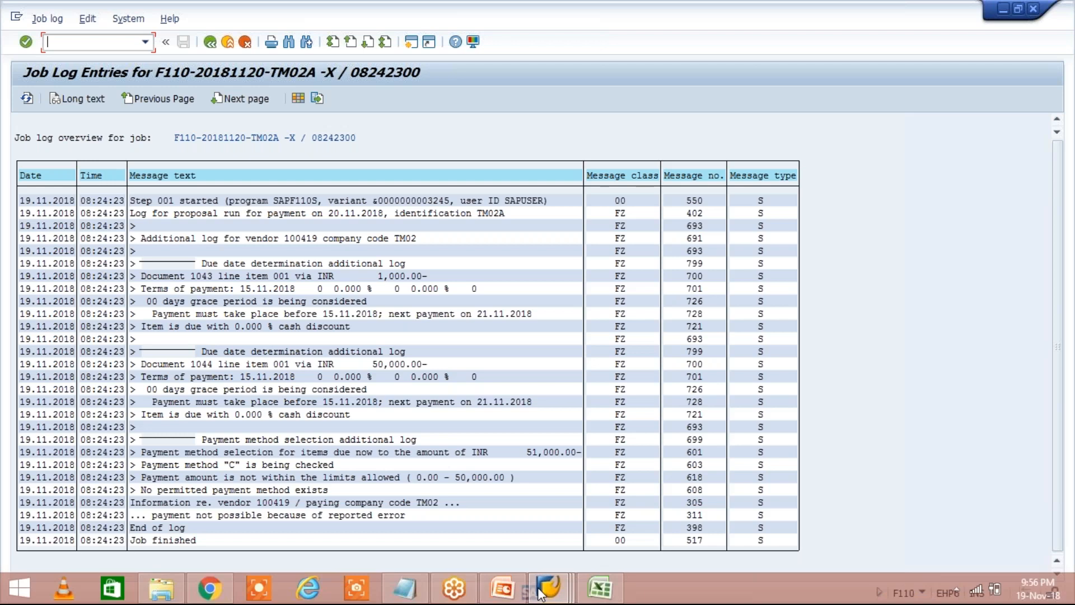
{"action": "left_click", "coordinate": [540, 591]}
{"action": "left_click", "coordinate": [284, 503]}
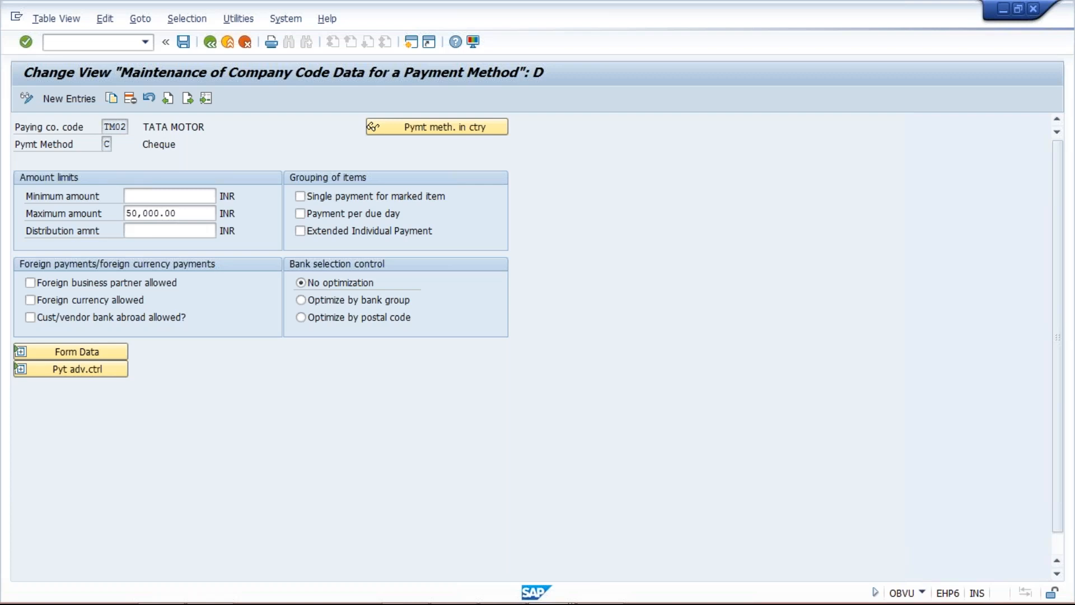
Switch to the Change Vendor session showing vendor 100419 with company code payment transactions selected
{"action": "mouse_move", "coordinate": [530, 594]}
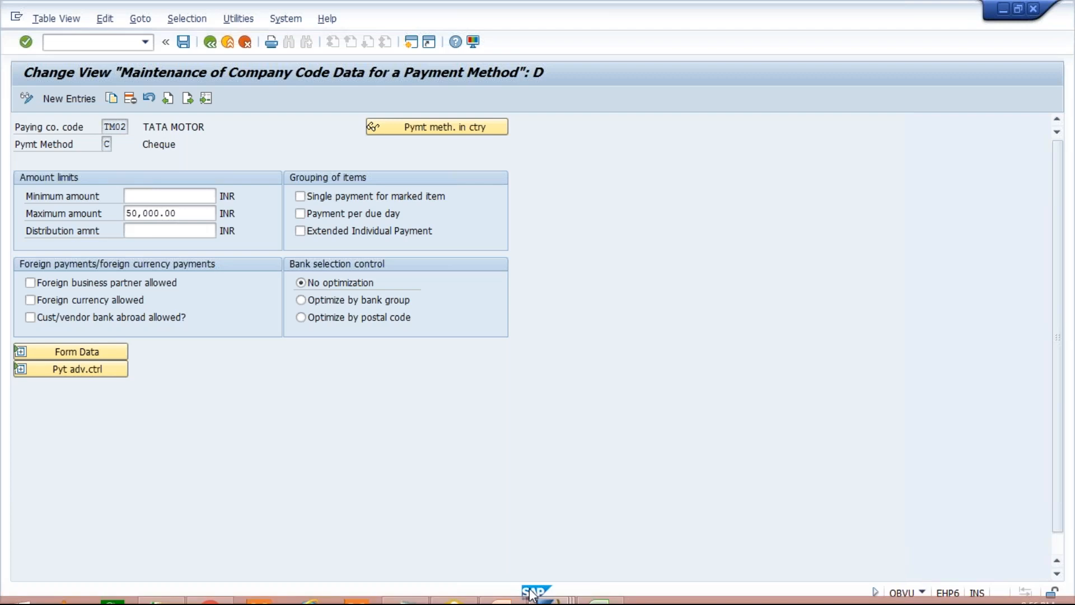
{"action": "left_click", "coordinate": [768, 496]}
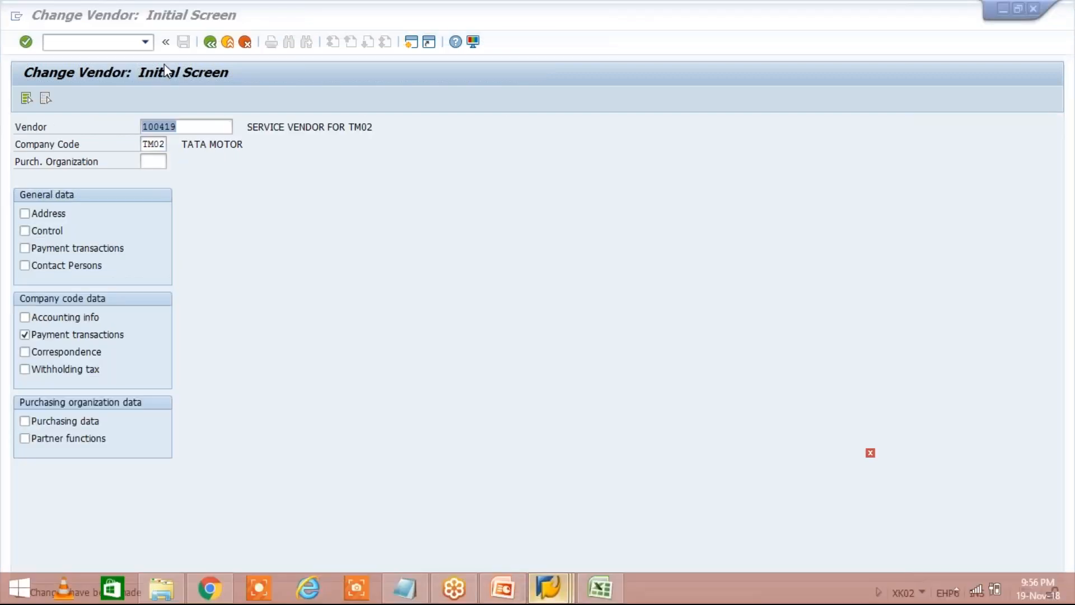
{"action": "left_click", "coordinate": [163, 64]}
{"action": "key", "text": "Return"}
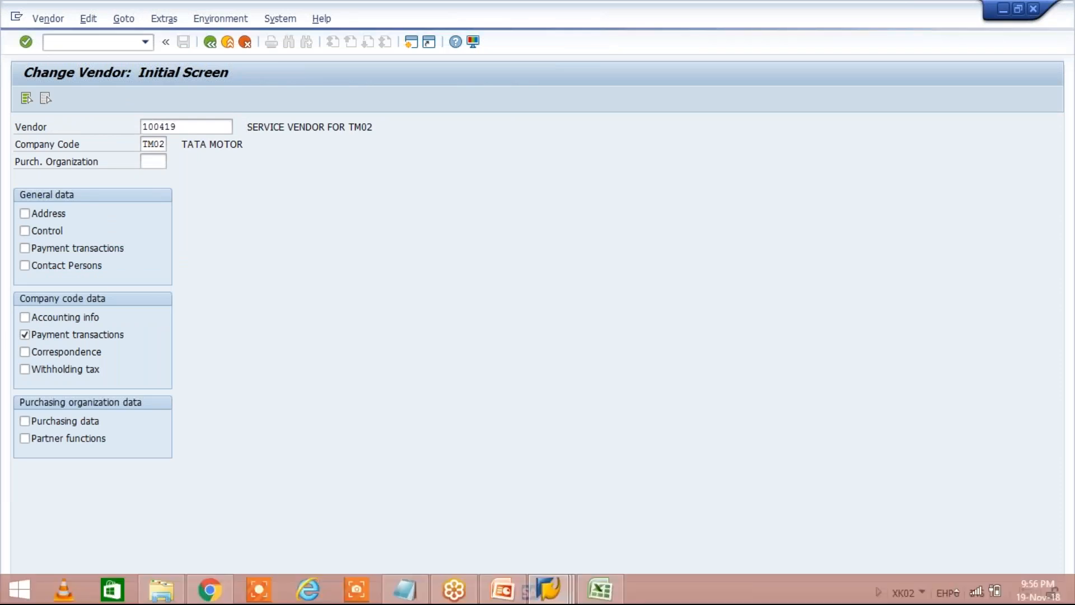
Log on to client 800 again with the account password, choosing to end any other logons, and dismiss the connection error
{"action": "left_click", "coordinate": [552, 595]}
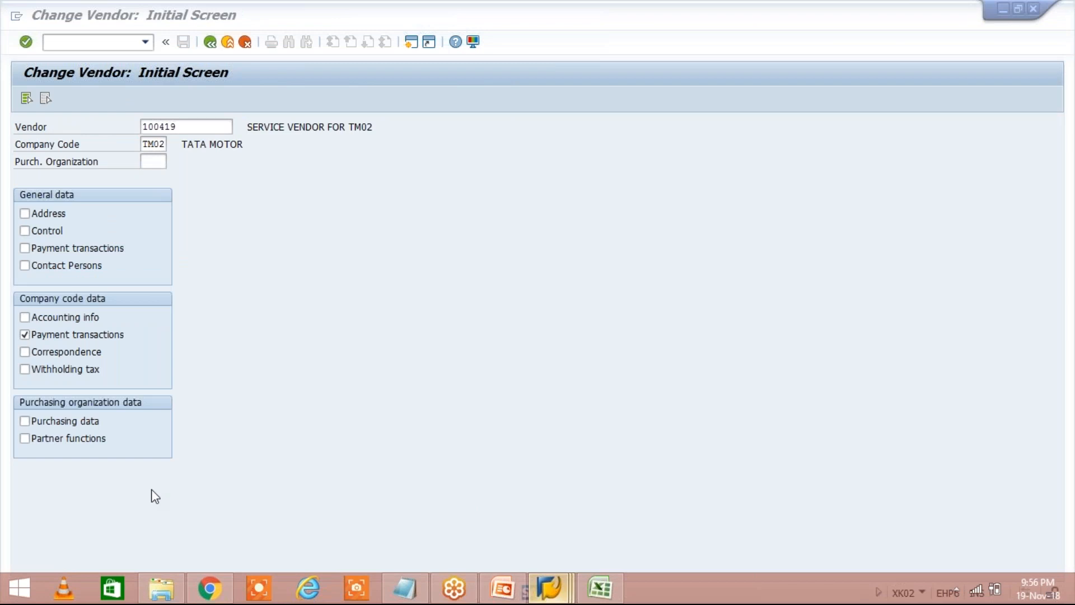
{"action": "left_click", "coordinate": [146, 493]}
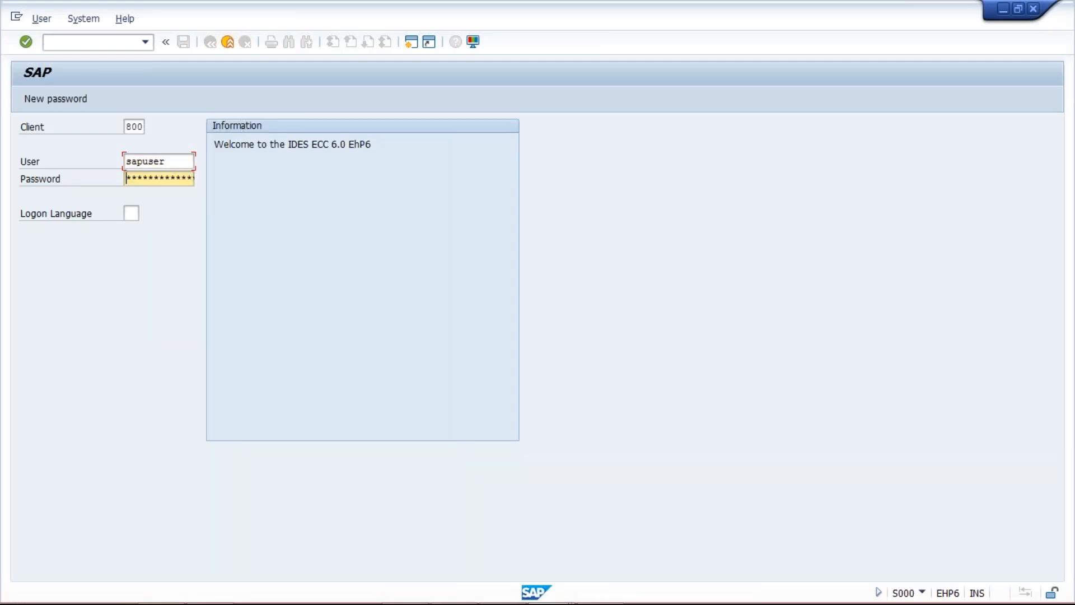
{"action": "key", "text": "Caps_Lock"}
{"action": "type", "text": "******"}
{"action": "key", "text": "Return"}
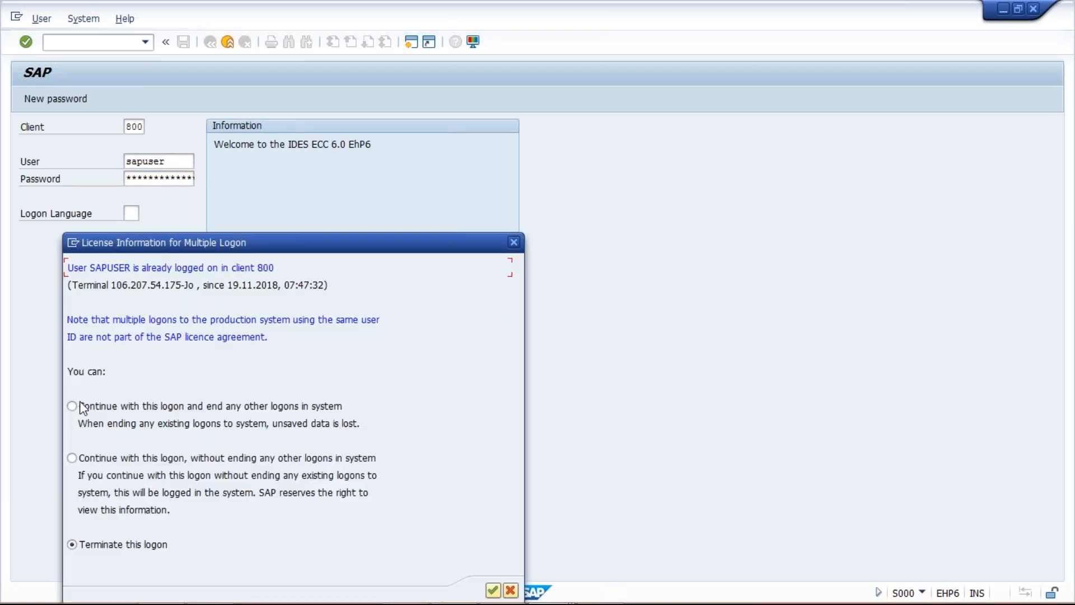
{"action": "left_click", "coordinate": [80, 405]}
{"action": "key", "text": "Return"}
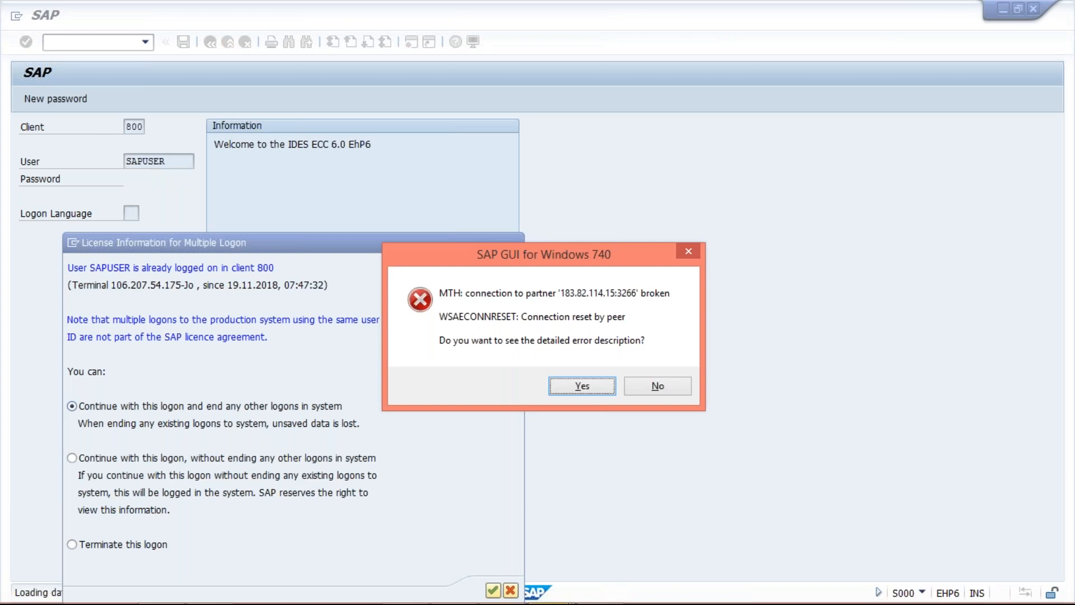
{"action": "key", "text": "Escape"}
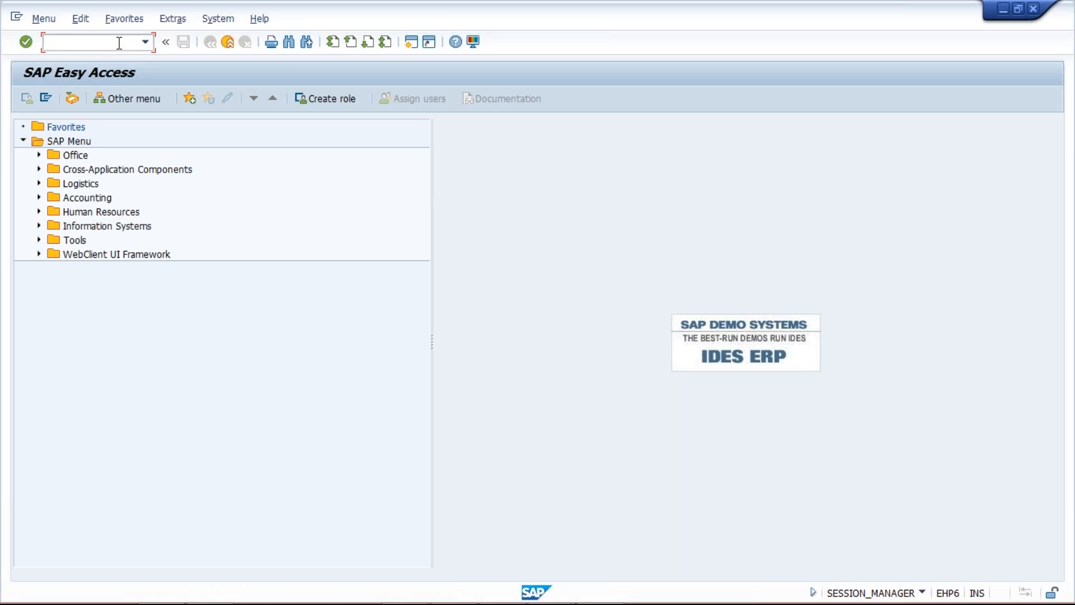
Open the company code payment method settings through FBZP and position the list at paying company code TM02
{"action": "type", "text": "FBZP"}
{"action": "key", "text": "Return"}
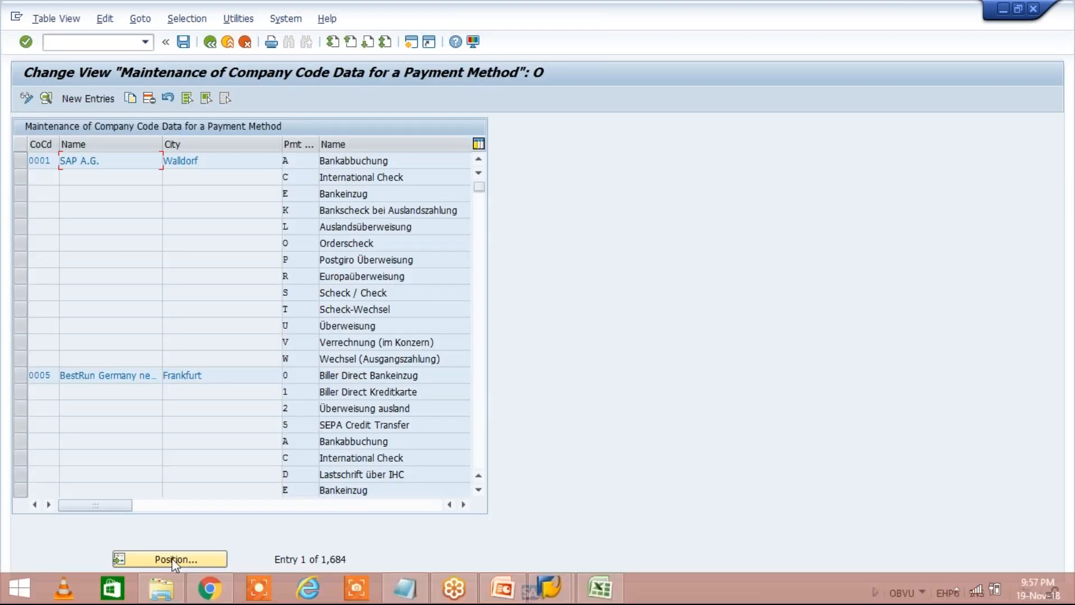
{"action": "left_click", "coordinate": [172, 558]}
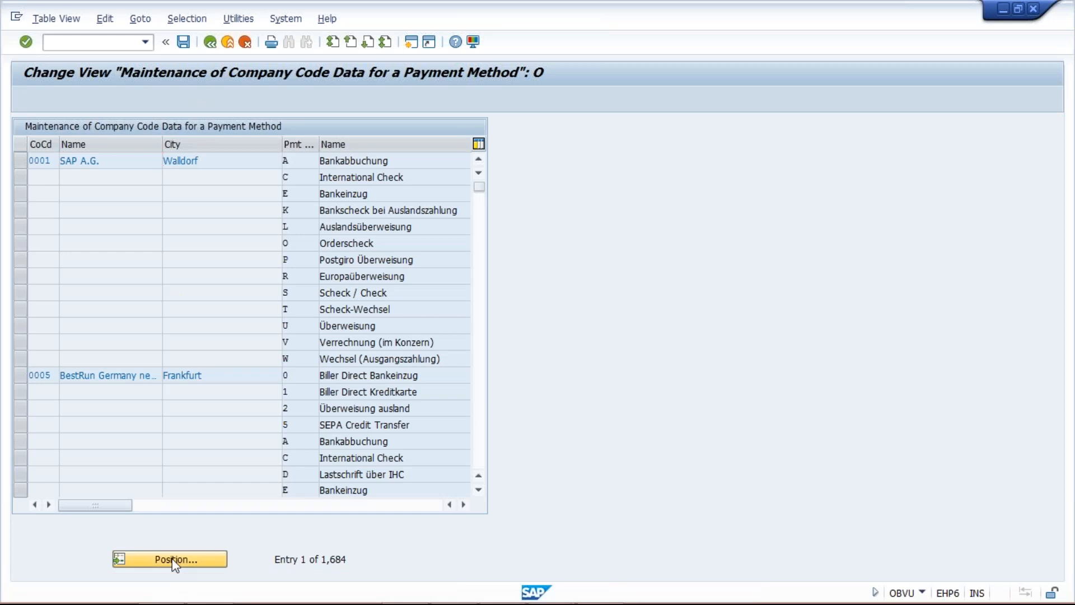
{"action": "type", "text": "T"}
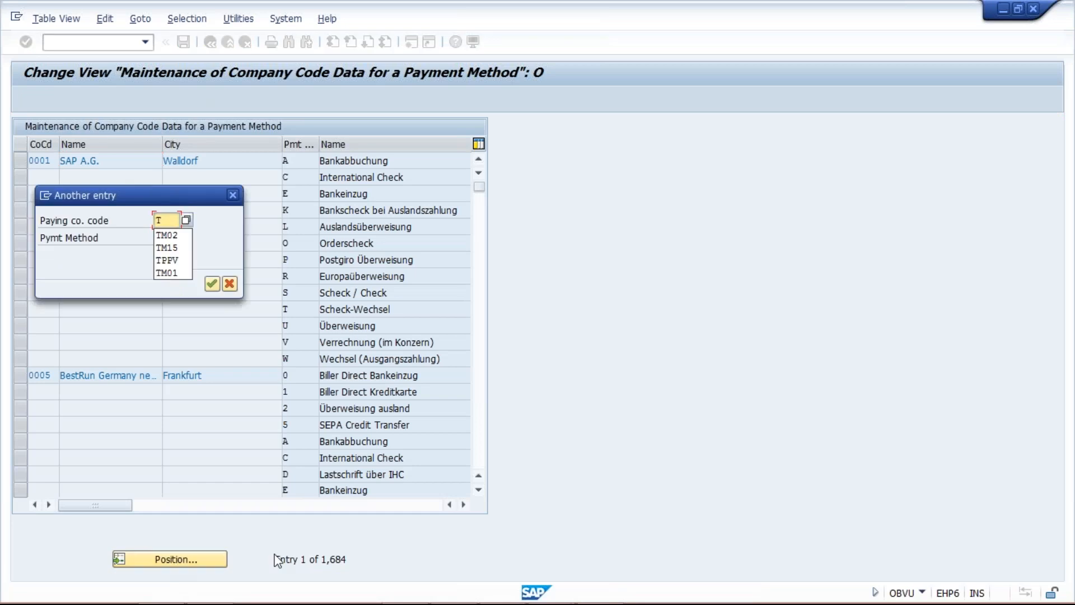
{"action": "left_click", "coordinate": [229, 284]}
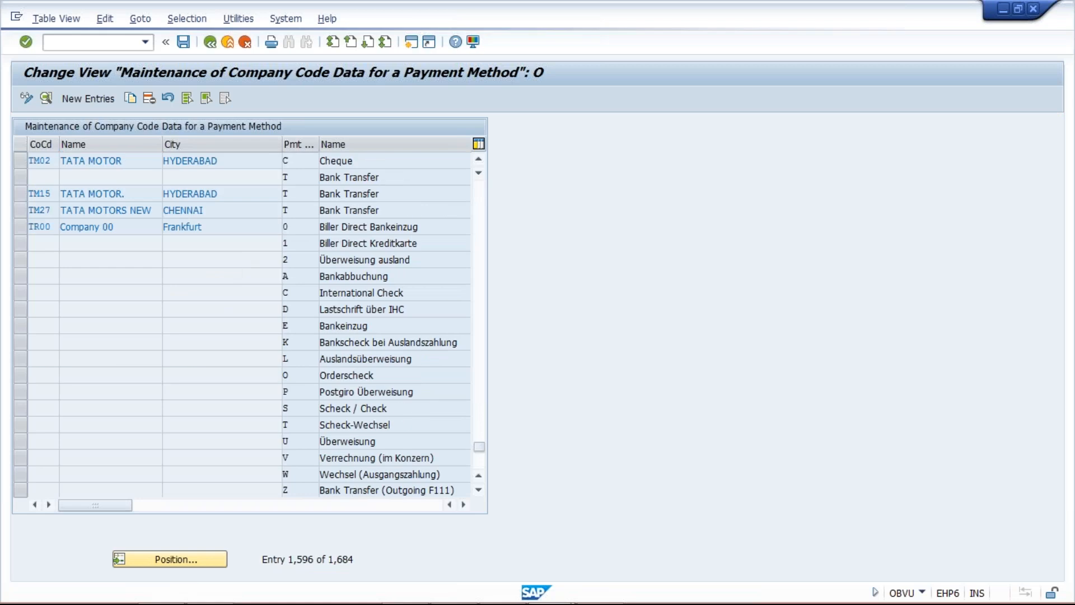
Set the minimum amount of payment method T in TM02 to 50001 and save it under the proposed customizing request
{"action": "type", "text": "50001"}
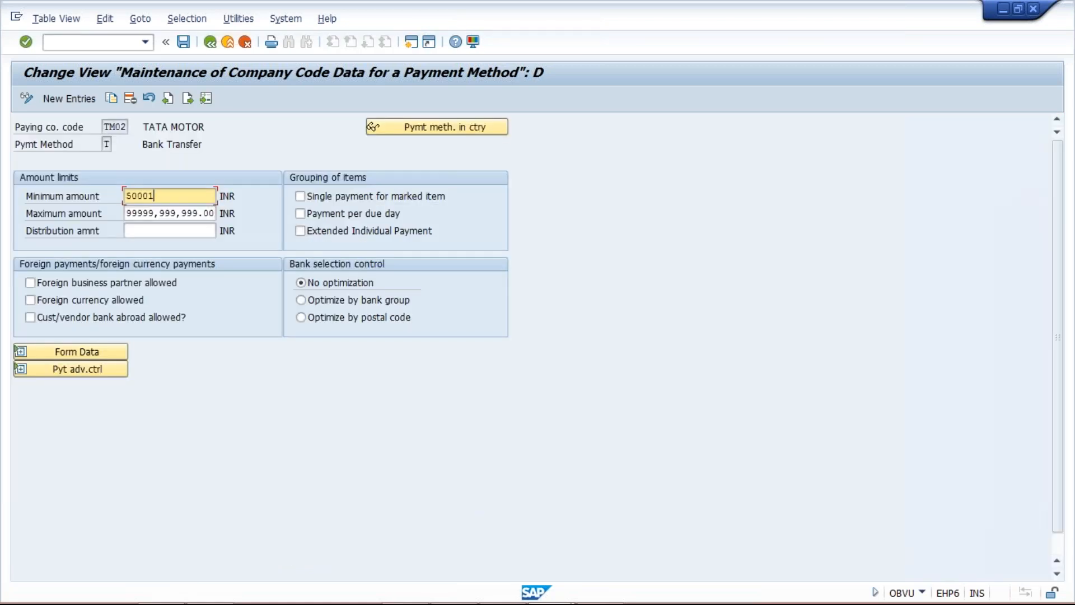
{"action": "key", "text": "Return"}
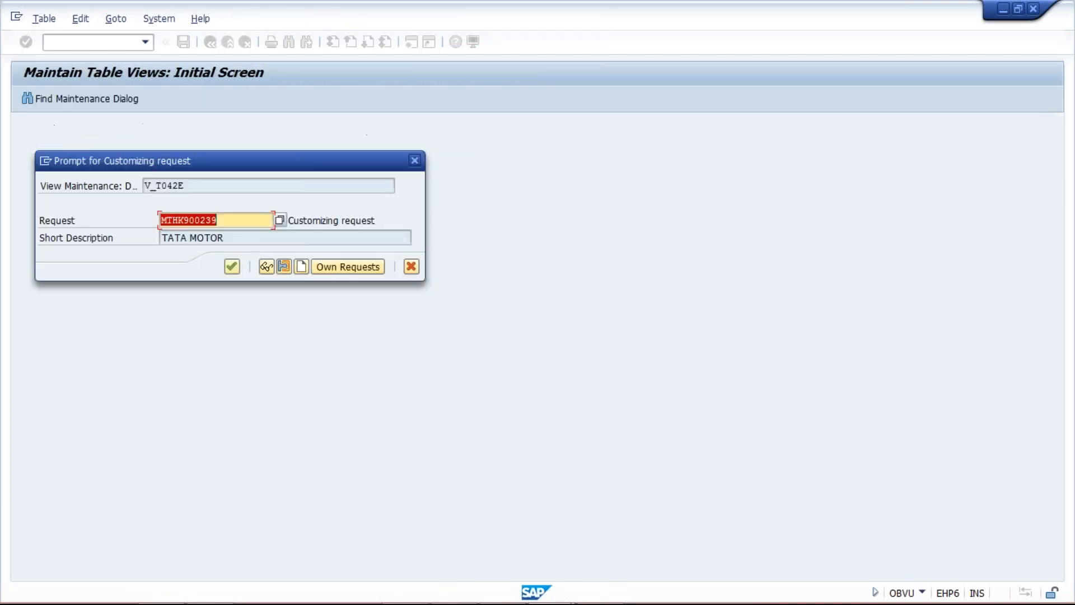
{"action": "key", "text": "Return"}
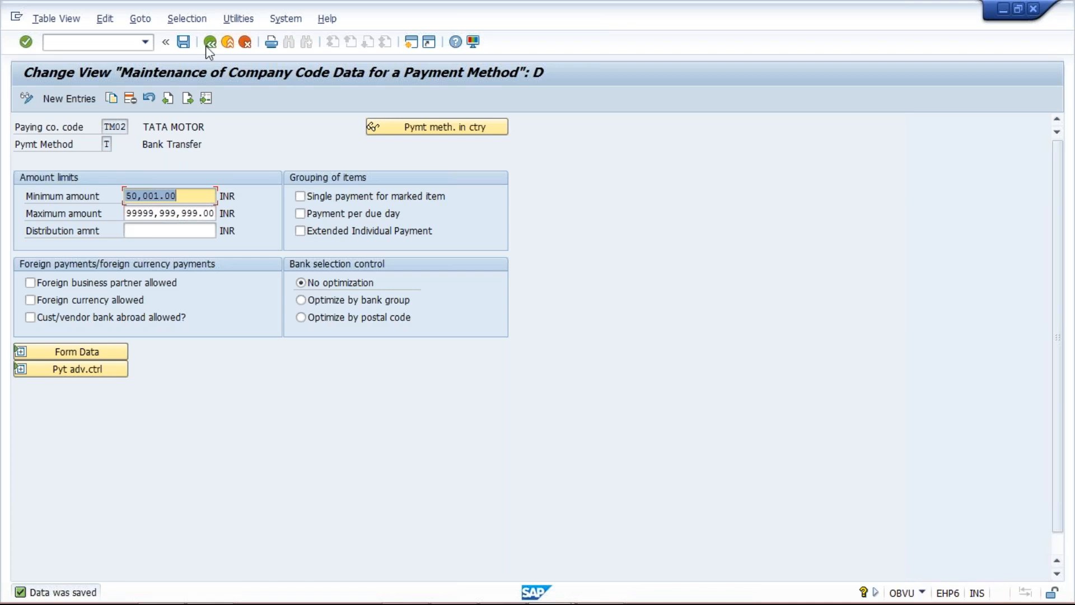
Start F110 in a new session and load the payment run dated 20.11.2018 with identification TM02A
{"action": "left_click", "coordinate": [411, 47]}
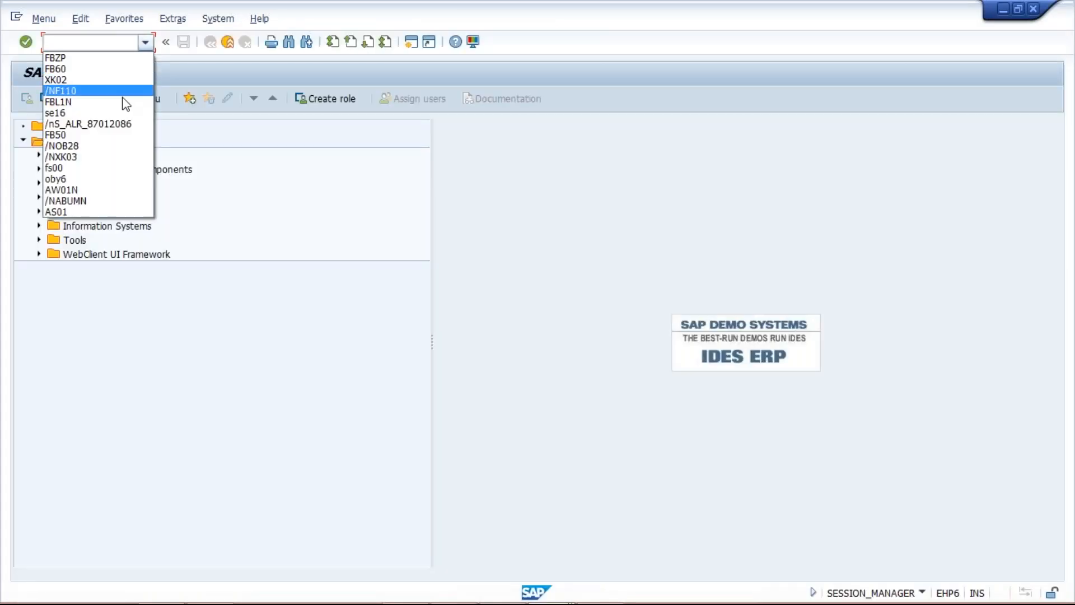
{"action": "left_click", "coordinate": [127, 91]}
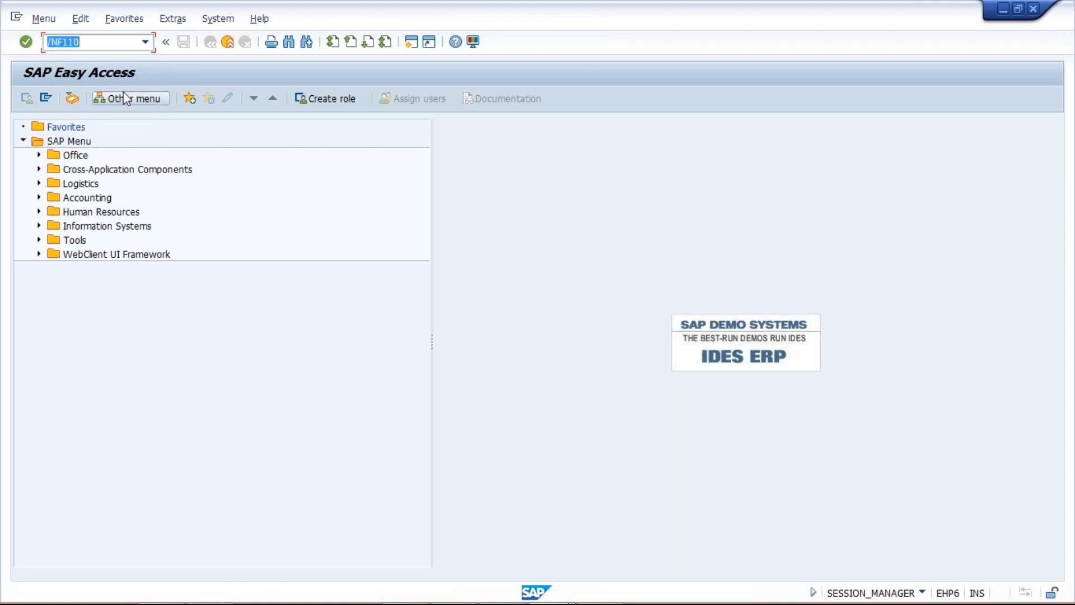
{"action": "key", "text": "Return"}
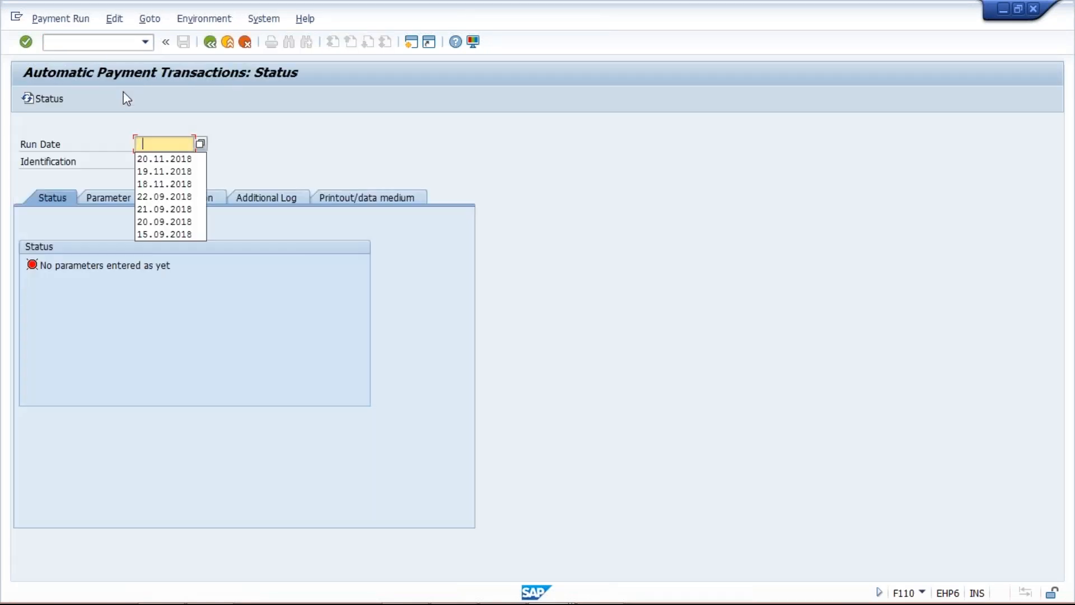
{"action": "key", "text": "Down"}
{"action": "key", "text": "Return"}
{"action": "key", "text": "Tab"}
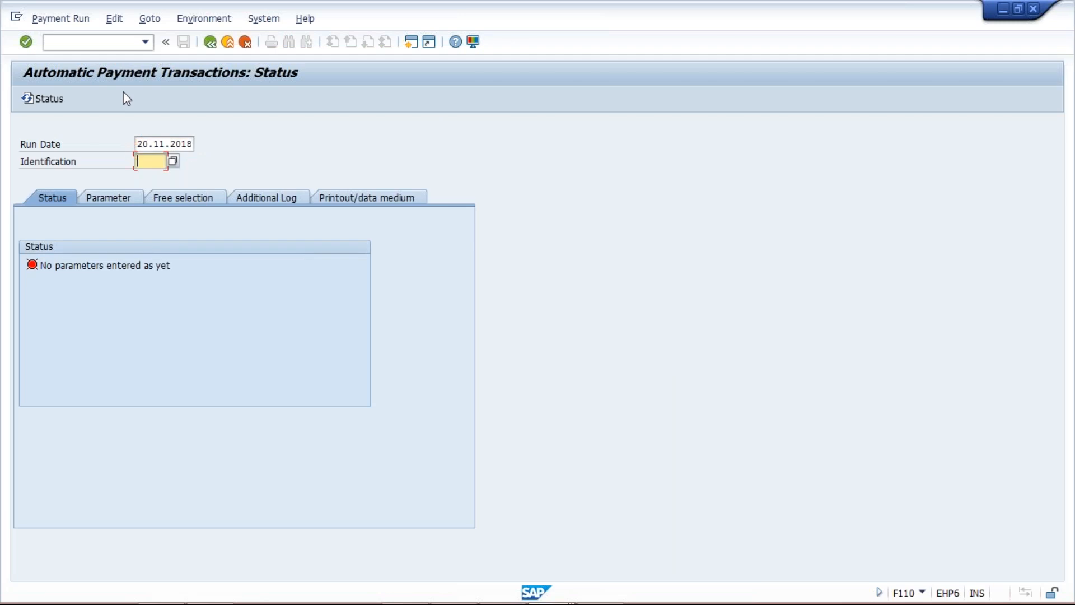
{"action": "key", "text": "Down"}
{"action": "key", "text": "Return"}
{"action": "key", "text": "Return"}
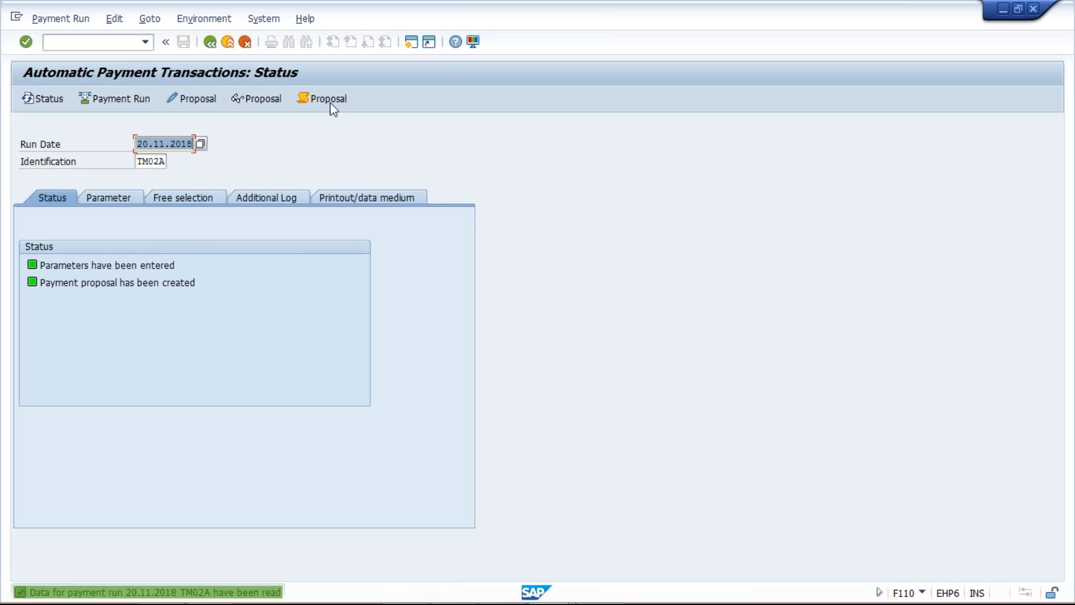
Display the proposal's job log, check the allowed payment amount limits for method C, and return to the run status
{"action": "left_click", "coordinate": [324, 99]}
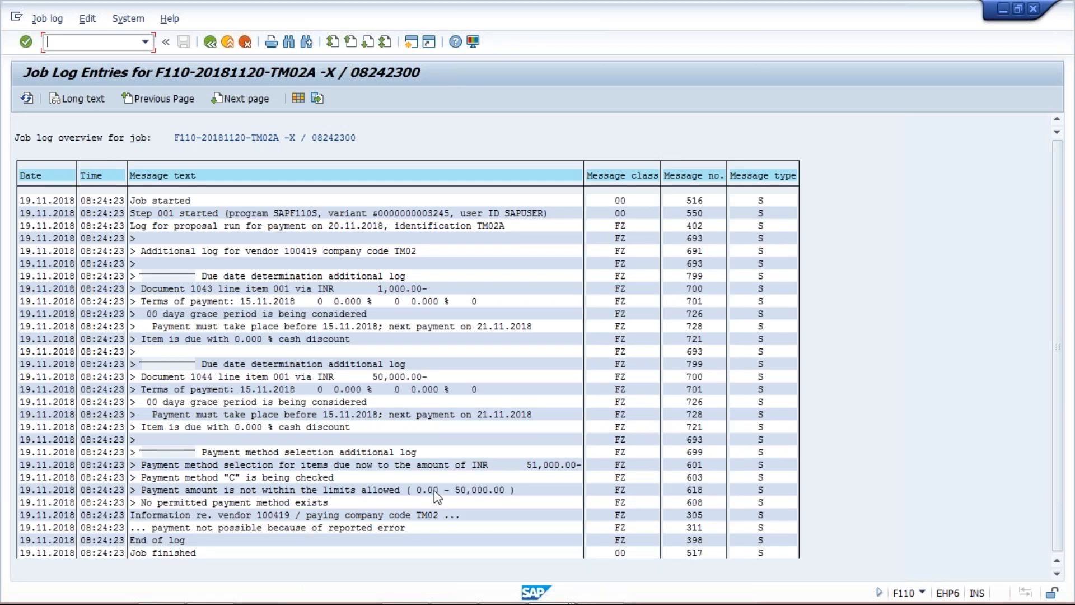
{"action": "left_click", "coordinate": [462, 490]}
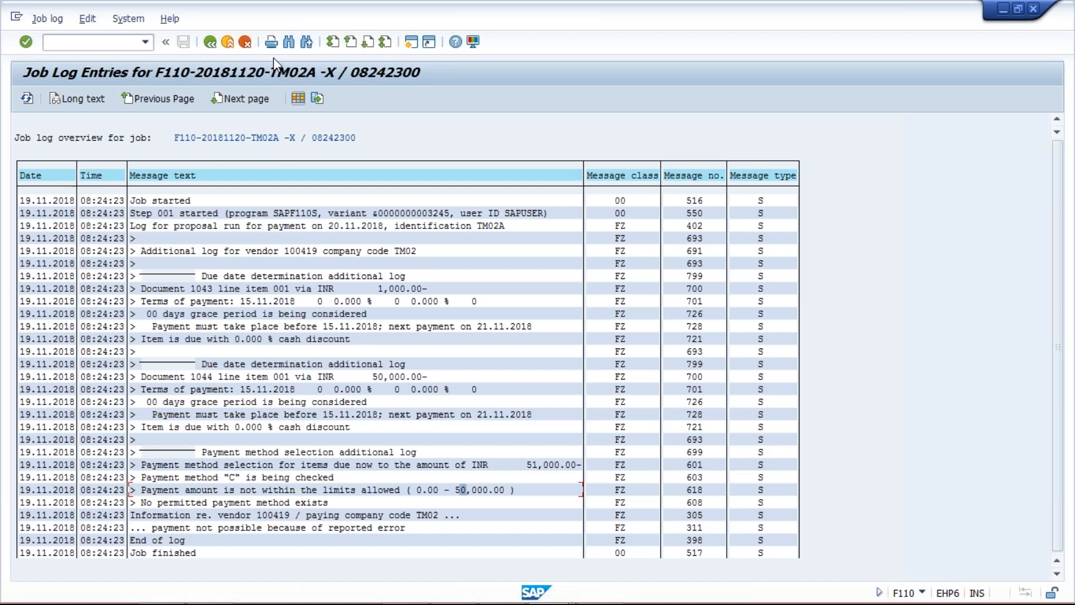
{"action": "left_click", "coordinate": [210, 42]}
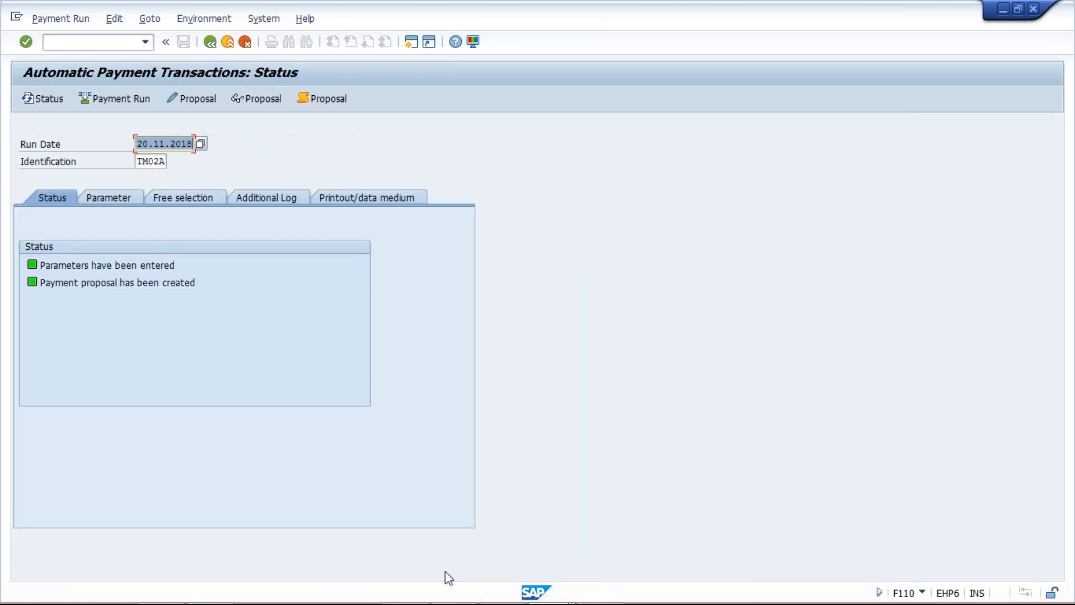
Delete the existing payment proposal of the run dated 20.11.2018 with identification TM02A and confirm the deletion
{"action": "mouse_move", "coordinate": [560, 593]}
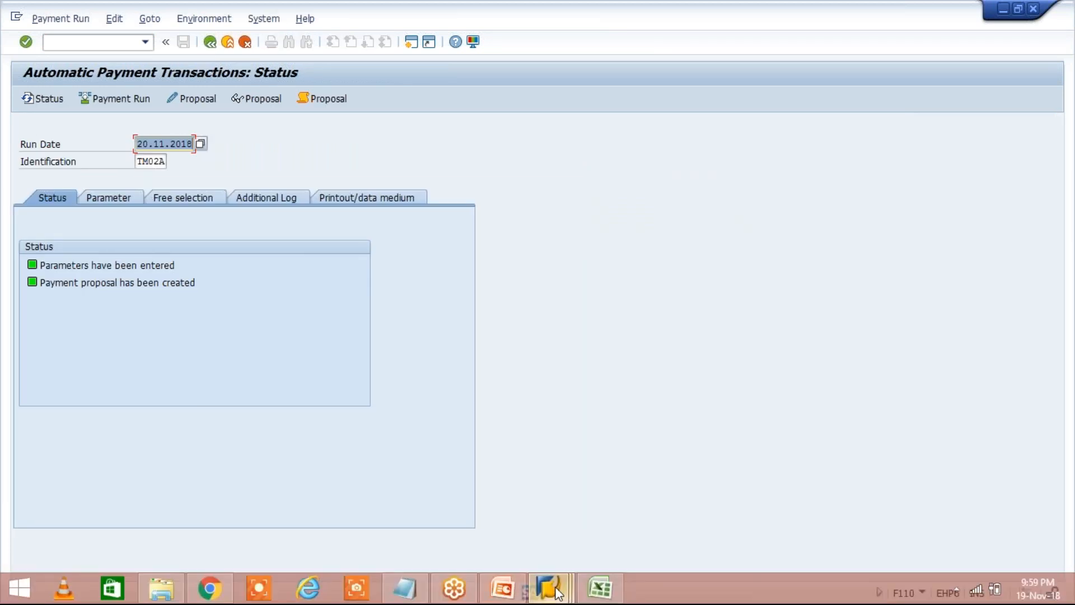
{"action": "left_click", "coordinate": [559, 592]}
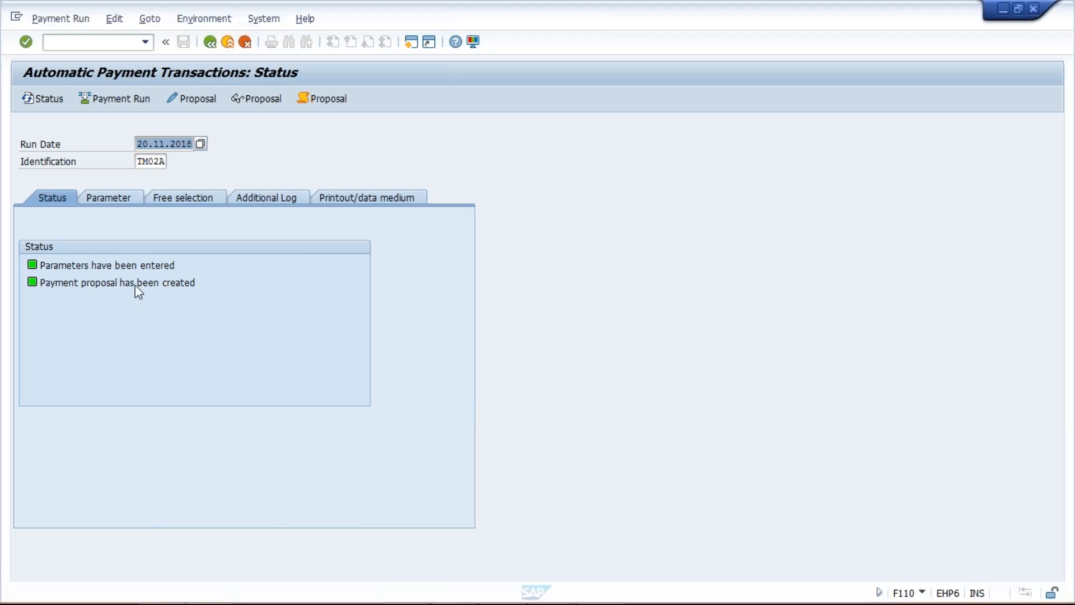
{"action": "left_click", "coordinate": [120, 20]}
{"action": "mouse_move", "coordinate": [218, 60]}
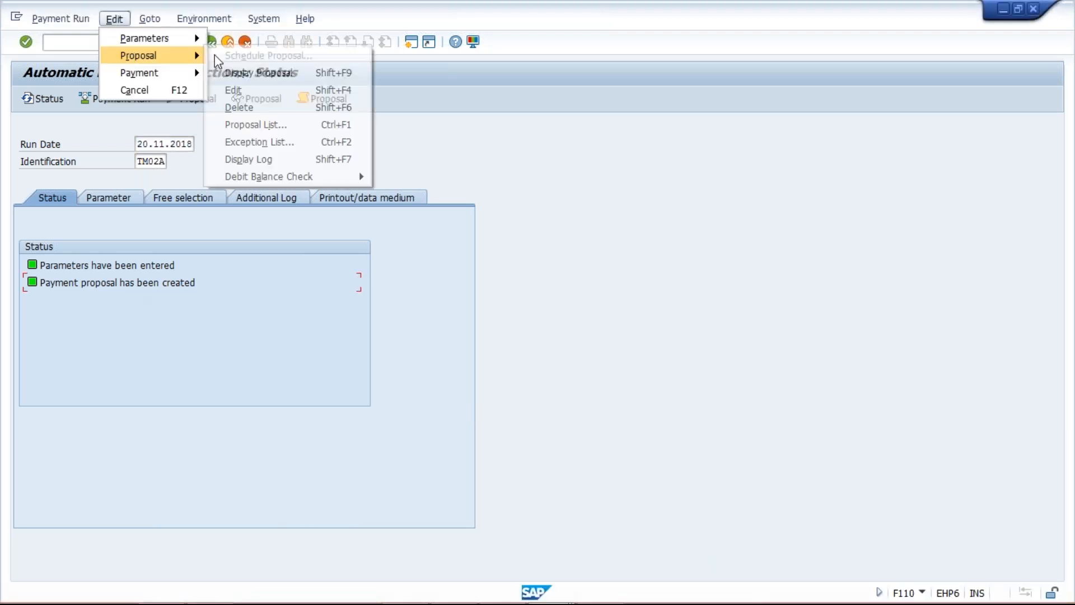
{"action": "left_click", "coordinate": [239, 108]}
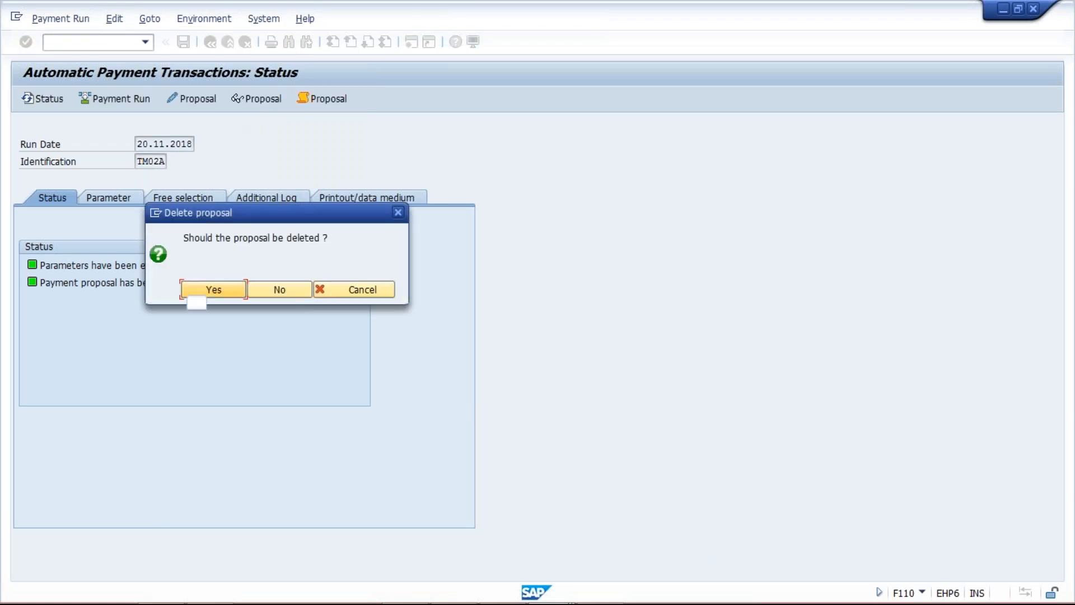
{"action": "left_click", "coordinate": [205, 289]}
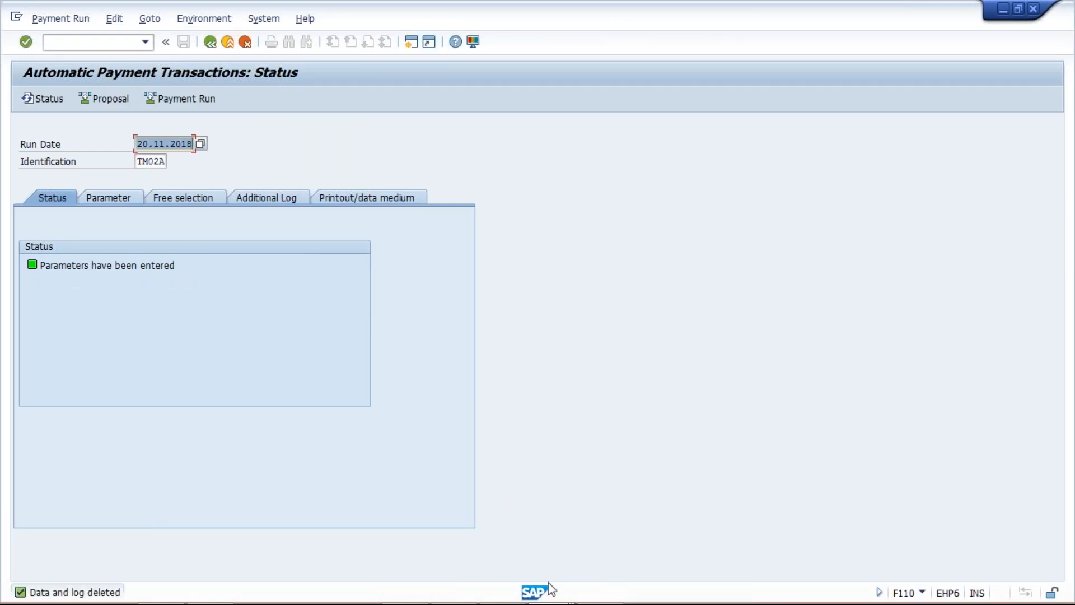
Open a new SAP session and start the vendor line item display with FBL1N
{"action": "mouse_move", "coordinate": [546, 589]}
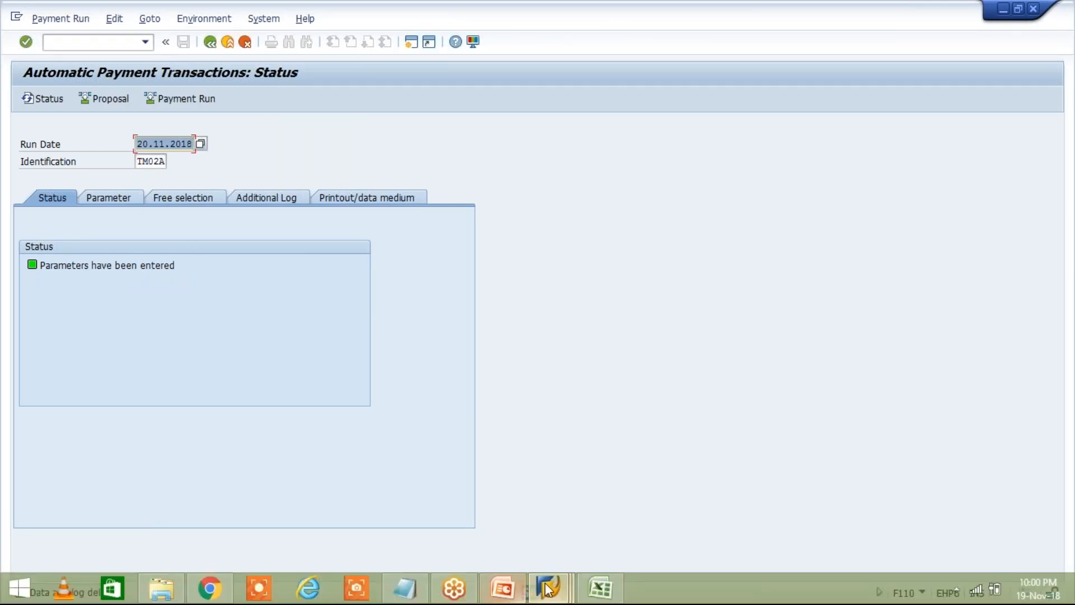
{"action": "left_click", "coordinate": [545, 588]}
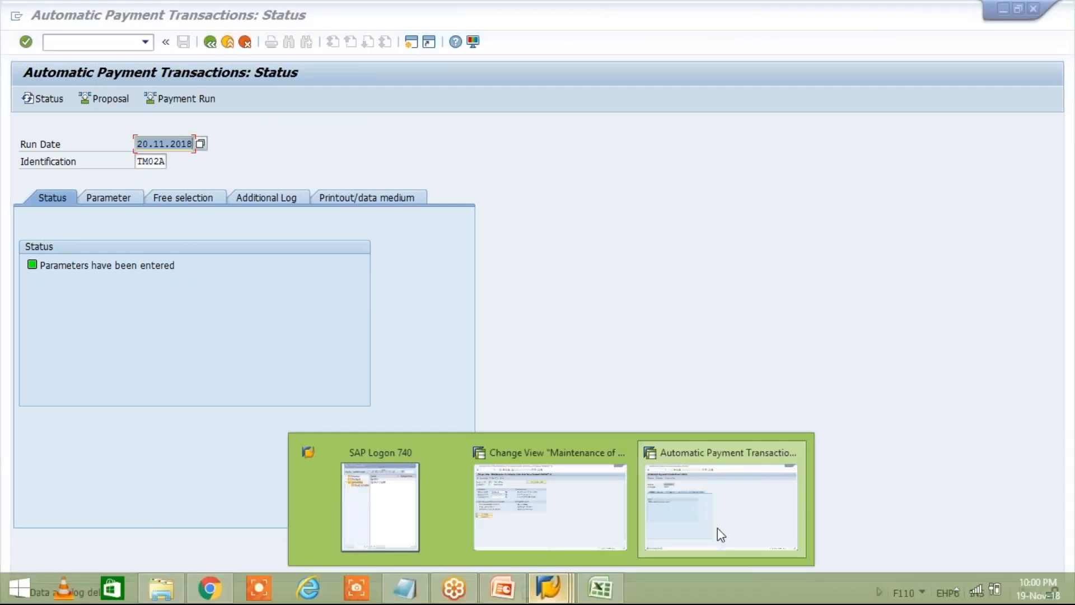
{"action": "left_click", "coordinate": [403, 29]}
{"action": "left_click", "coordinate": [412, 44]}
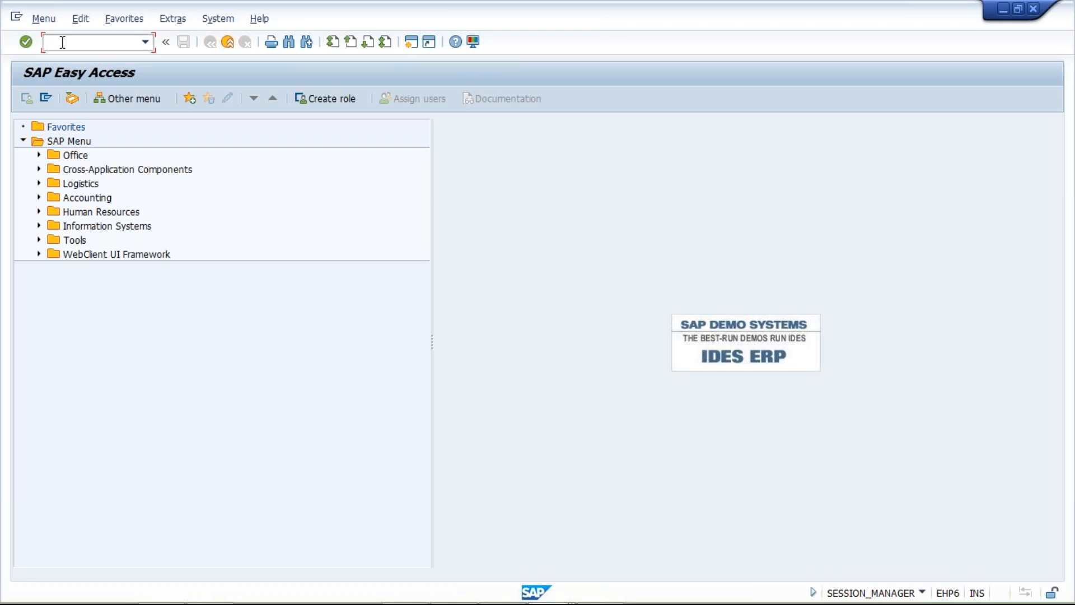
{"action": "type", "text": "FBL1N"}
{"action": "key", "text": "Return"}
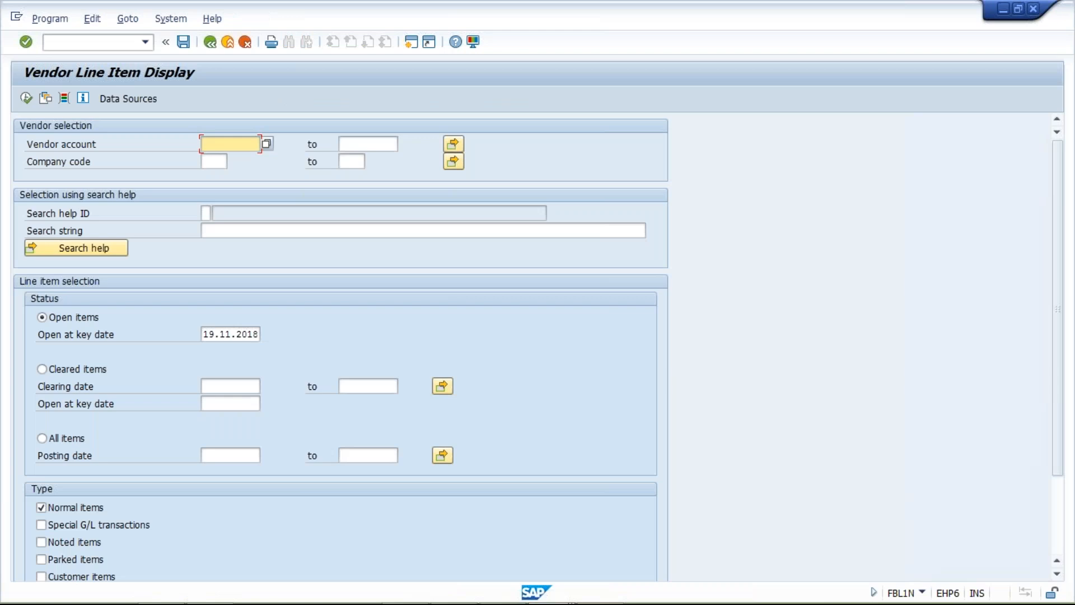
List all line items of the TM02 service vendor in company code TM02
{"action": "type", "text": "100419"}
{"action": "left_click", "coordinate": [213, 161]}
{"action": "key", "text": "space"}
{"action": "key", "text": "Down"}
{"action": "key", "text": "Return"}
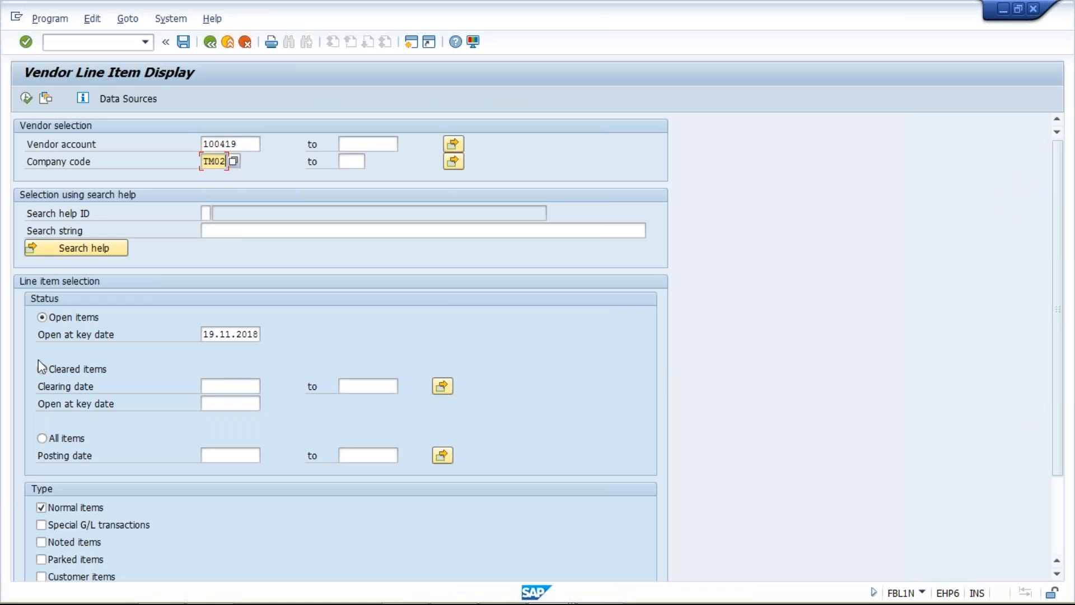
{"action": "left_click", "coordinate": [61, 439]}
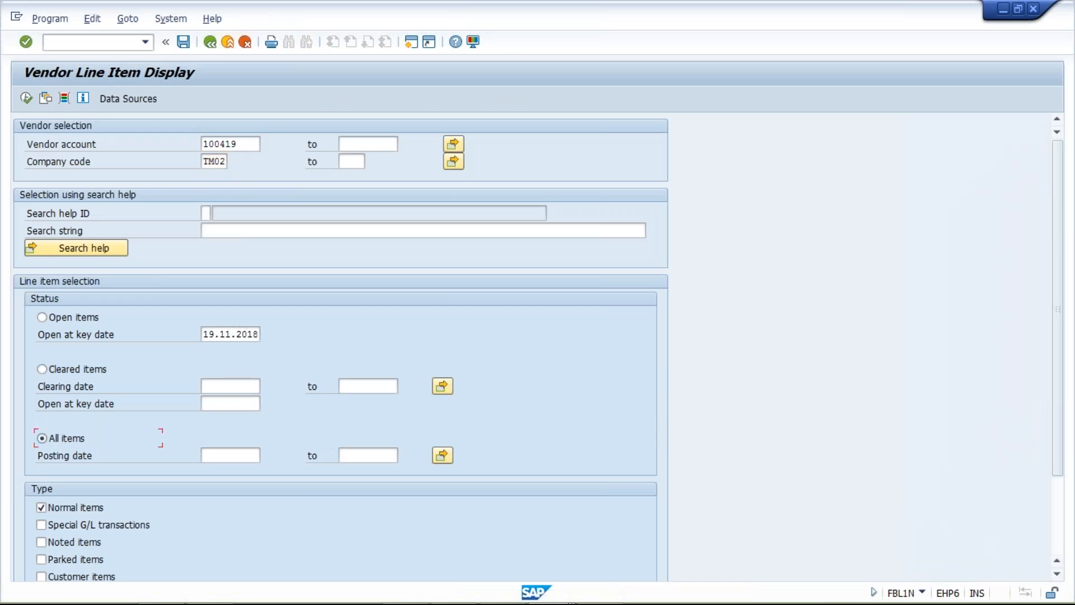
{"action": "left_click", "coordinate": [29, 99]}
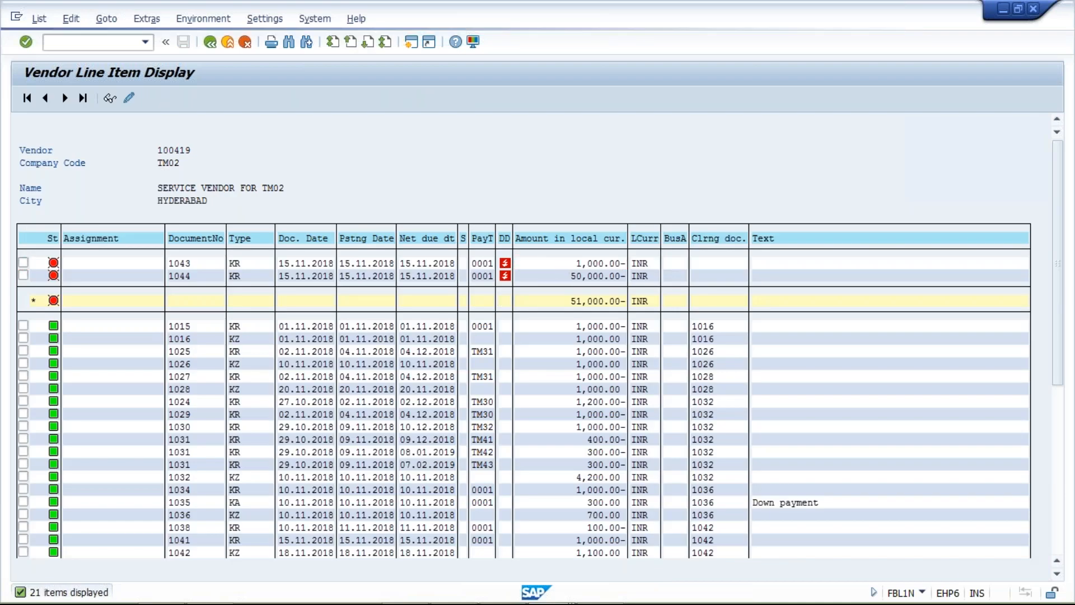
Open the vendor's 1,000 INR open invoice for changing and set its payment block to A, Blocked for payment
{"action": "double_click", "coordinate": [512, 267]}
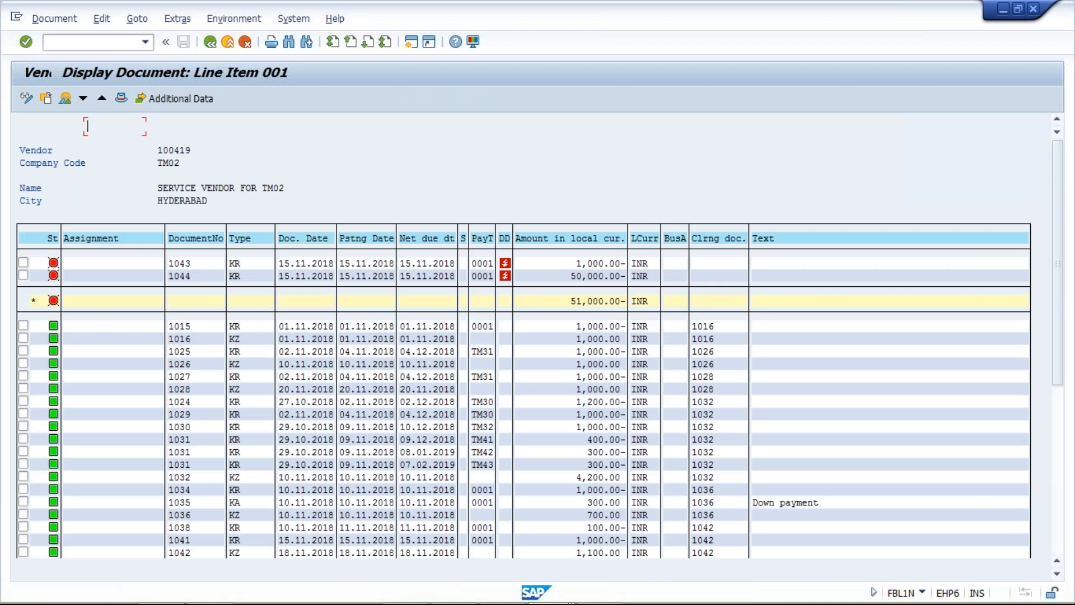
{"action": "left_click", "coordinate": [26, 101]}
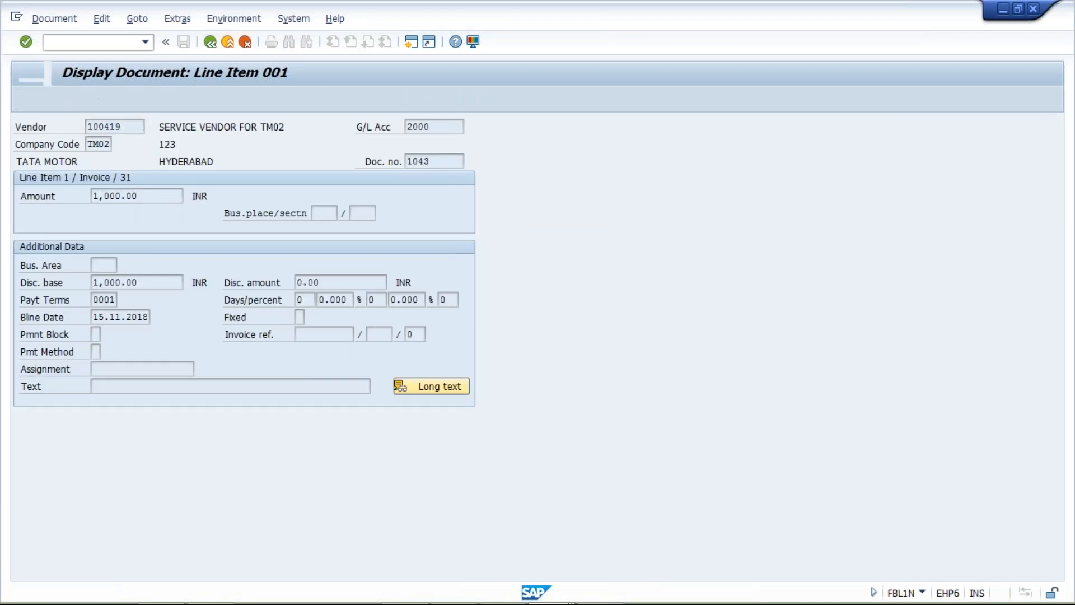
{"action": "left_click", "coordinate": [95, 334]}
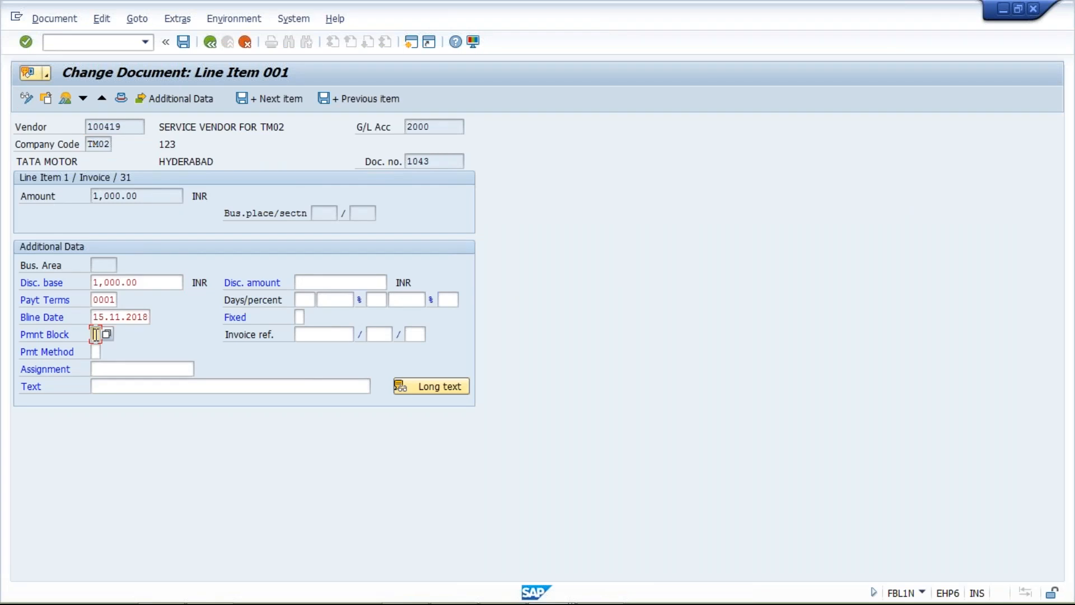
{"action": "type", "text": "A"}
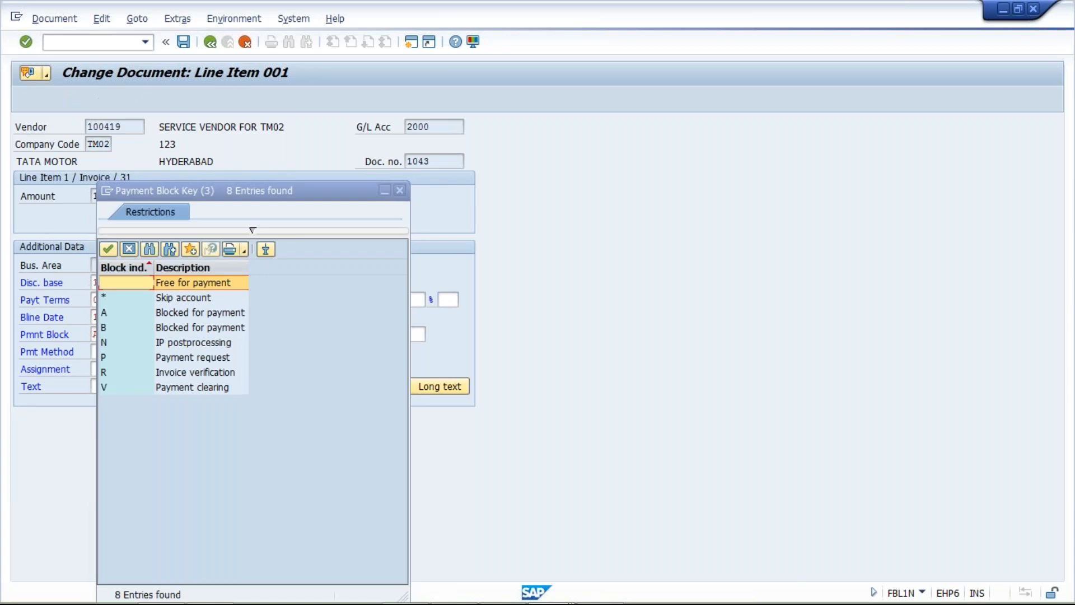
{"action": "double_click", "coordinate": [170, 316]}
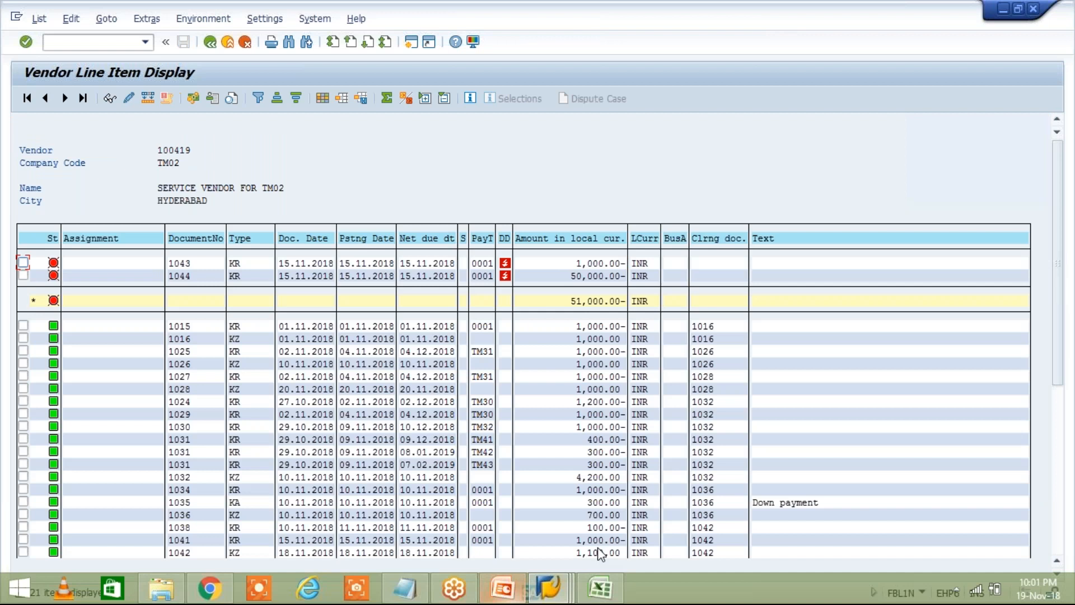
Return to the F110 session and schedule a new proposal run for TM02A dated 20.11.2018
{"action": "left_click", "coordinate": [548, 588]}
{"action": "left_click", "coordinate": [562, 522]}
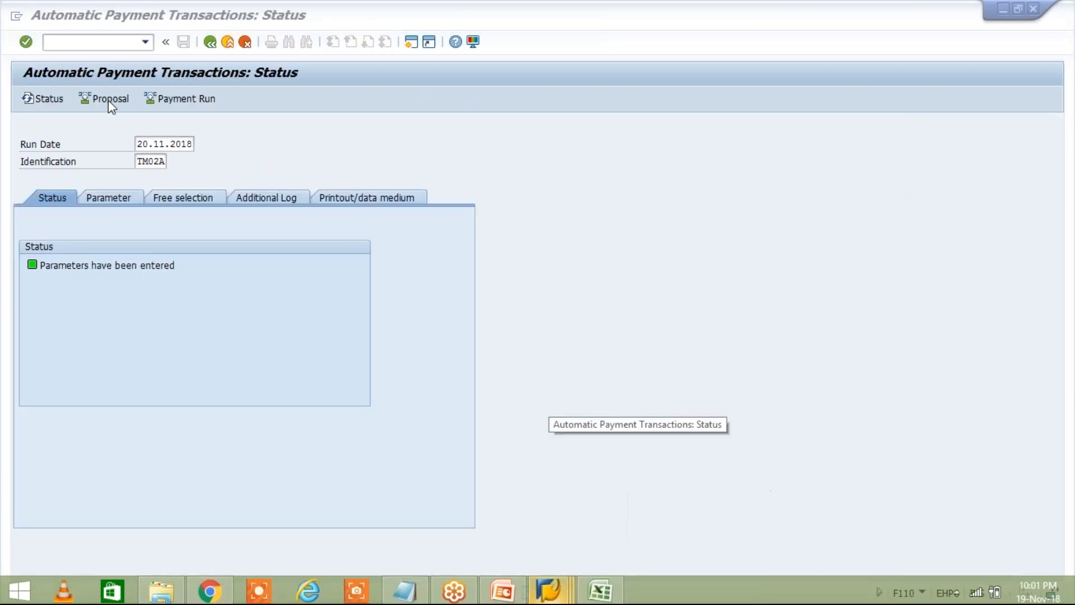
{"action": "left_click", "coordinate": [108, 102]}
{"action": "left_click", "coordinate": [224, 324]}
{"action": "left_click", "coordinate": [230, 336]}
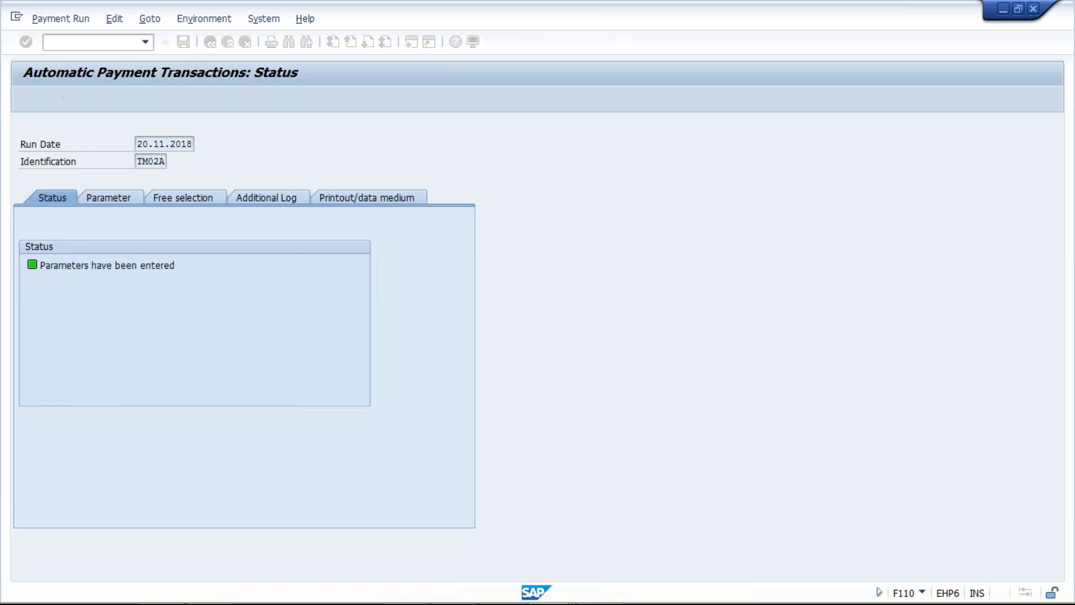
{"action": "key", "text": "Return"}
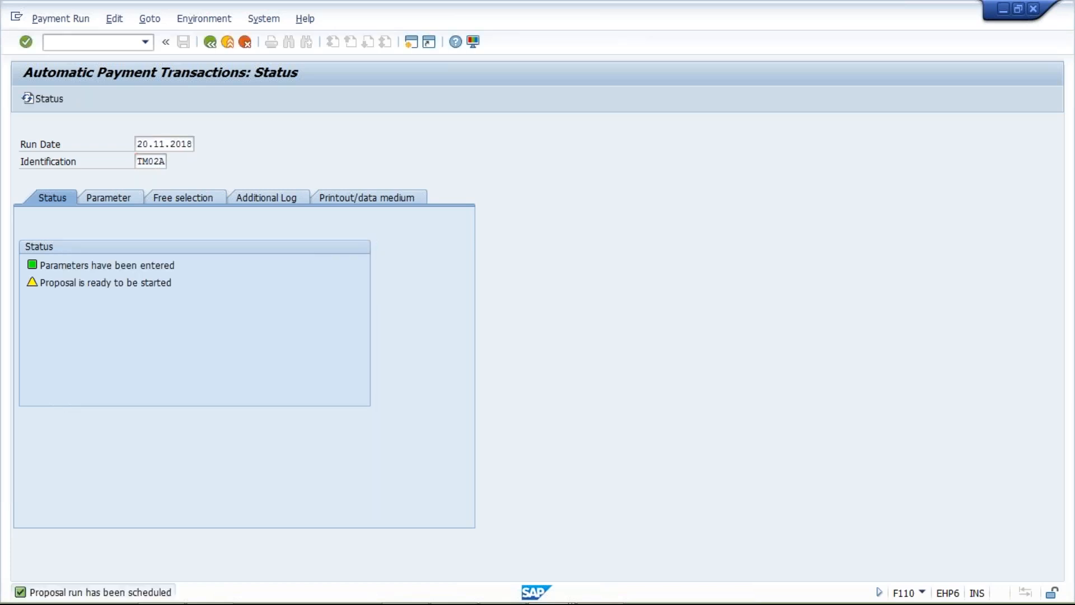
Display the new proposal's job log and check the item blocks, payment method selection and posting documents through to its end
{"action": "left_click", "coordinate": [338, 99]}
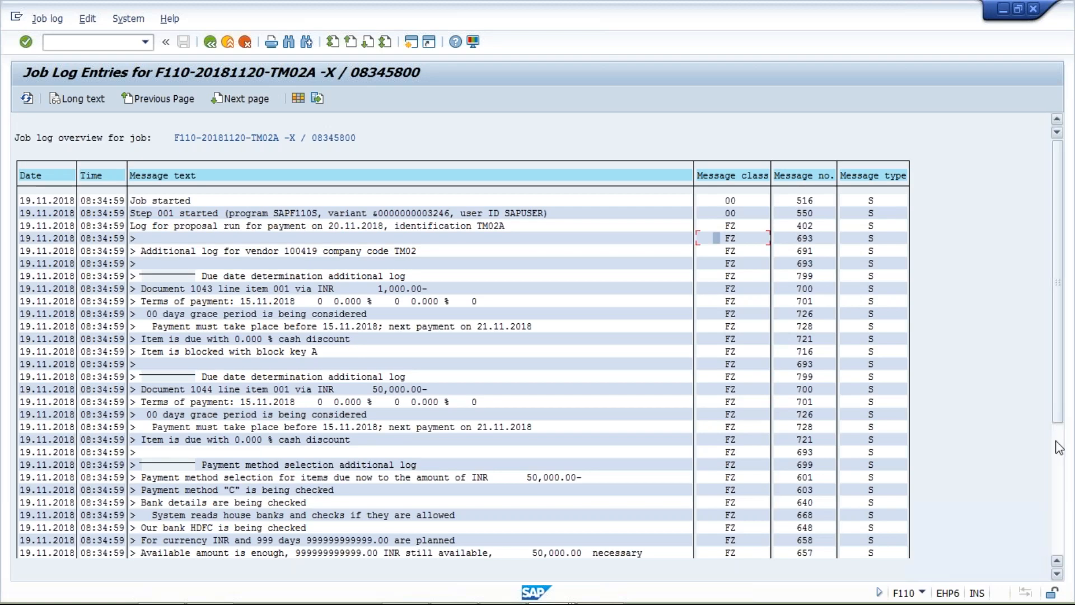
{"action": "left_click", "coordinate": [1058, 448]}
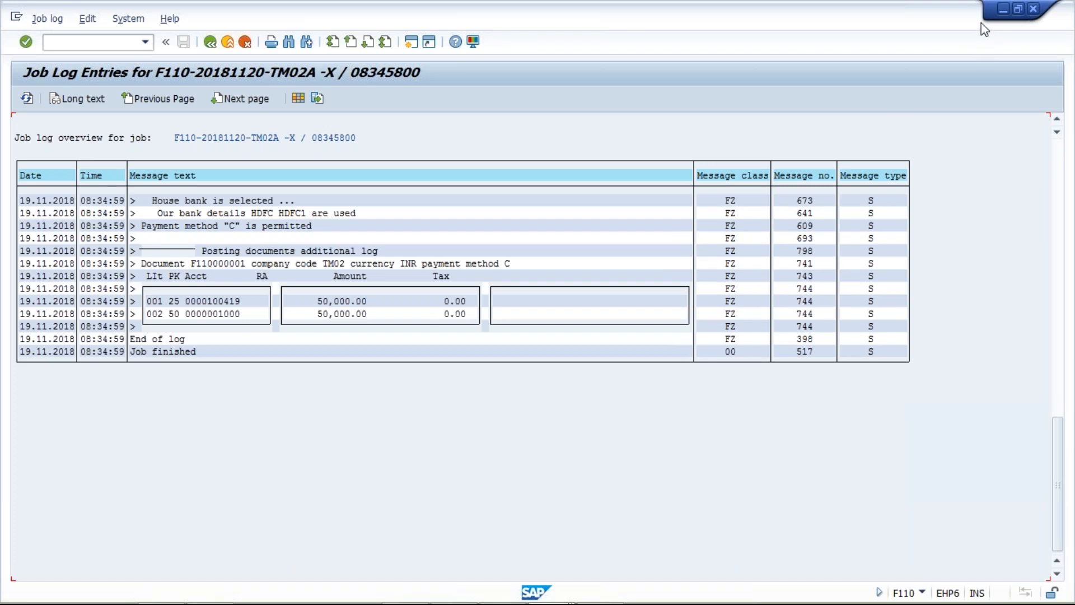
{"action": "key", "text": "alt+Tab"}
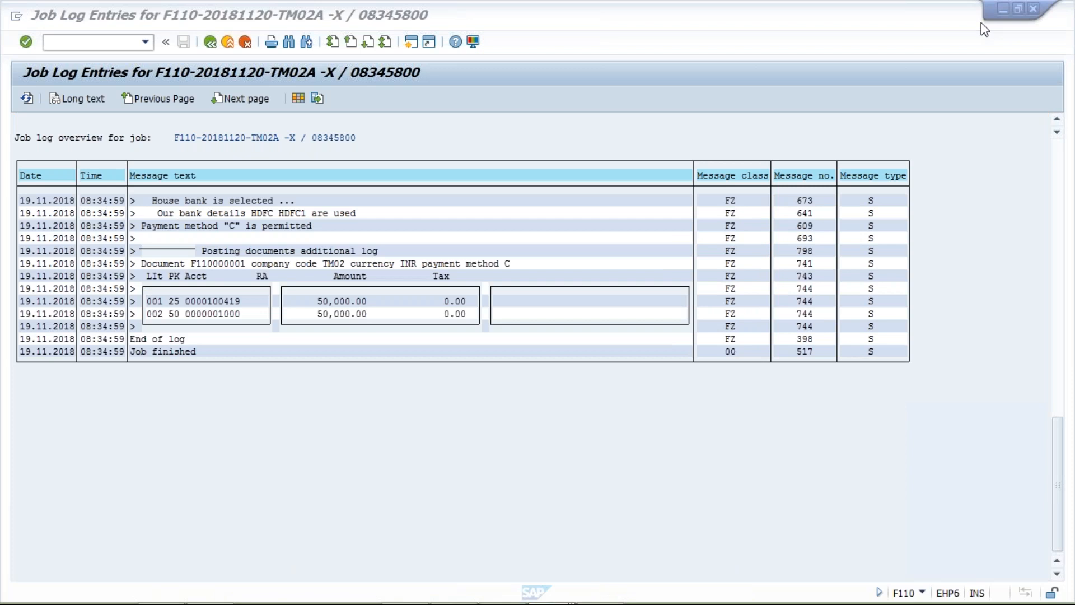
{"action": "left_click", "coordinate": [982, 23]}
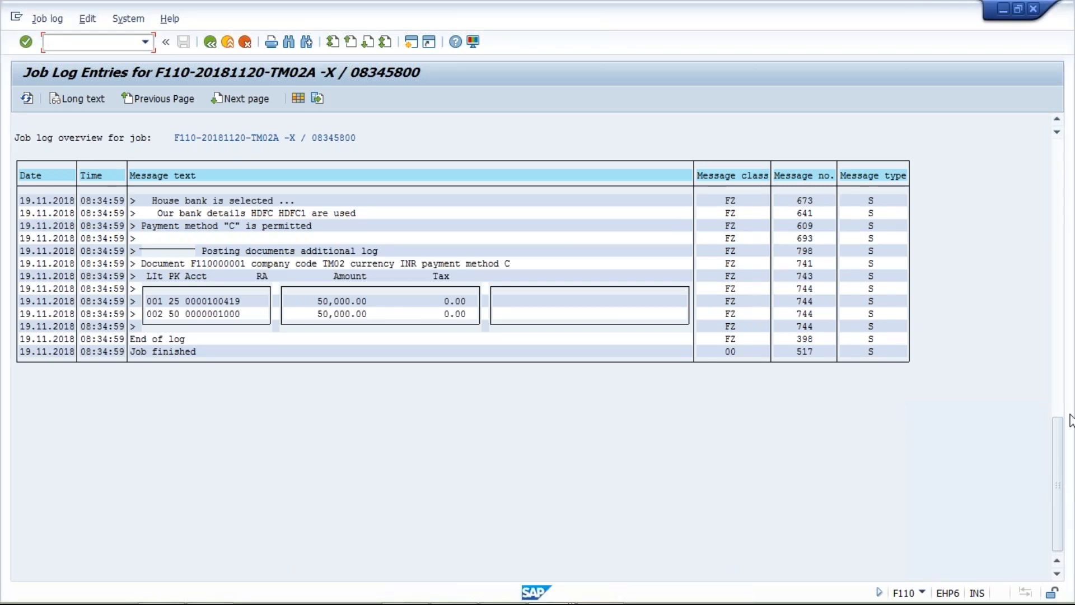
{"action": "key", "text": "F3"}
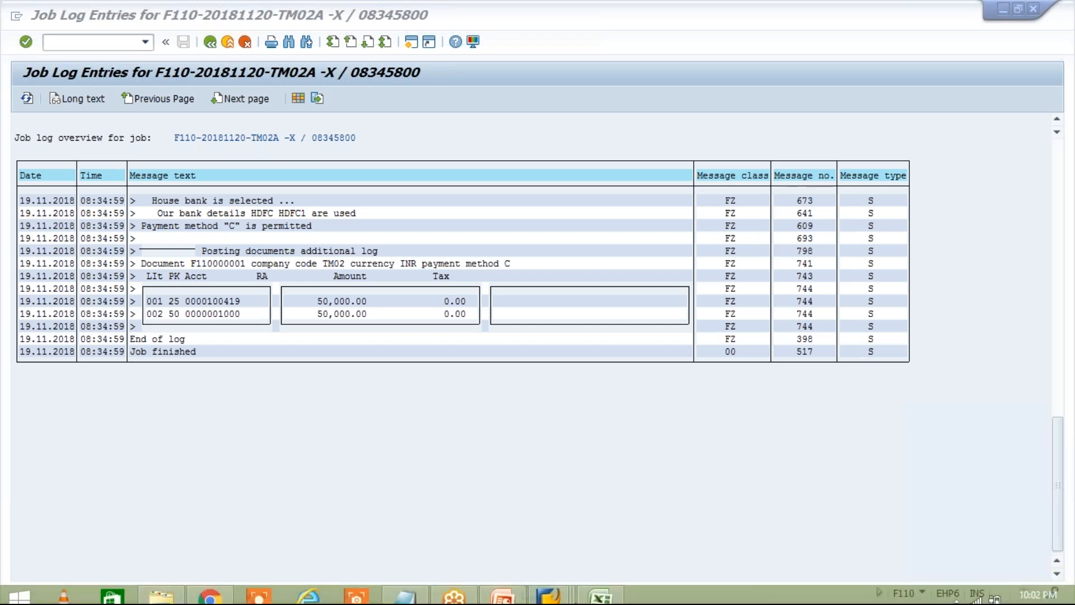
Go back to the vendor line item list, check the payment block of the 1,000 INR open invoice, and return to the list
{"action": "mouse_move", "coordinate": [463, 597]}
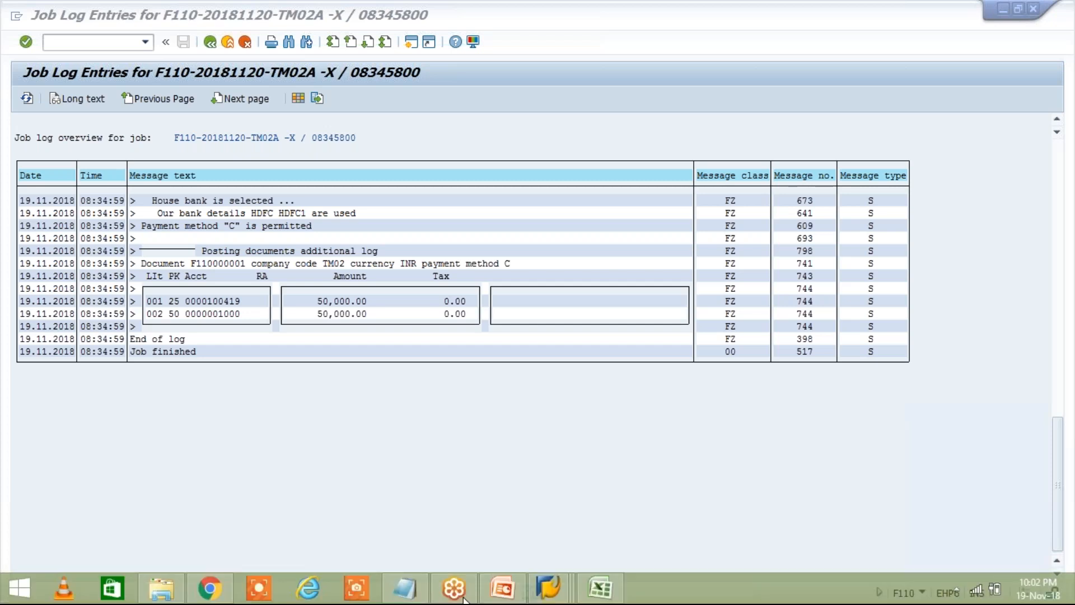
{"action": "left_click", "coordinate": [542, 591]}
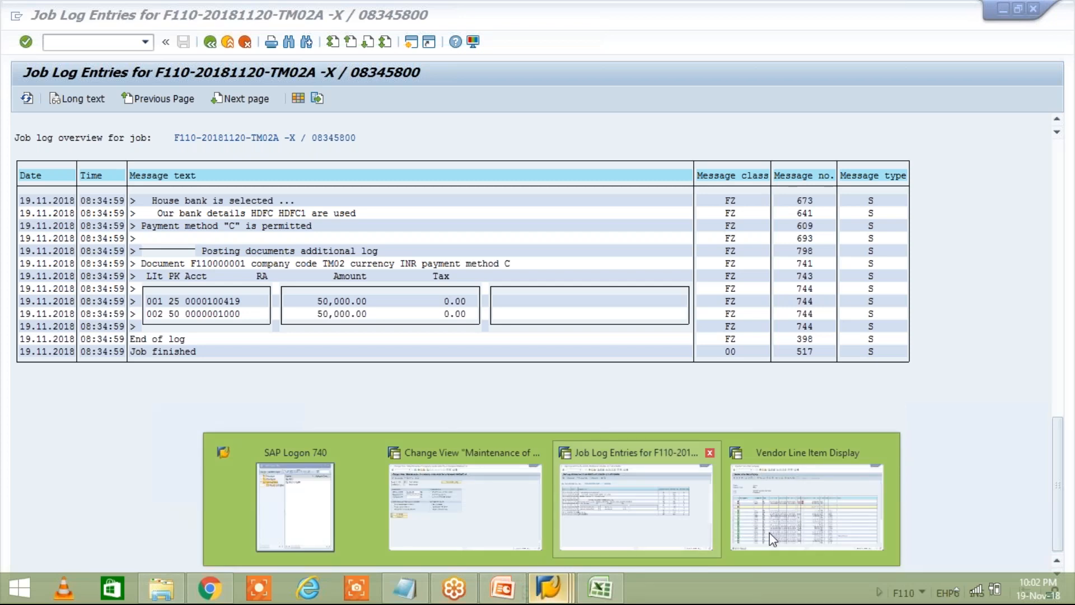
{"action": "mouse_move", "coordinate": [773, 538]}
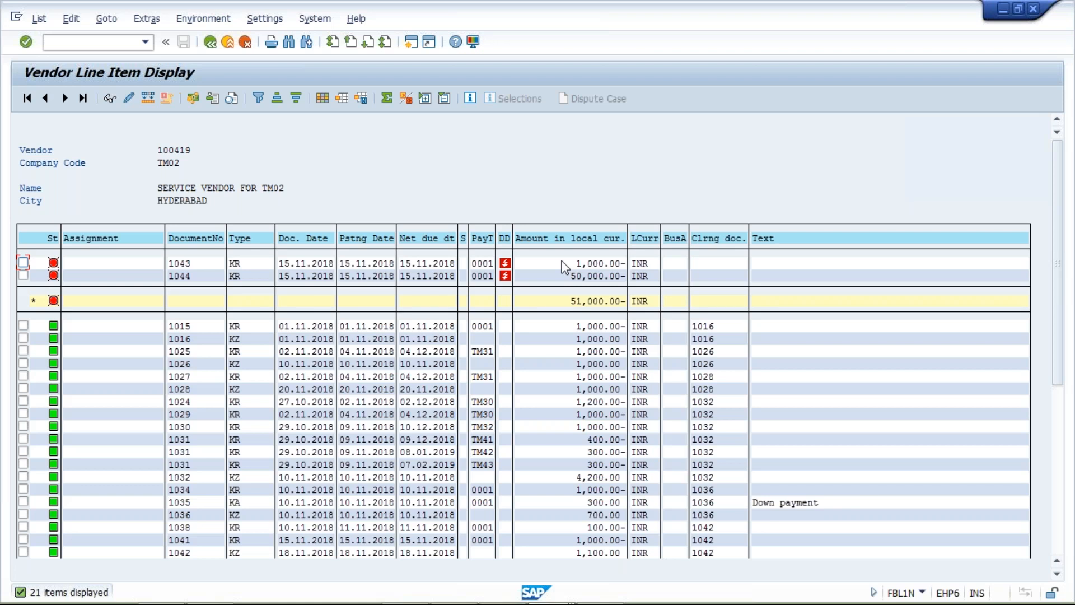
{"action": "left_click", "coordinate": [563, 267]}
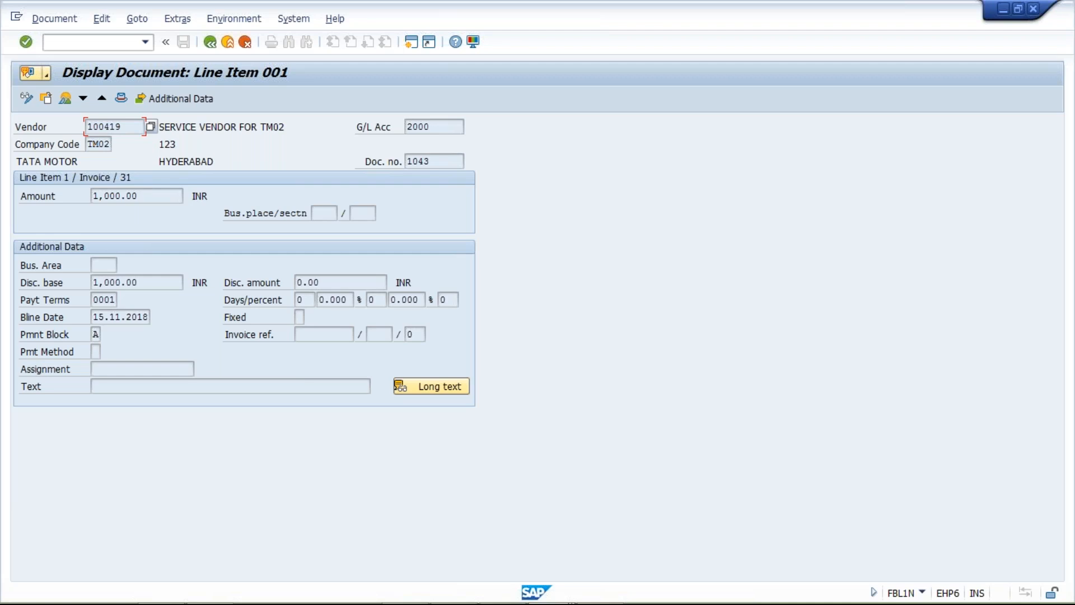
{"action": "left_click", "coordinate": [209, 43]}
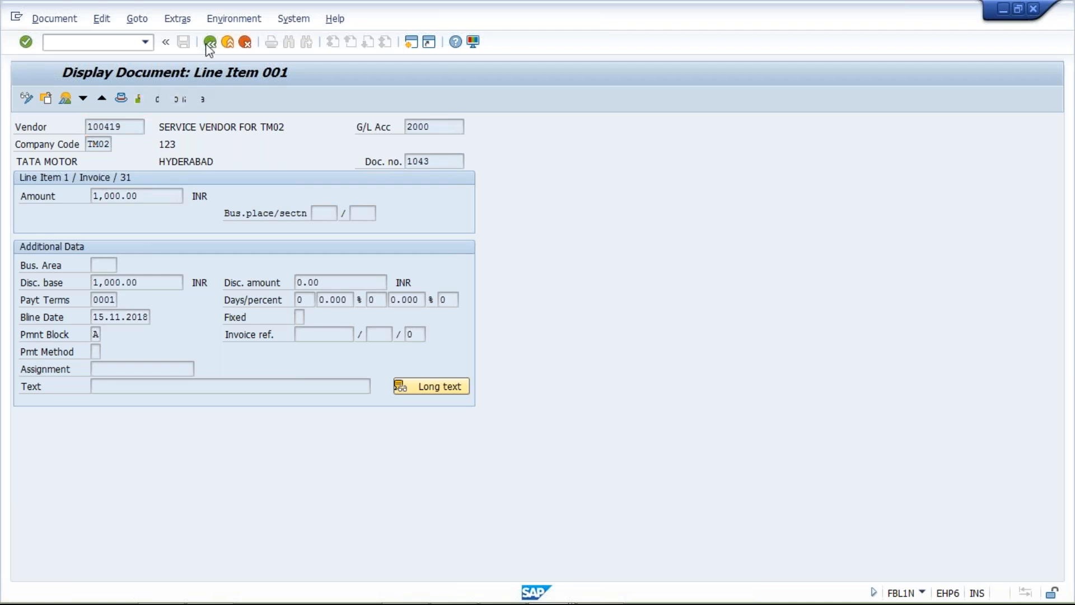
{"action": "left_click", "coordinate": [209, 44]}
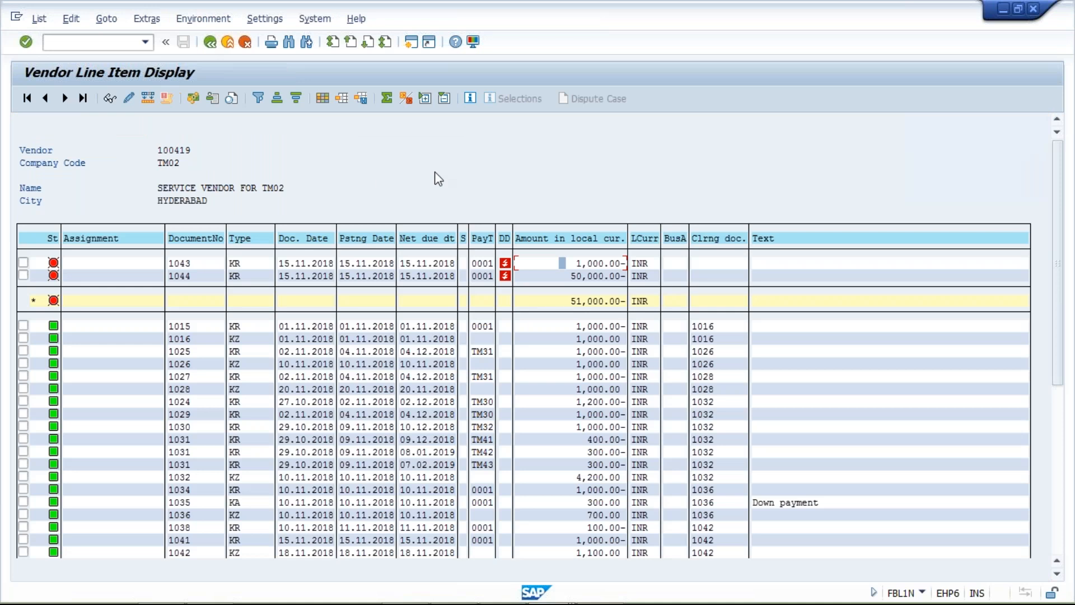
Switch to the company code payment method settings and check the amount limits of methods T and C for TM02
{"action": "left_click", "coordinate": [556, 271]}
{"action": "mouse_move", "coordinate": [566, 598]}
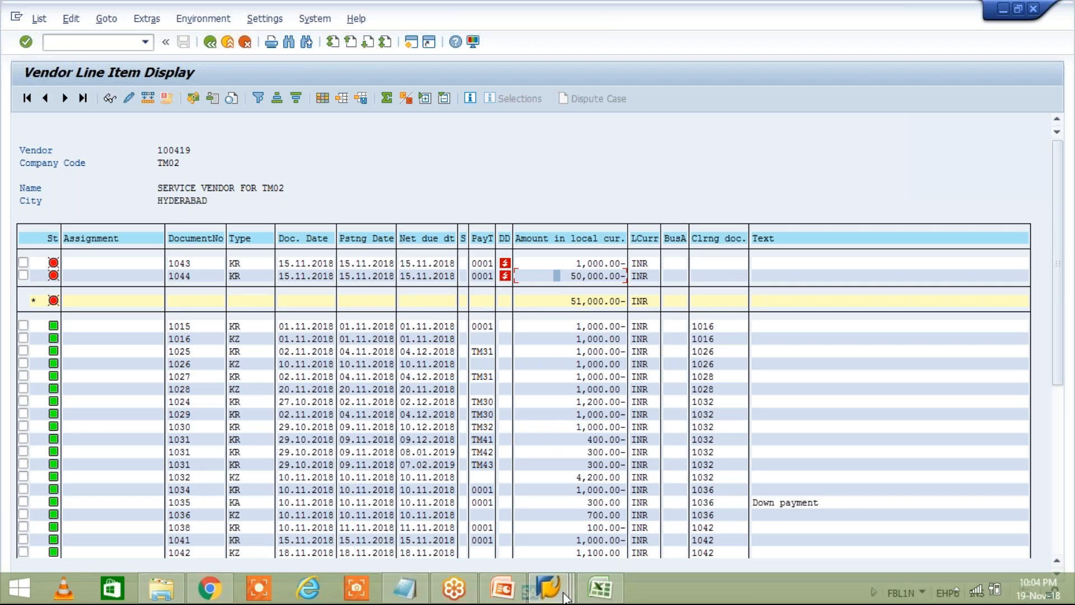
{"action": "left_click", "coordinate": [567, 594]}
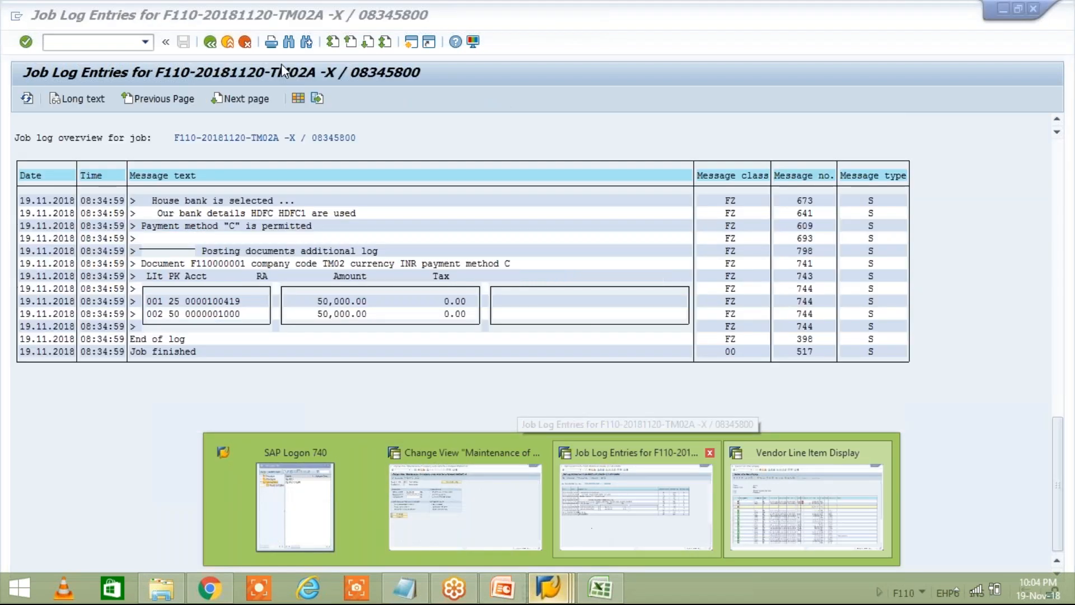
{"action": "left_click", "coordinate": [465, 504]}
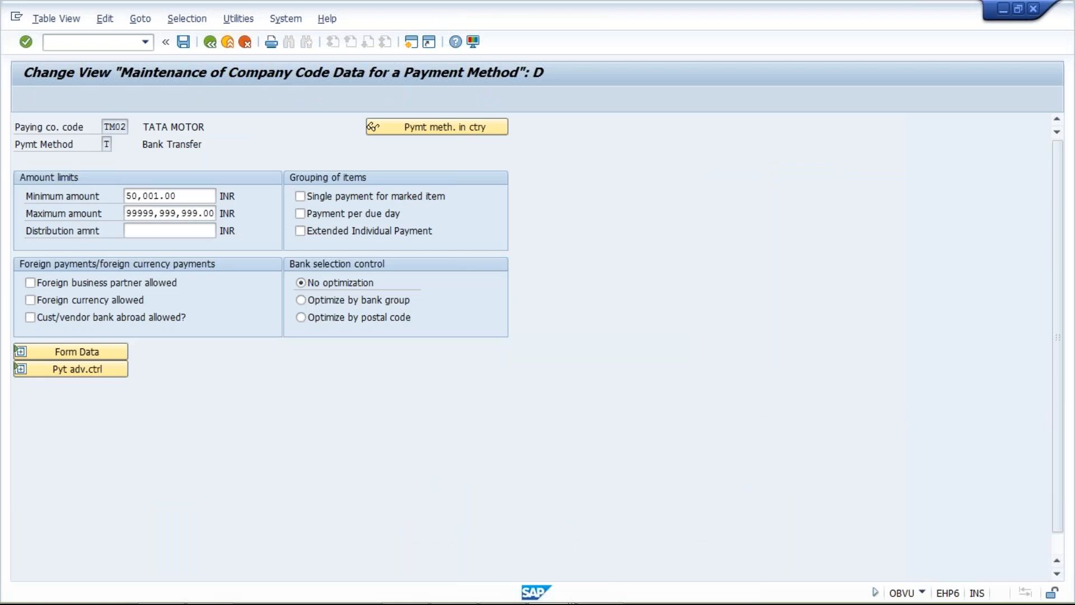
{"action": "key", "text": "F3"}
{"action": "key", "text": "F3"}
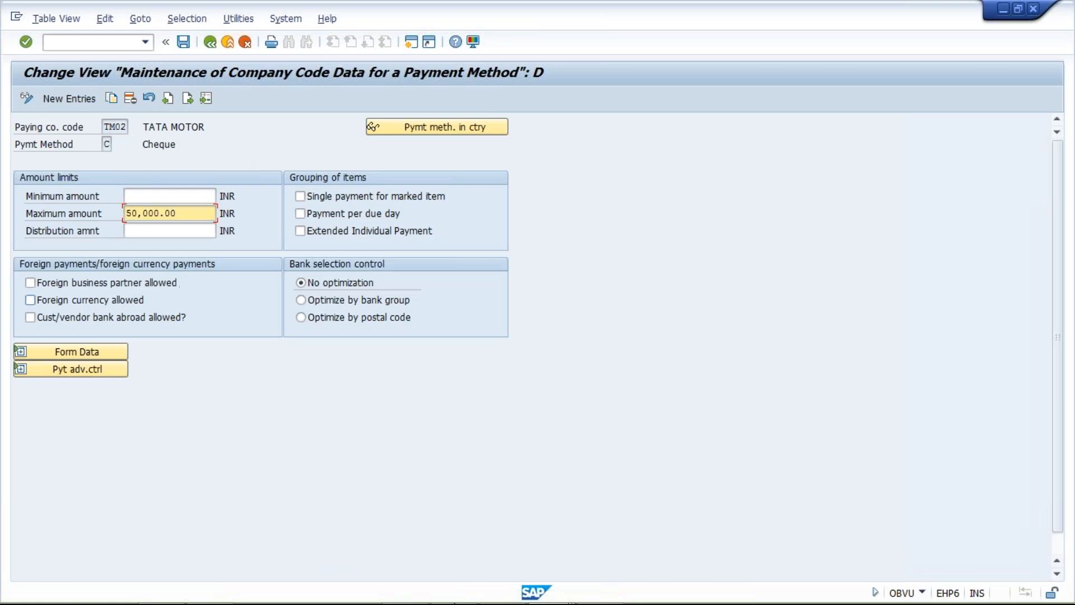
Return to the F110 session, leave the job log and delete the payment proposal of run TM02A dated 20.11.2018
{"action": "mouse_move", "coordinate": [575, 600]}
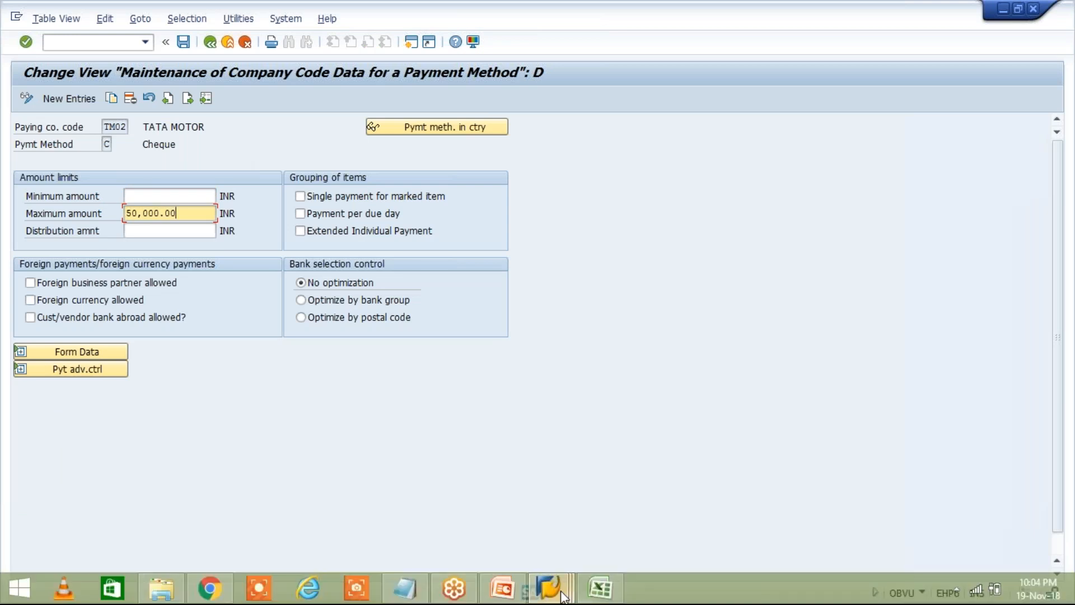
{"action": "left_click", "coordinate": [562, 594]}
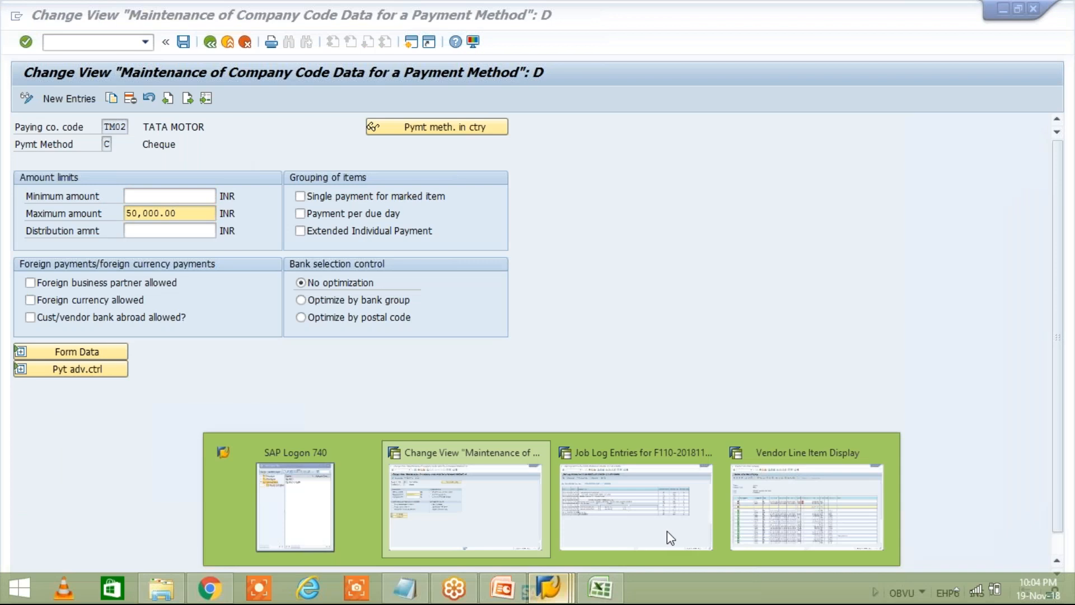
{"action": "left_click", "coordinate": [670, 537]}
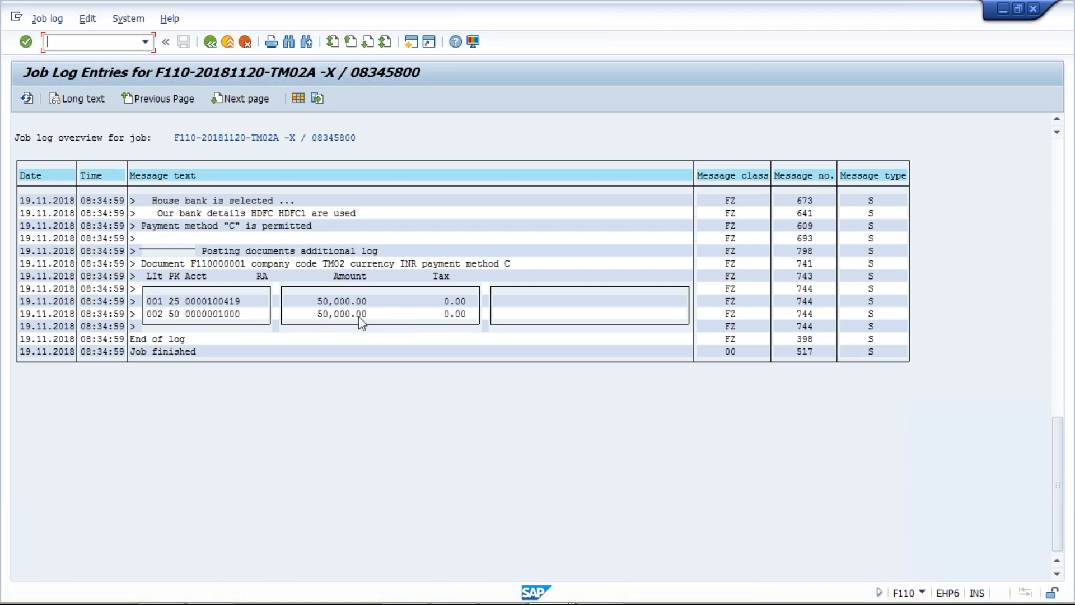
{"action": "left_click", "coordinate": [211, 48]}
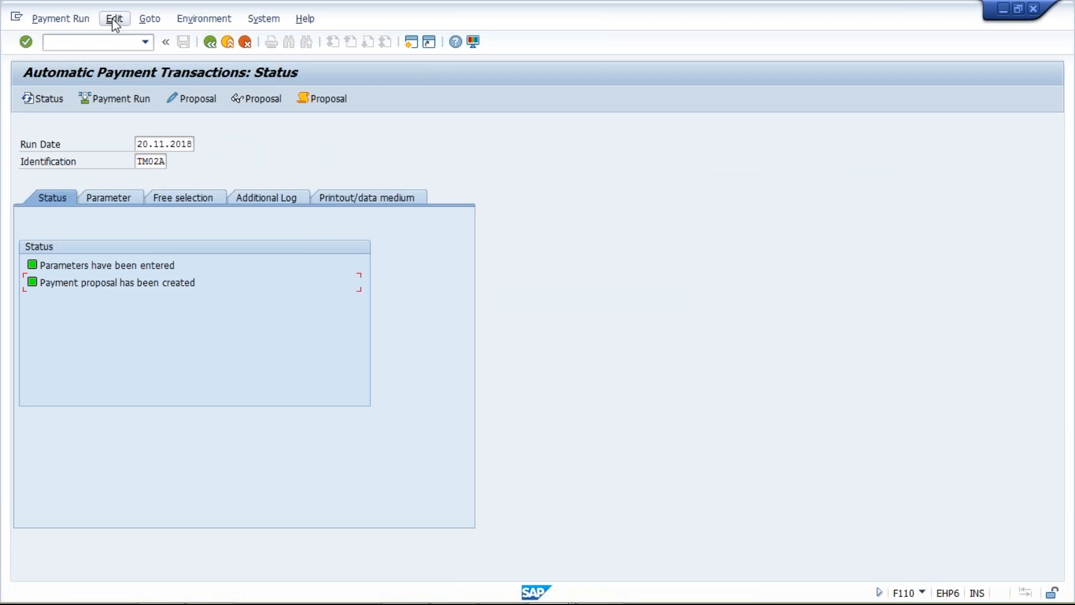
{"action": "left_click", "coordinate": [114, 18]}
{"action": "mouse_move", "coordinate": [123, 58]}
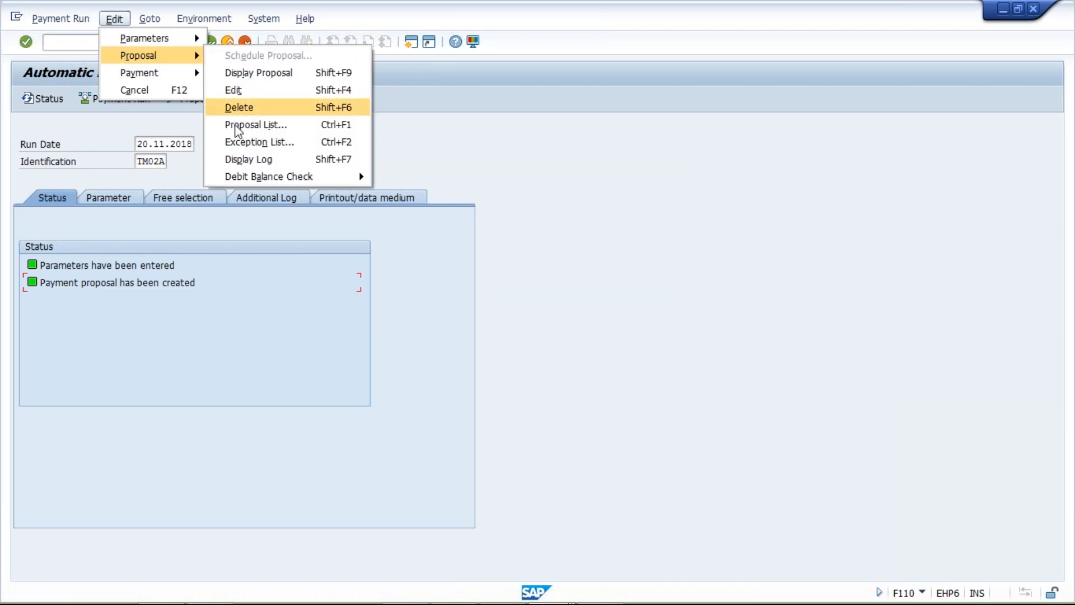
{"action": "left_click", "coordinate": [235, 107]}
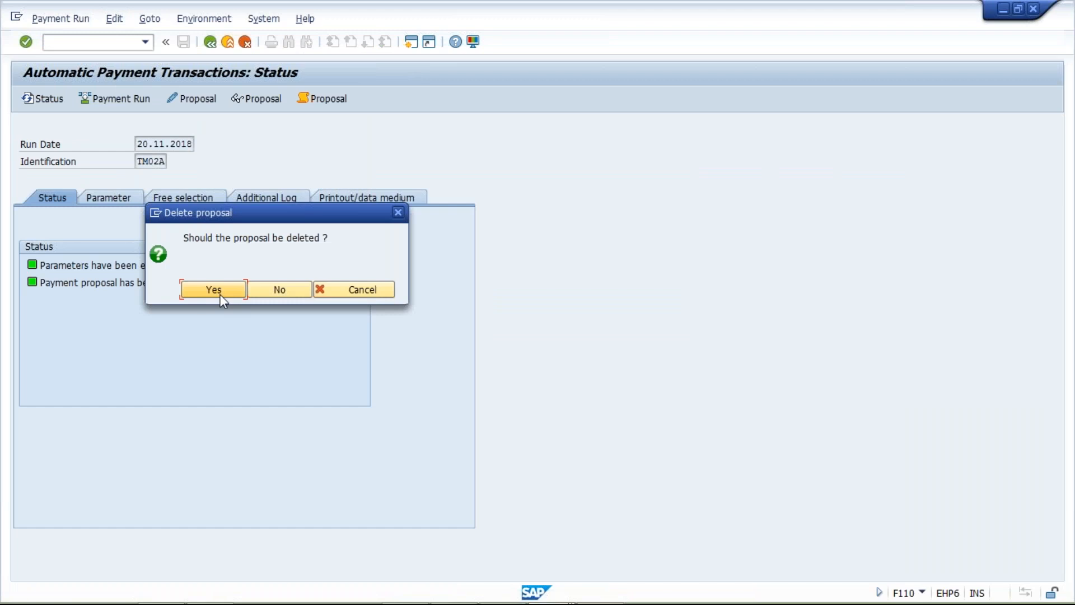
{"action": "left_click", "coordinate": [222, 296]}
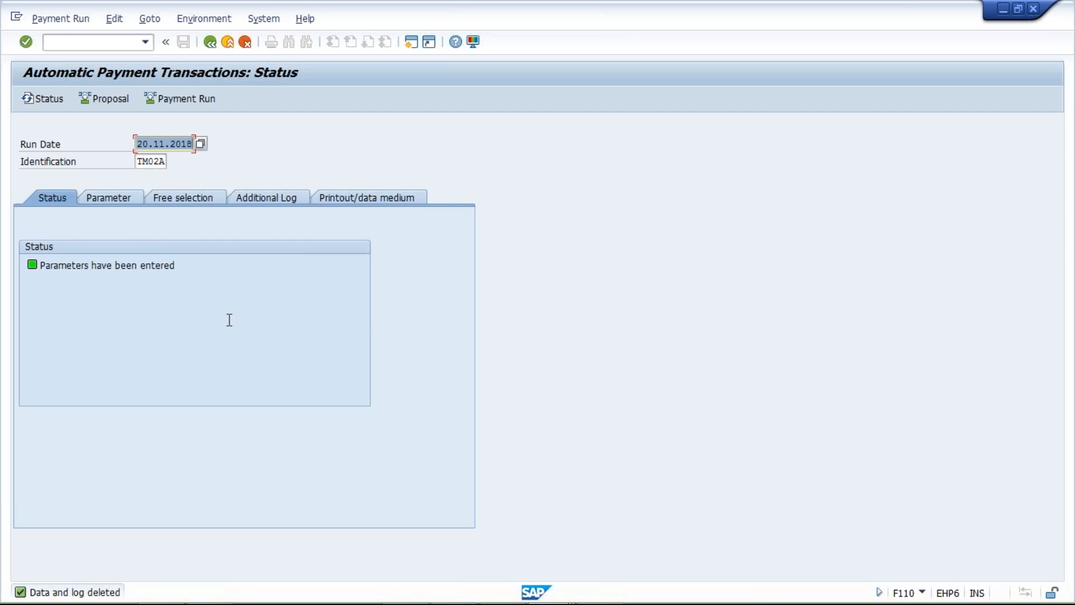
Switch to the vendor line items, remove the payment block from the 1,000 INR open invoice, save, and refresh the list
{"action": "mouse_move", "coordinate": [557, 599]}
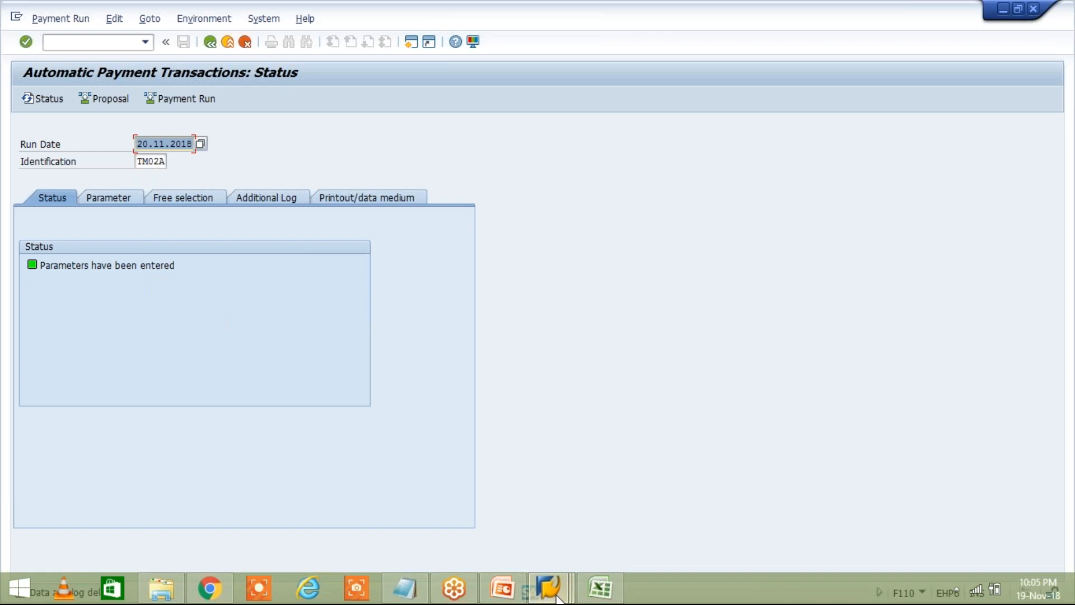
{"action": "left_click", "coordinate": [557, 598]}
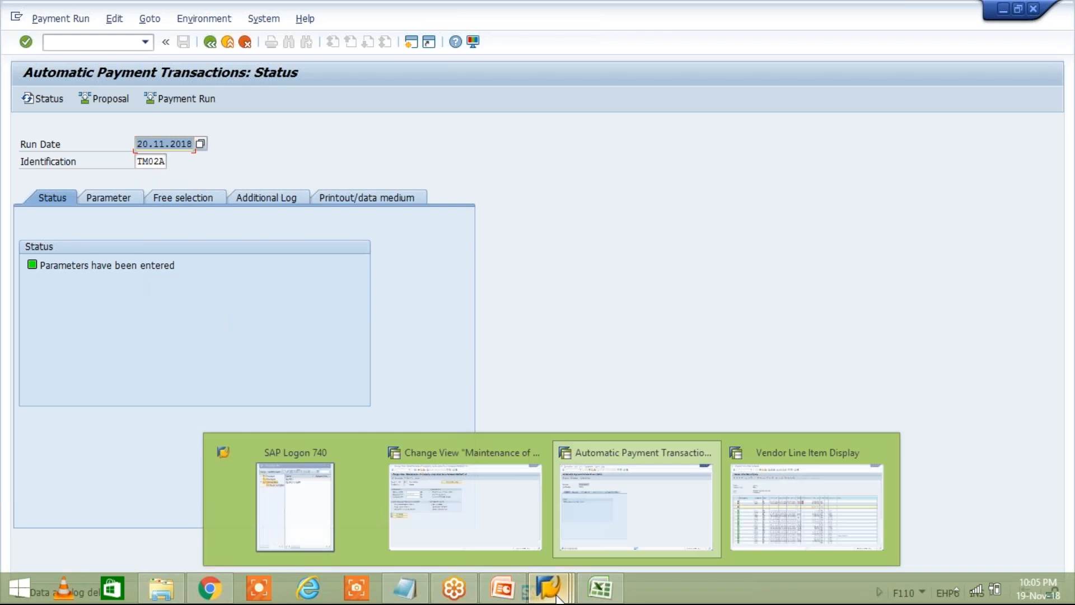
{"action": "left_click", "coordinate": [758, 529]}
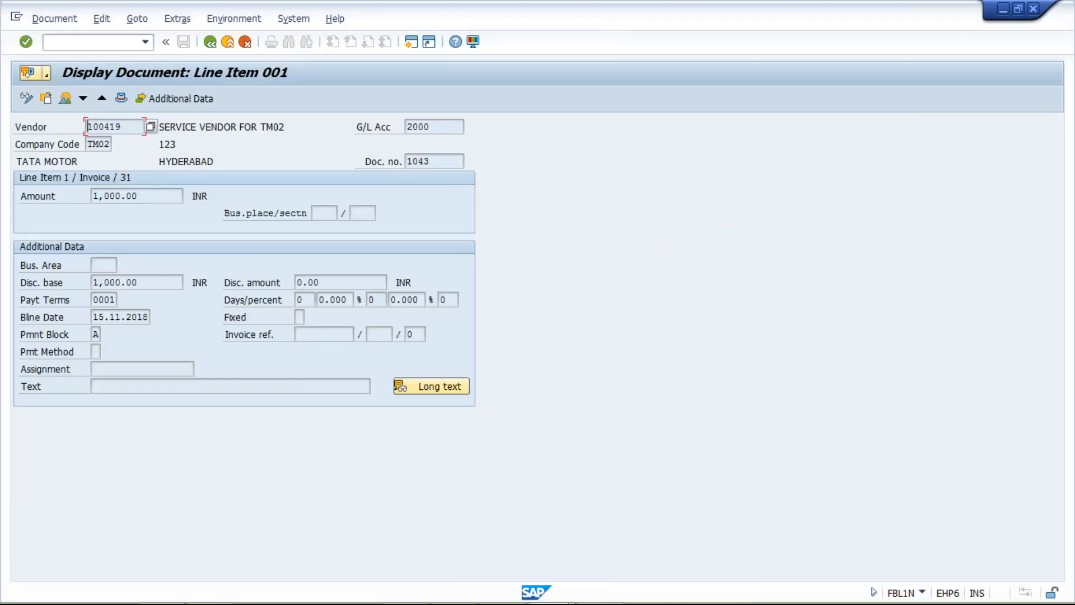
{"action": "left_click", "coordinate": [93, 335]}
{"action": "key", "text": "Delete"}
{"action": "key", "text": "ctrl+s"}
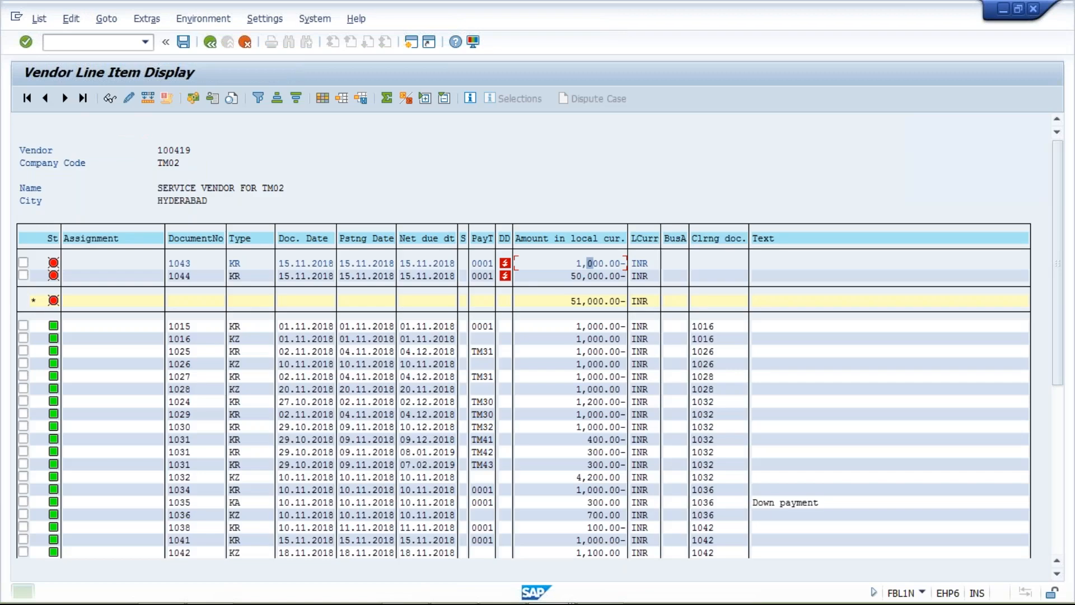
{"action": "left_click", "coordinate": [39, 18]}
{"action": "left_click", "coordinate": [62, 56]}
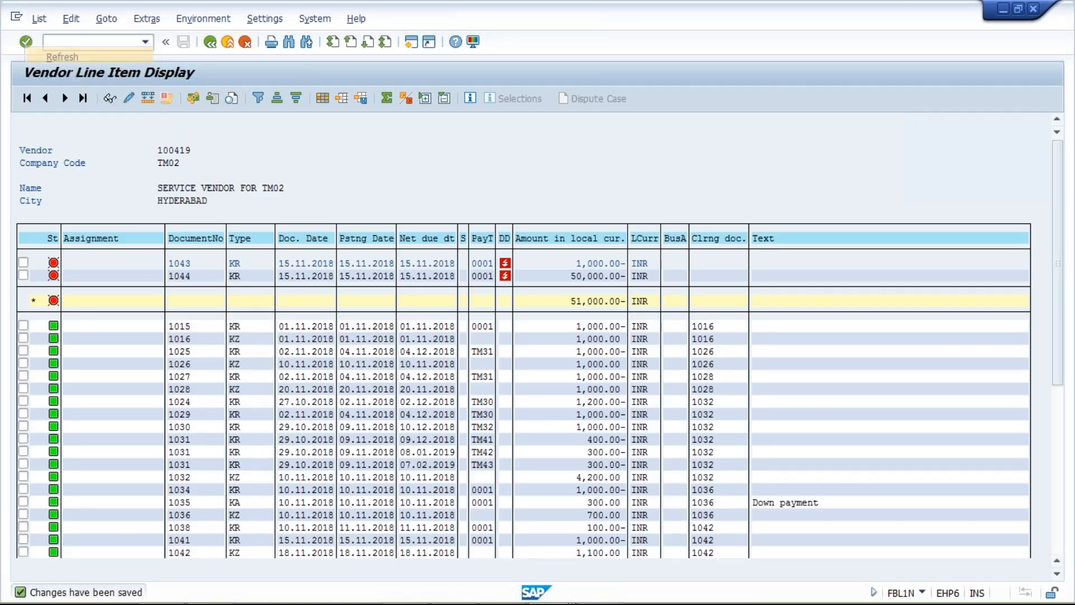